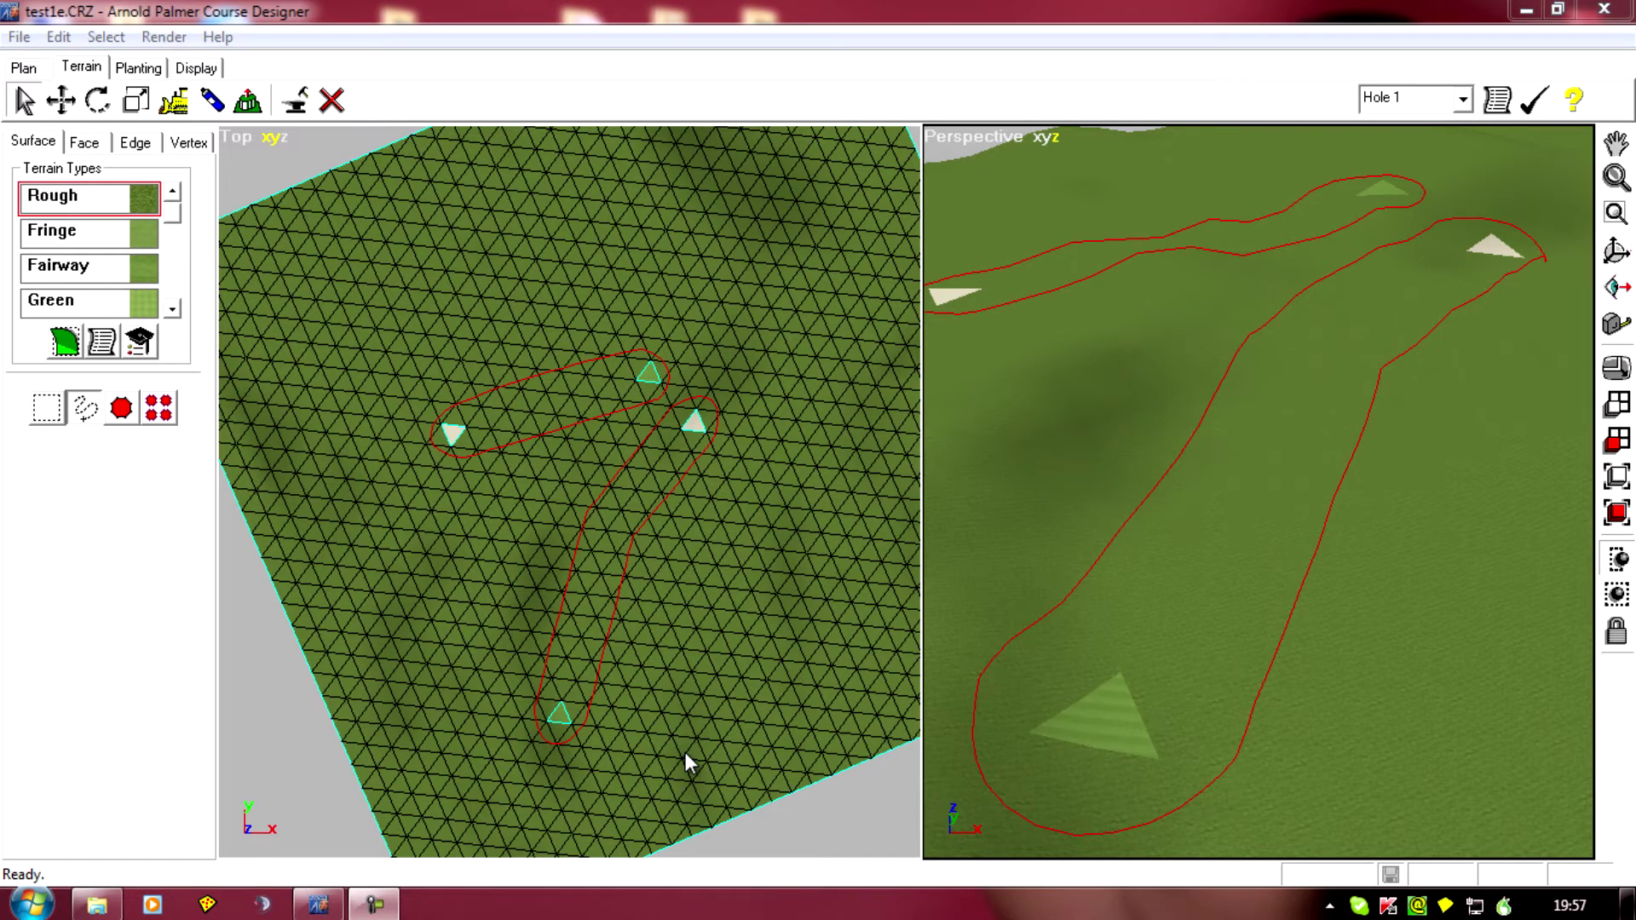
Examine the two hole outlines and the triangles at their ends in the top view
{"action": "left_click_drag", "start_coordinate": [683, 774], "coordinate": [688, 733]}
{"action": "scroll", "coordinate": [708, 736], "scroll_direction": "up", "scroll_amount": 2}
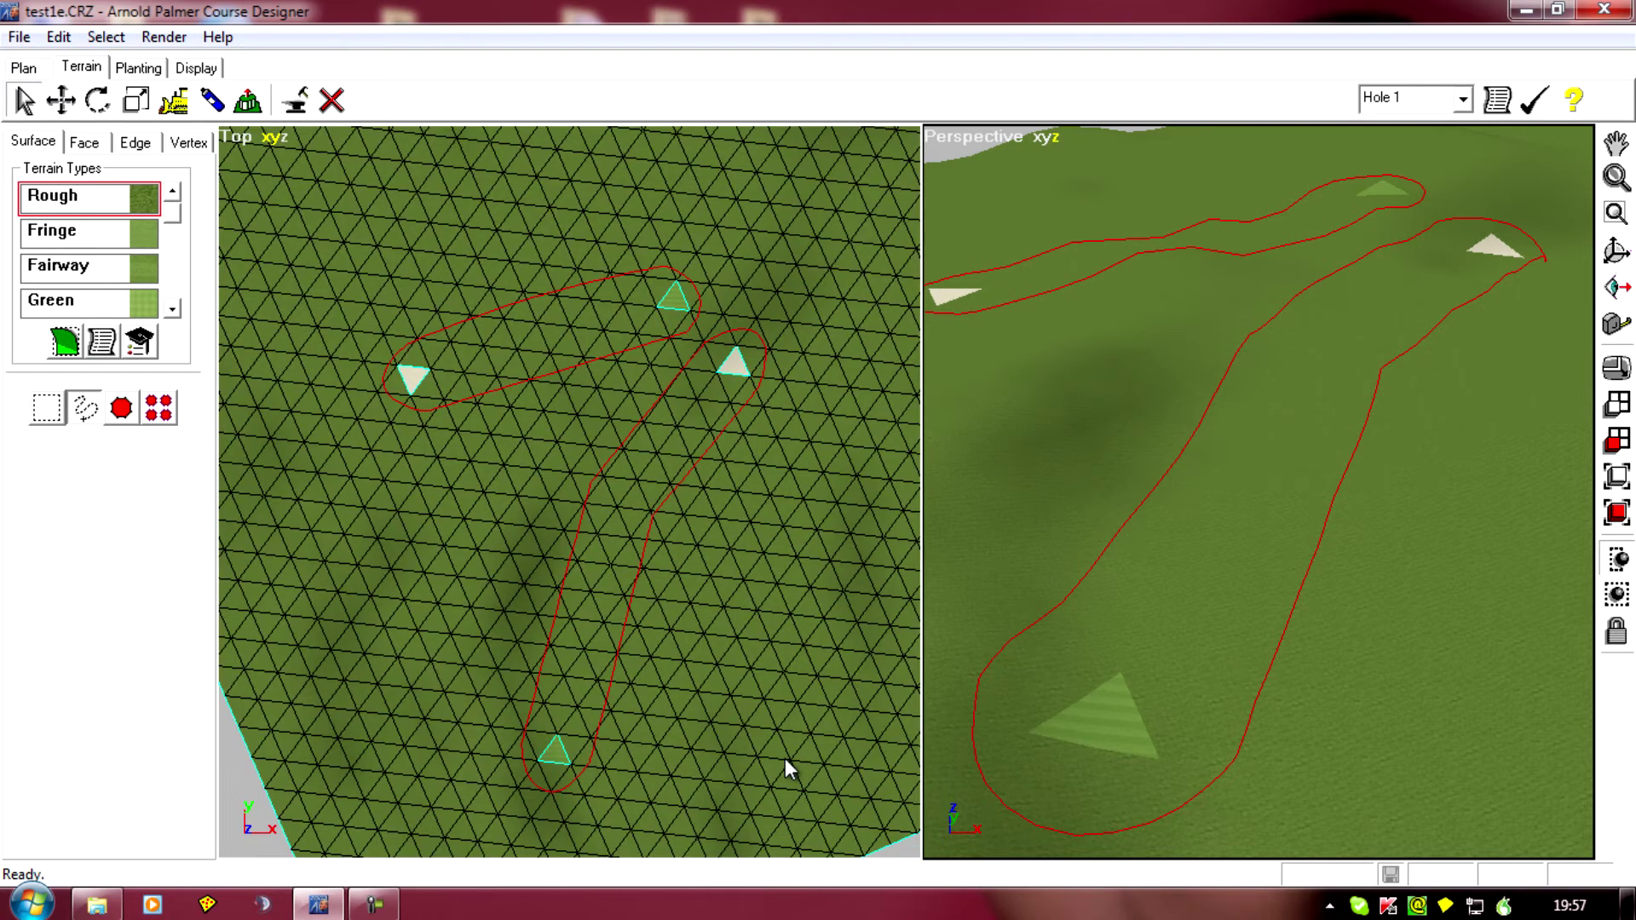
{"action": "scroll", "coordinate": [784, 758], "scroll_direction": "up", "scroll_amount": 1}
{"action": "left_click_drag", "start_coordinate": [754, 814], "coordinate": [736, 696]}
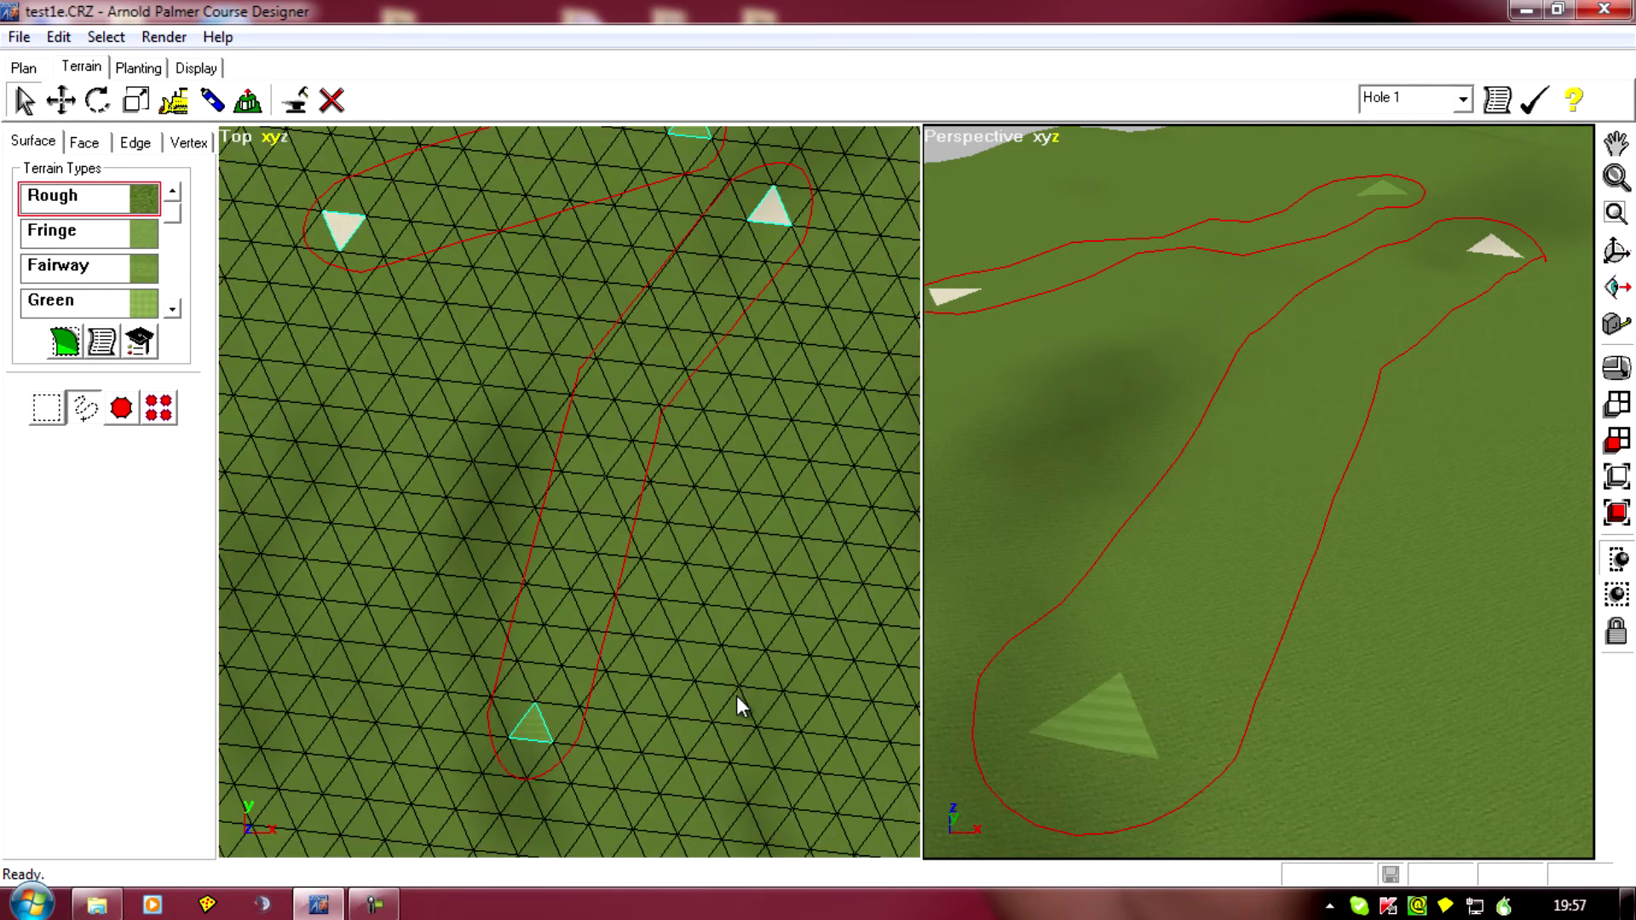
{"action": "scroll", "coordinate": [736, 695], "scroll_direction": "down", "scroll_amount": 1}
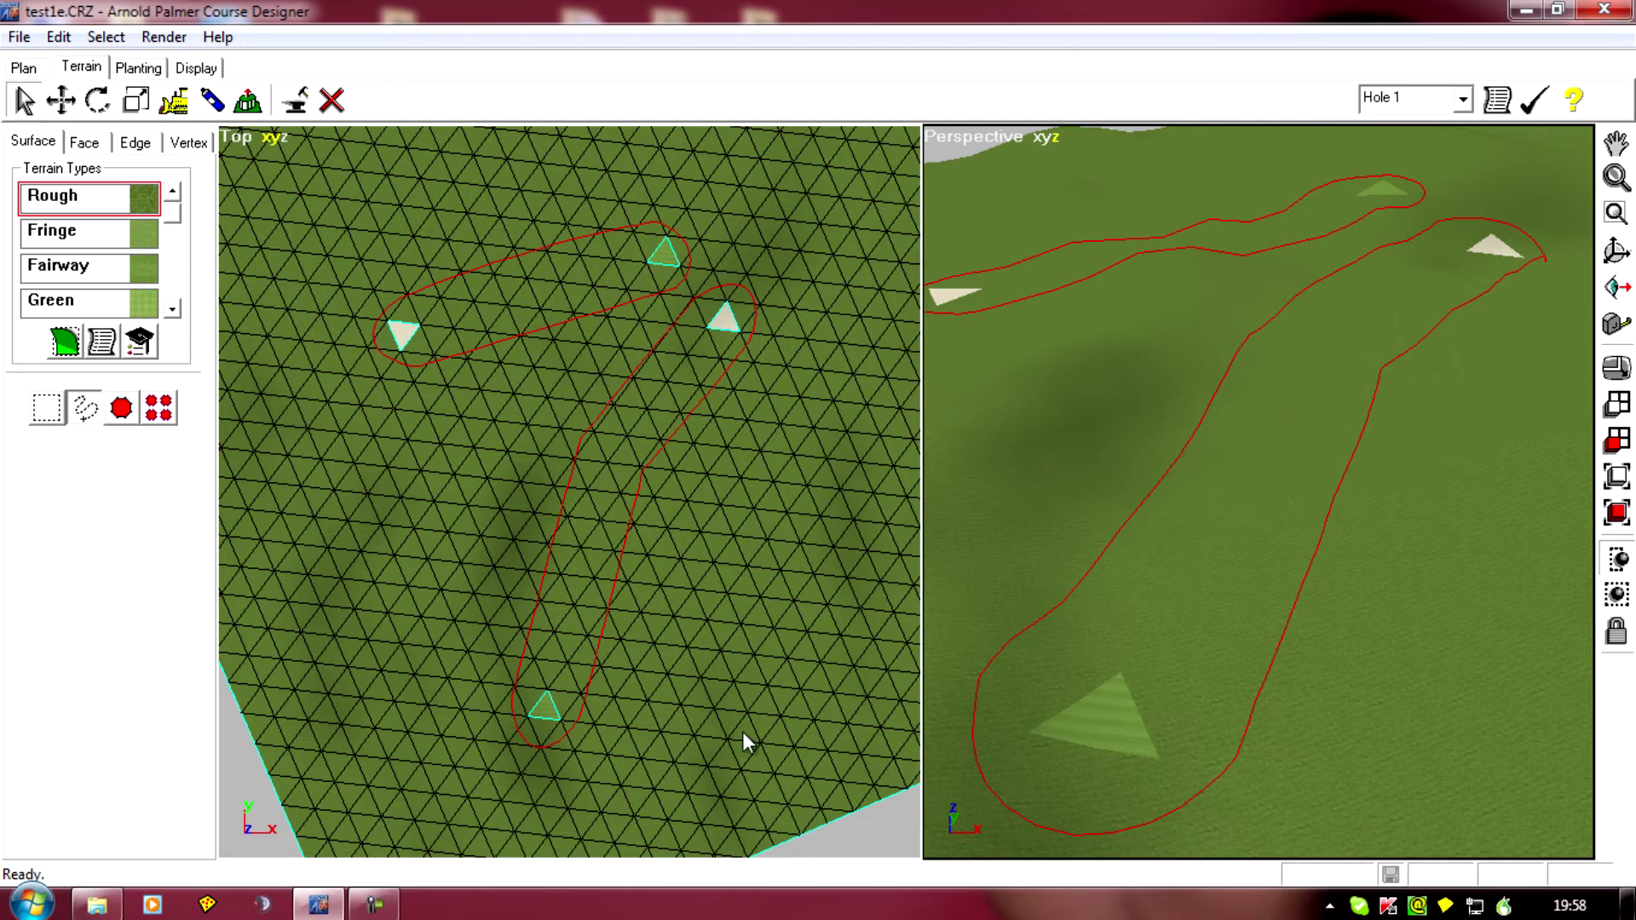
{"action": "scroll", "coordinate": [730, 657], "scroll_direction": "up", "scroll_amount": 5}
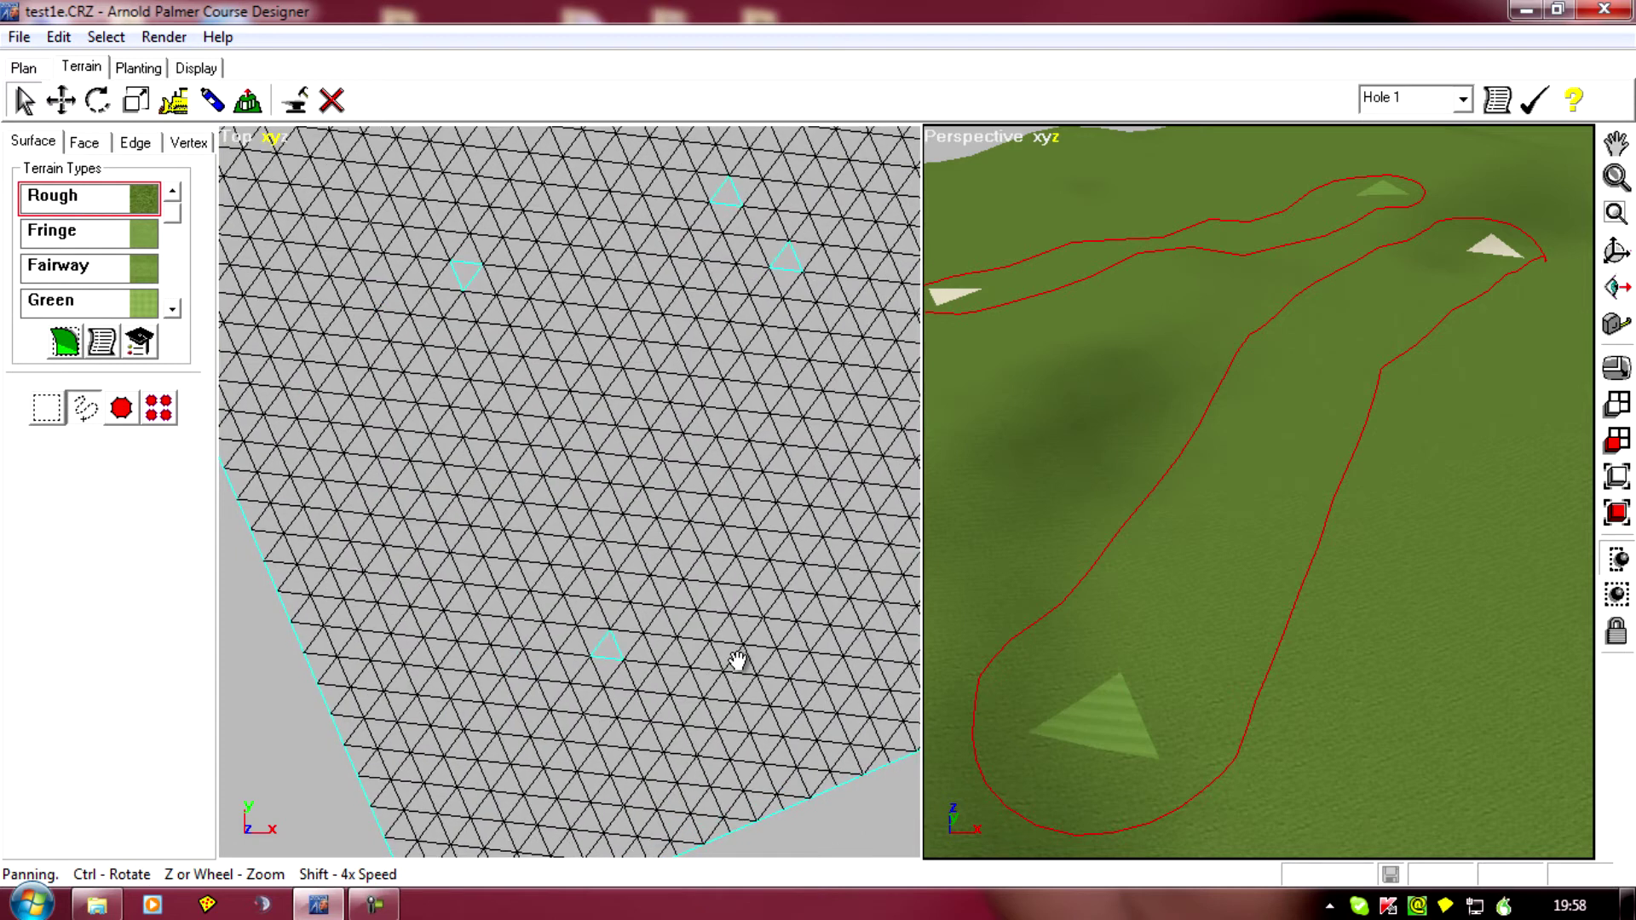
{"action": "scroll", "coordinate": [742, 639], "scroll_direction": "down", "scroll_amount": 5}
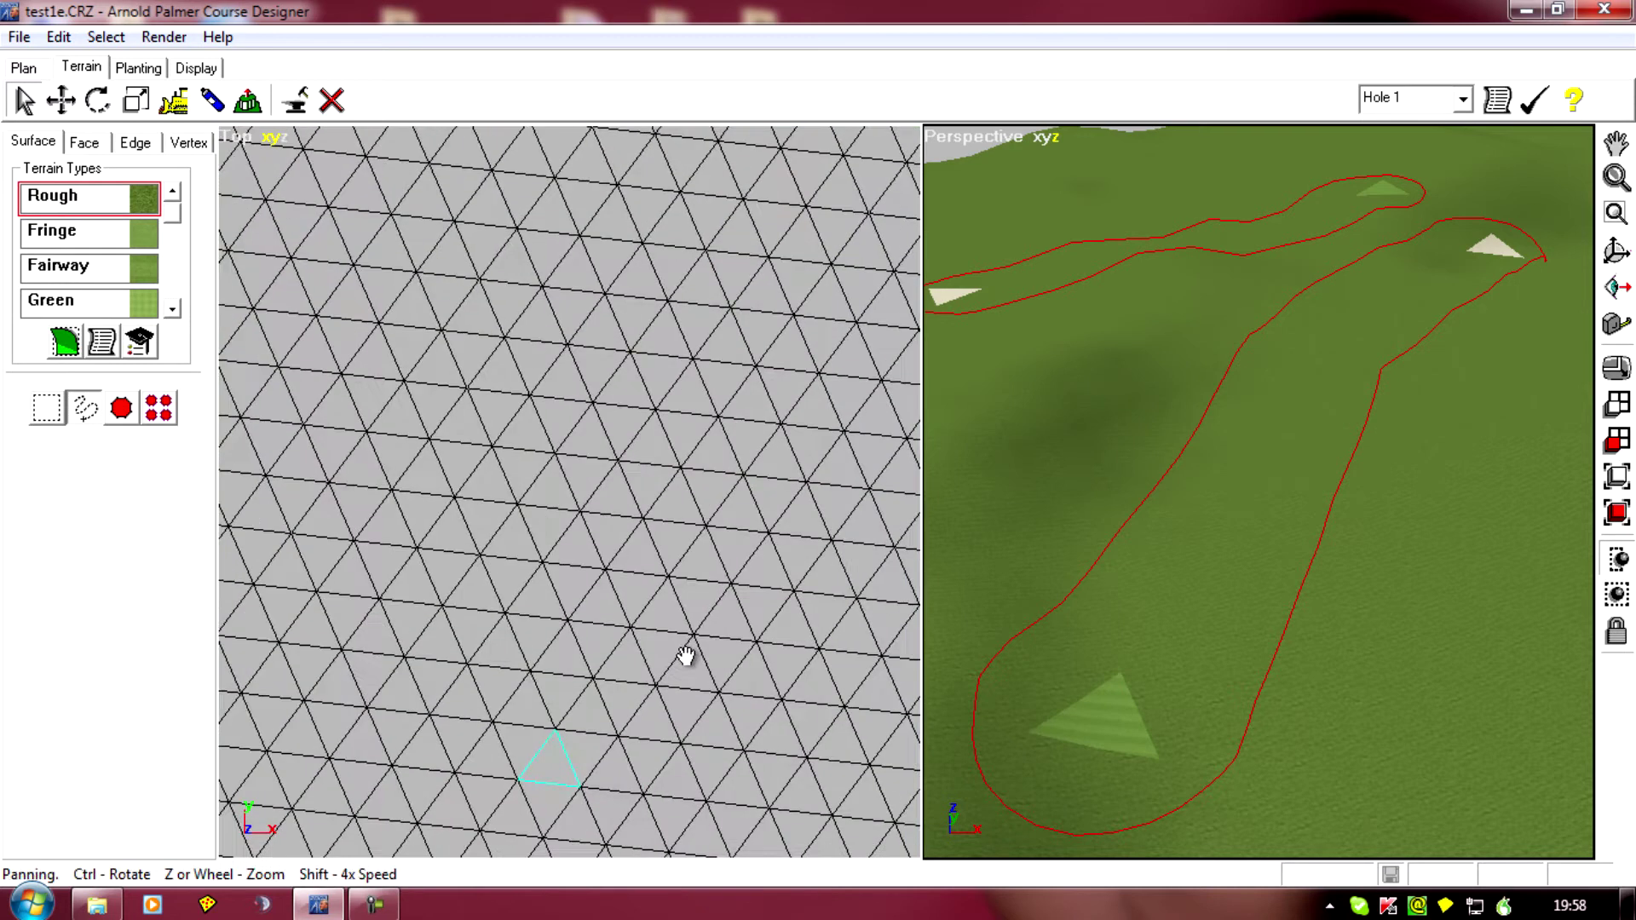
{"action": "scroll", "coordinate": [736, 646], "scroll_direction": "up", "scroll_amount": 2}
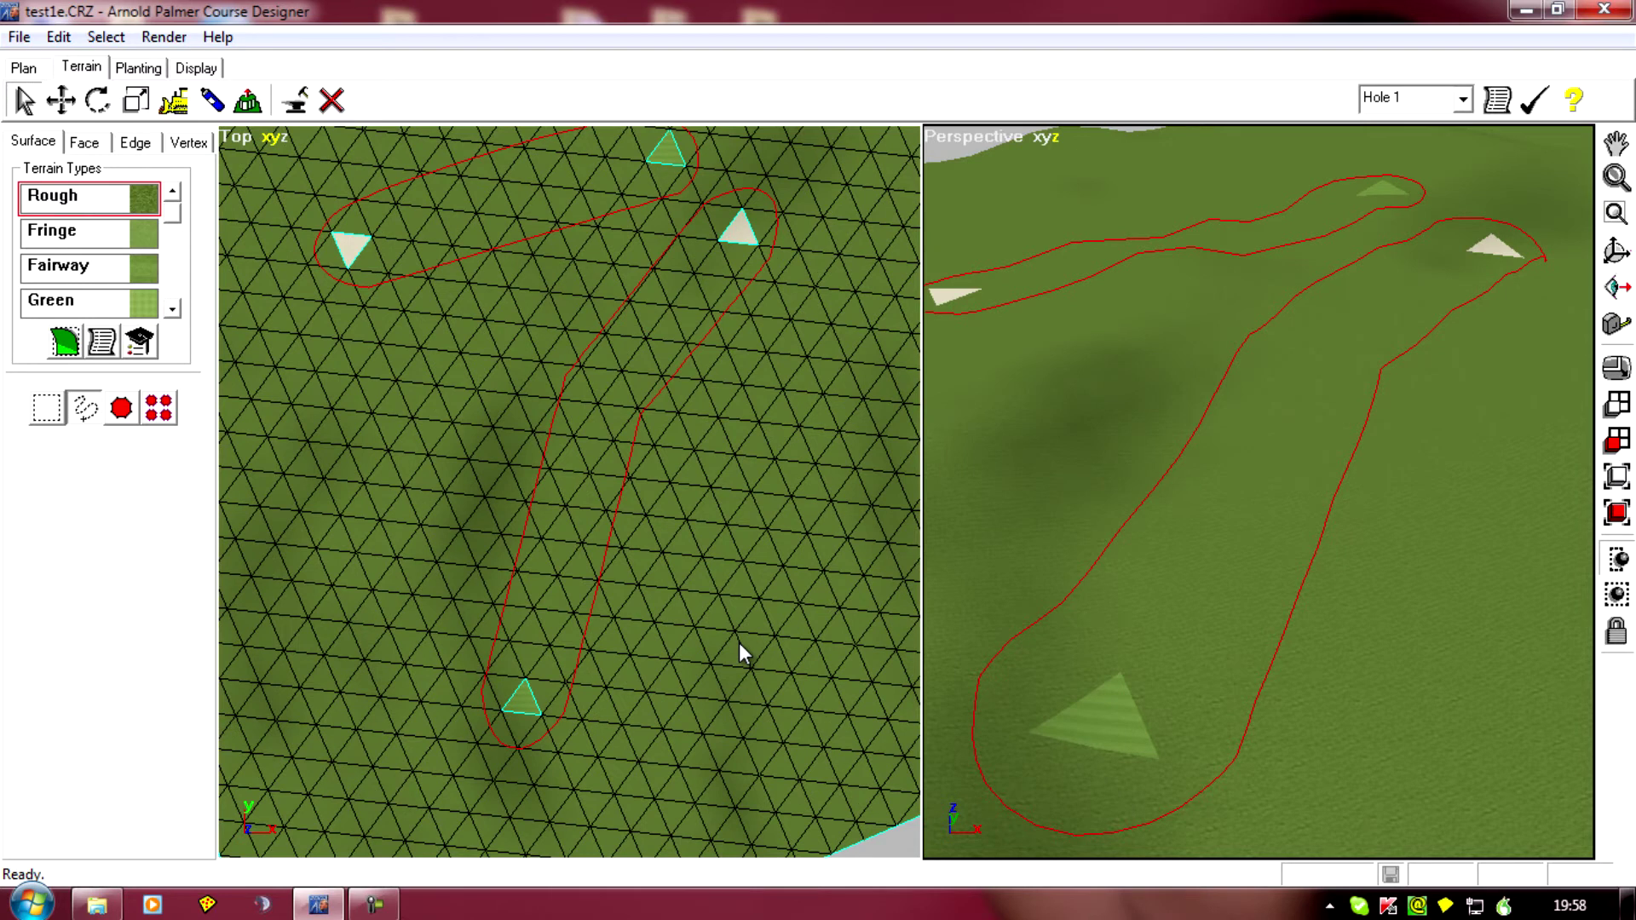
Draw a small freehand Tee Area terrain shape around the start of the centre line, inside the light-green triangle at Hole 1's lower end
{"action": "left_click_drag", "start_coordinate": [744, 732], "coordinate": [740, 634]}
{"action": "scroll", "coordinate": [745, 638], "scroll_direction": "up", "scroll_amount": 5}
{"action": "left_click_drag", "start_coordinate": [725, 807], "coordinate": [768, 568]}
{"action": "left_click_drag", "start_coordinate": [690, 709], "coordinate": [774, 695]}
{"action": "scroll", "coordinate": [776, 697], "scroll_direction": "up", "scroll_amount": 5}
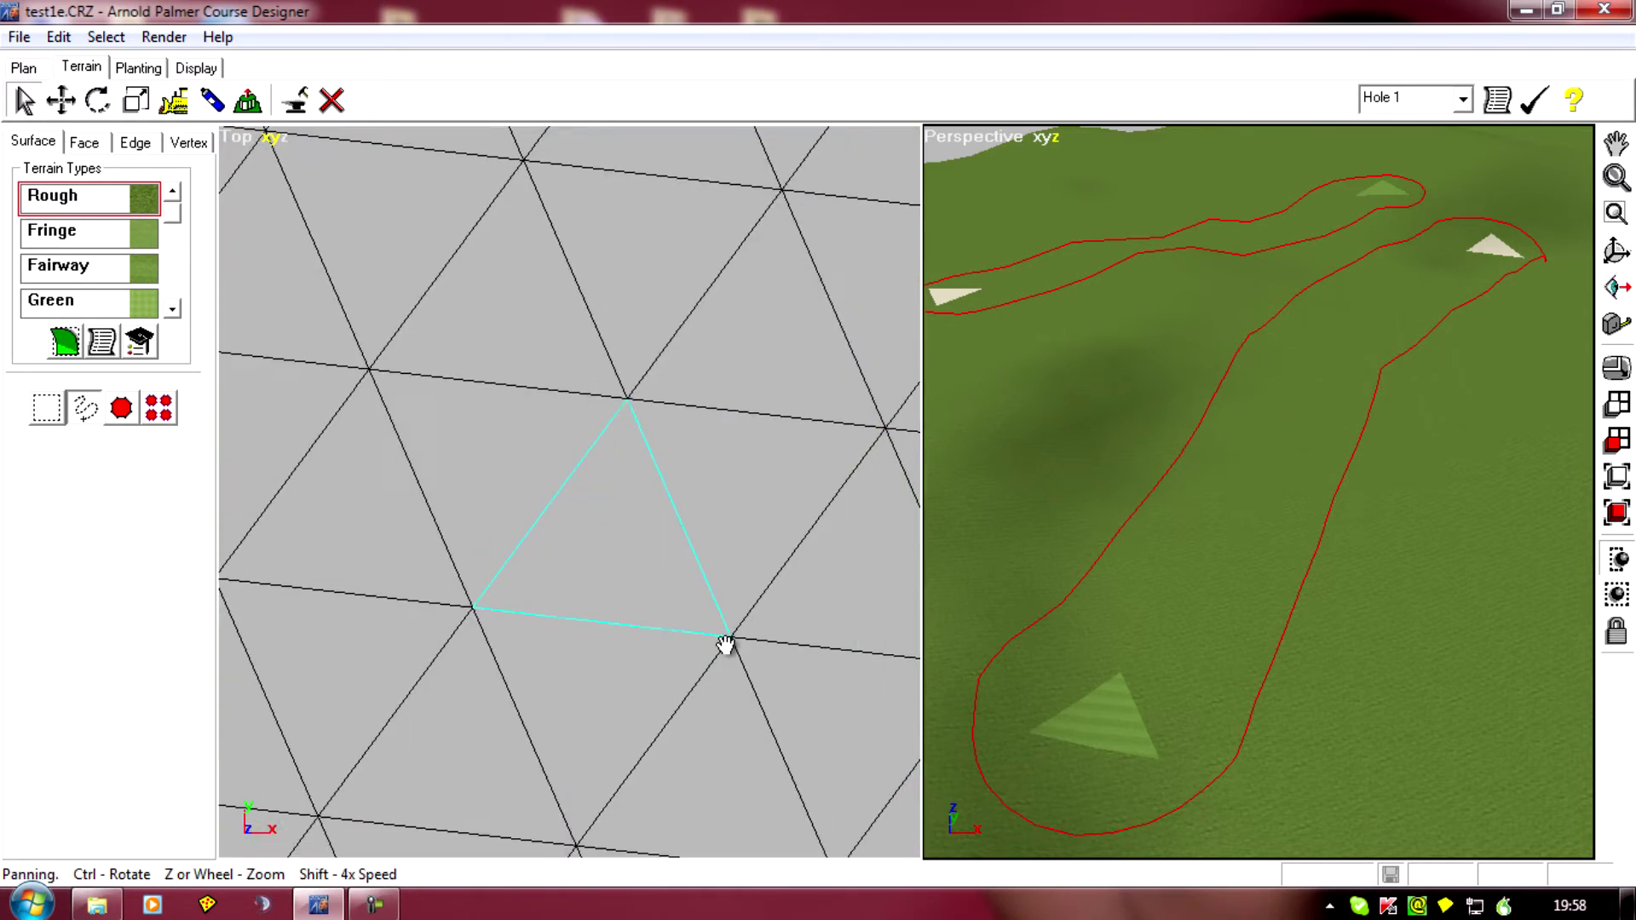
{"action": "left_click_drag", "start_coordinate": [725, 645], "coordinate": [722, 581]}
{"action": "scroll", "coordinate": [771, 632], "scroll_direction": "up", "scroll_amount": 5}
{"action": "scroll", "coordinate": [722, 581], "scroll_direction": "down", "scroll_amount": 1}
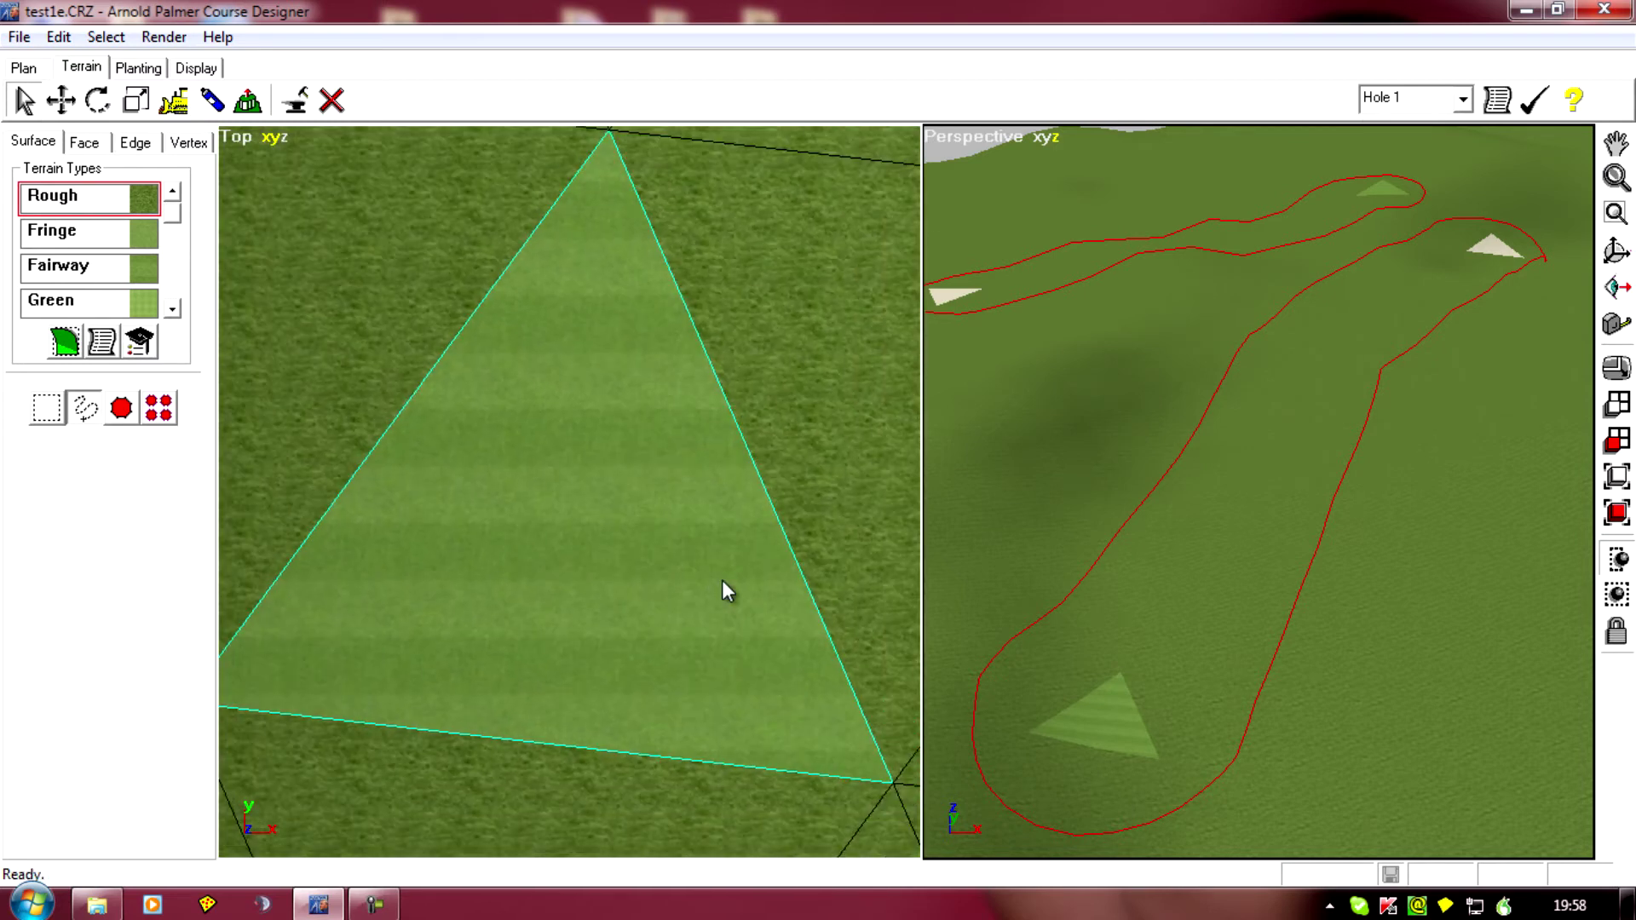
{"action": "left_click", "coordinate": [25, 72]}
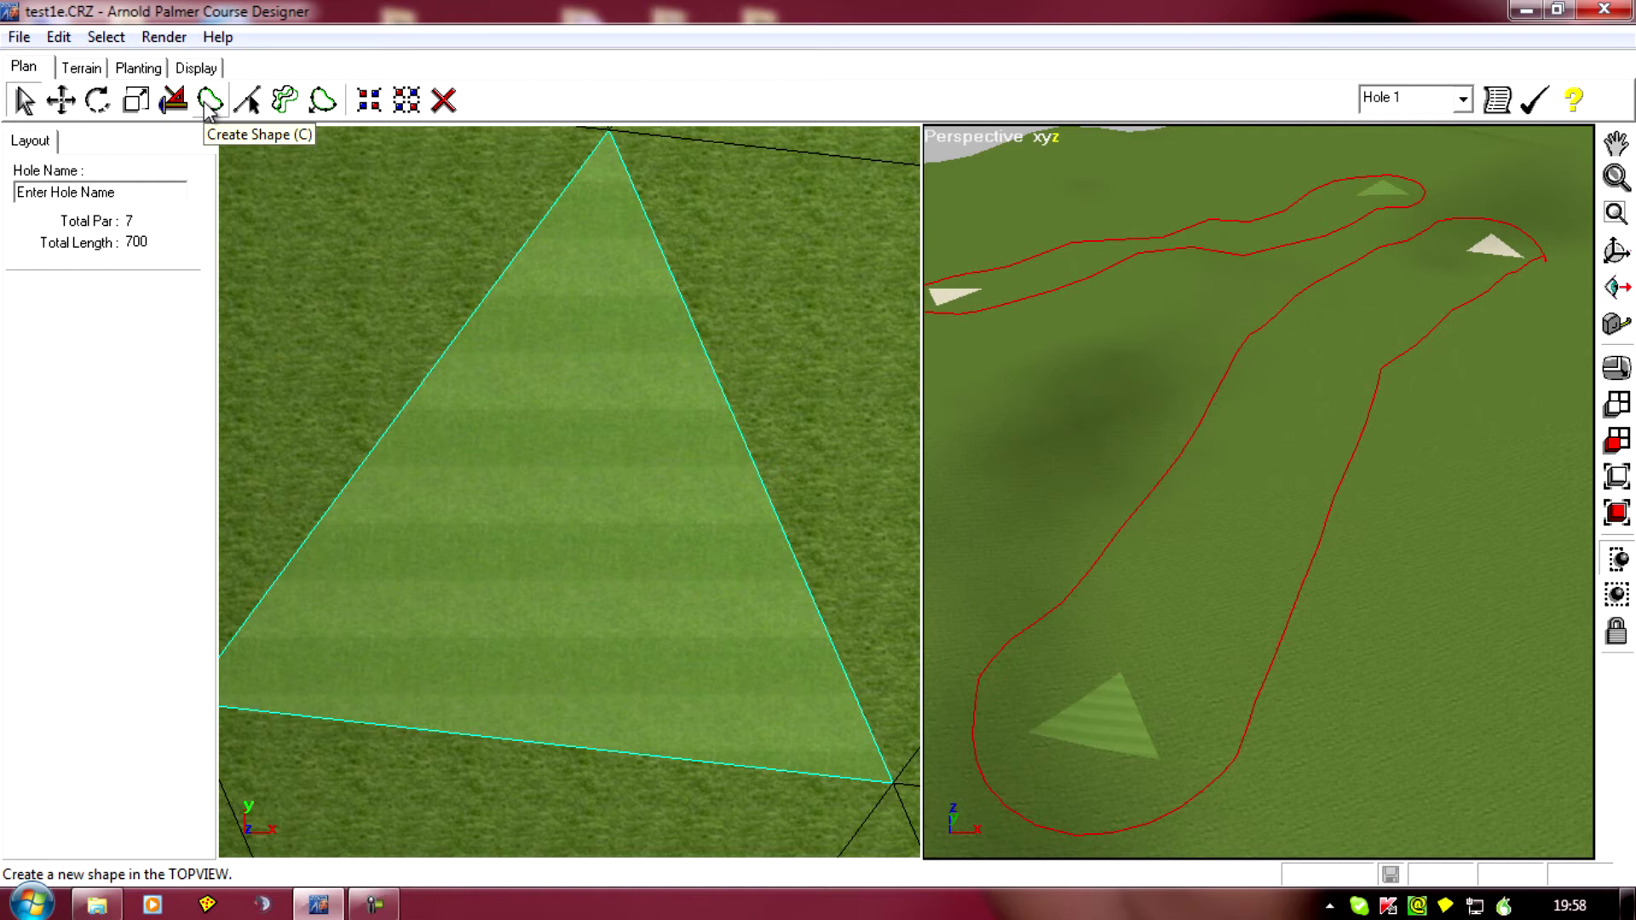
{"action": "left_click", "coordinate": [207, 102]}
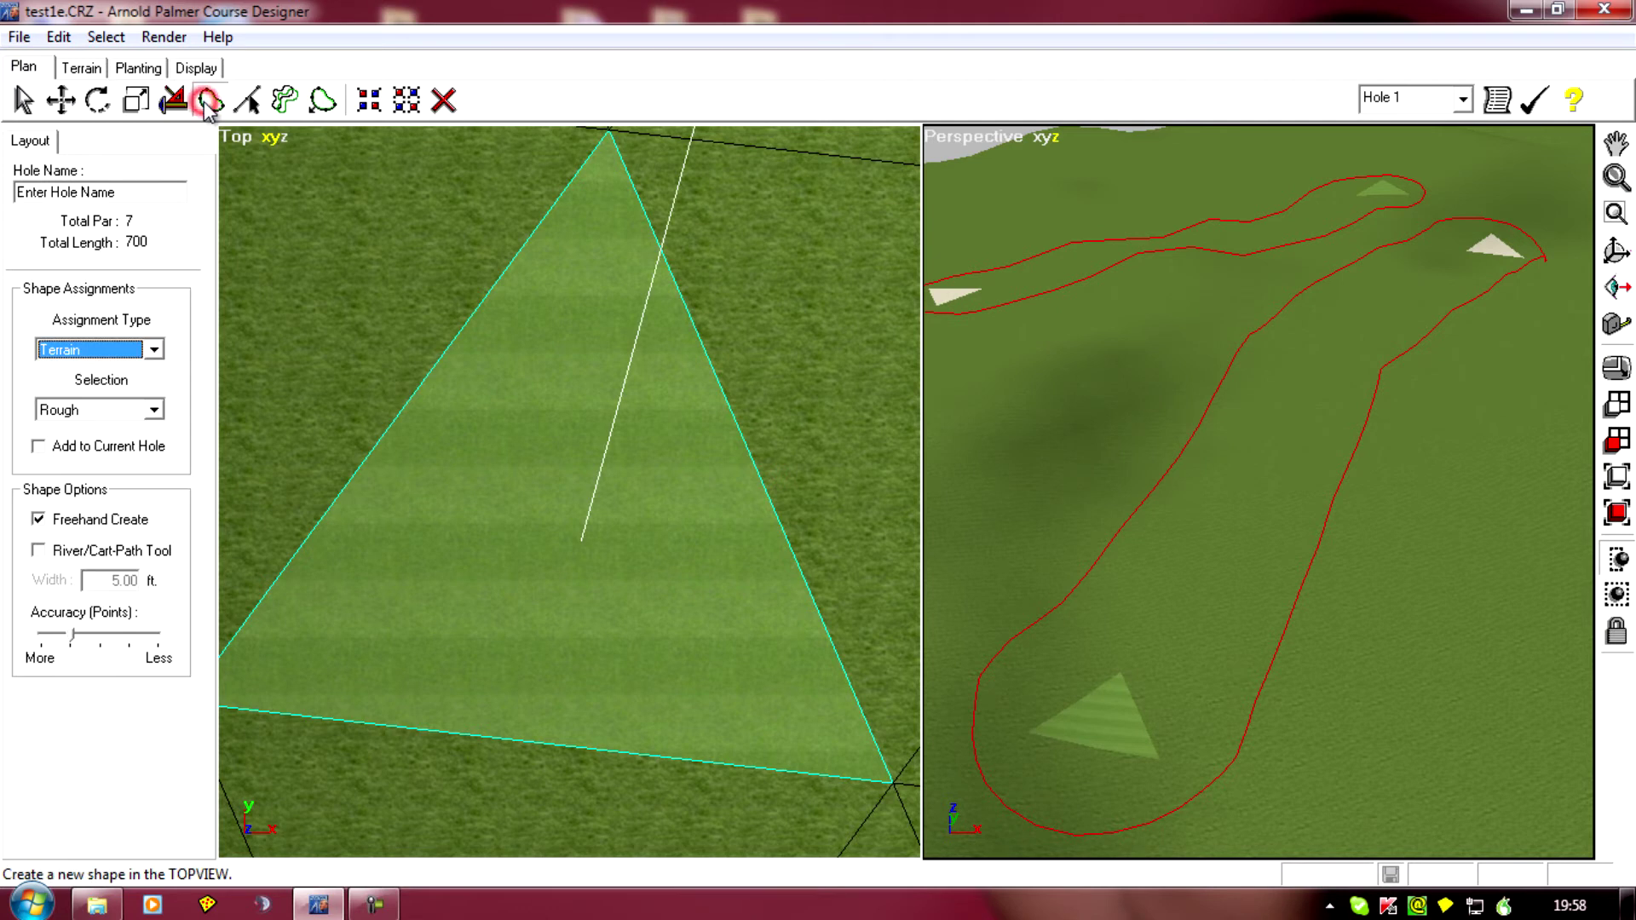
{"action": "left_click", "coordinate": [155, 411]}
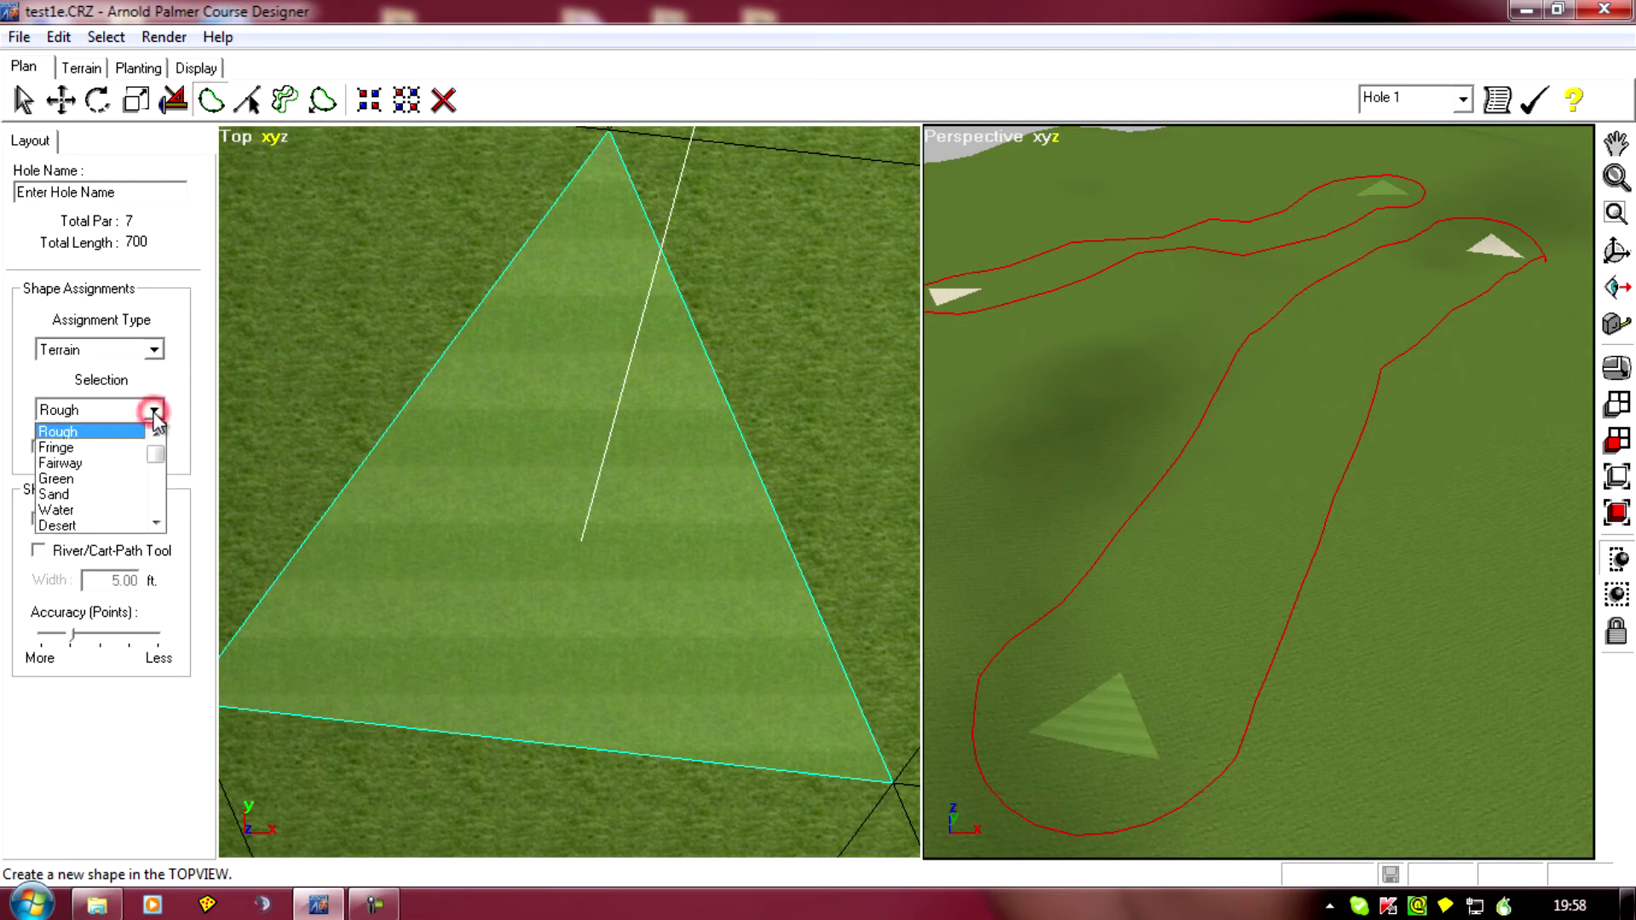
{"action": "left_click_drag", "start_coordinate": [157, 447], "coordinate": [171, 526]}
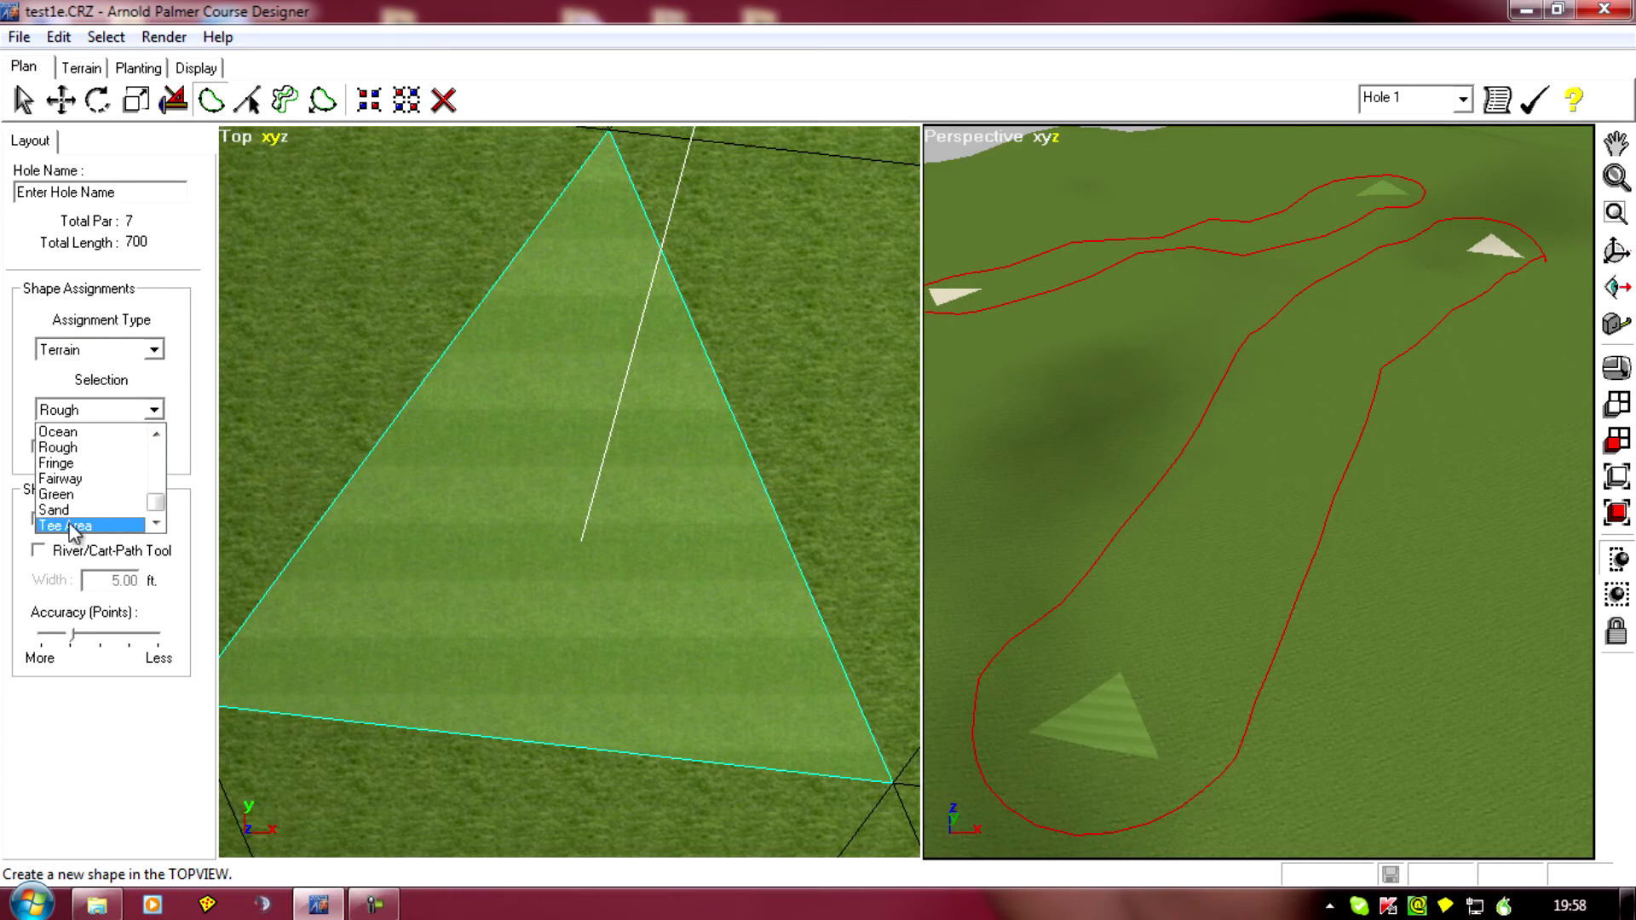
{"action": "left_click", "coordinate": [71, 526]}
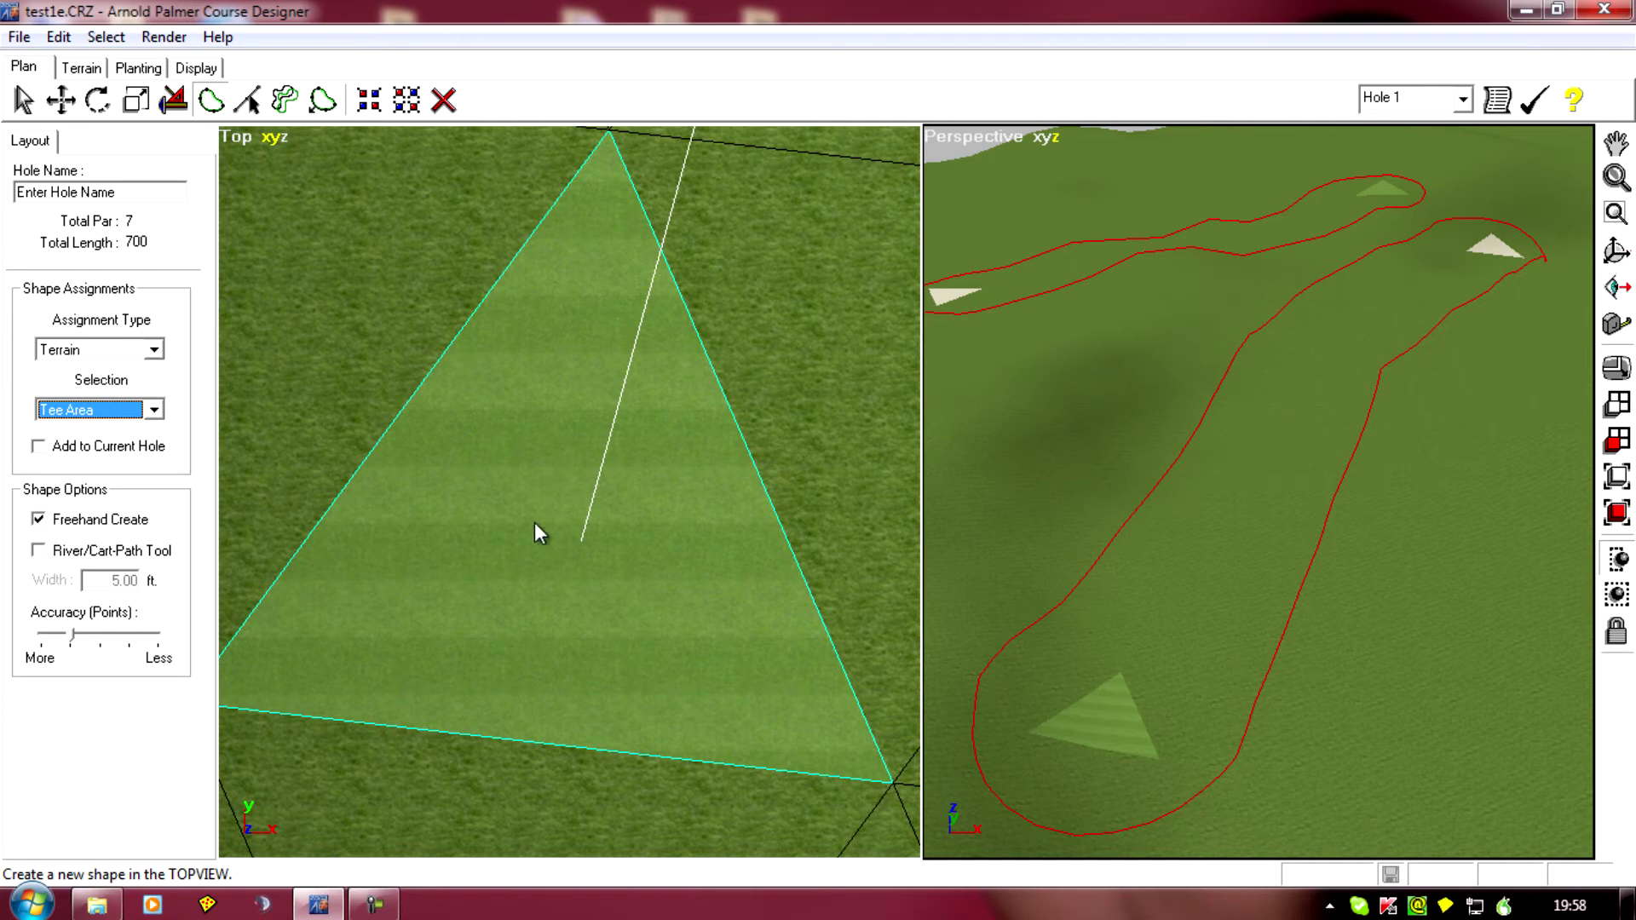
{"action": "left_click_drag", "start_coordinate": [534, 547], "coordinate": [561, 468]}
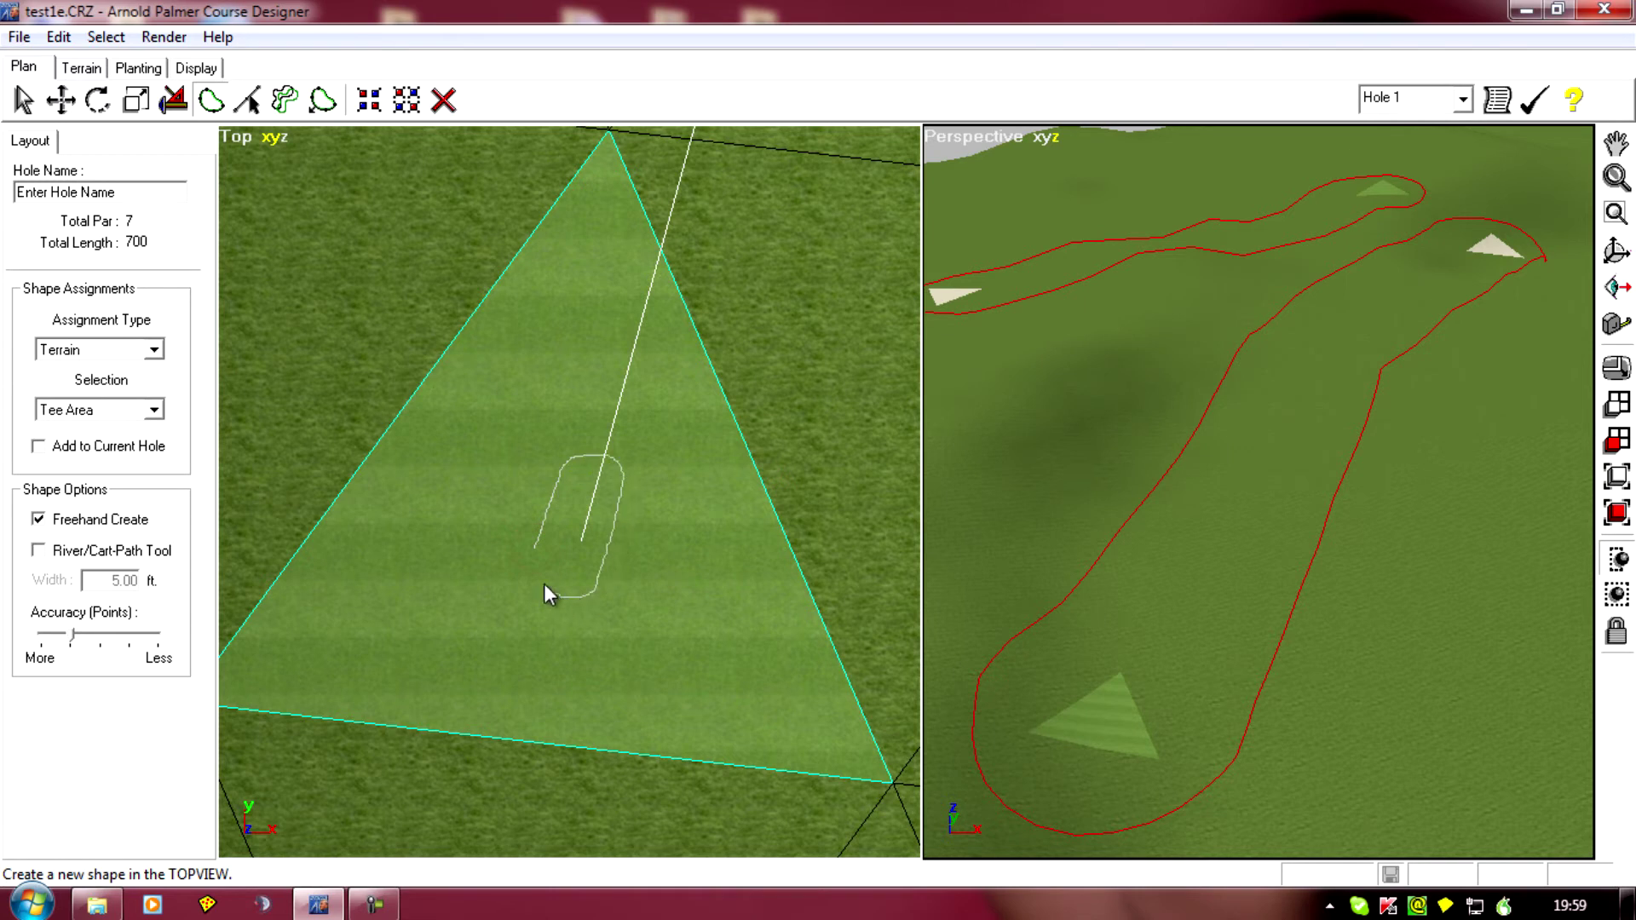
{"action": "left_click_drag", "start_coordinate": [534, 554], "coordinate": [535, 549]}
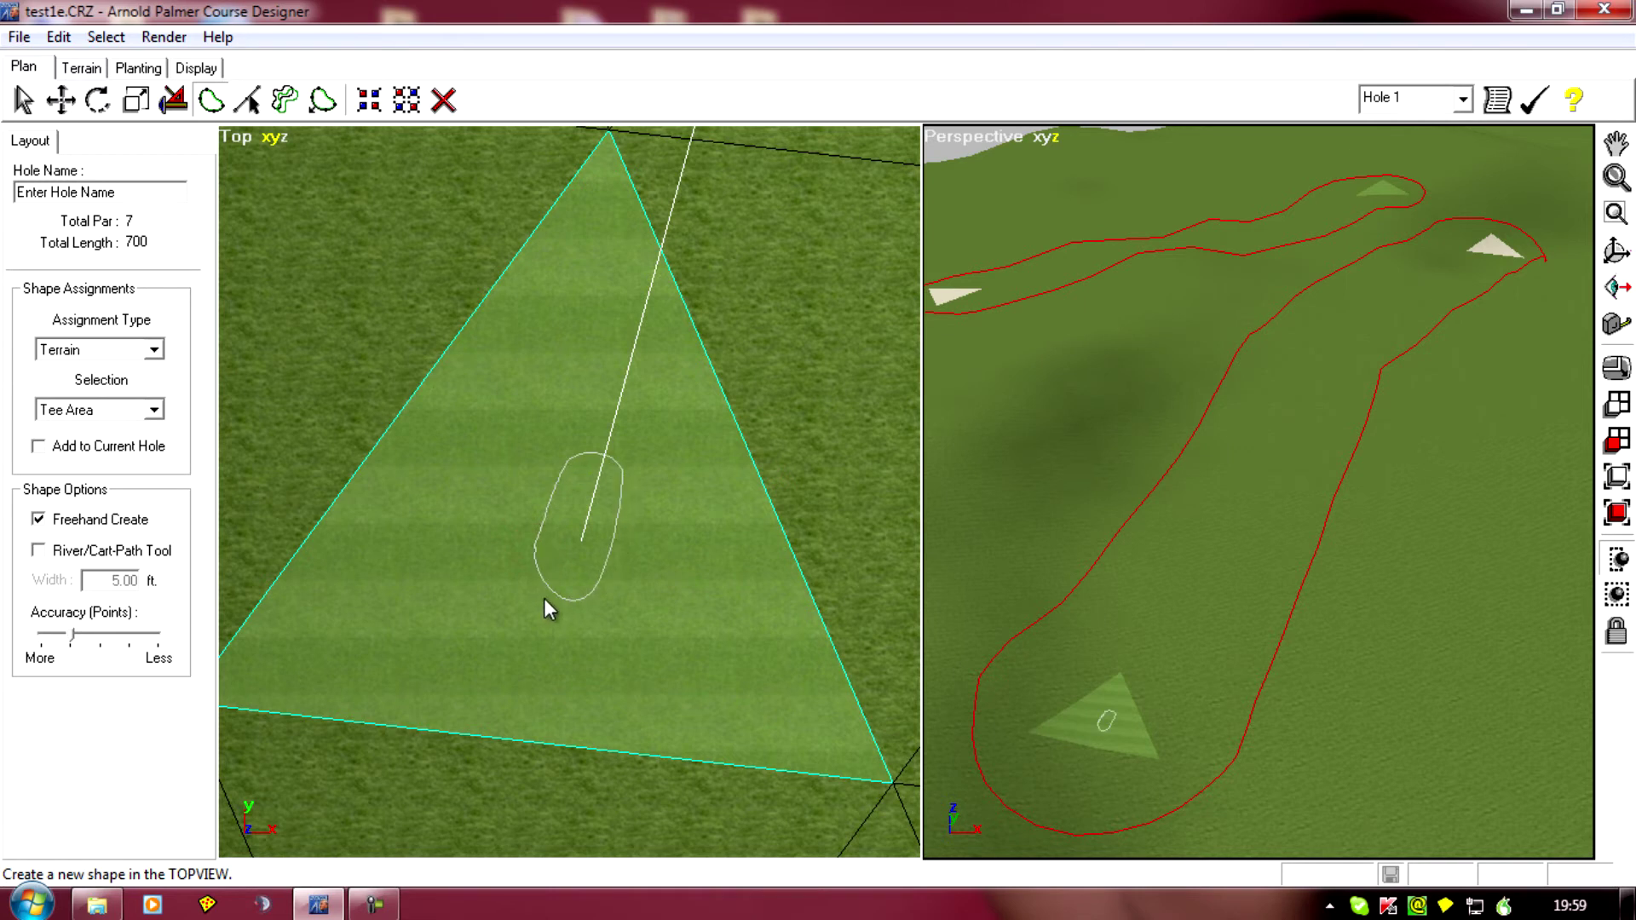
Select the drawn tee shape for modification and change its terrain assignment to Ocean
{"action": "left_click", "coordinate": [253, 103]}
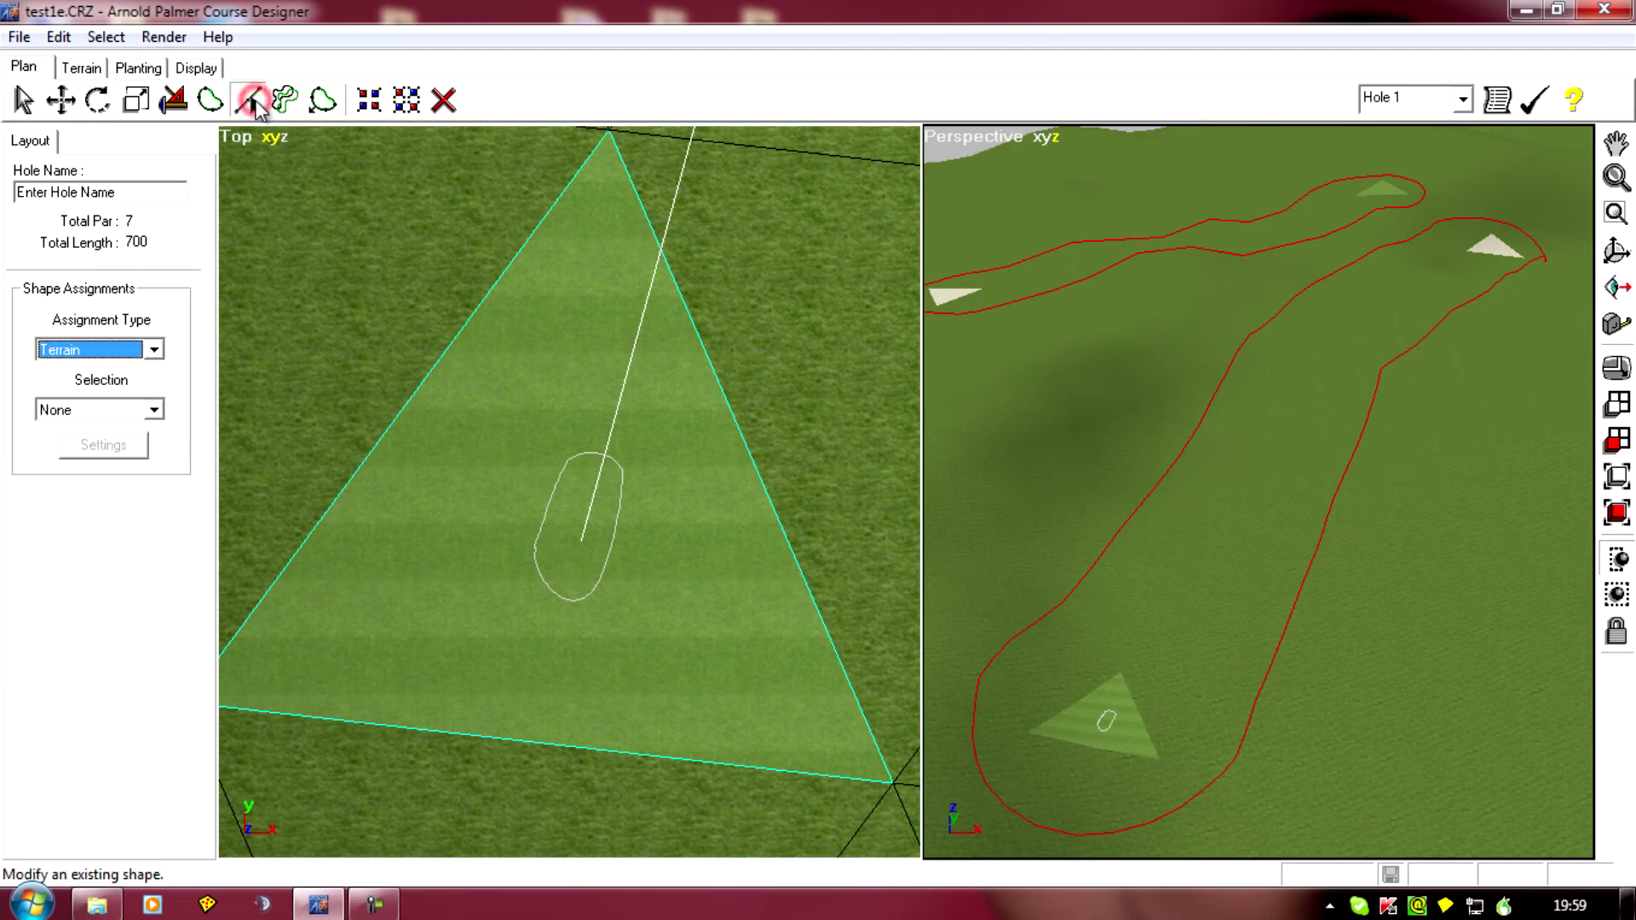
{"action": "left_click", "coordinate": [539, 526]}
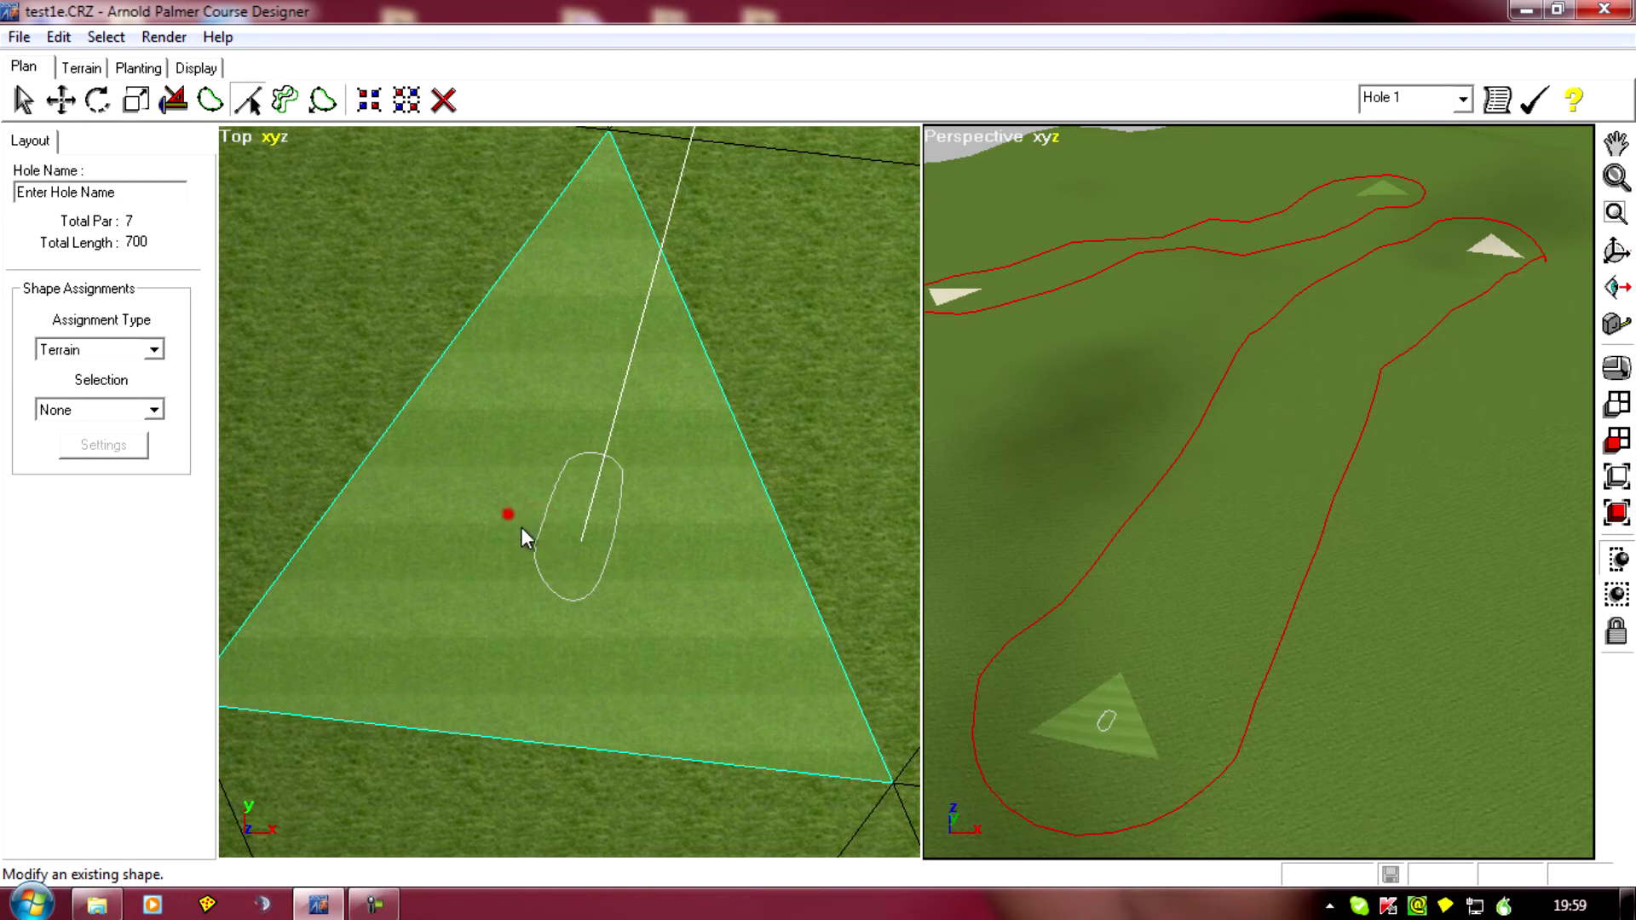
{"action": "left_click_drag", "start_coordinate": [553, 560], "coordinate": [551, 560]}
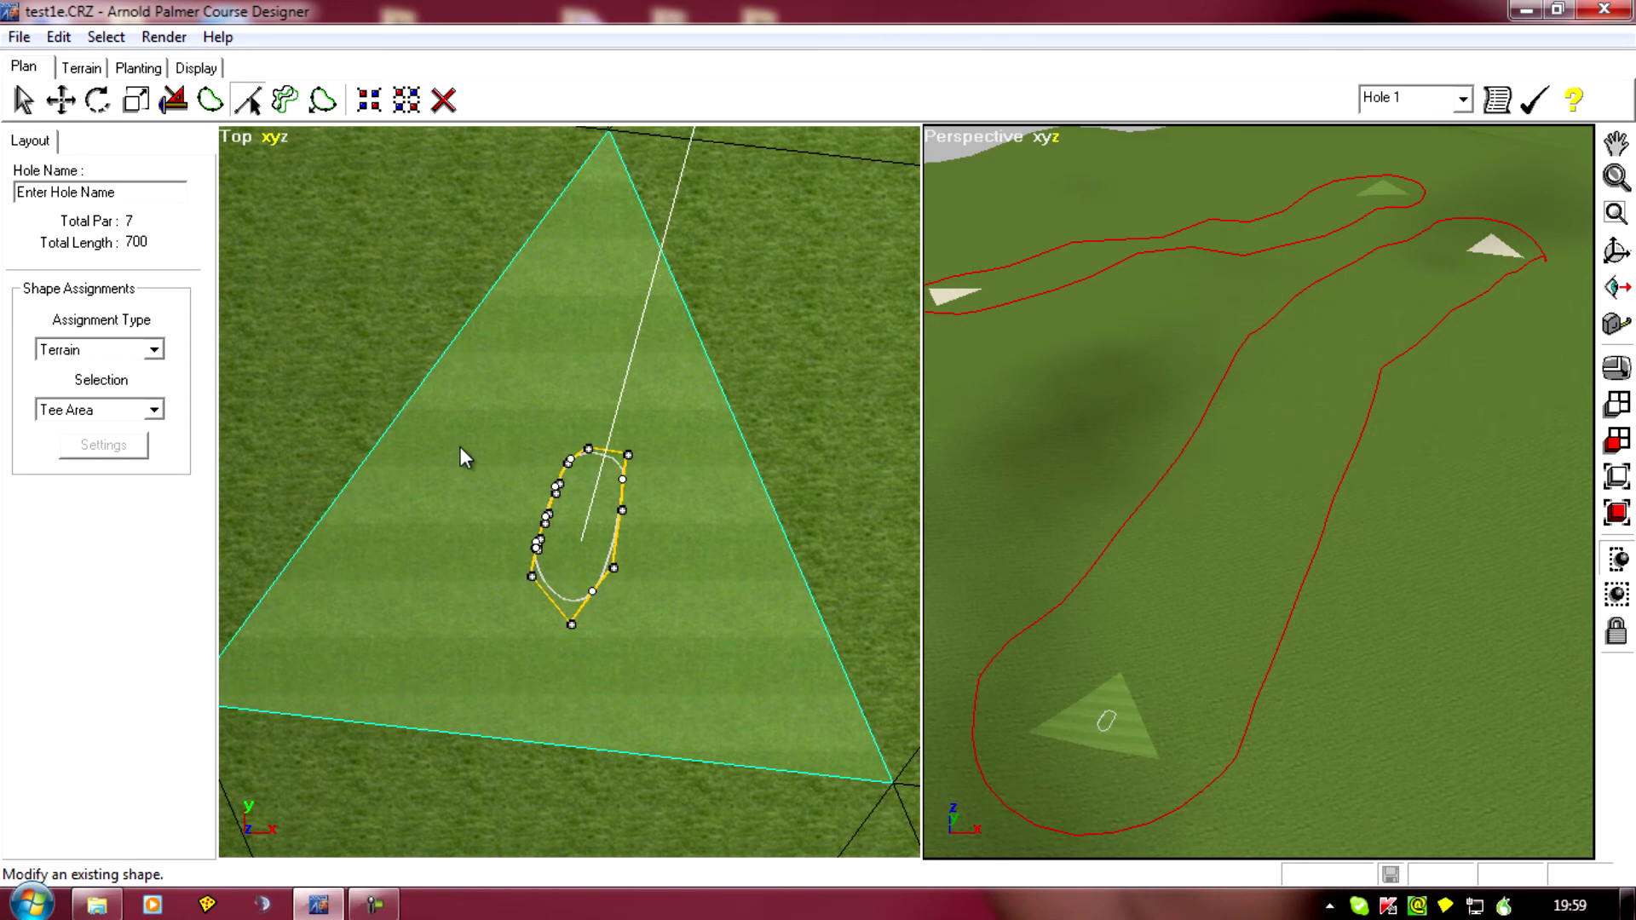
{"action": "left_click", "coordinate": [155, 410]}
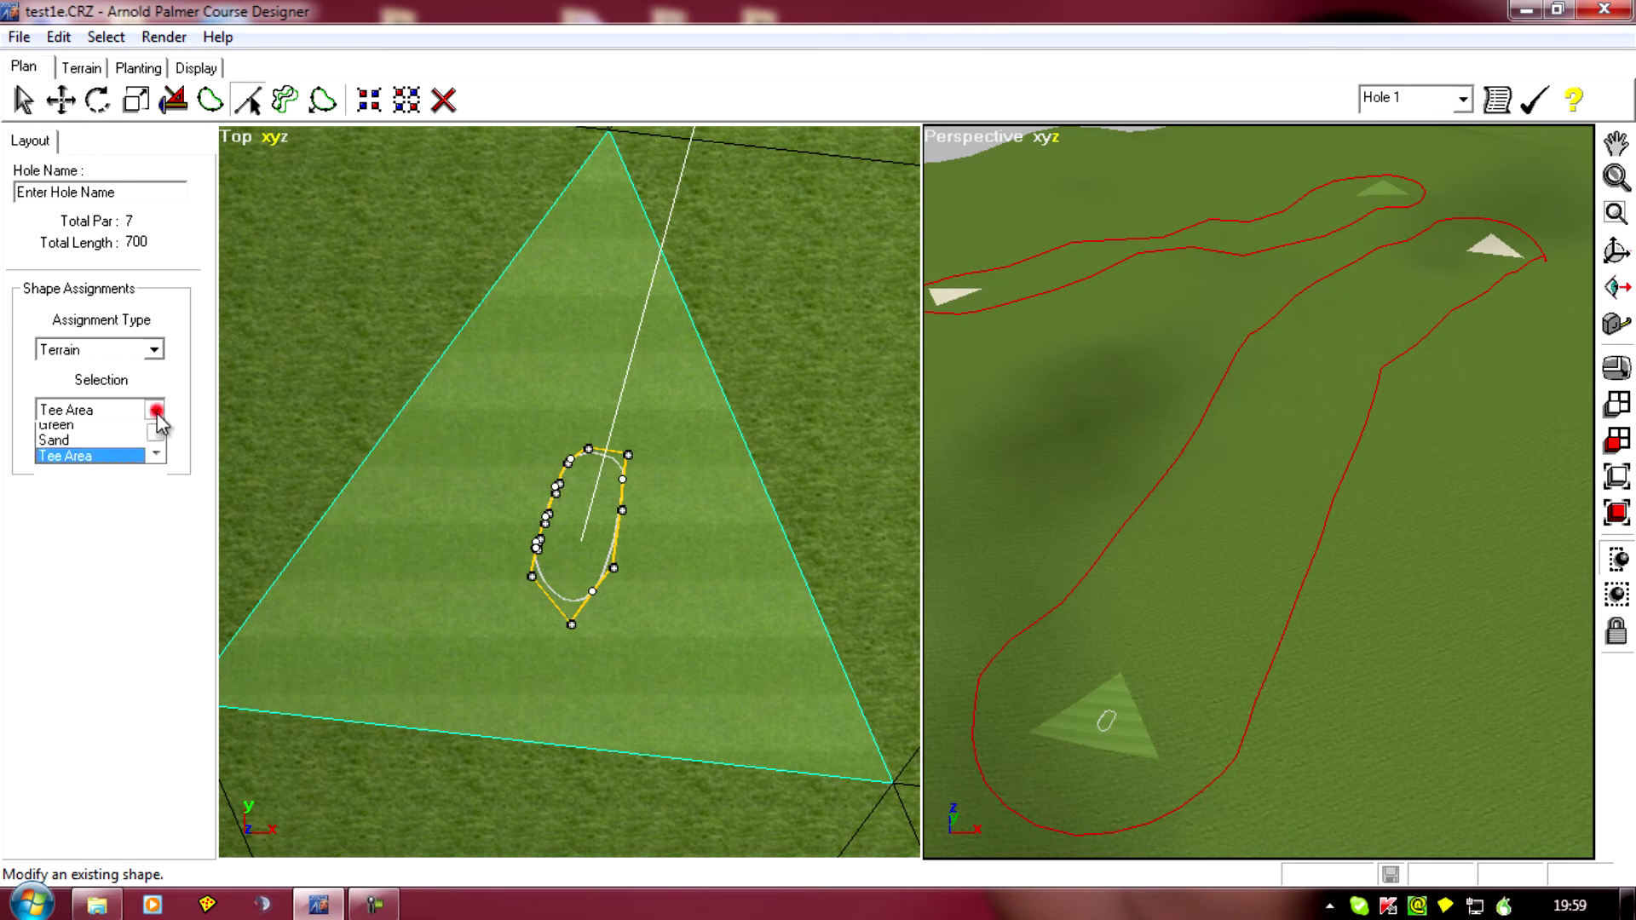
{"action": "left_click", "coordinate": [77, 433]}
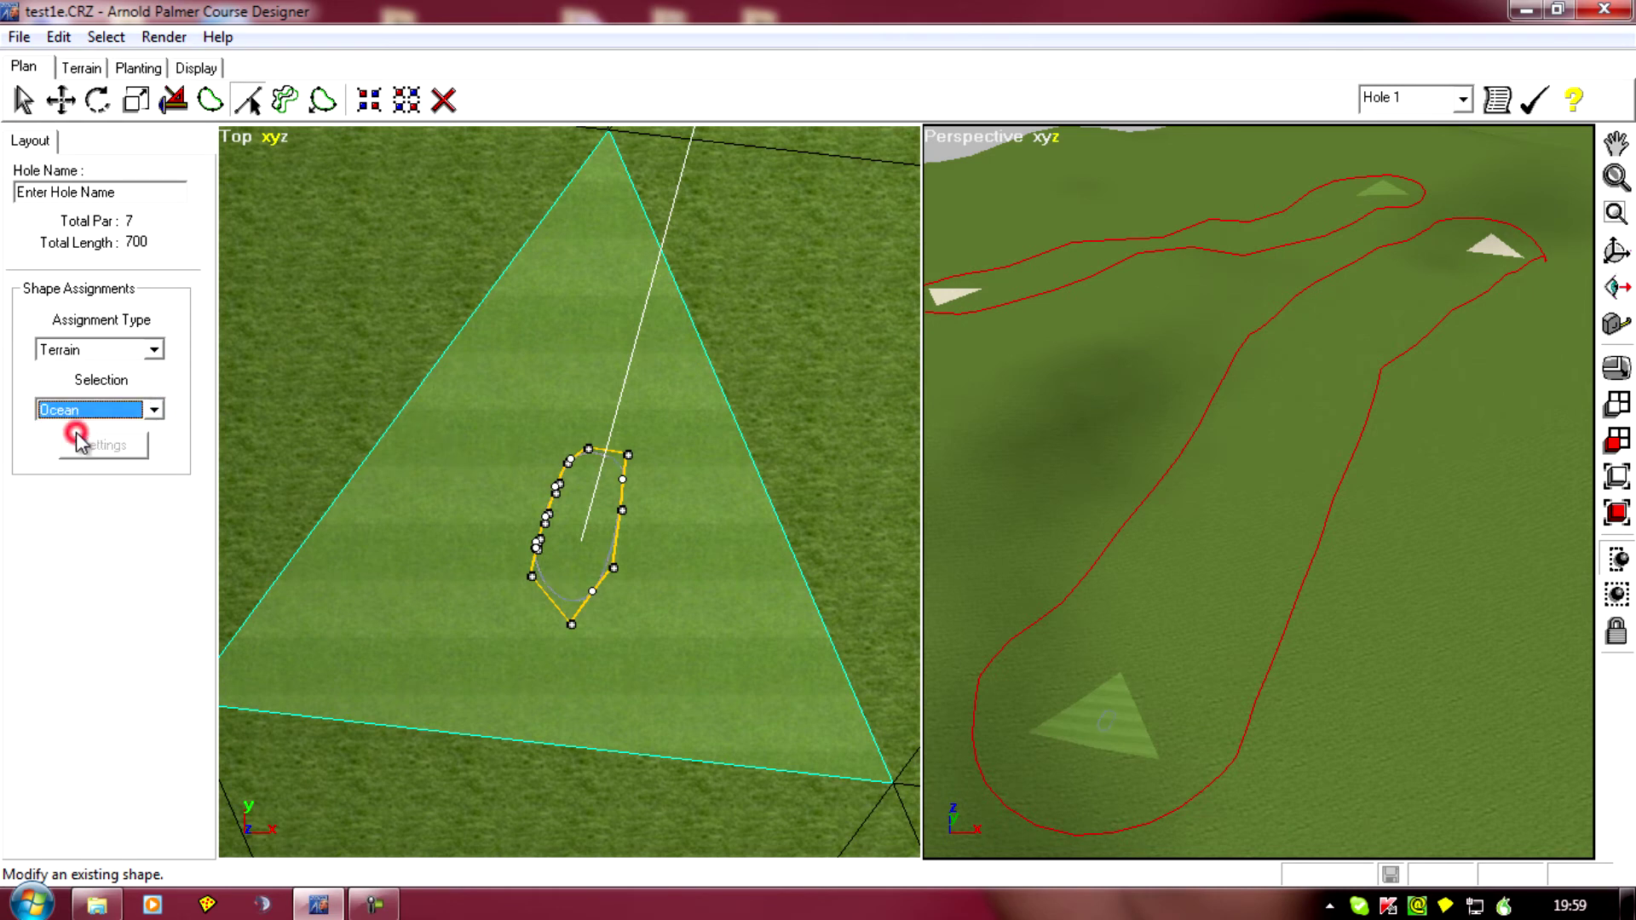
{"action": "left_click", "coordinate": [421, 503]}
Examine the outline colour of the Ocean-assigned shape against the grass, both close up and from farther away
{"action": "scroll", "coordinate": [420, 503], "scroll_direction": "up", "scroll_amount": 6}
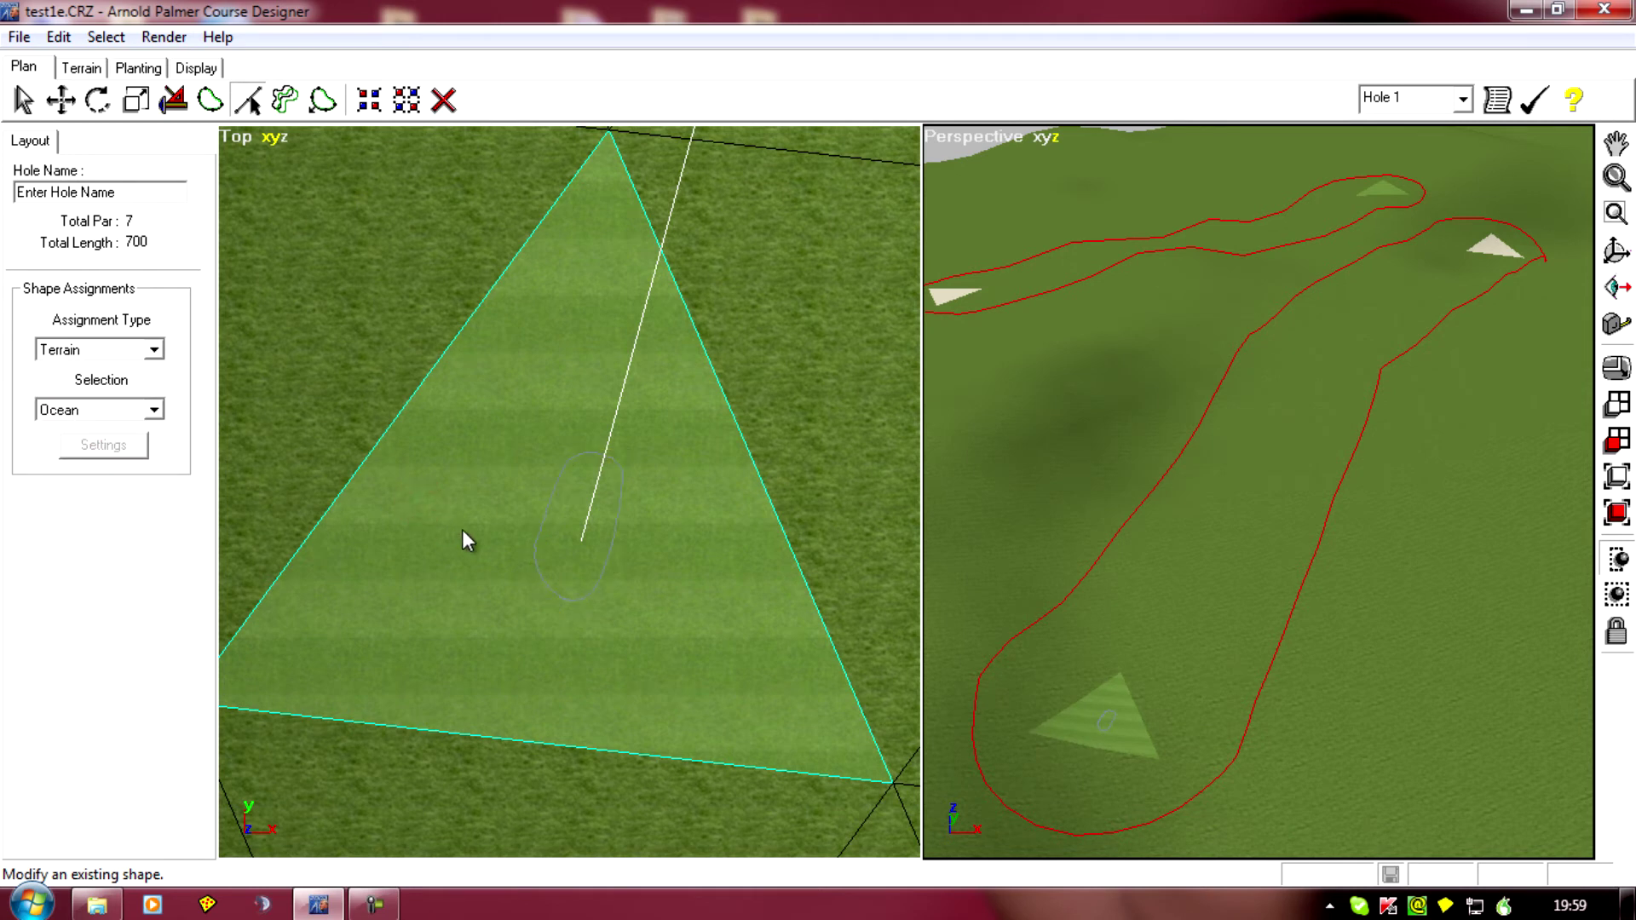
{"action": "scroll", "coordinate": [392, 479], "scroll_direction": "down", "scroll_amount": 3}
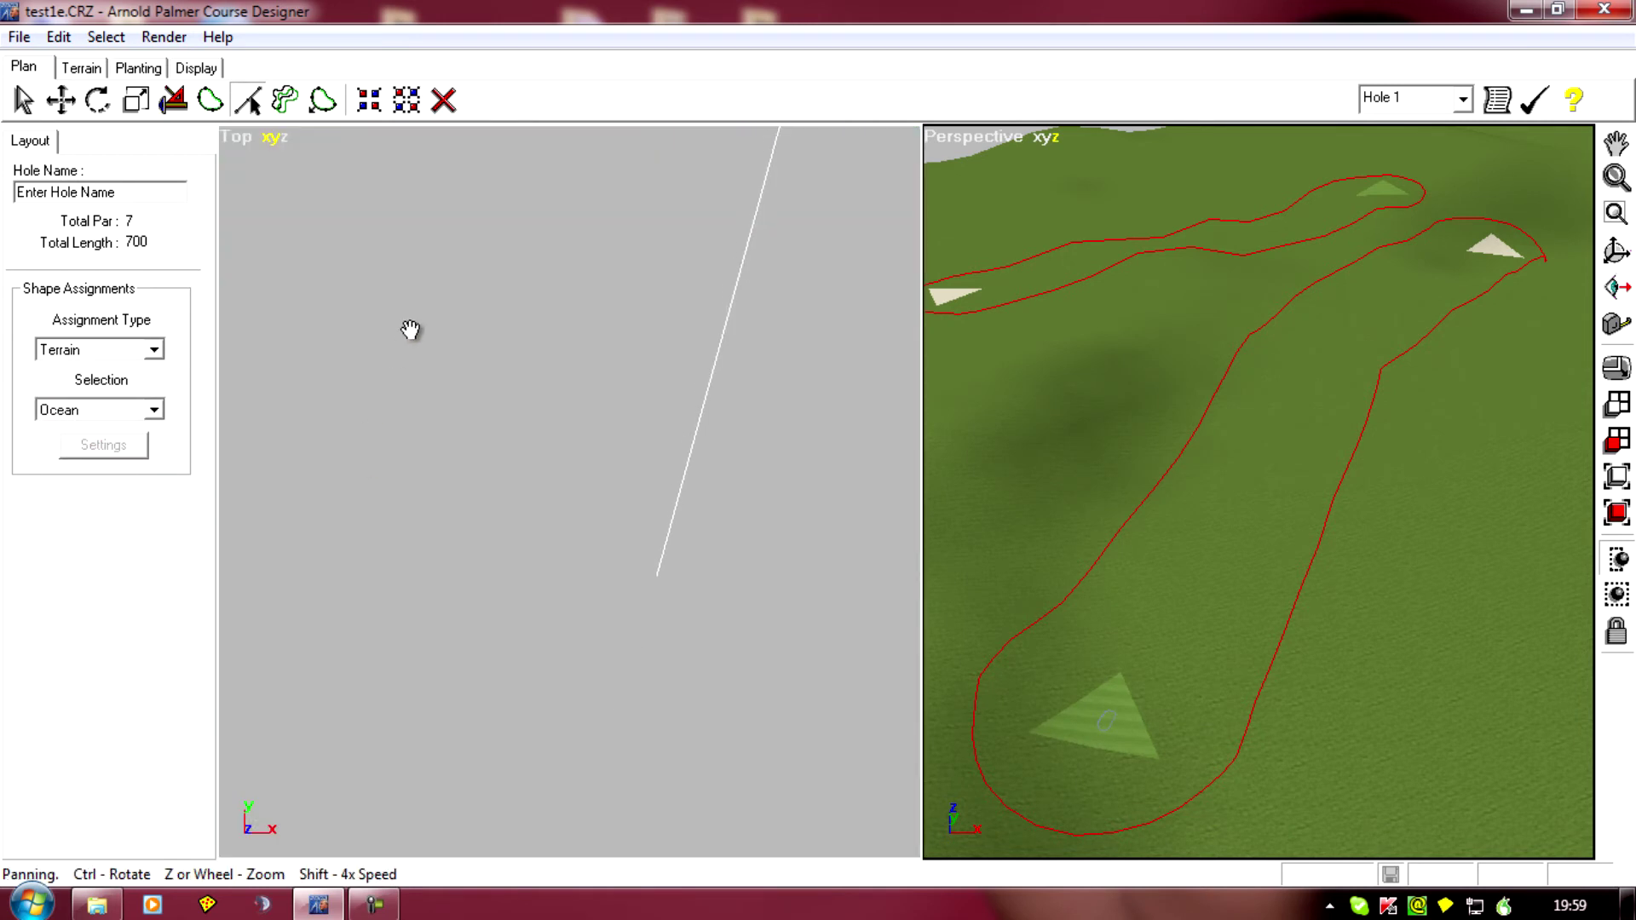
{"action": "scroll", "coordinate": [409, 487], "scroll_direction": "up", "scroll_amount": 4}
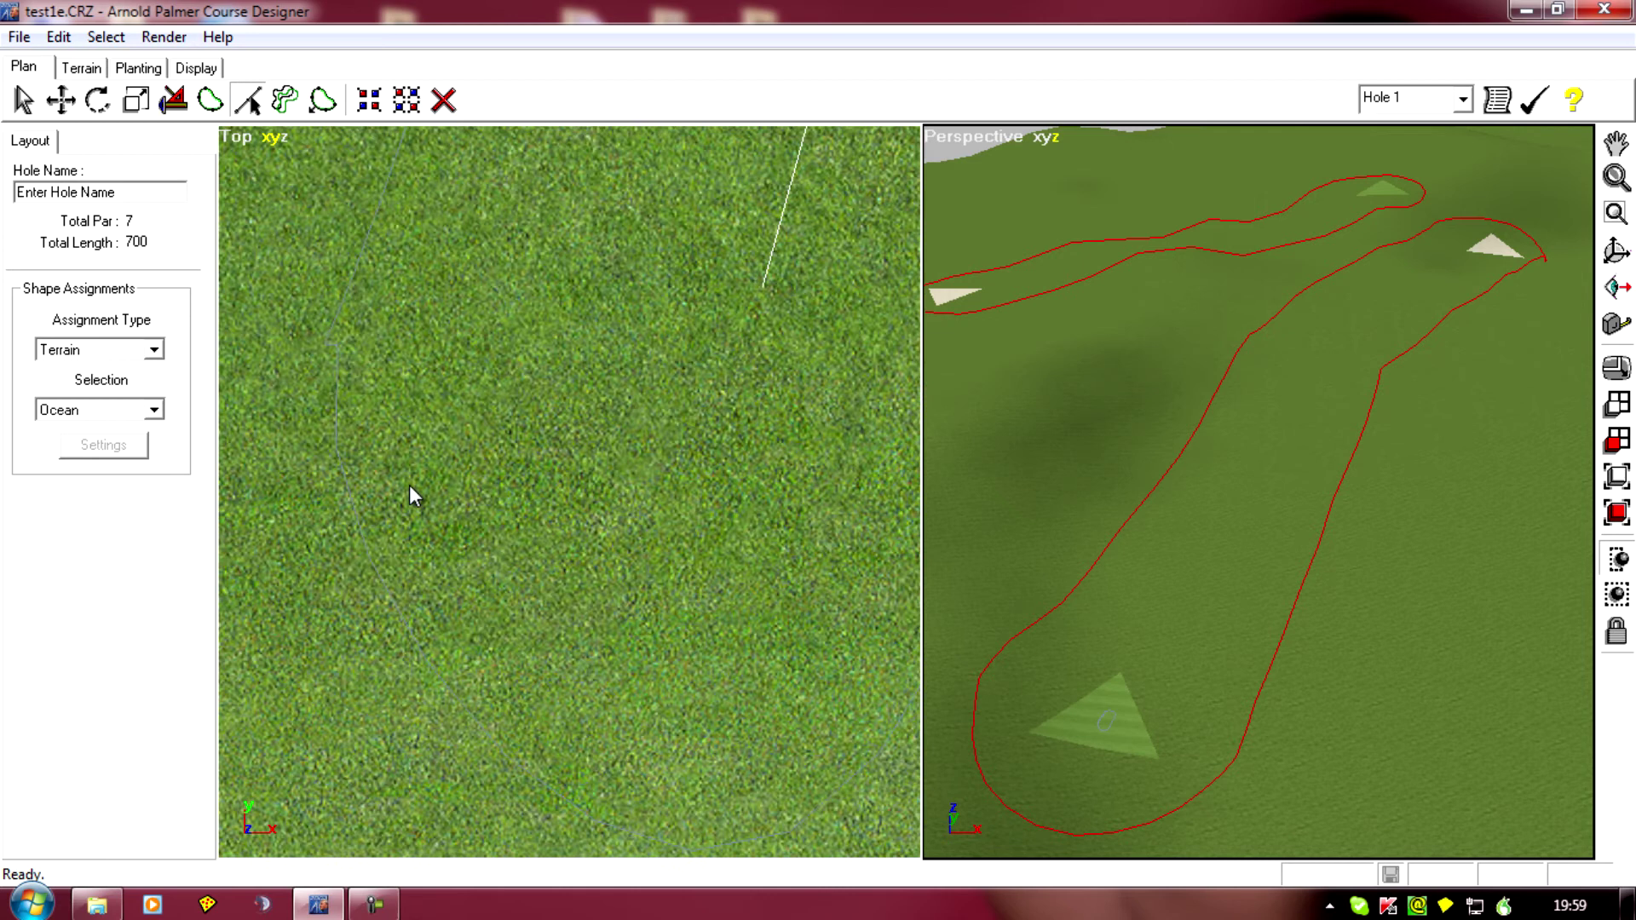
{"action": "scroll", "coordinate": [369, 474], "scroll_direction": "down", "scroll_amount": 3}
{"action": "scroll", "coordinate": [395, 470], "scroll_direction": "up", "scroll_amount": 3}
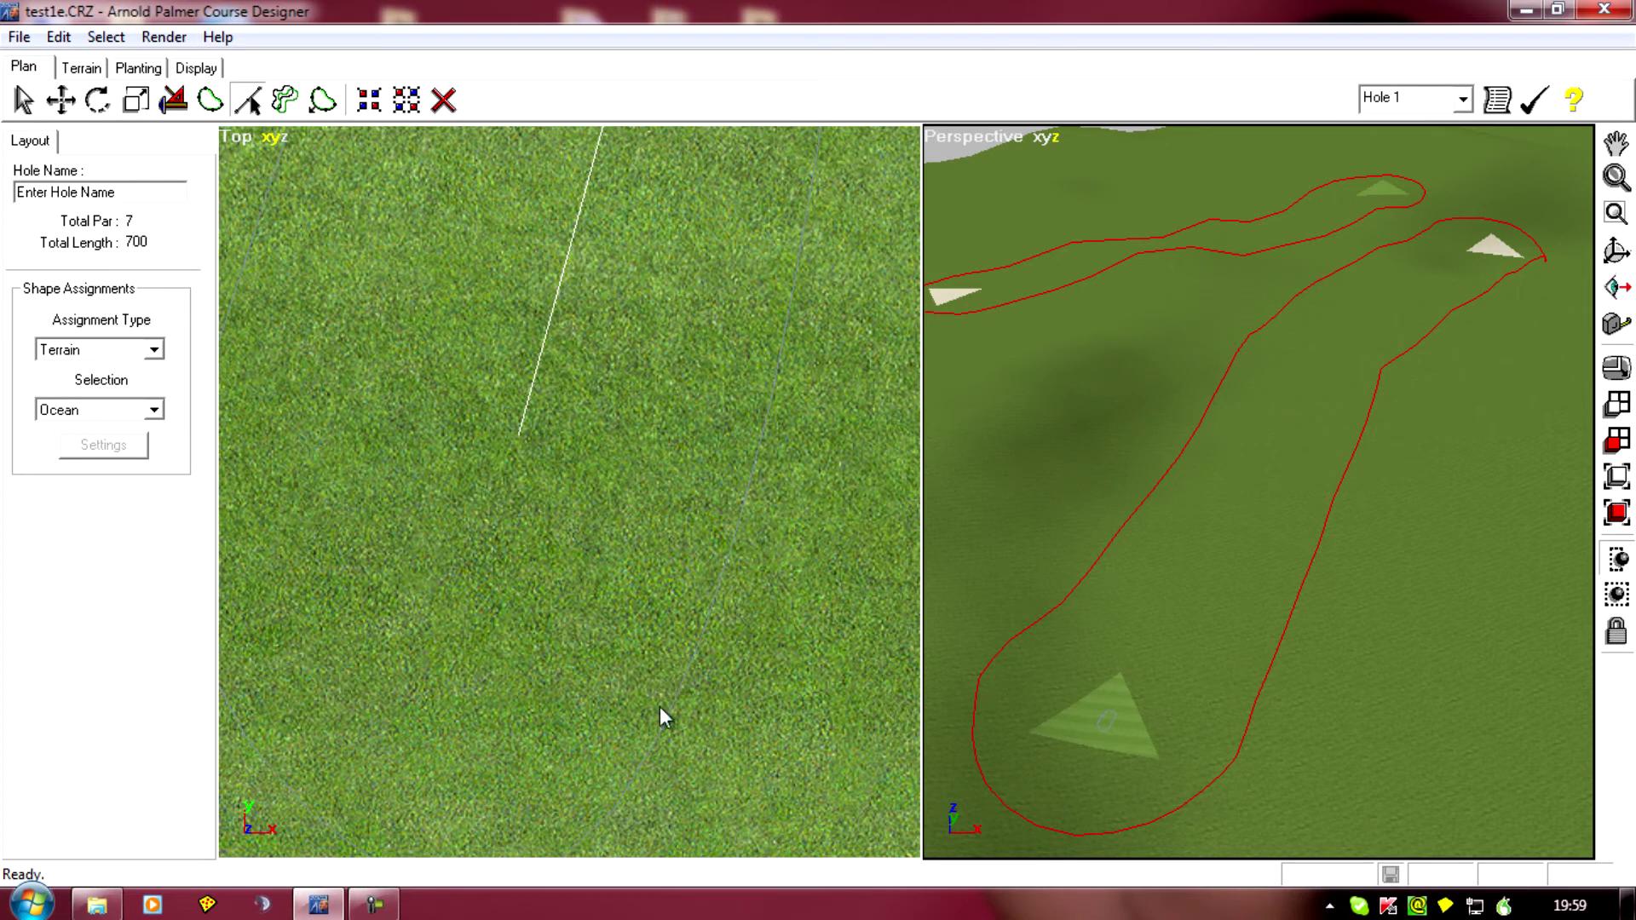
{"action": "scroll", "coordinate": [645, 738], "scroll_direction": "down", "scroll_amount": 2}
{"action": "scroll", "coordinate": [460, 613], "scroll_direction": "down", "scroll_amount": 2}
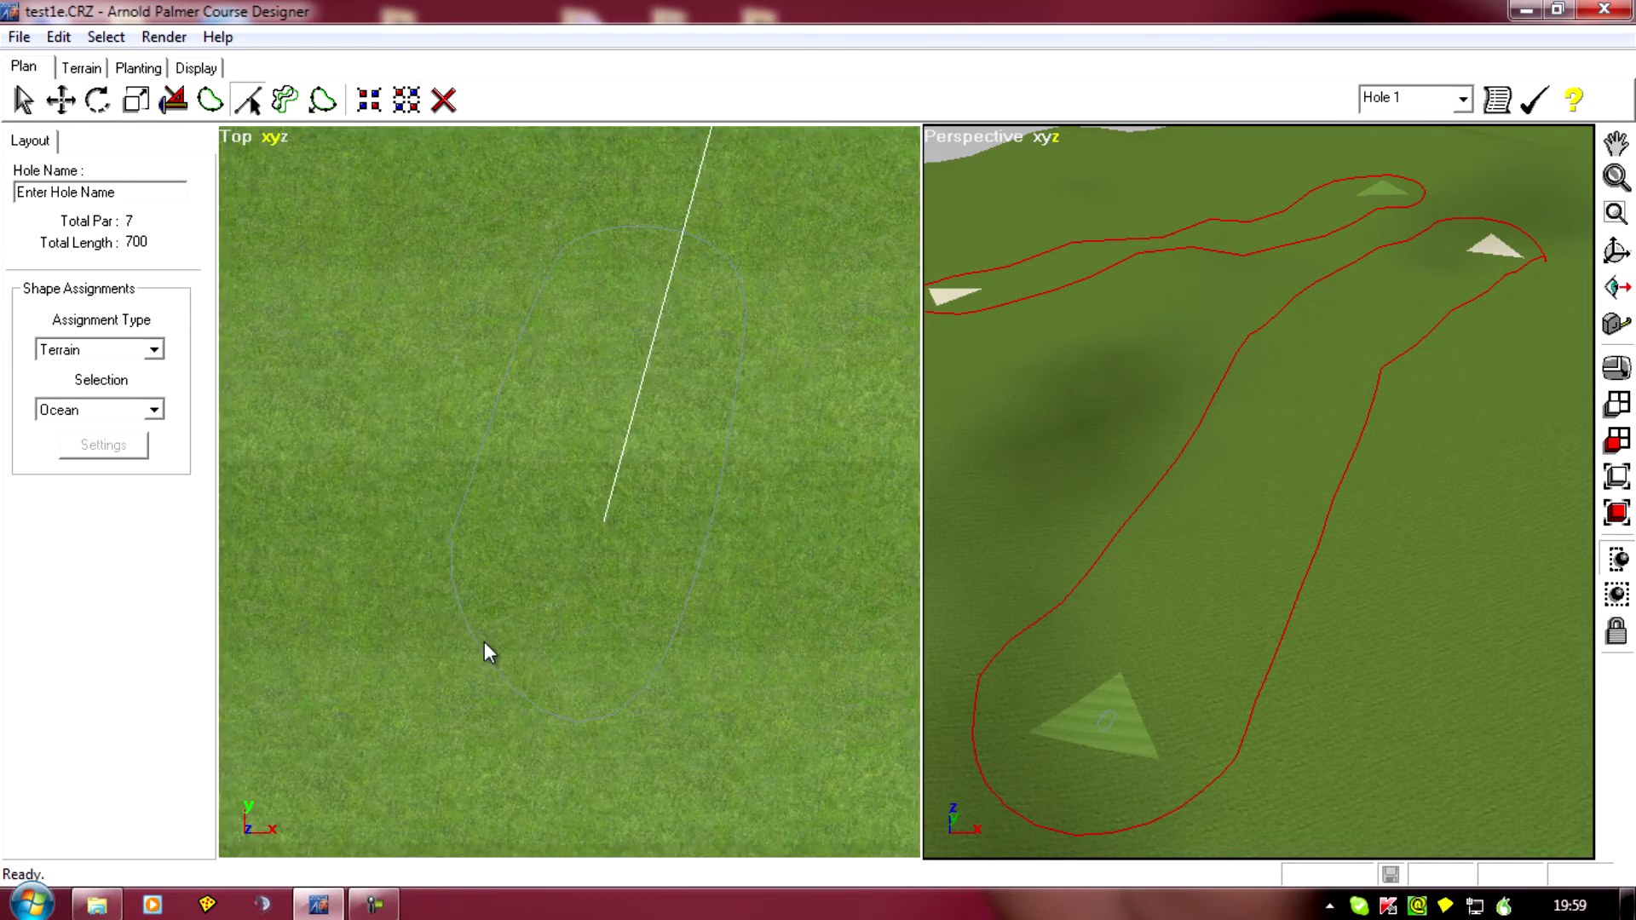
{"action": "scroll", "coordinate": [429, 604], "scroll_direction": "down", "scroll_amount": 3}
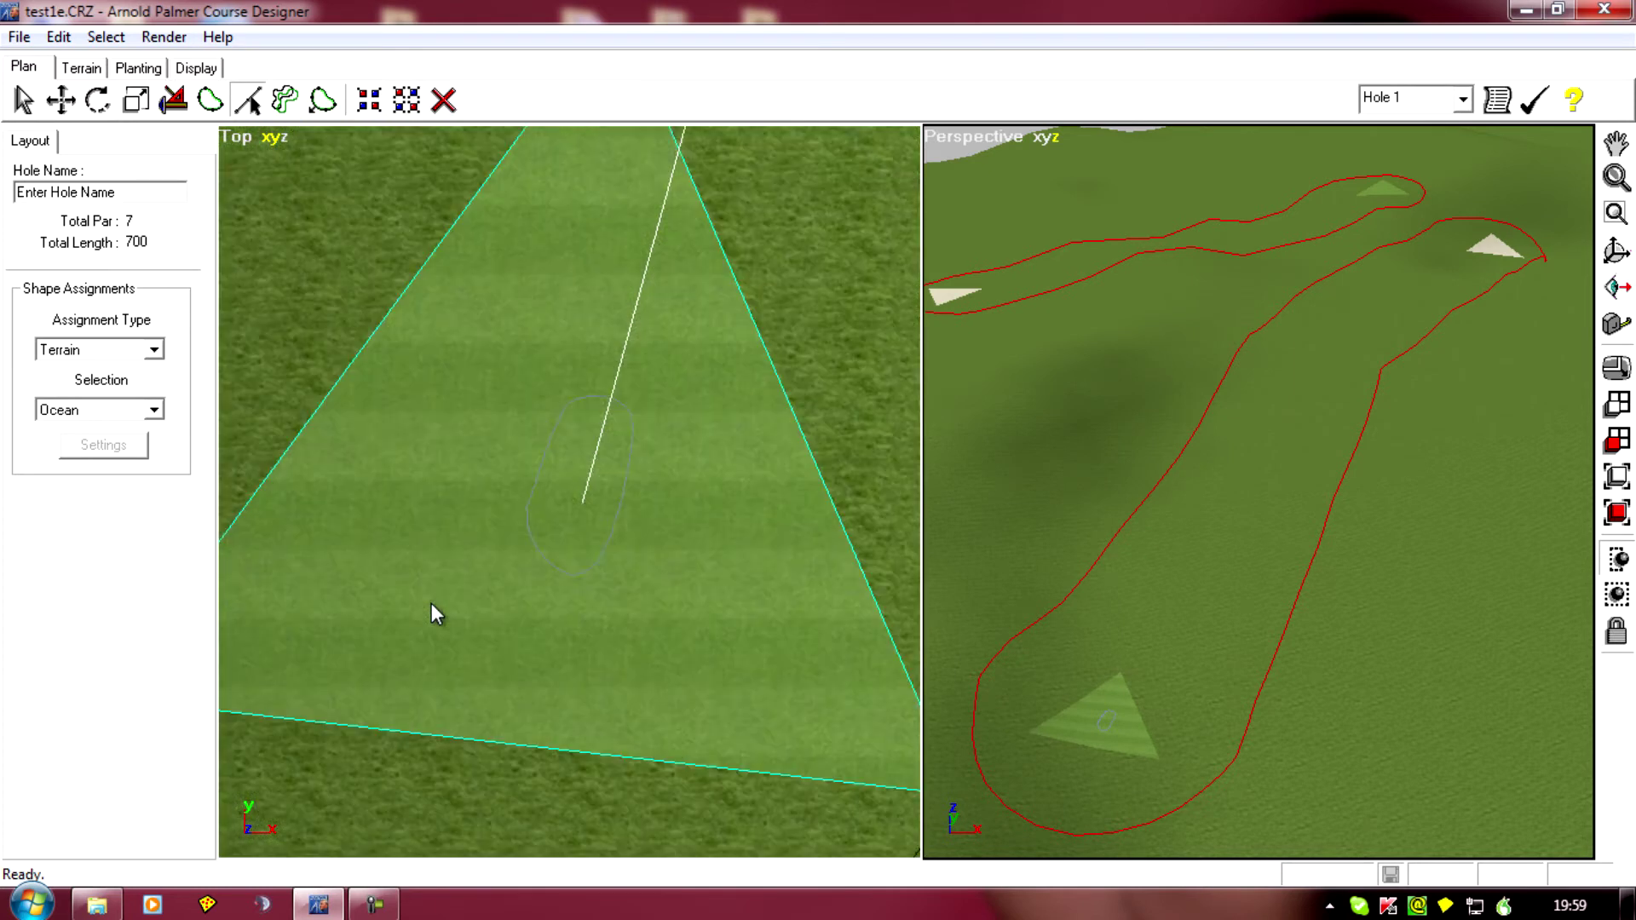
{"action": "scroll", "coordinate": [431, 603], "scroll_direction": "down", "scroll_amount": 2}
{"action": "scroll", "coordinate": [431, 603], "scroll_direction": "up", "scroll_amount": 4}
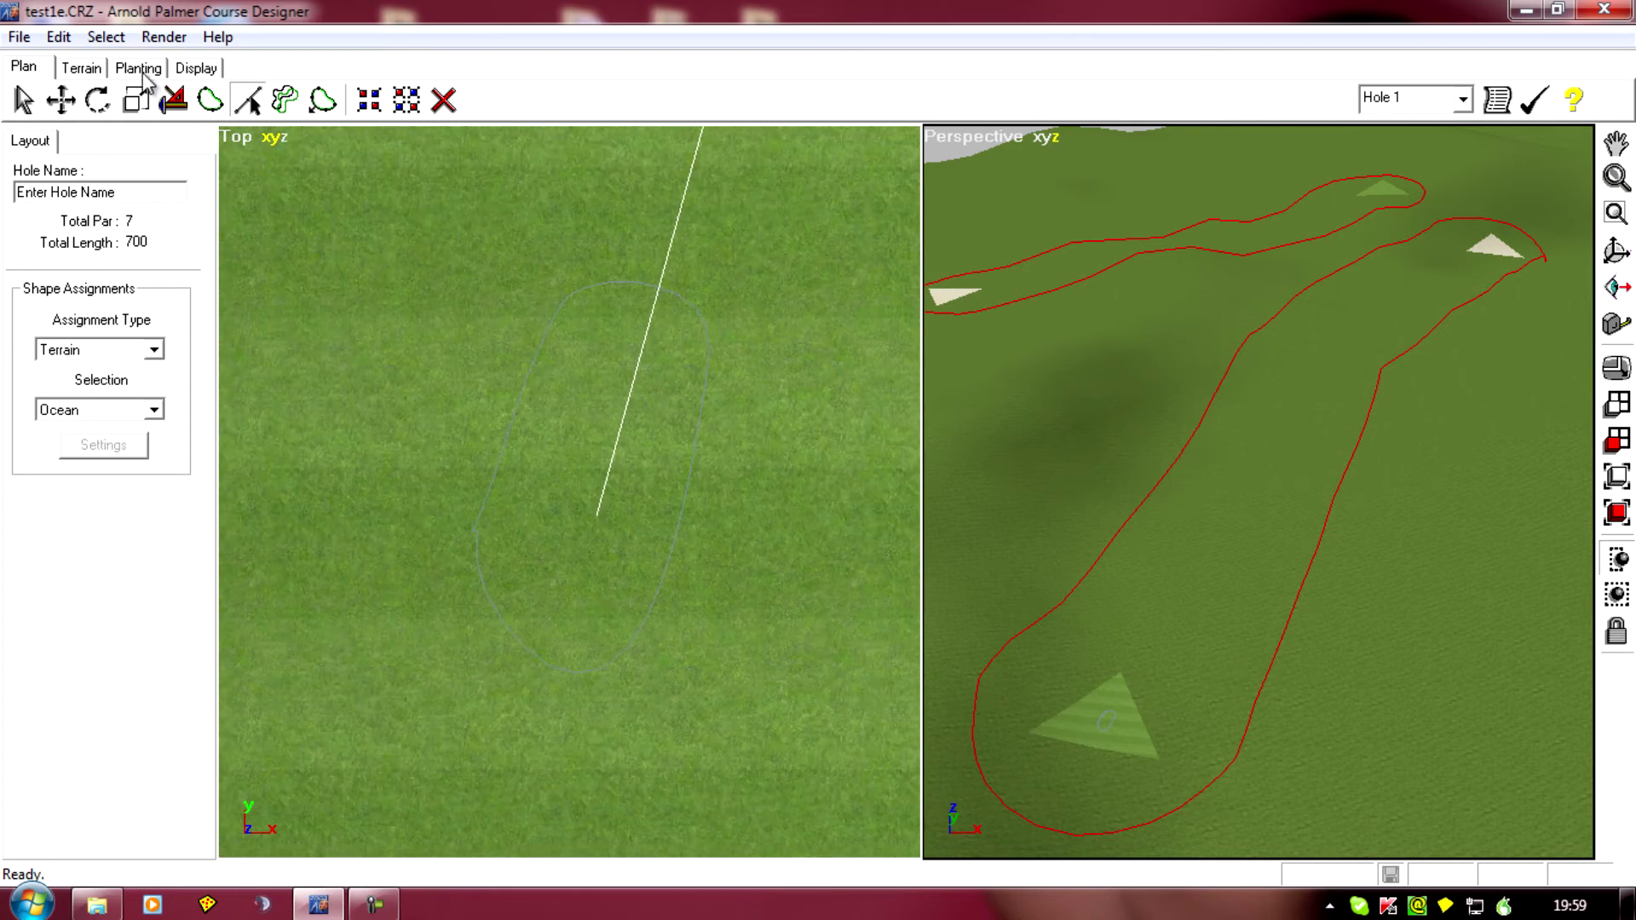
Undo the shape's change to Ocean together with its selection and deselection
{"action": "left_click", "coordinate": [60, 37]}
{"action": "left_click", "coordinate": [80, 61]}
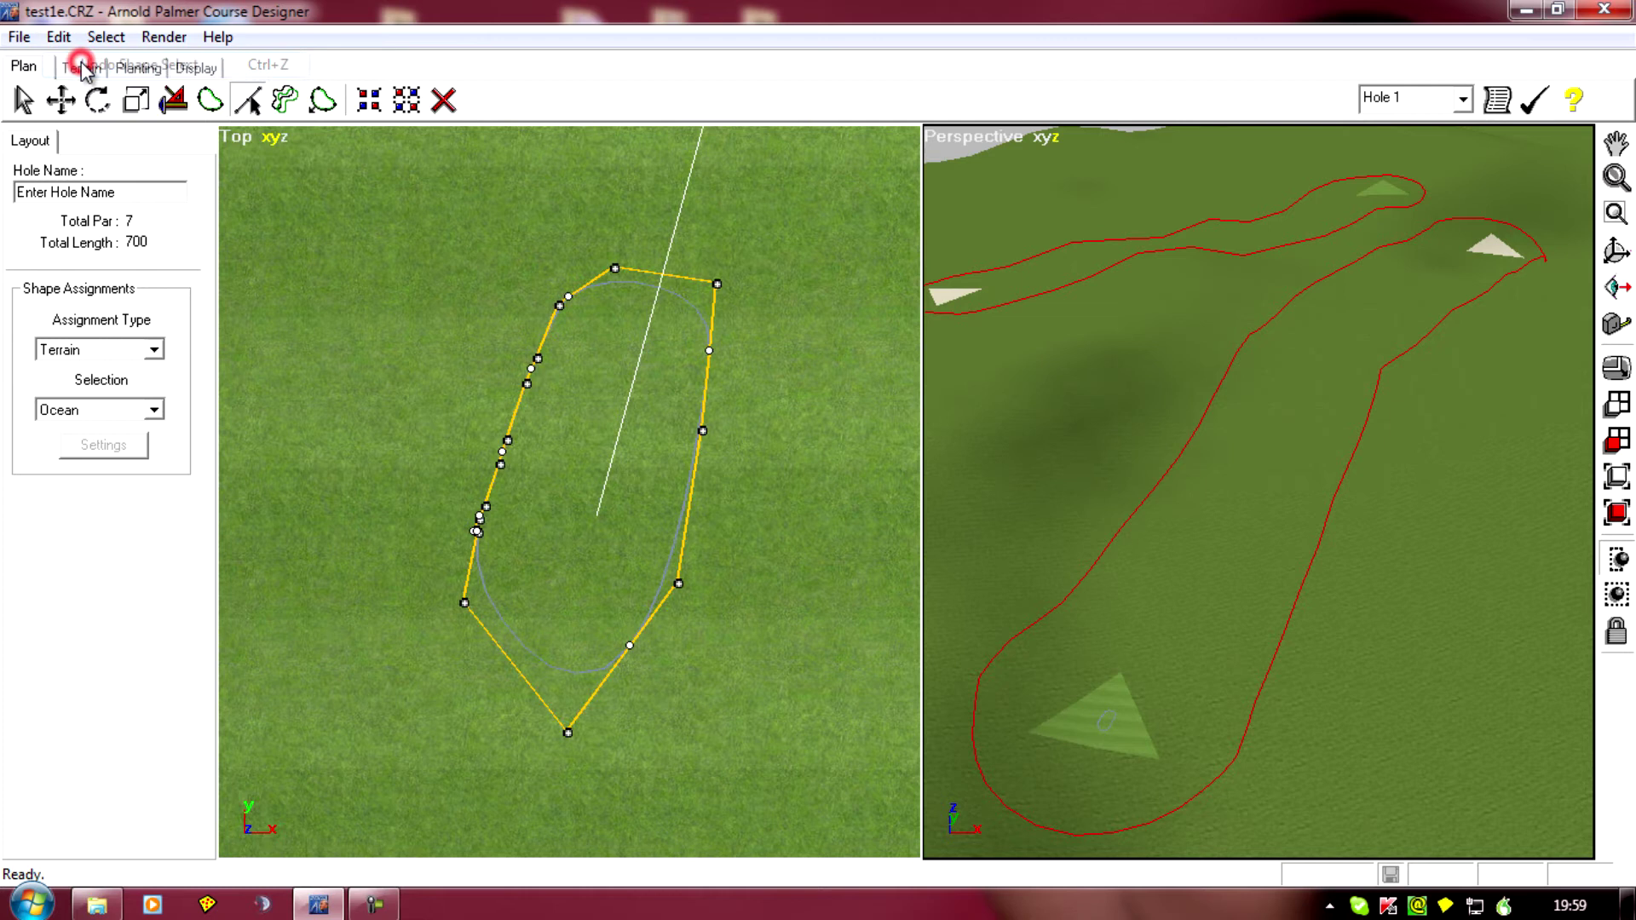
{"action": "left_click", "coordinate": [51, 38]}
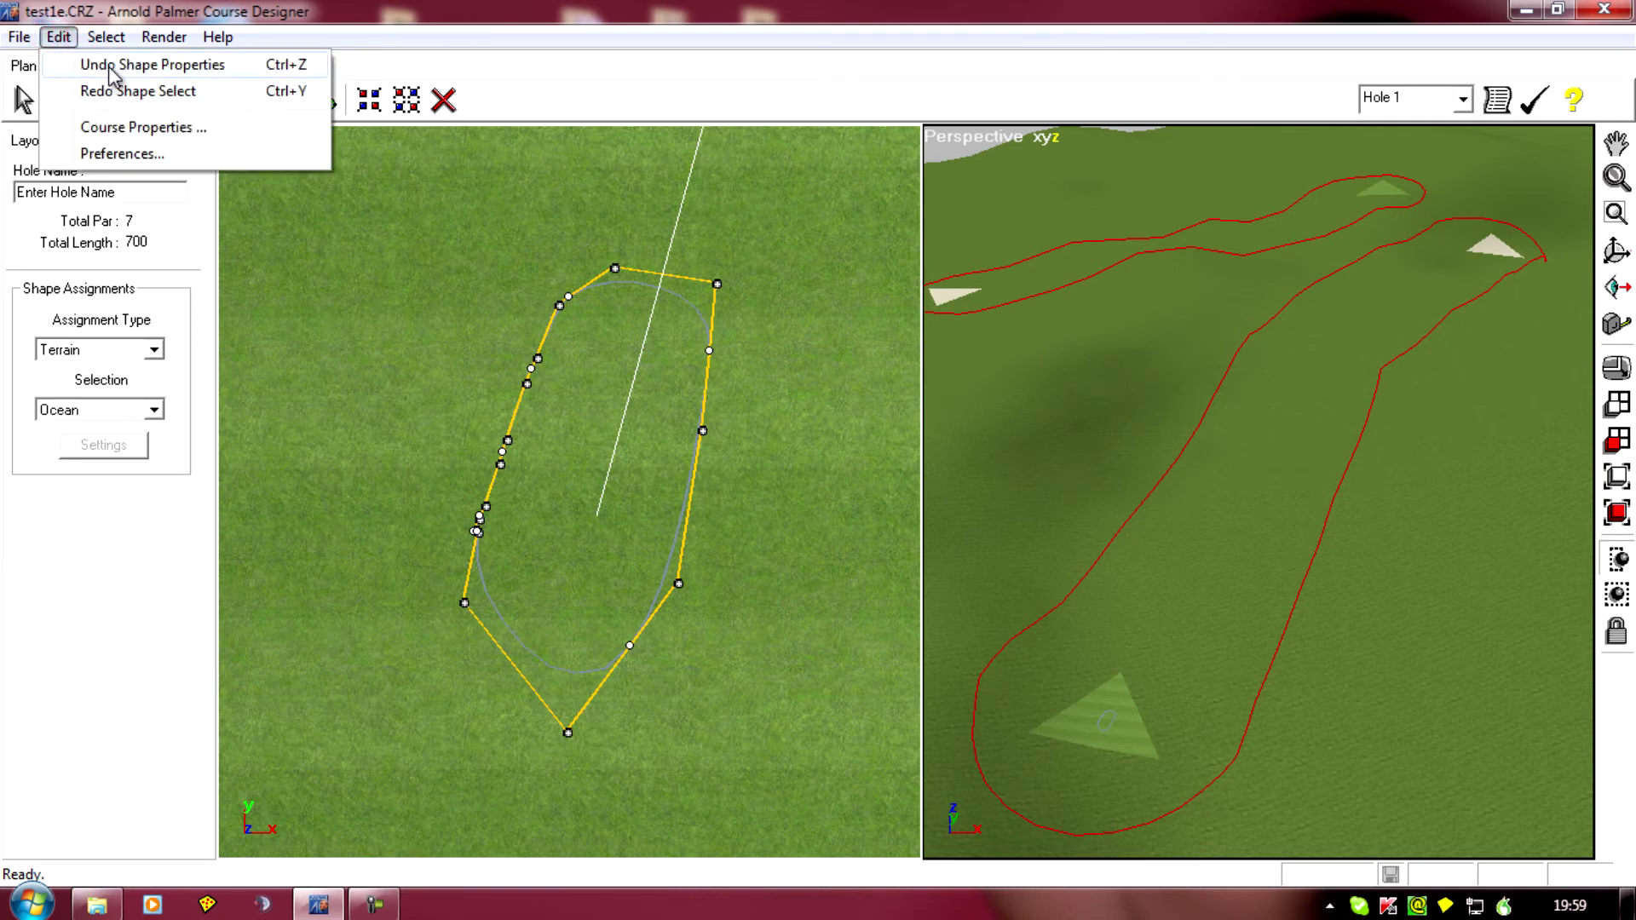
{"action": "left_click", "coordinate": [103, 64]}
{"action": "left_click", "coordinate": [58, 37]}
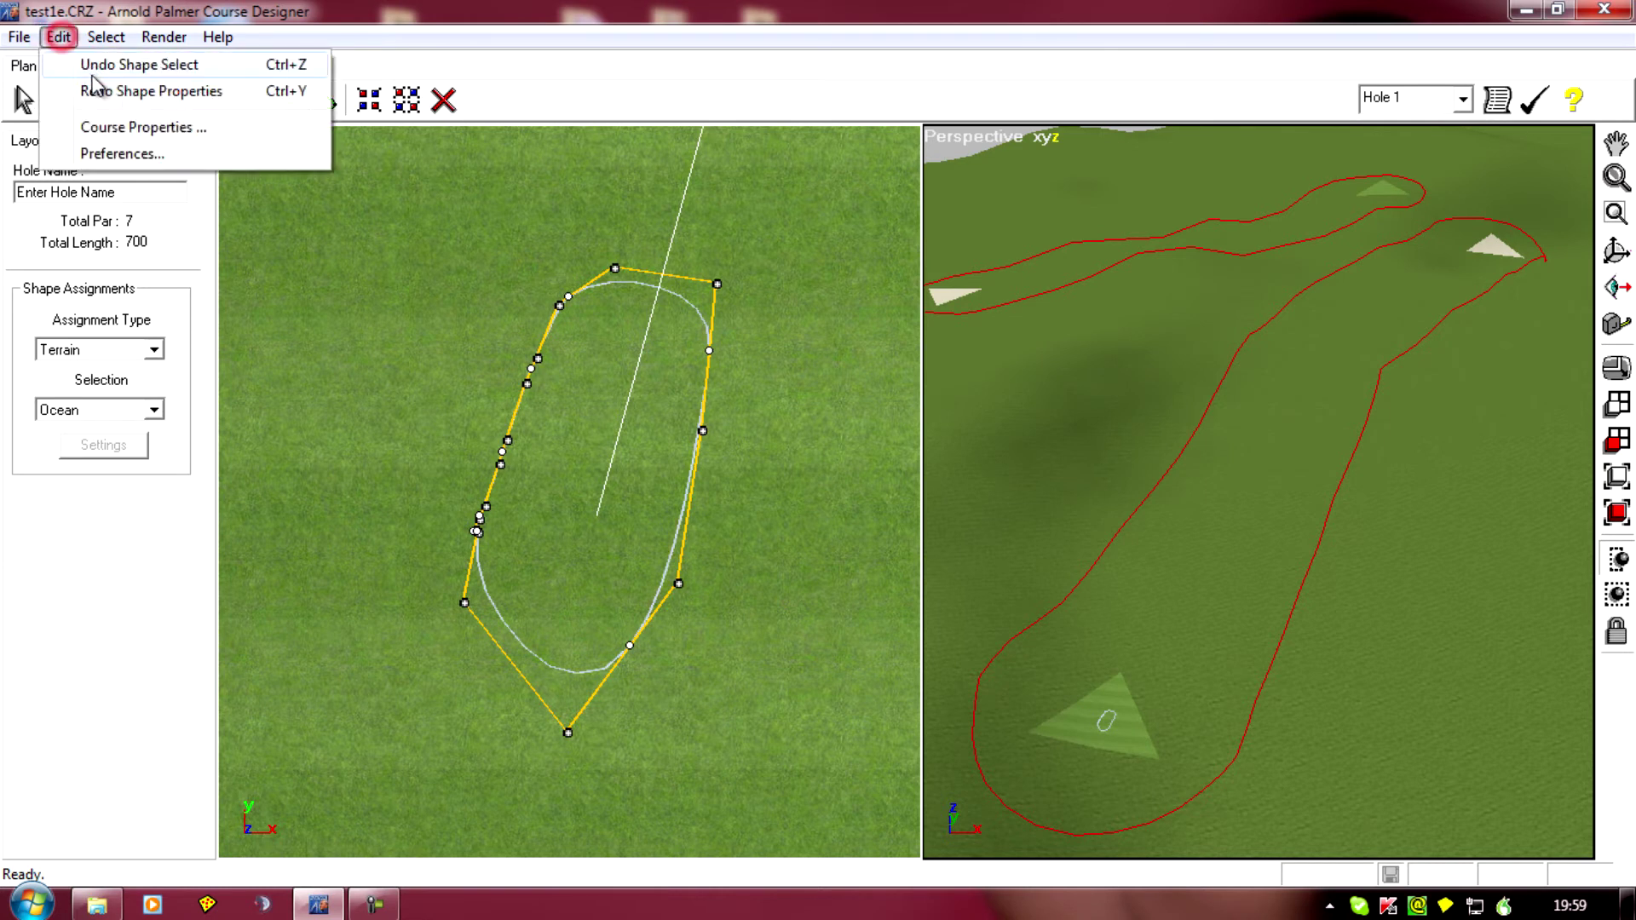
{"action": "left_click", "coordinate": [99, 67]}
Follow Hole 1's centre line from the tee shape to its far end and inspect the pale triangle there up close
{"action": "scroll", "coordinate": [395, 401], "scroll_direction": "down", "scroll_amount": 5}
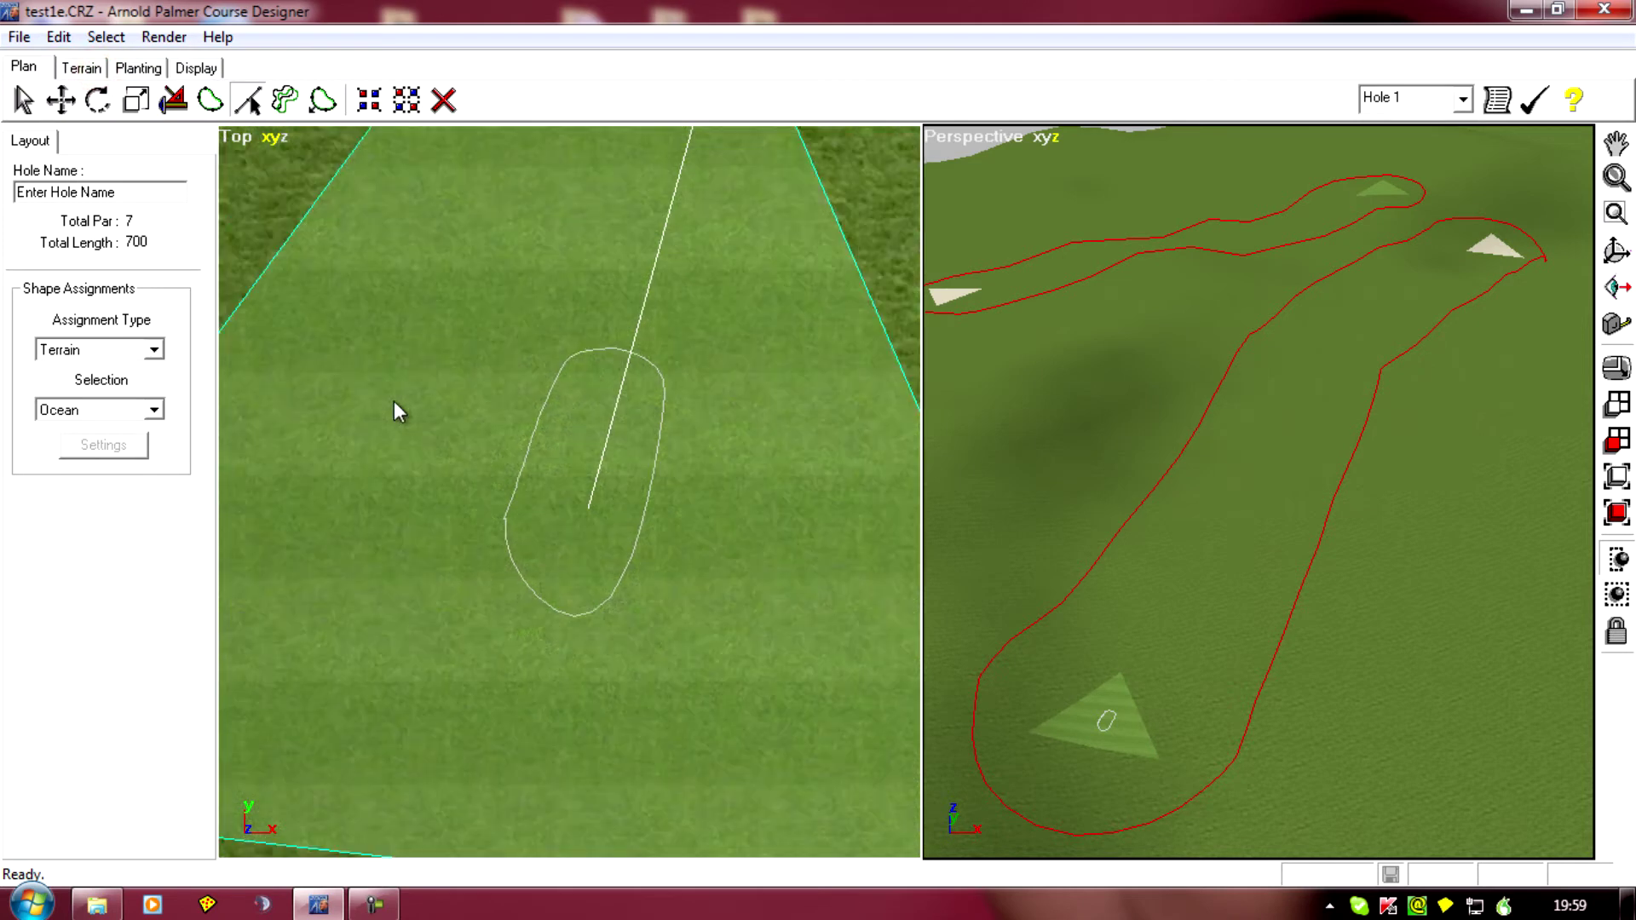
{"action": "left_click_drag", "start_coordinate": [388, 319], "coordinate": [407, 433]}
{"action": "scroll", "coordinate": [402, 423], "scroll_direction": "down", "scroll_amount": 3}
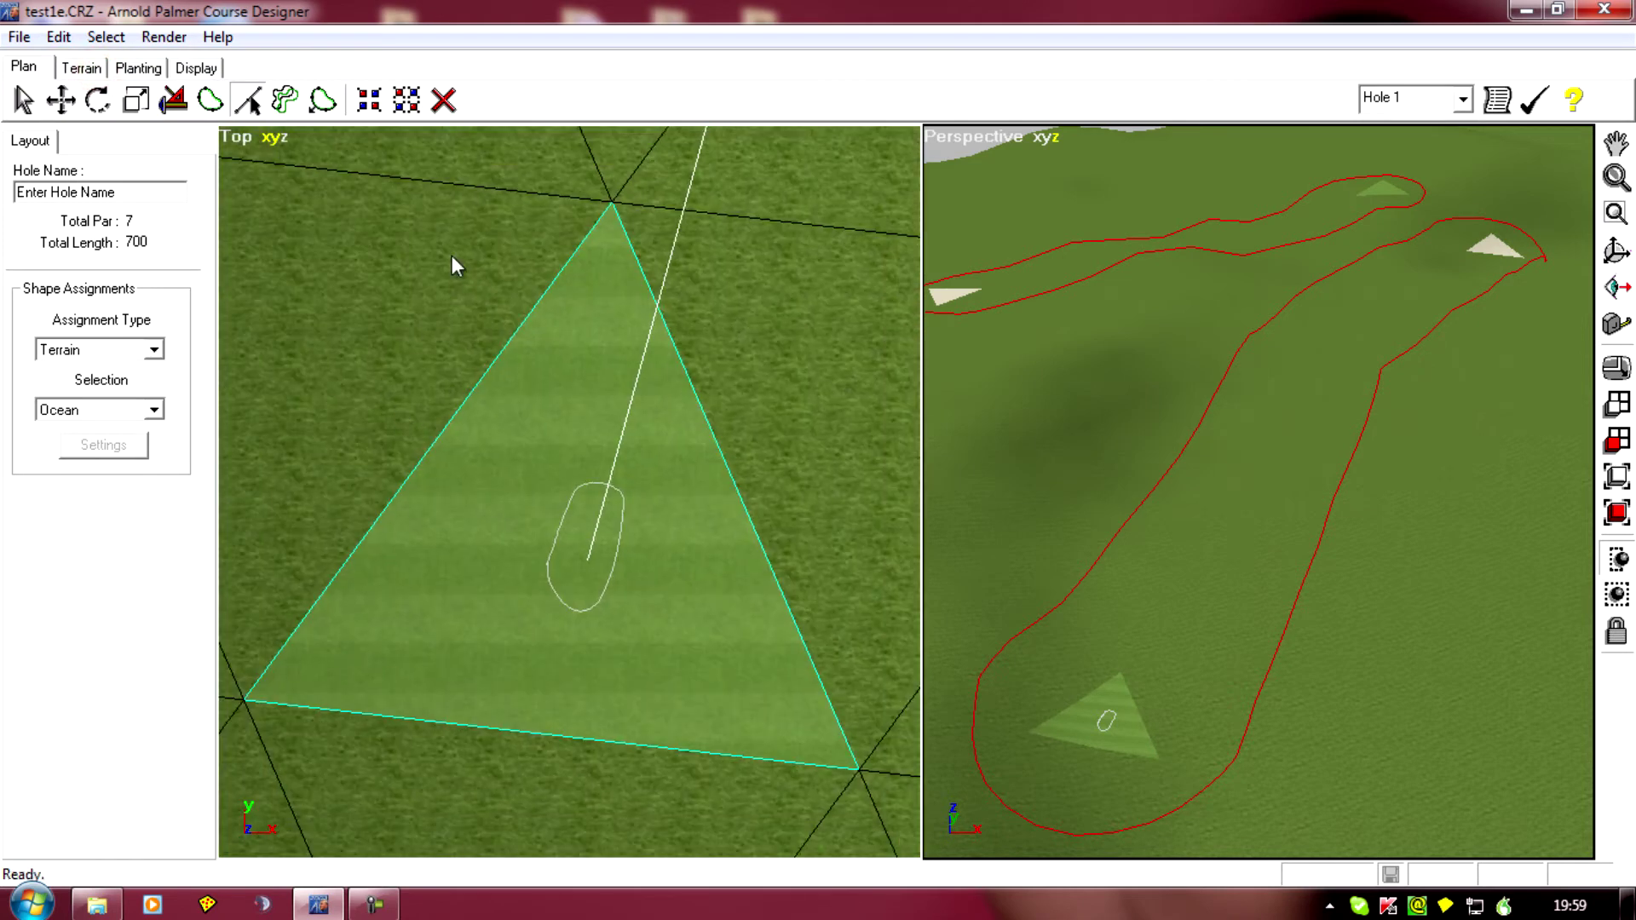
{"action": "left_click_drag", "start_coordinate": [452, 254], "coordinate": [392, 473]}
{"action": "scroll", "coordinate": [406, 455], "scroll_direction": "down", "scroll_amount": 6}
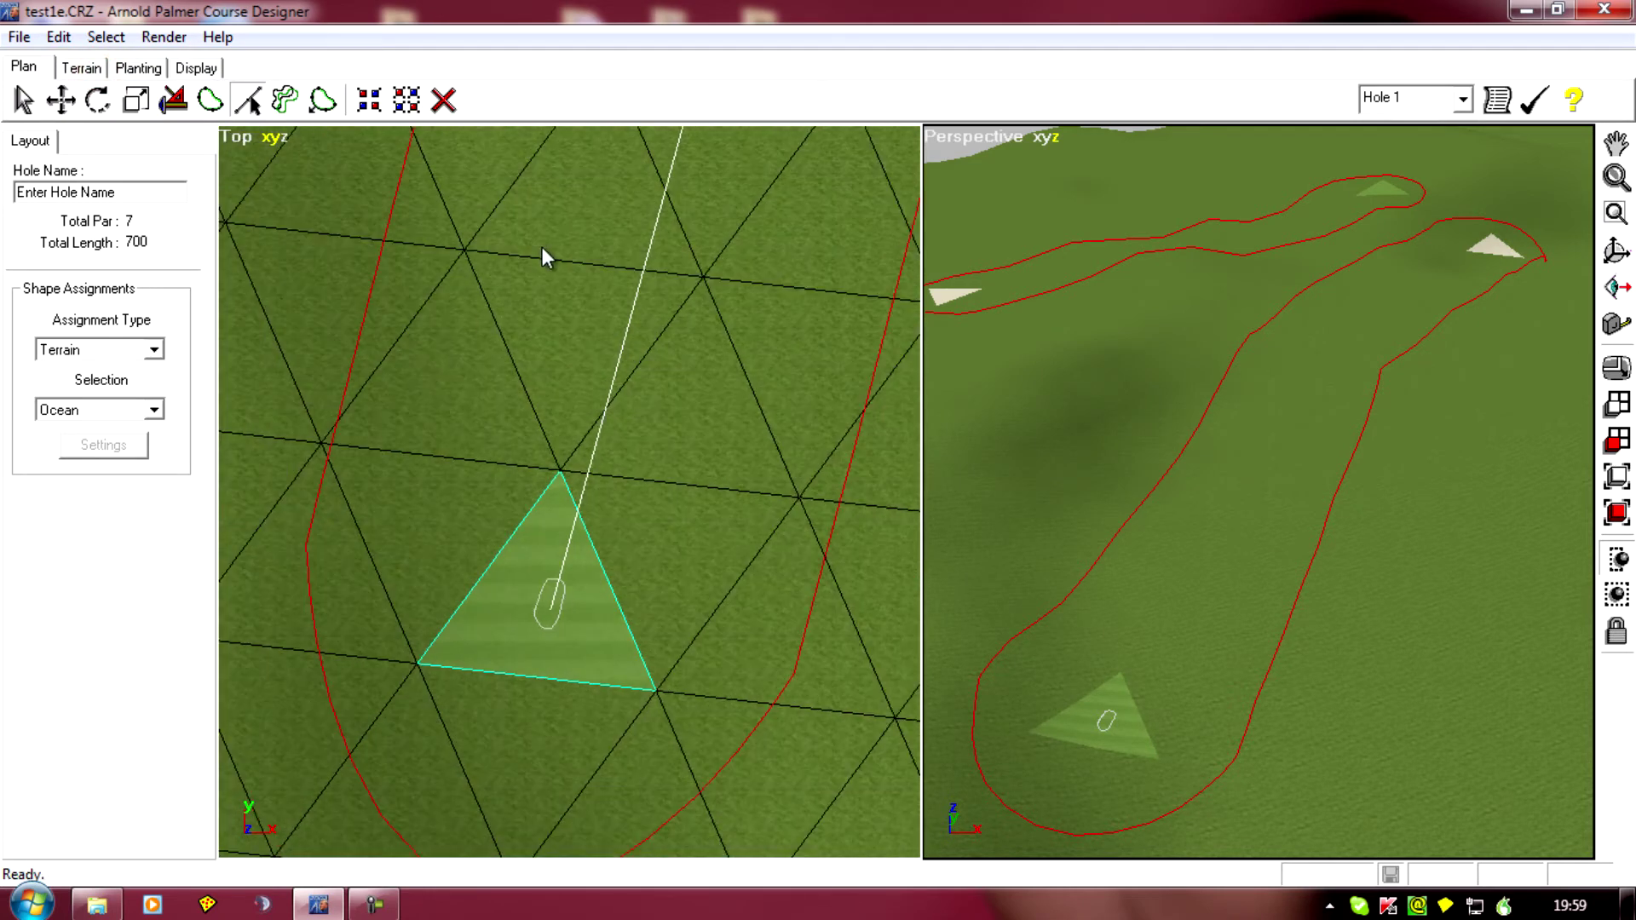
{"action": "left_click_drag", "start_coordinate": [541, 248], "coordinate": [482, 535]}
{"action": "scroll", "coordinate": [482, 532], "scroll_direction": "down", "scroll_amount": 5}
{"action": "left_click_drag", "start_coordinate": [536, 244], "coordinate": [487, 519]}
{"action": "scroll", "coordinate": [487, 519], "scroll_direction": "down", "scroll_amount": 4}
{"action": "left_click_drag", "start_coordinate": [534, 406], "coordinate": [418, 615]}
{"action": "left_click_drag", "start_coordinate": [509, 491], "coordinate": [317, 746]}
{"action": "scroll", "coordinate": [367, 707], "scroll_direction": "up", "scroll_amount": 10}
{"action": "left_click_drag", "start_coordinate": [405, 479], "coordinate": [310, 414]}
{"action": "scroll", "coordinate": [327, 424], "scroll_direction": "down", "scroll_amount": 3}
{"action": "left_click_drag", "start_coordinate": [317, 469], "coordinate": [335, 488]}
{"action": "scroll", "coordinate": [339, 483], "scroll_direction": "up", "scroll_amount": 2}
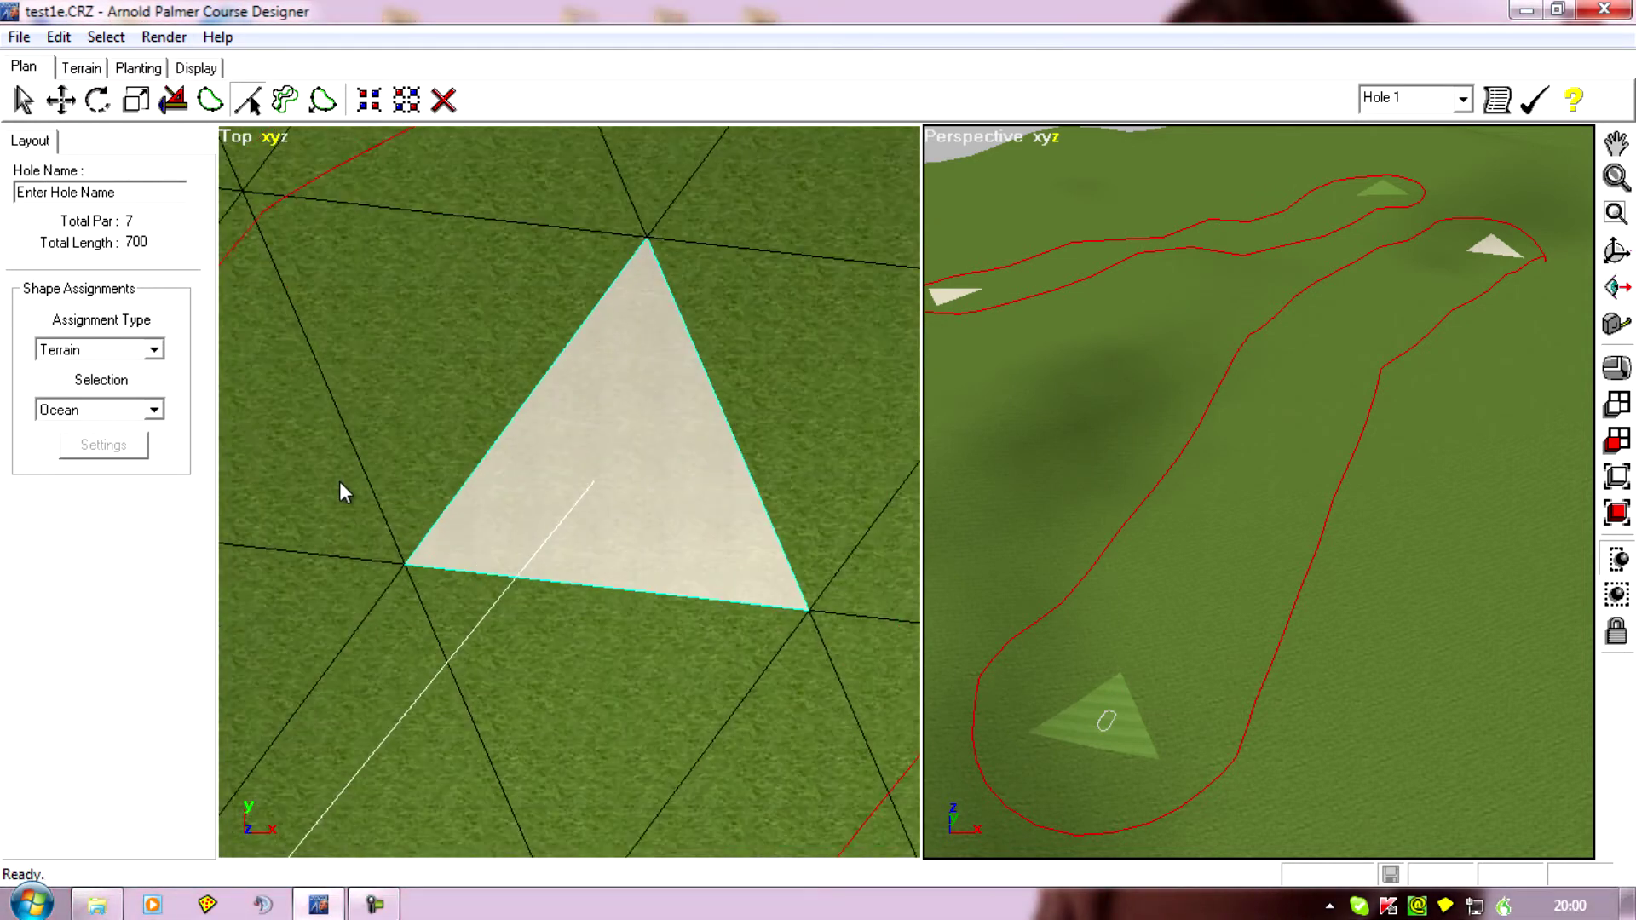
{"action": "scroll", "coordinate": [339, 482], "scroll_direction": "up", "scroll_amount": 1}
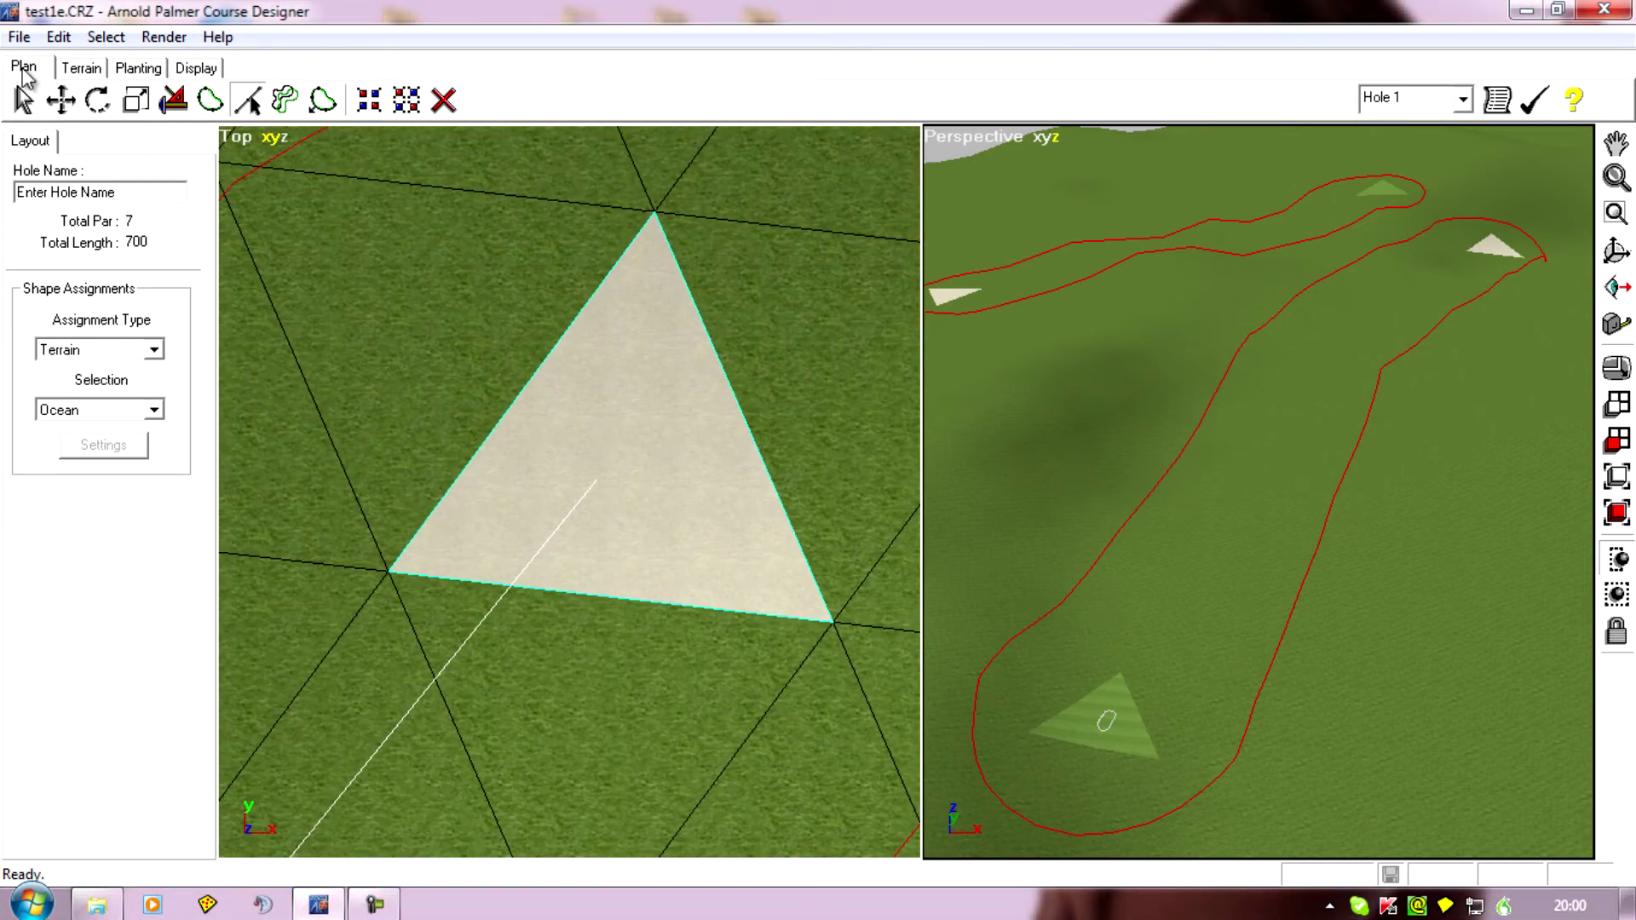
Draw a rounded freehand shape with the Green terrain assignment over the pale triangle at Hole 1's far end
{"action": "left_click", "coordinate": [211, 100]}
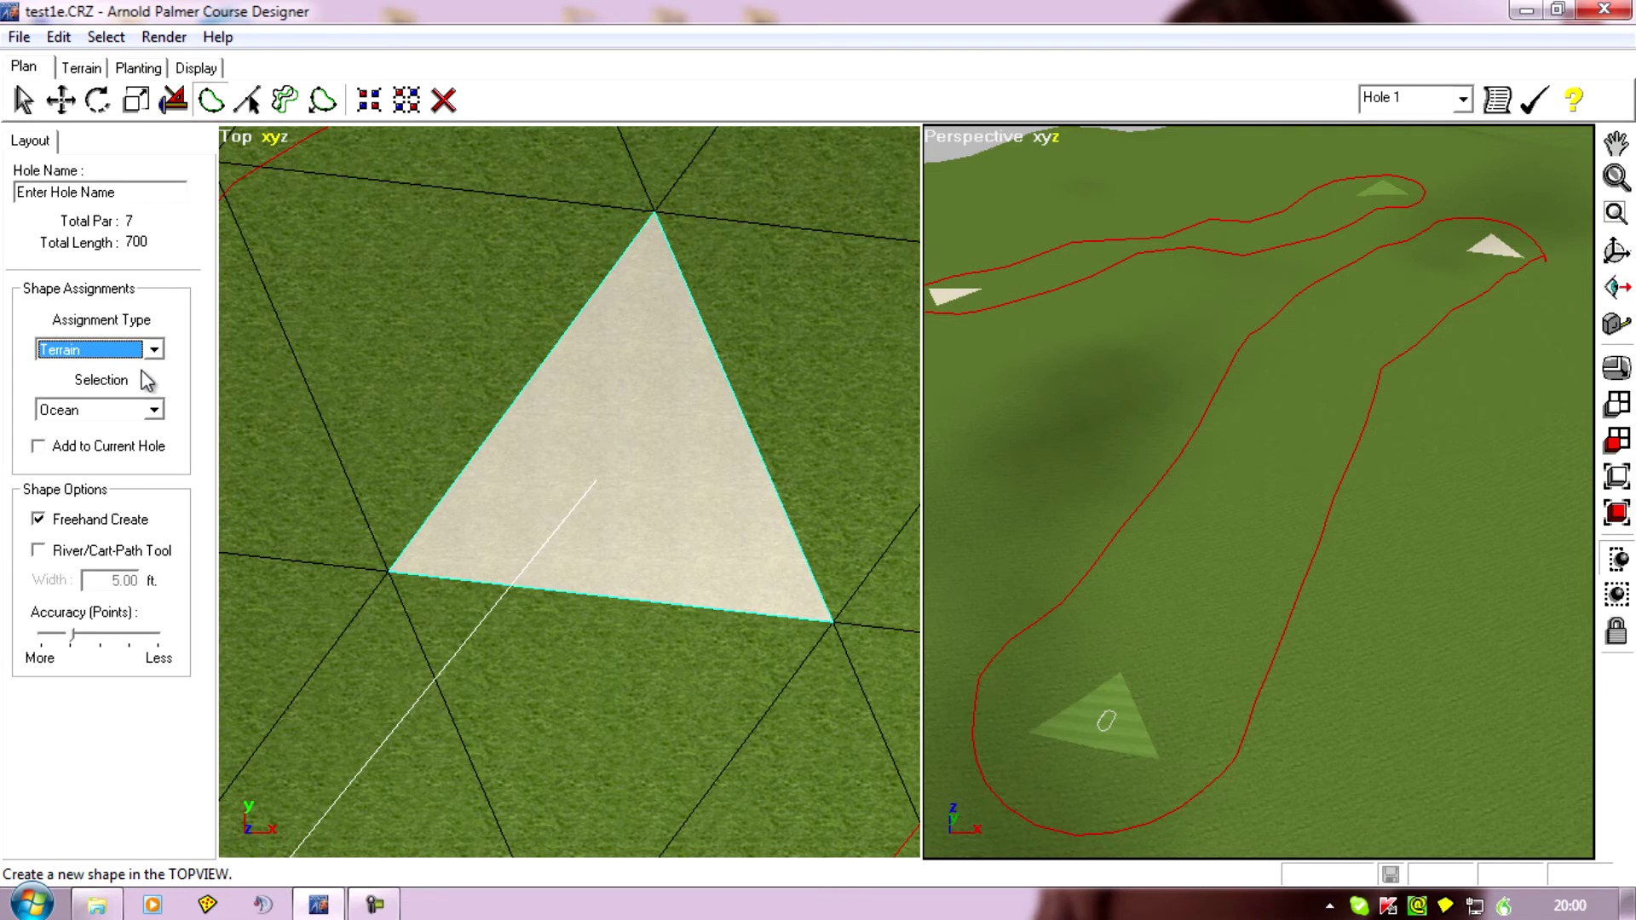
{"action": "left_click", "coordinate": [155, 409]}
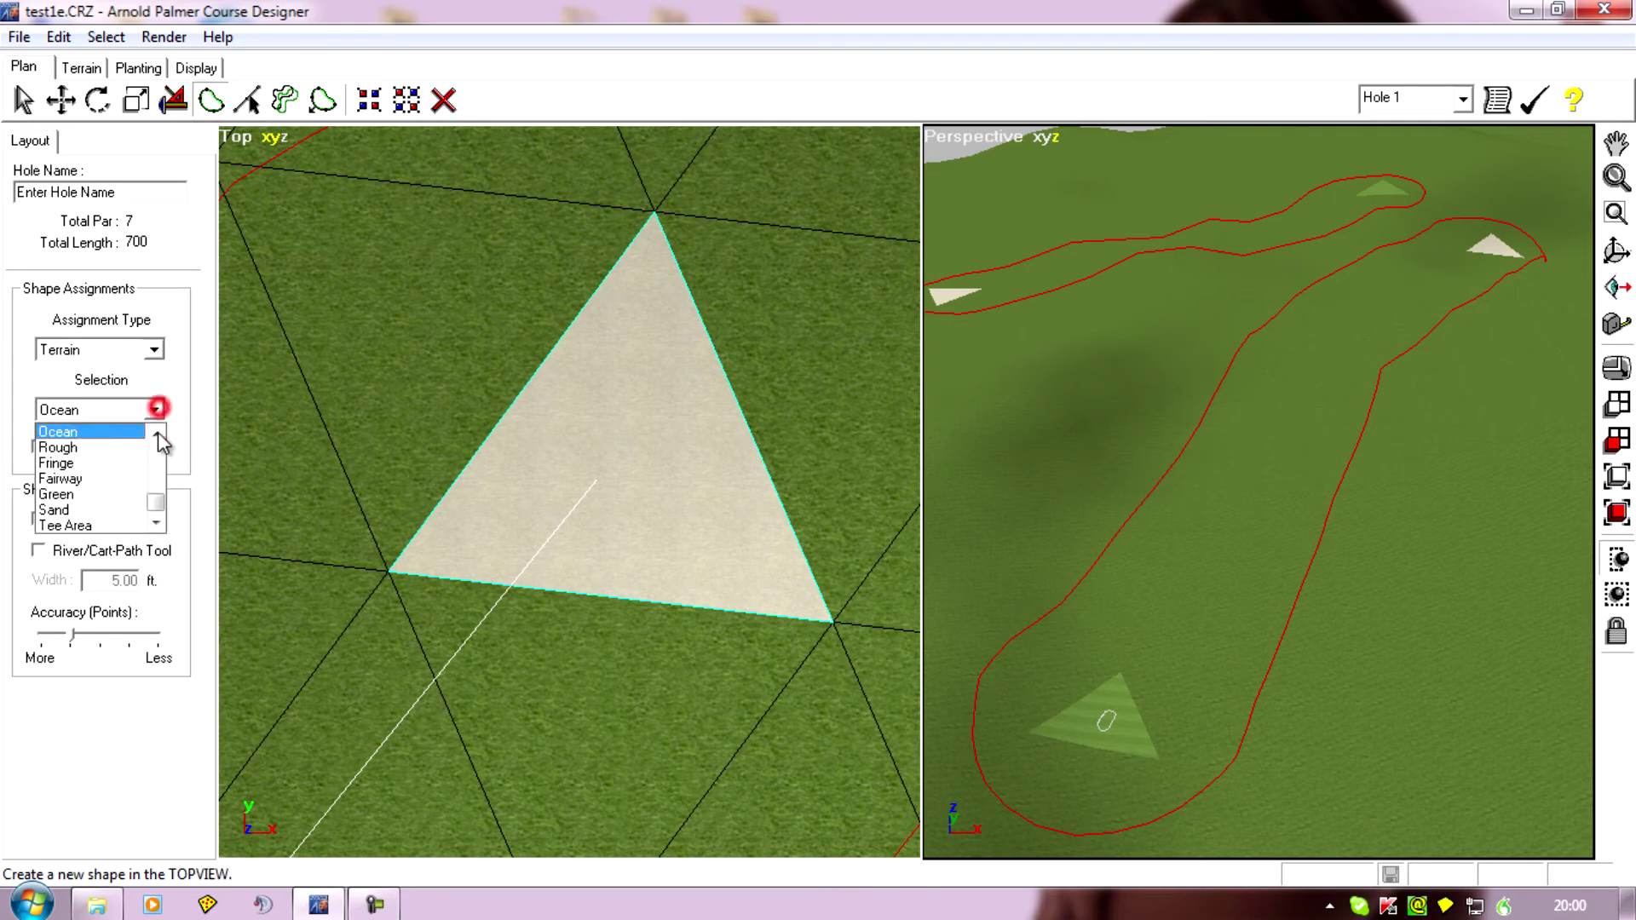
{"action": "left_click", "coordinate": [73, 494]}
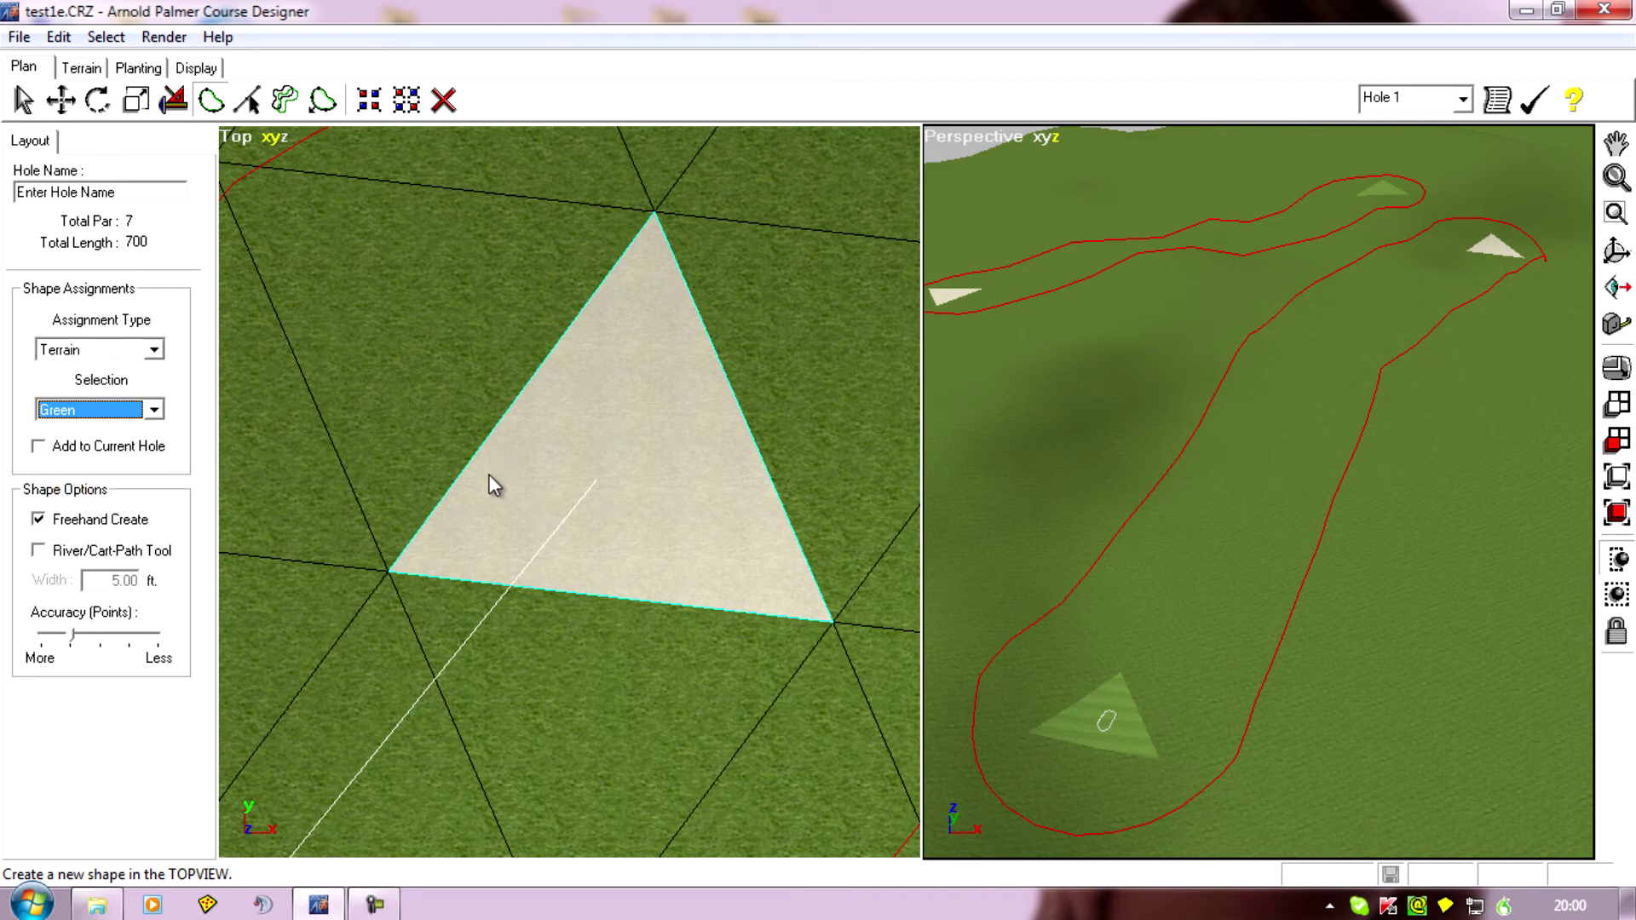
{"action": "mouse_move", "coordinate": [488, 473]}
{"action": "left_mouse_down"}
{"action": "mouse_move", "coordinate": [611, 375]}
{"action": "mouse_move", "coordinate": [750, 454]}
{"action": "left_mouse_up"}
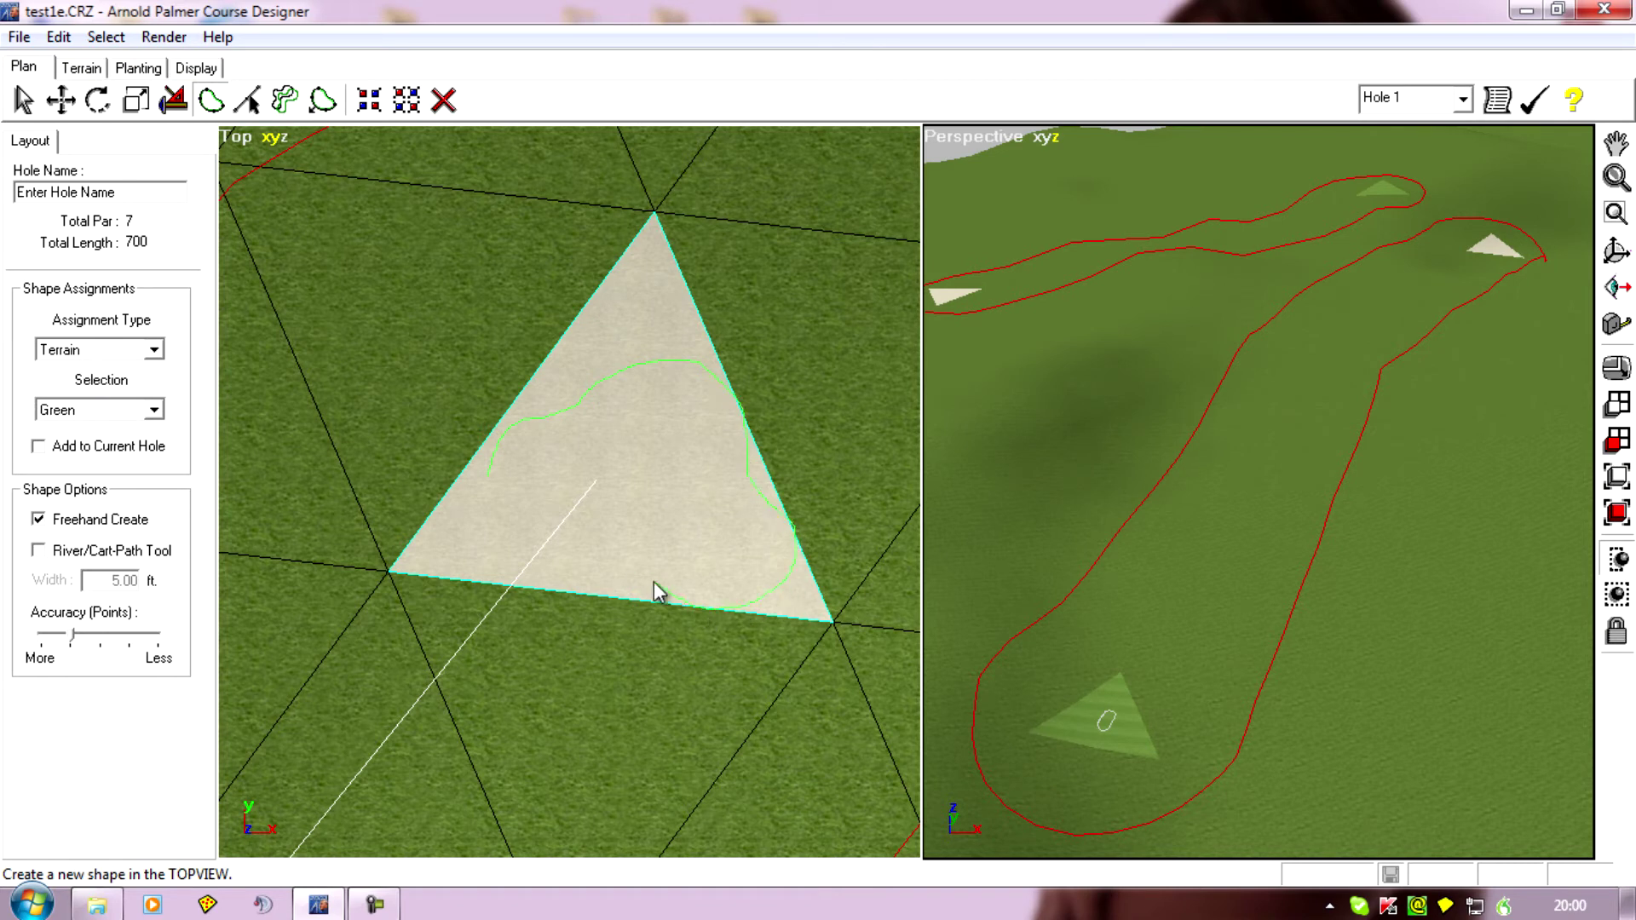
{"action": "left_click_drag", "start_coordinate": [654, 583], "coordinate": [501, 542]}
{"action": "left_click_drag", "start_coordinate": [485, 475], "coordinate": [487, 470]}
{"action": "scroll", "coordinate": [478, 565], "scroll_direction": "down", "scroll_amount": 2}
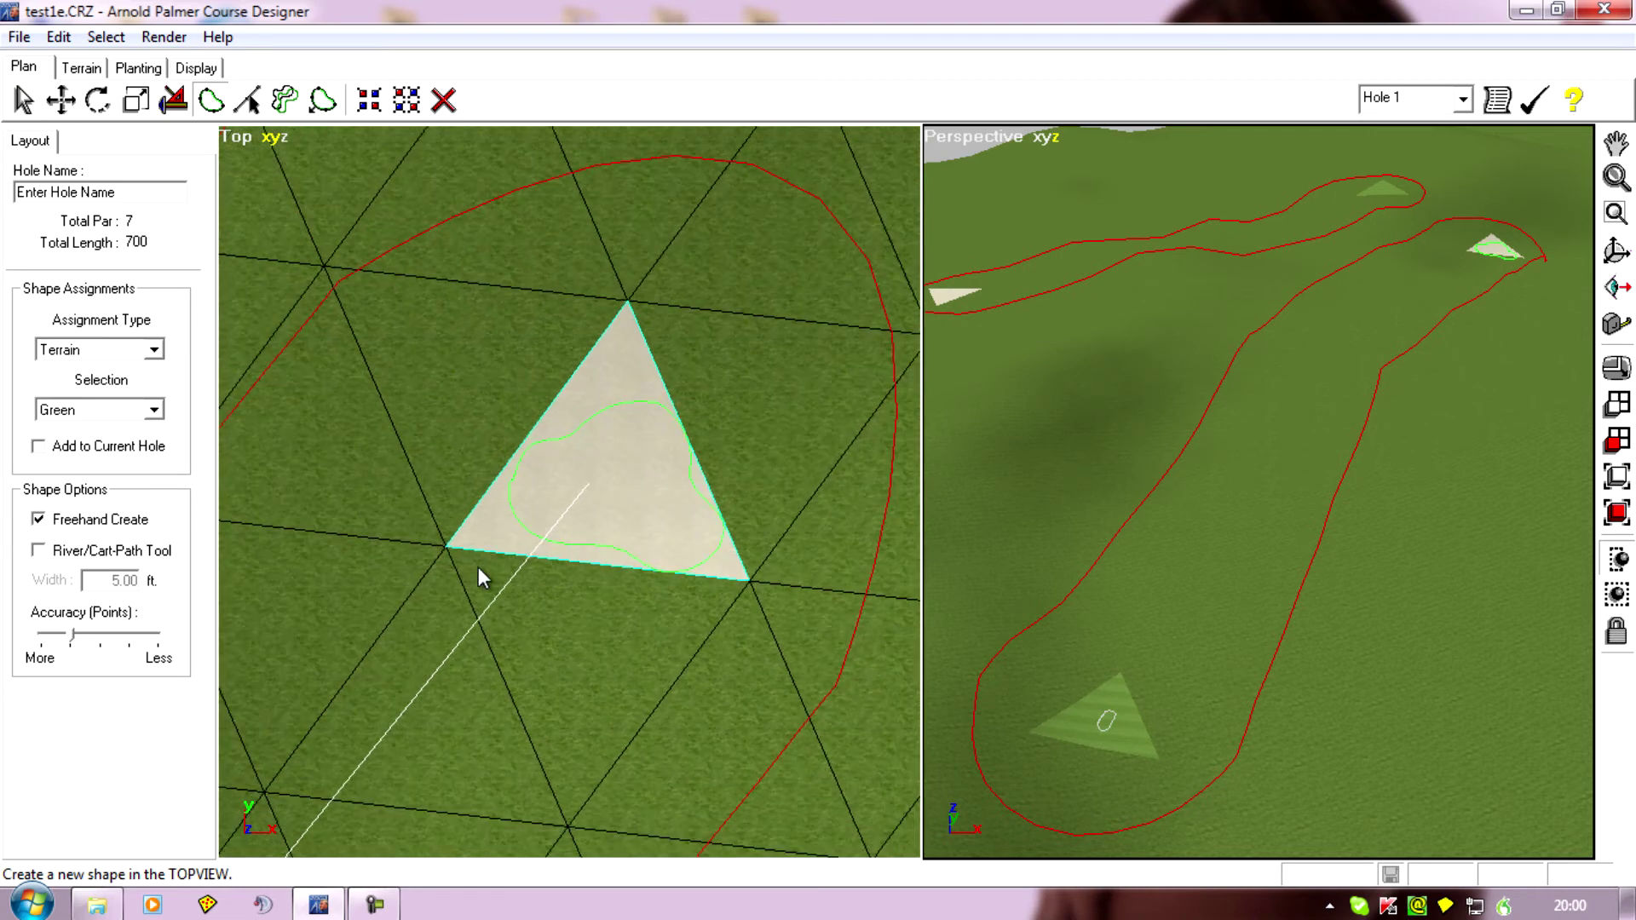
Examine Hole 1's route and boundary between the new green outline and the tee triangle
{"action": "left_click_drag", "start_coordinate": [577, 774], "coordinate": [692, 539]}
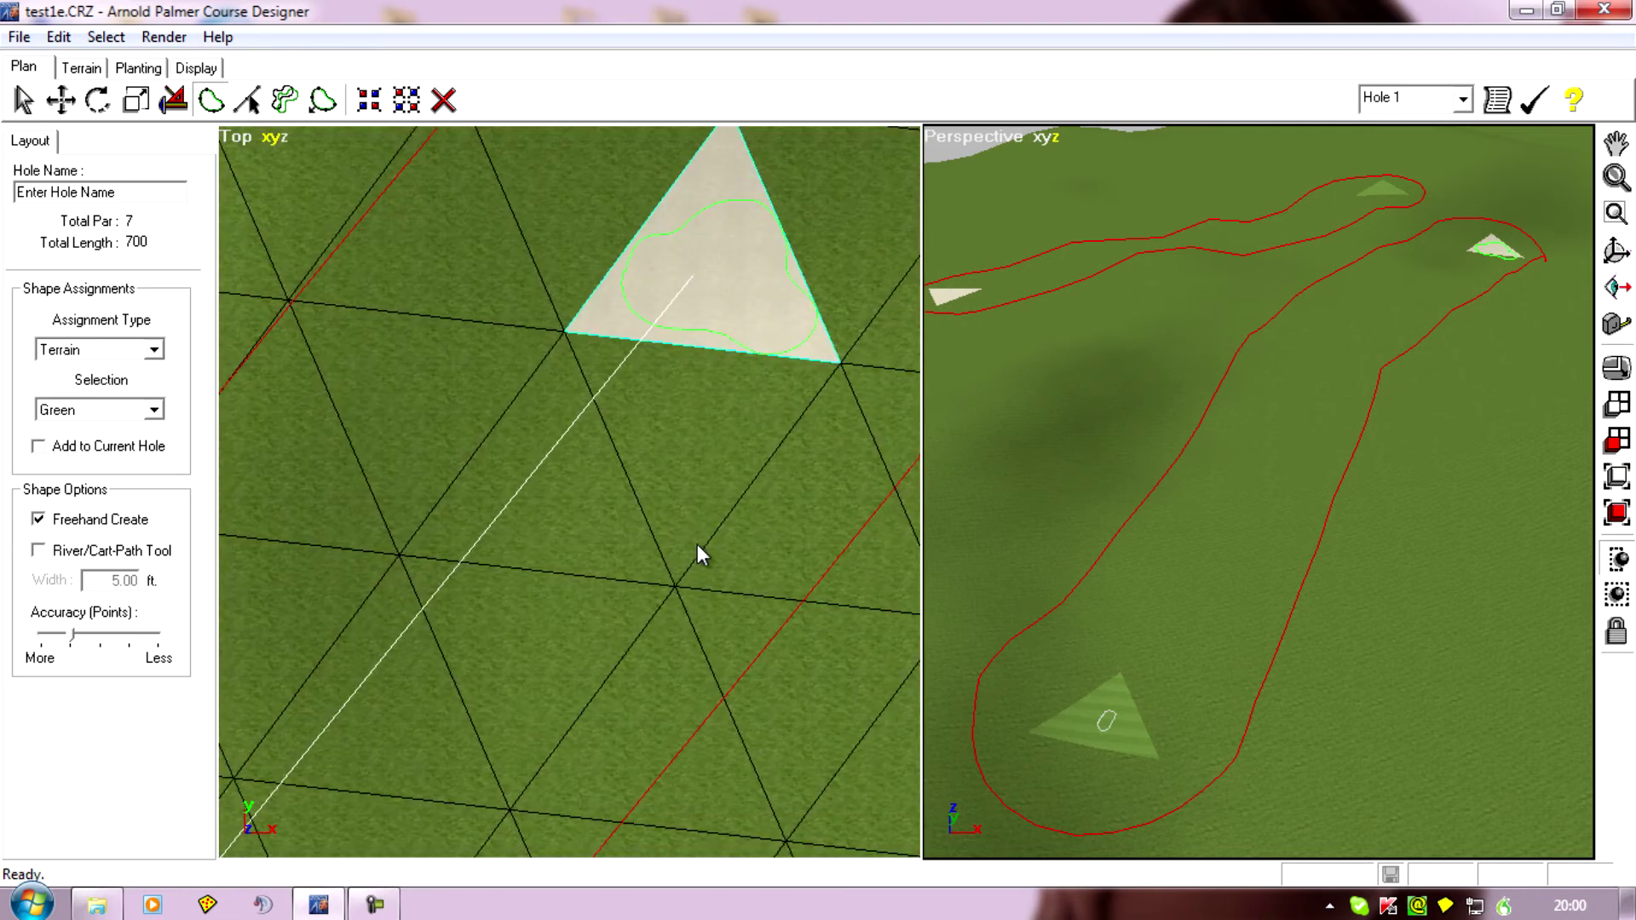
{"action": "left_click_drag", "start_coordinate": [697, 545], "coordinate": [620, 652]}
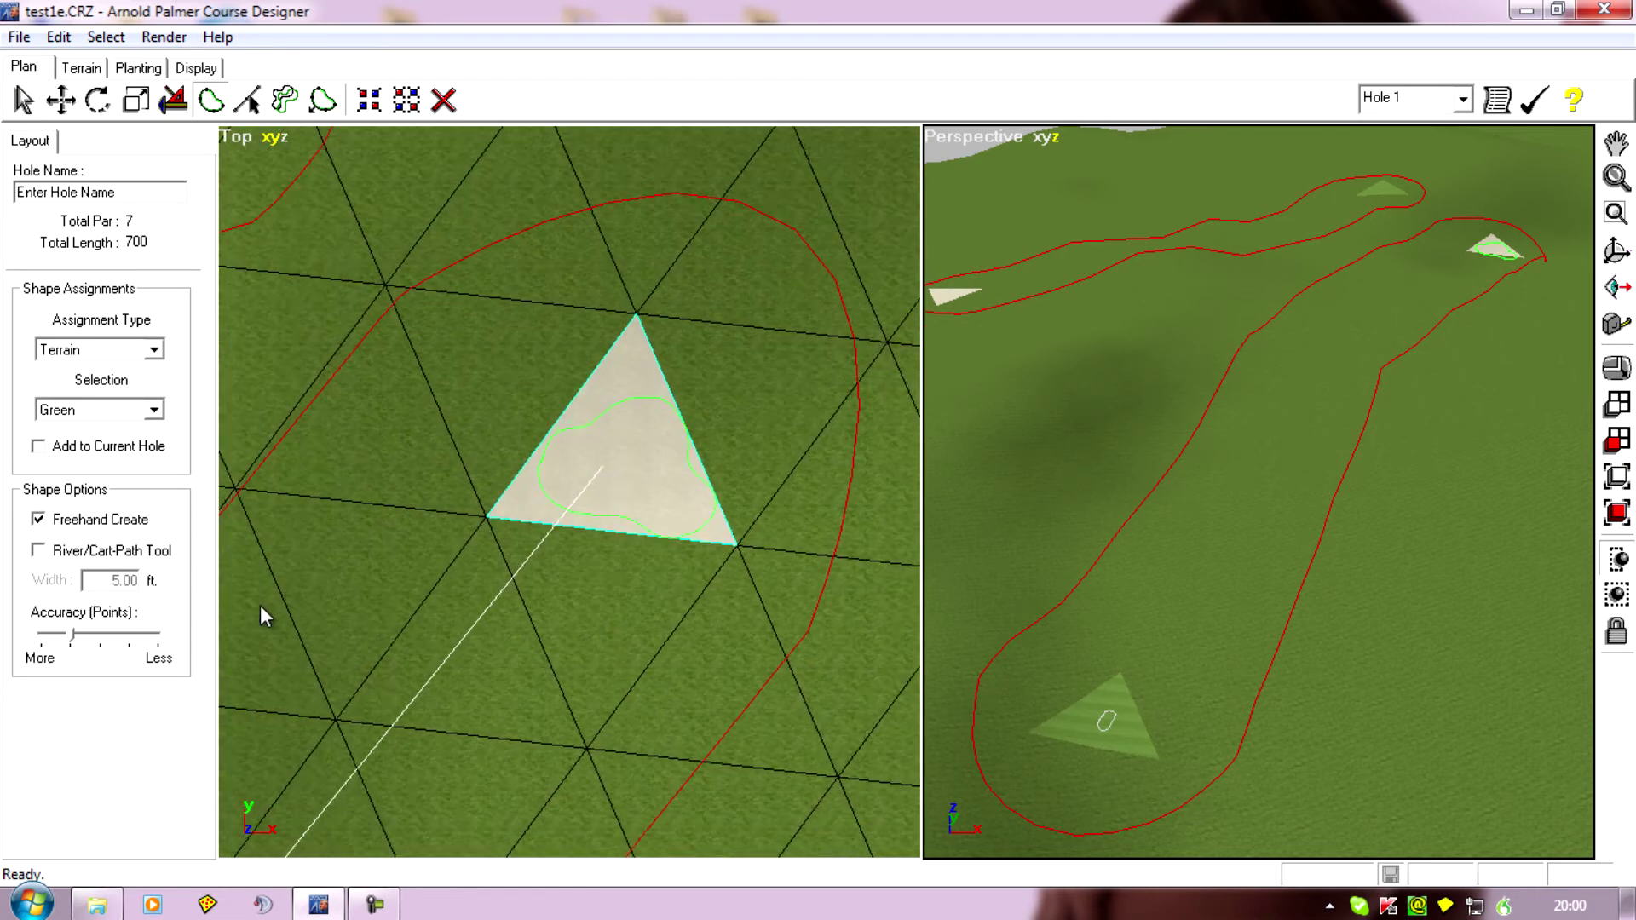
{"action": "left_click_drag", "start_coordinate": [609, 750], "coordinate": [700, 620]}
{"action": "scroll", "coordinate": [700, 620], "scroll_direction": "down", "scroll_amount": 3}
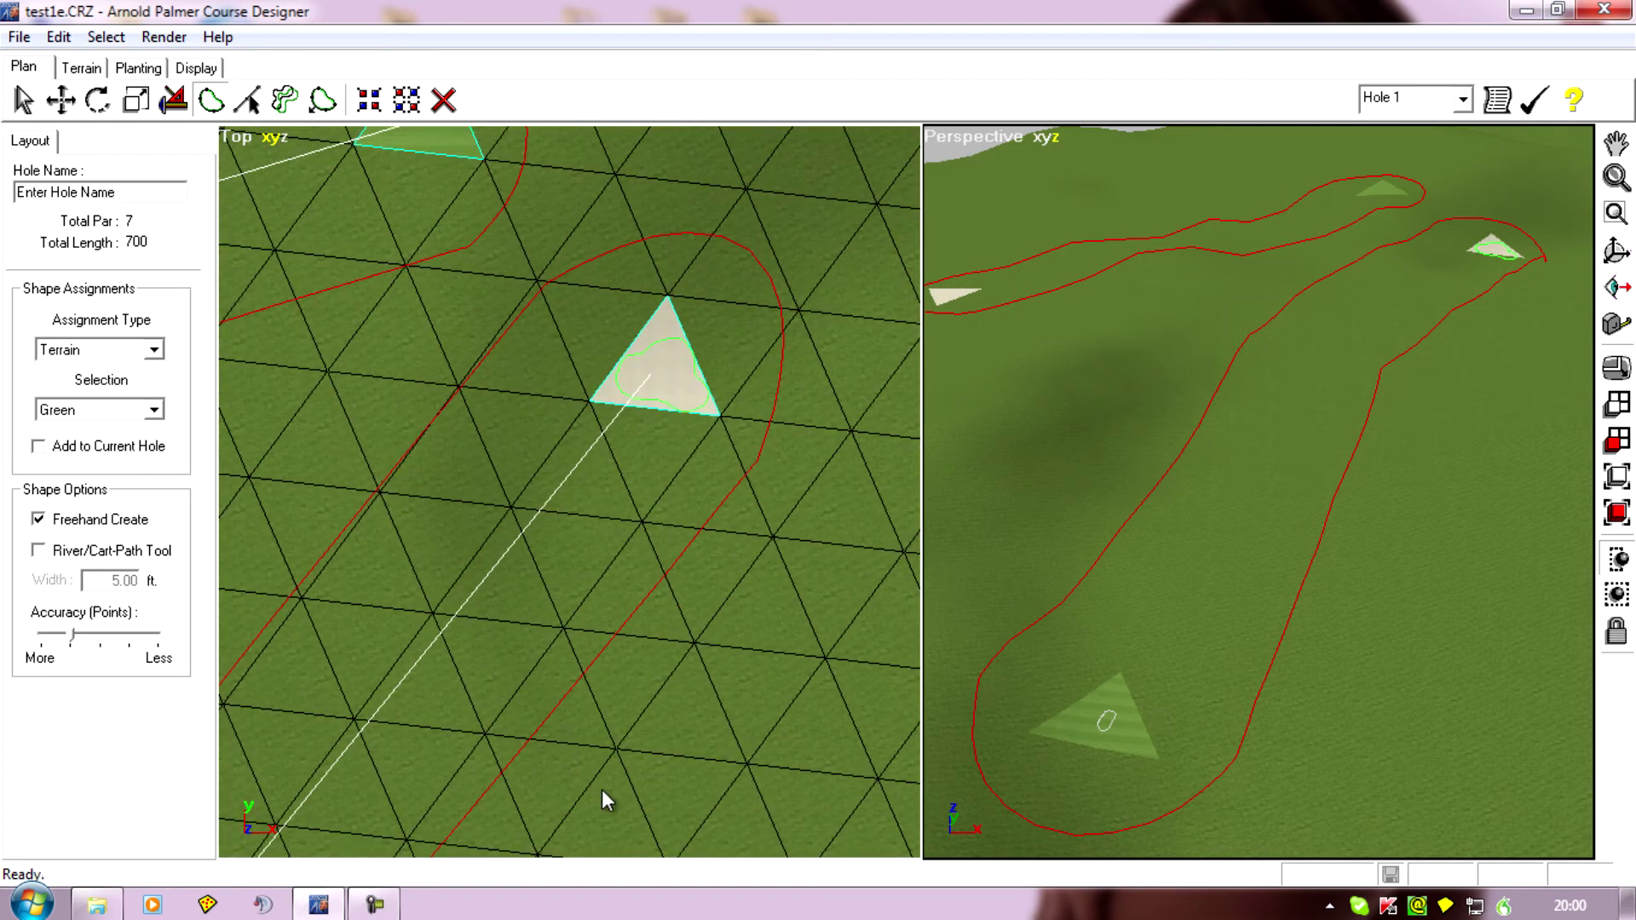
{"action": "left_click_drag", "start_coordinate": [601, 788], "coordinate": [685, 632]}
{"action": "scroll", "coordinate": [686, 630], "scroll_direction": "down", "scroll_amount": 1}
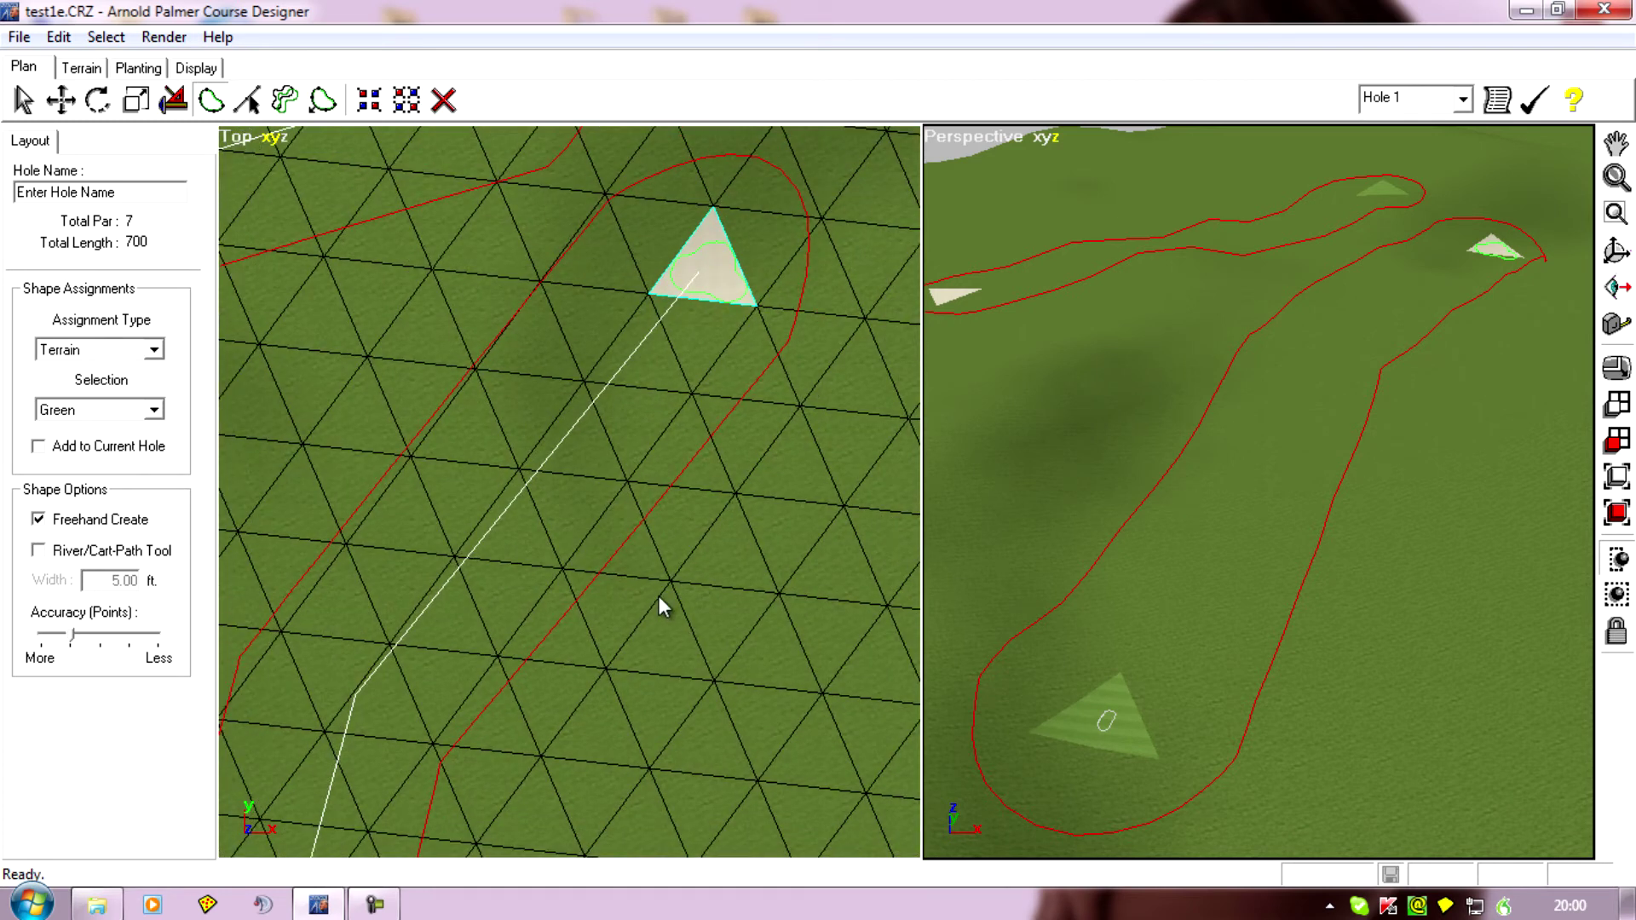
{"action": "scroll", "coordinate": [762, 545], "scroll_direction": "up", "scroll_amount": 2}
{"action": "left_click_drag", "start_coordinate": [806, 486], "coordinate": [726, 647]}
{"action": "scroll", "coordinate": [693, 575], "scroll_direction": "up", "scroll_amount": 3}
{"action": "left_click_drag", "start_coordinate": [692, 510], "coordinate": [498, 698]}
{"action": "scroll", "coordinate": [512, 822], "scroll_direction": "down", "scroll_amount": 3}
{"action": "left_click_drag", "start_coordinate": [566, 802], "coordinate": [787, 504]}
{"action": "scroll", "coordinate": [552, 750], "scroll_direction": "down", "scroll_amount": 5}
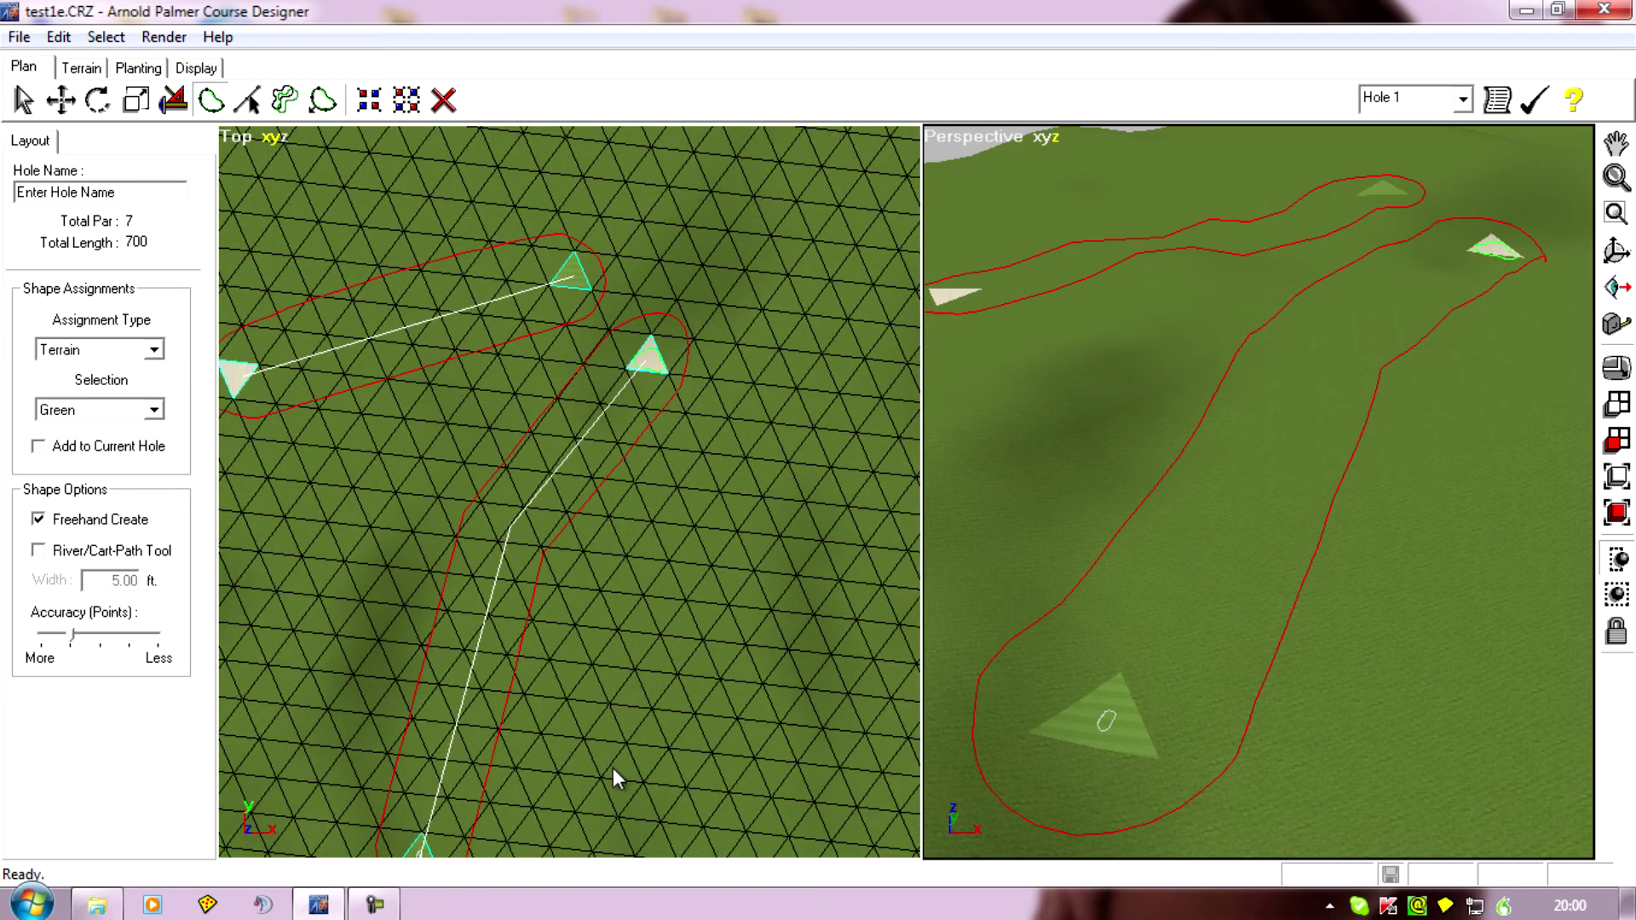
Draw a long freehand shape with the Green assignment along Hole 1's centre line, enclosing the far-end triangle and stopping short of the tee
{"action": "left_click_drag", "start_coordinate": [613, 770], "coordinate": [678, 688]}
{"action": "scroll", "coordinate": [697, 677], "scroll_direction": "up", "scroll_amount": 2}
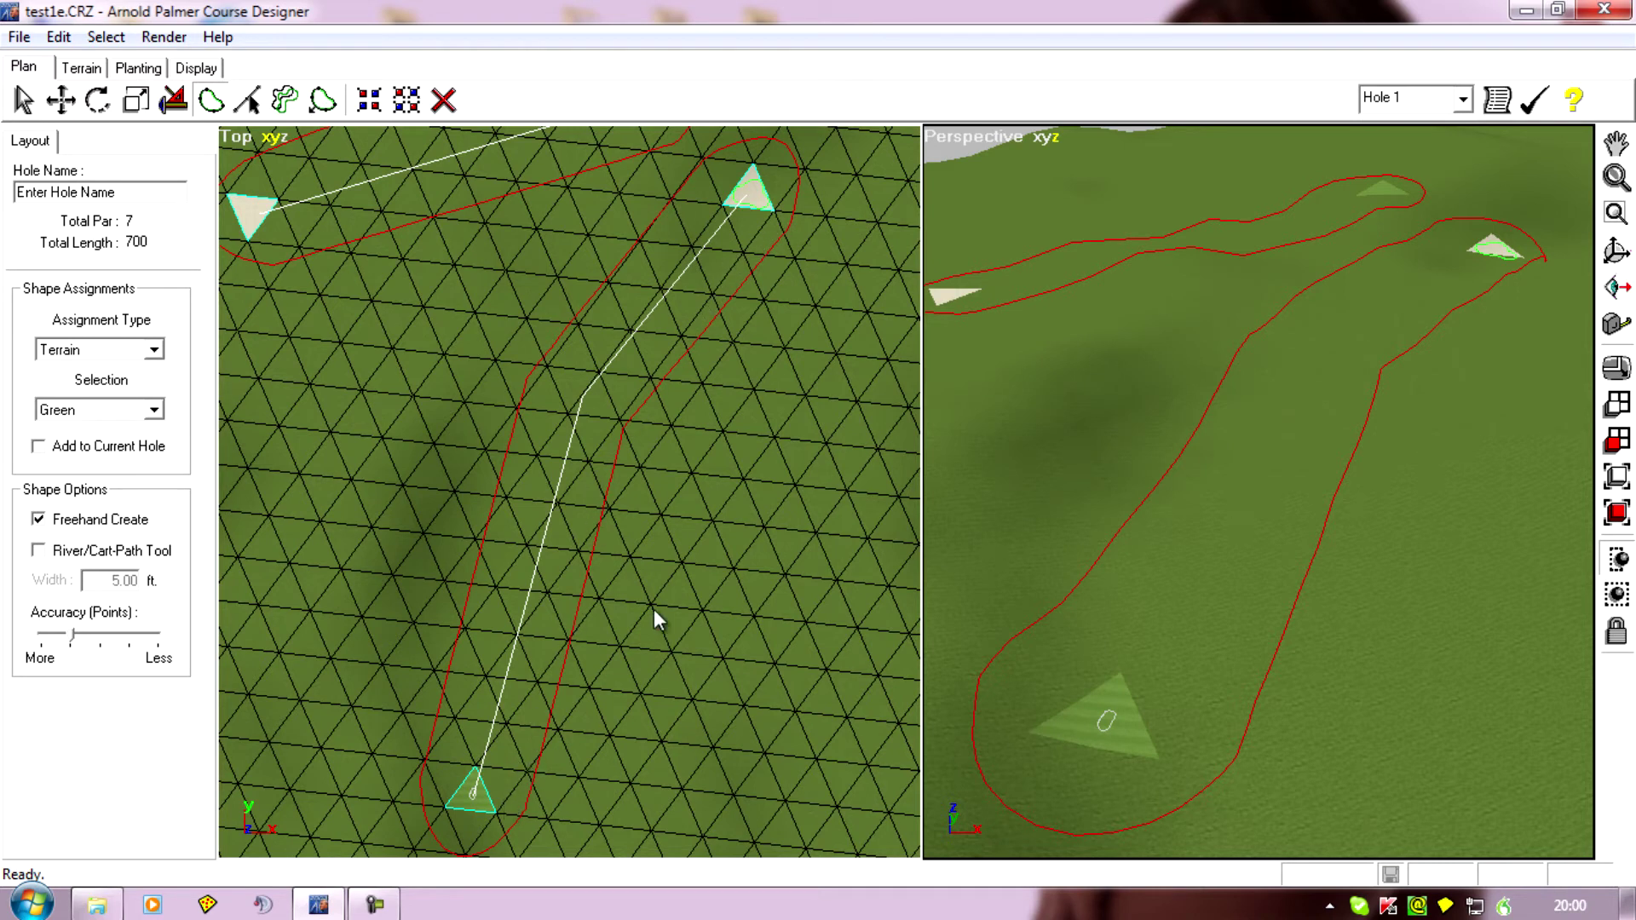
{"action": "scroll", "coordinate": [671, 601], "scroll_direction": "up", "scroll_amount": 3}
{"action": "scroll", "coordinate": [723, 646], "scroll_direction": "down", "scroll_amount": 2}
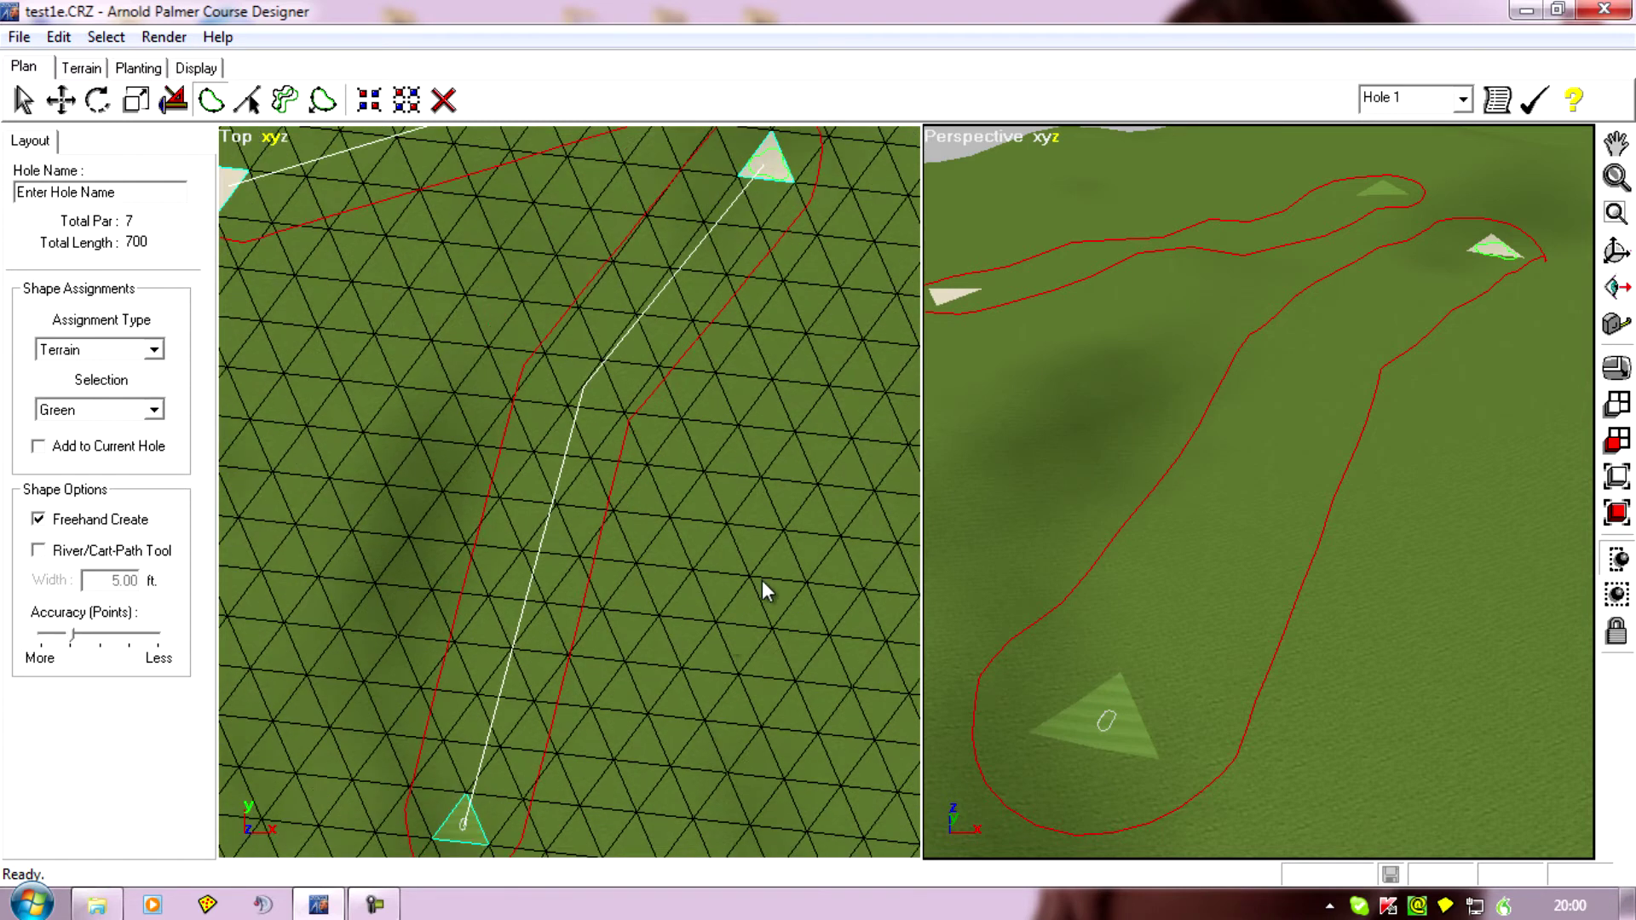
{"action": "scroll", "coordinate": [762, 581], "scroll_direction": "down", "scroll_amount": 2}
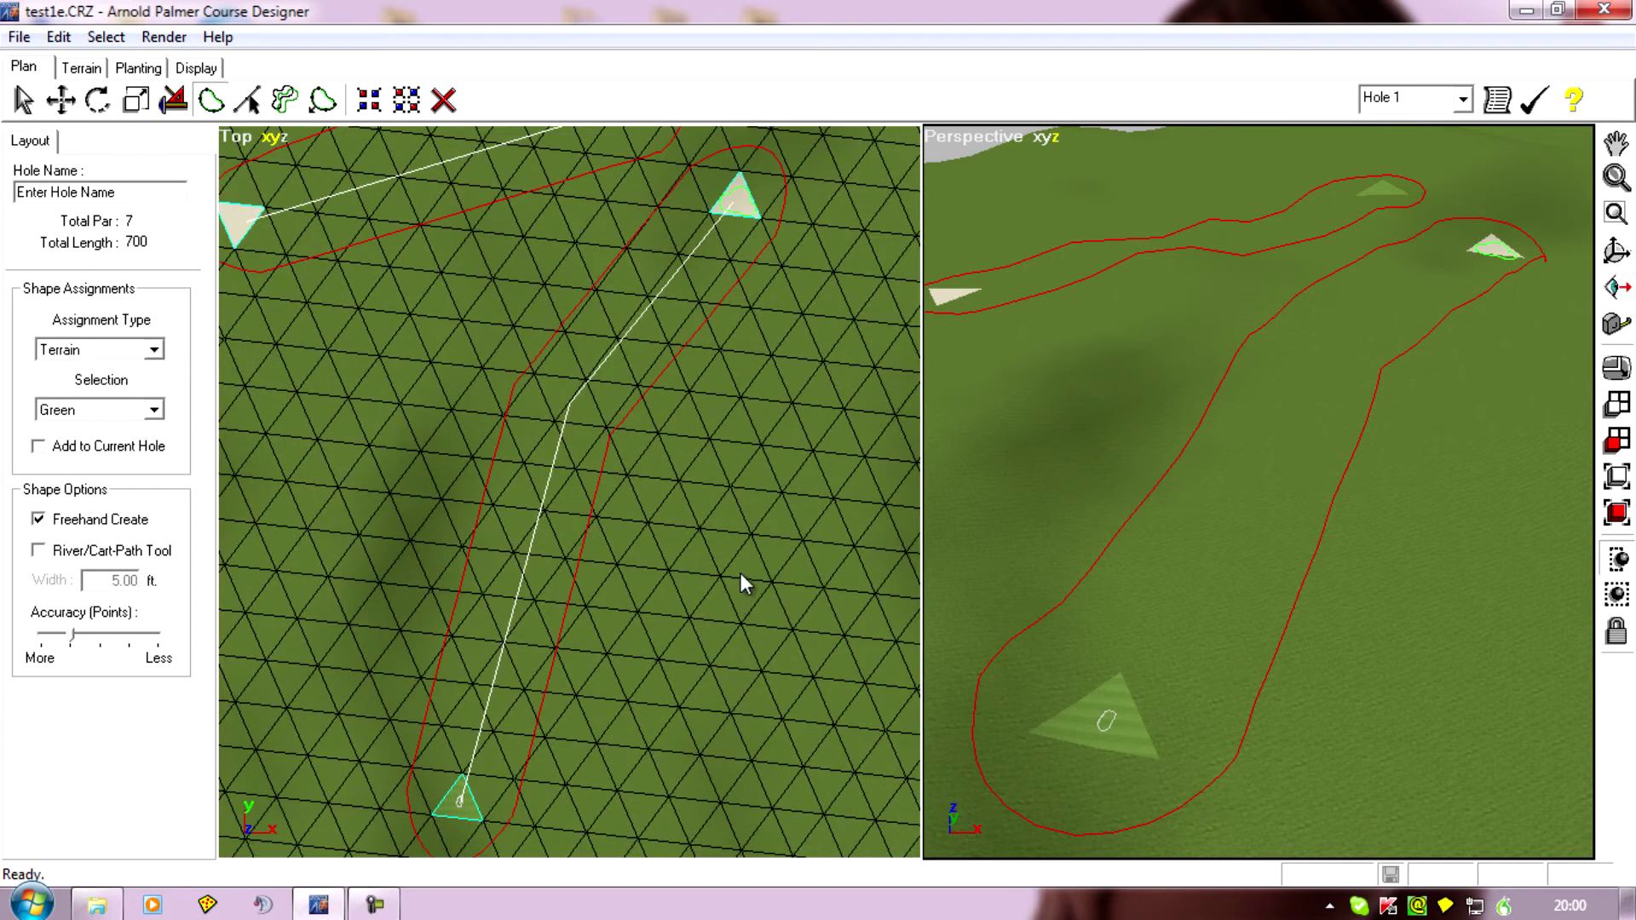
{"action": "left_click_drag", "start_coordinate": [741, 584], "coordinate": [740, 626]}
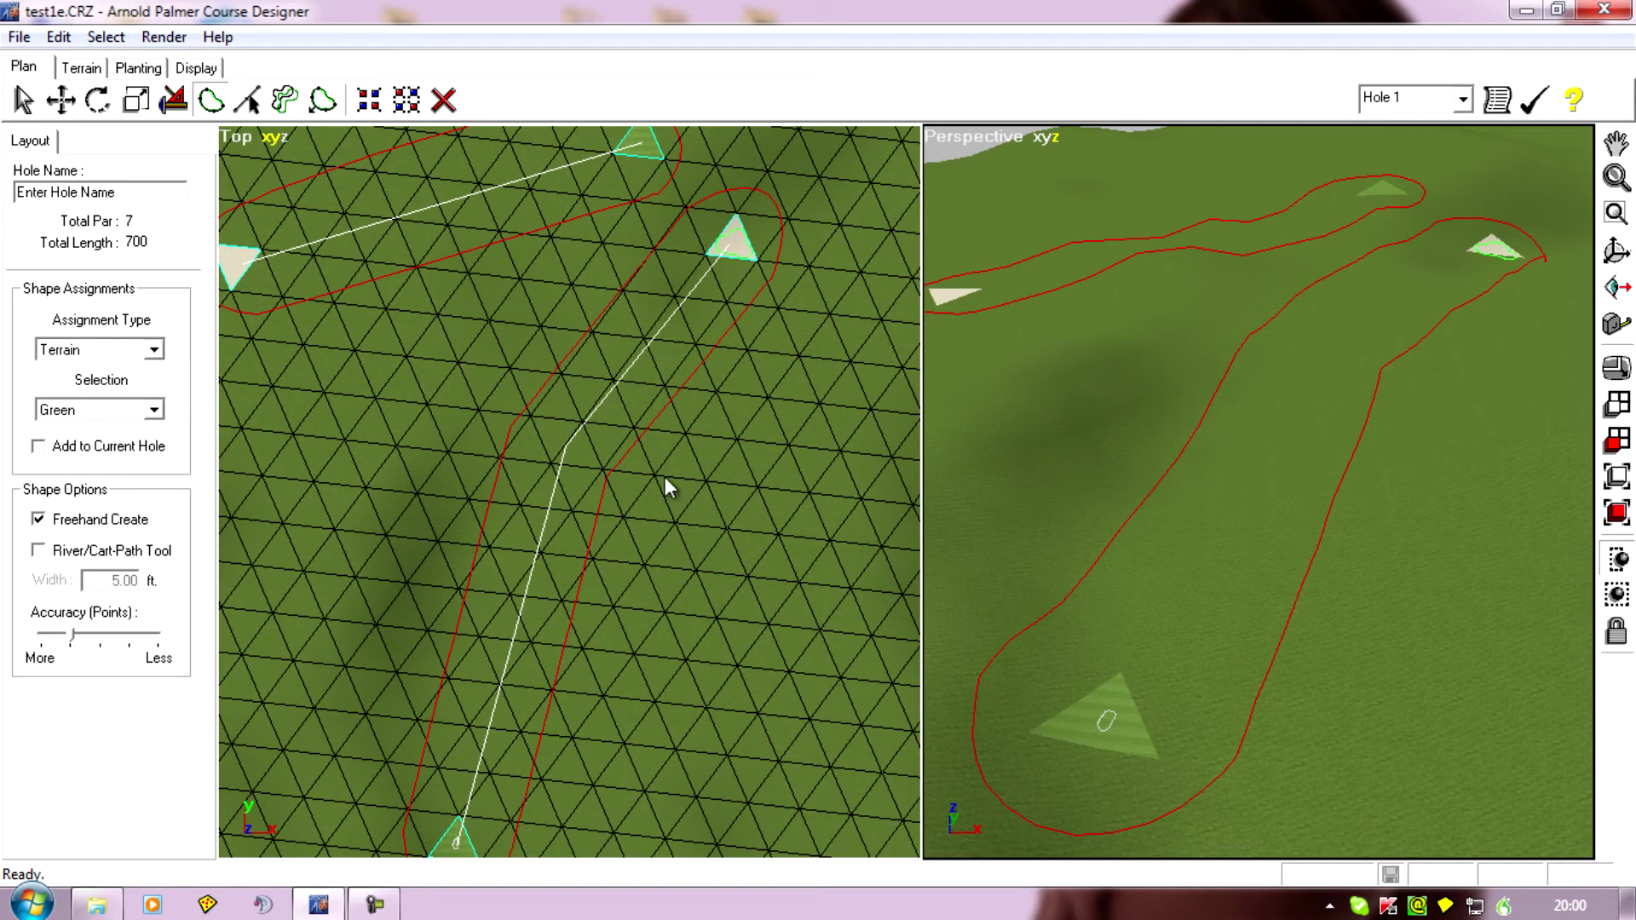
{"action": "left_click_drag", "start_coordinate": [682, 485], "coordinate": [697, 717]}
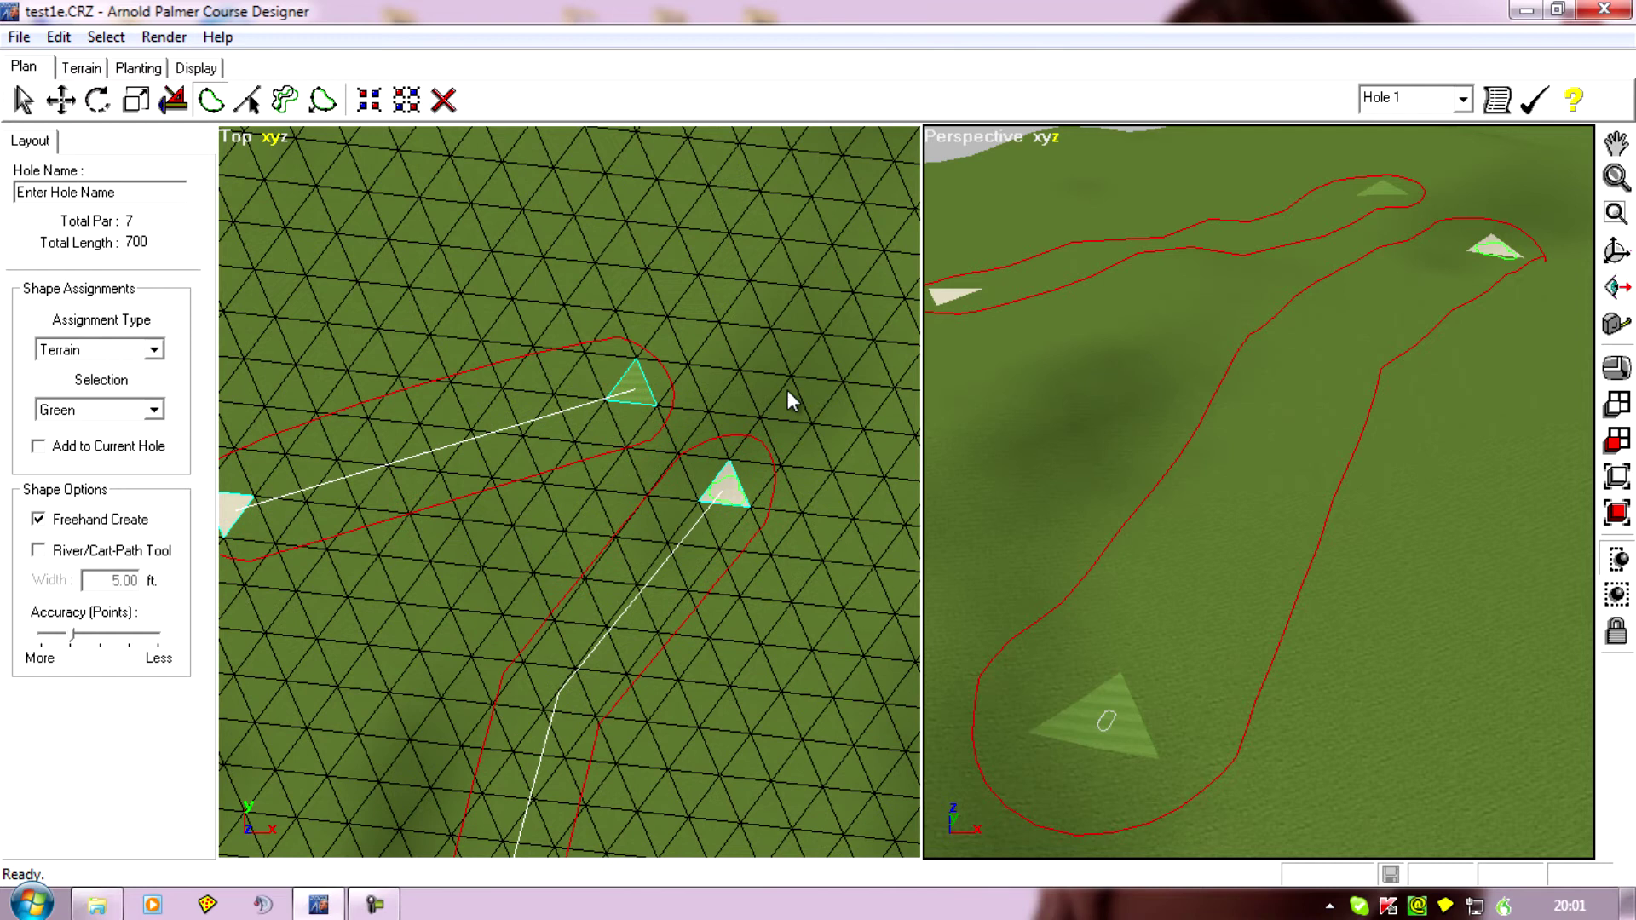
{"action": "left_click_drag", "start_coordinate": [718, 778], "coordinate": [729, 498]}
{"action": "scroll", "coordinate": [743, 511], "scroll_direction": "up", "scroll_amount": 1}
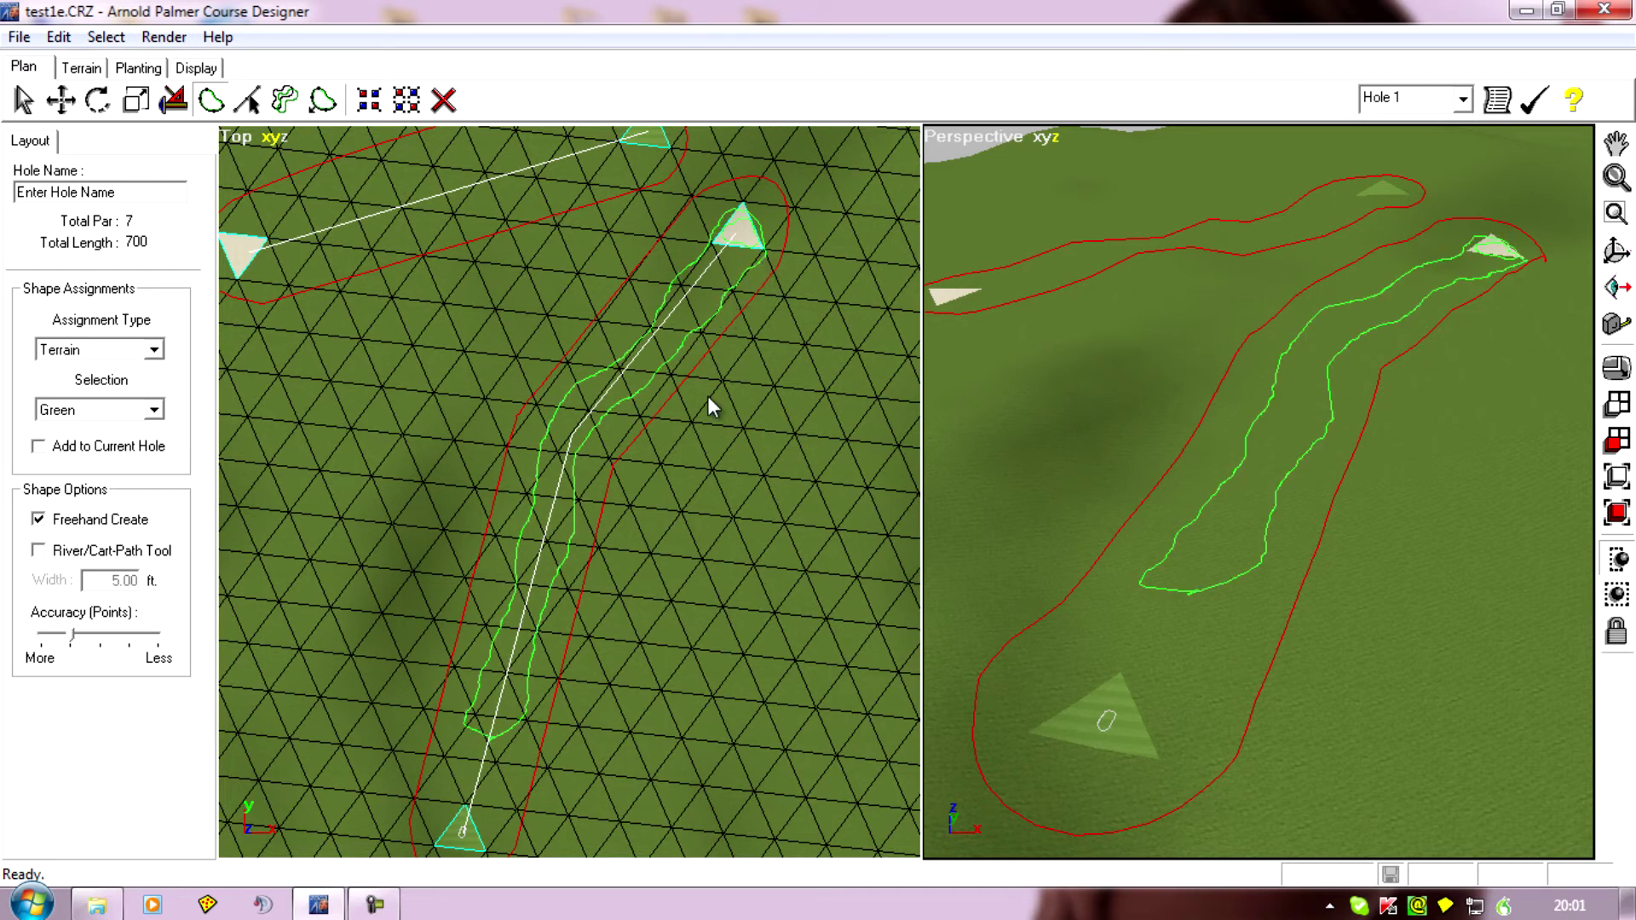
Inspect the long shape's outline along Hole 1, both close up and from farther away
{"action": "scroll", "coordinate": [433, 359], "scroll_direction": "down", "scroll_amount": 1}
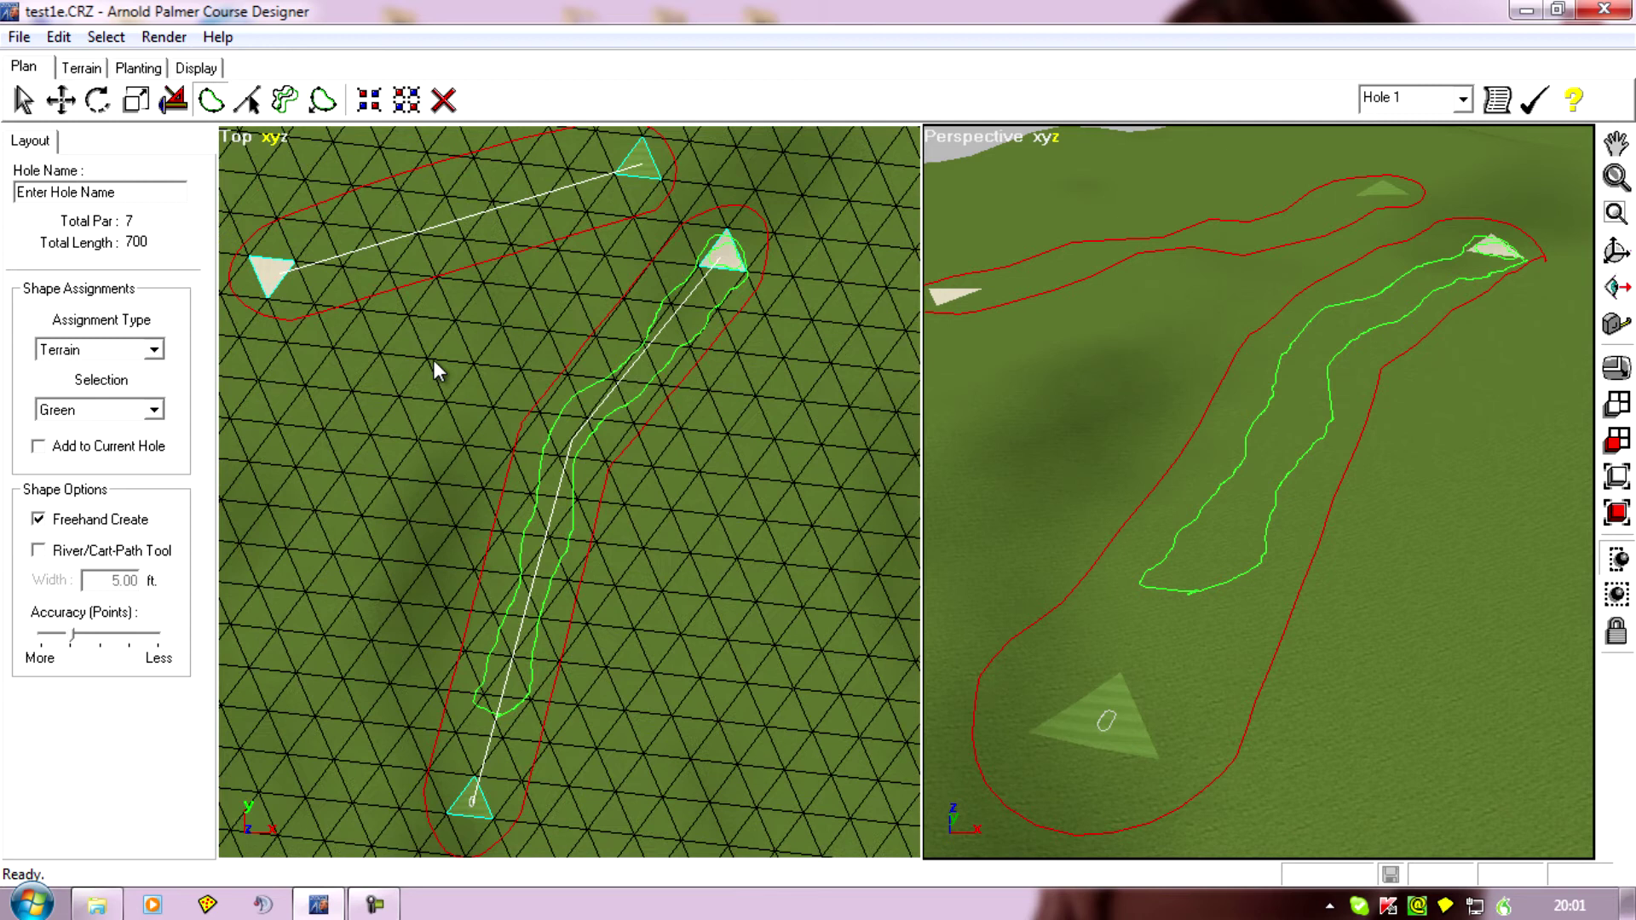
{"action": "left_click_drag", "start_coordinate": [452, 392], "coordinate": [386, 356]}
{"action": "scroll", "coordinate": [385, 356], "scroll_direction": "up", "scroll_amount": 1}
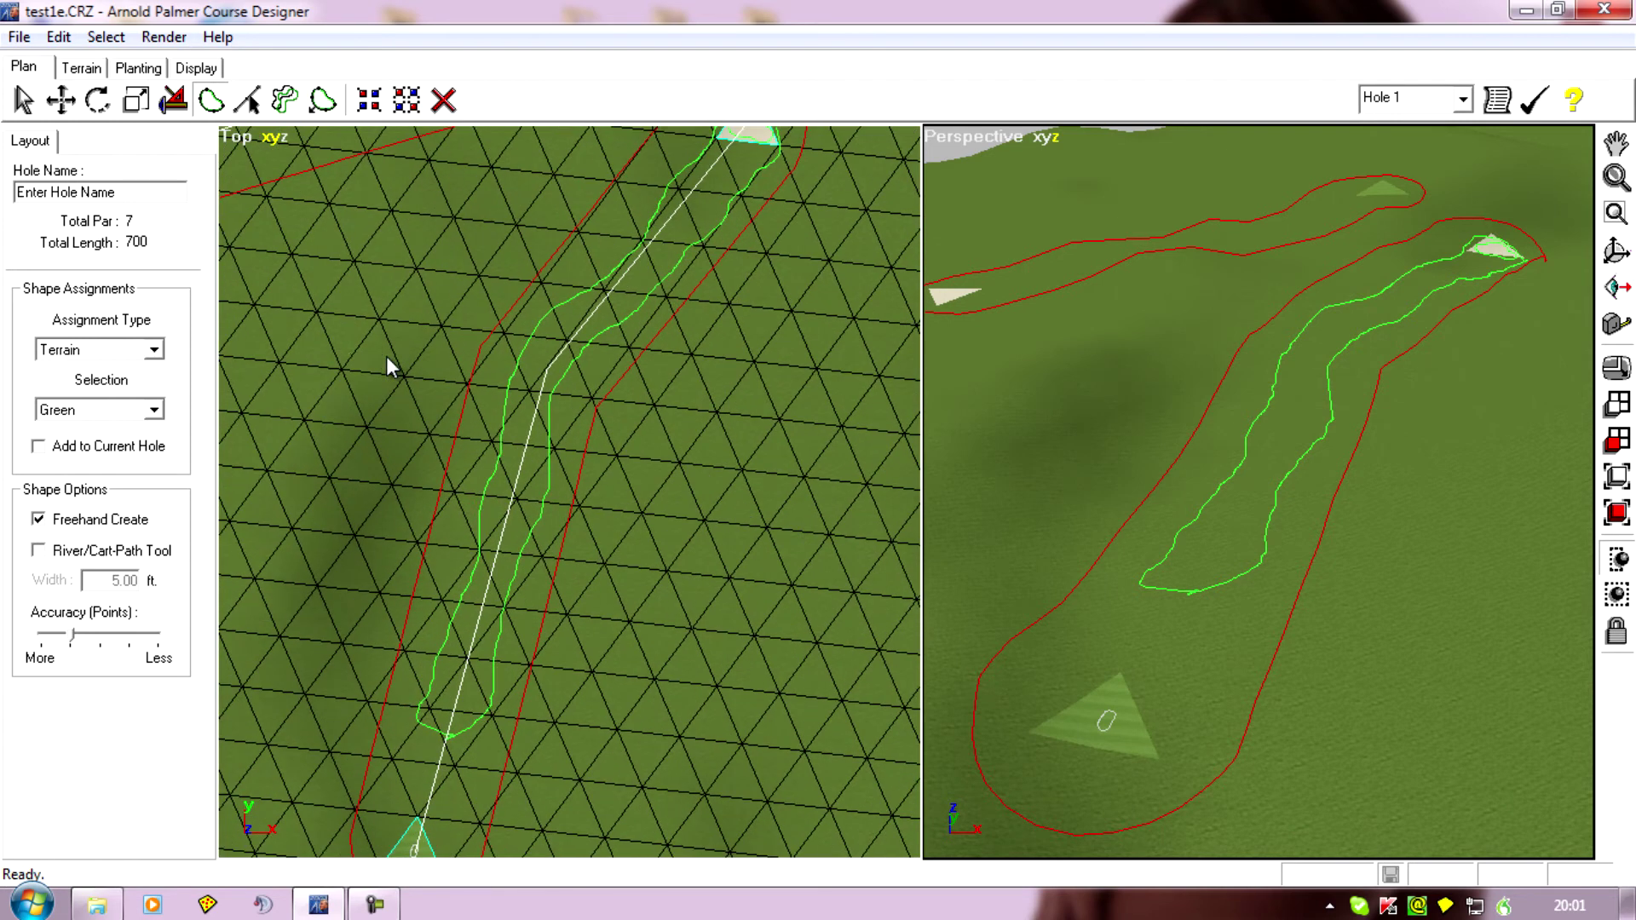
{"action": "scroll", "coordinate": [383, 380], "scroll_direction": "up", "scroll_amount": 1}
{"action": "scroll", "coordinate": [421, 383], "scroll_direction": "up", "scroll_amount": 2}
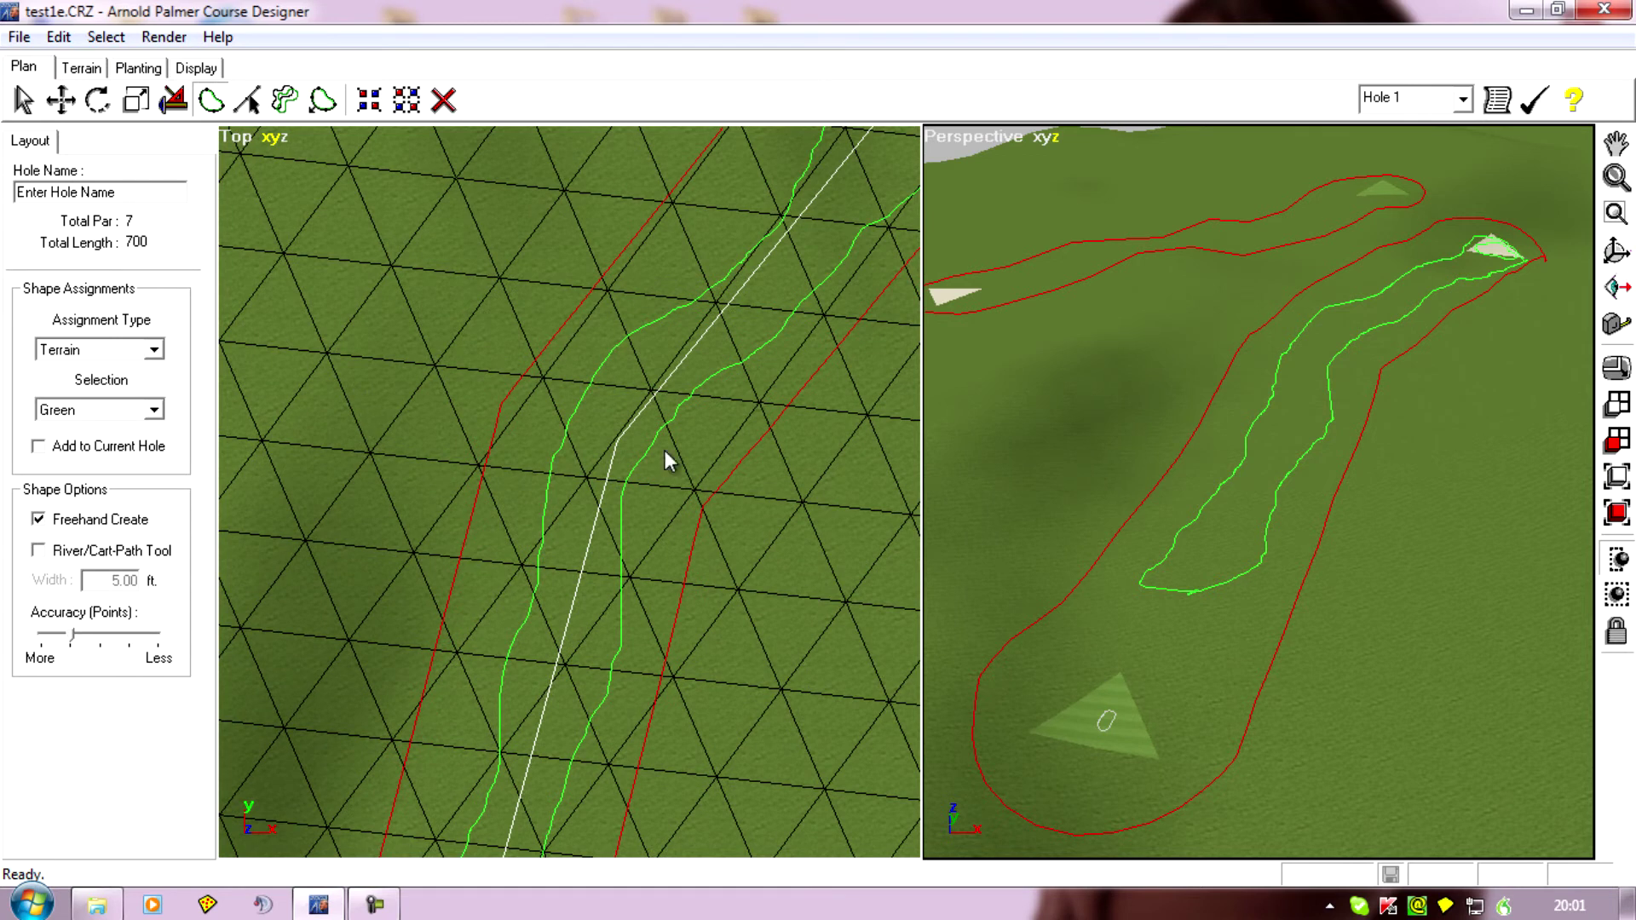
{"action": "left_click_drag", "start_coordinate": [419, 505], "coordinate": [595, 334]}
{"action": "scroll", "coordinate": [545, 475], "scroll_direction": "down", "scroll_amount": 1}
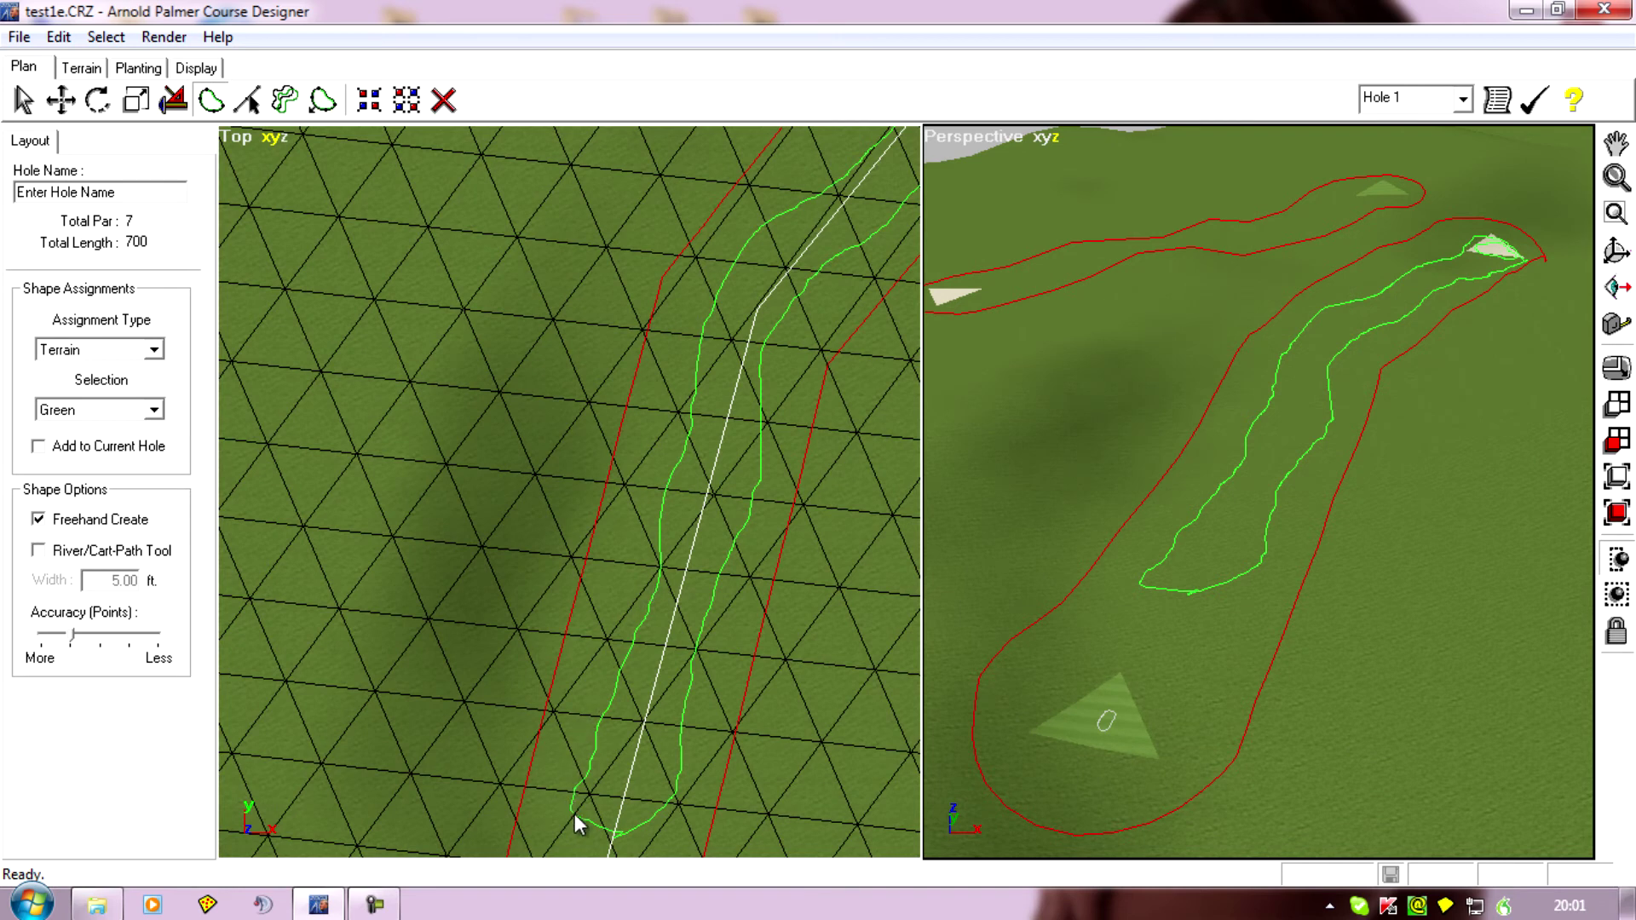
{"action": "scroll", "coordinate": [520, 673], "scroll_direction": "down", "scroll_amount": 2}
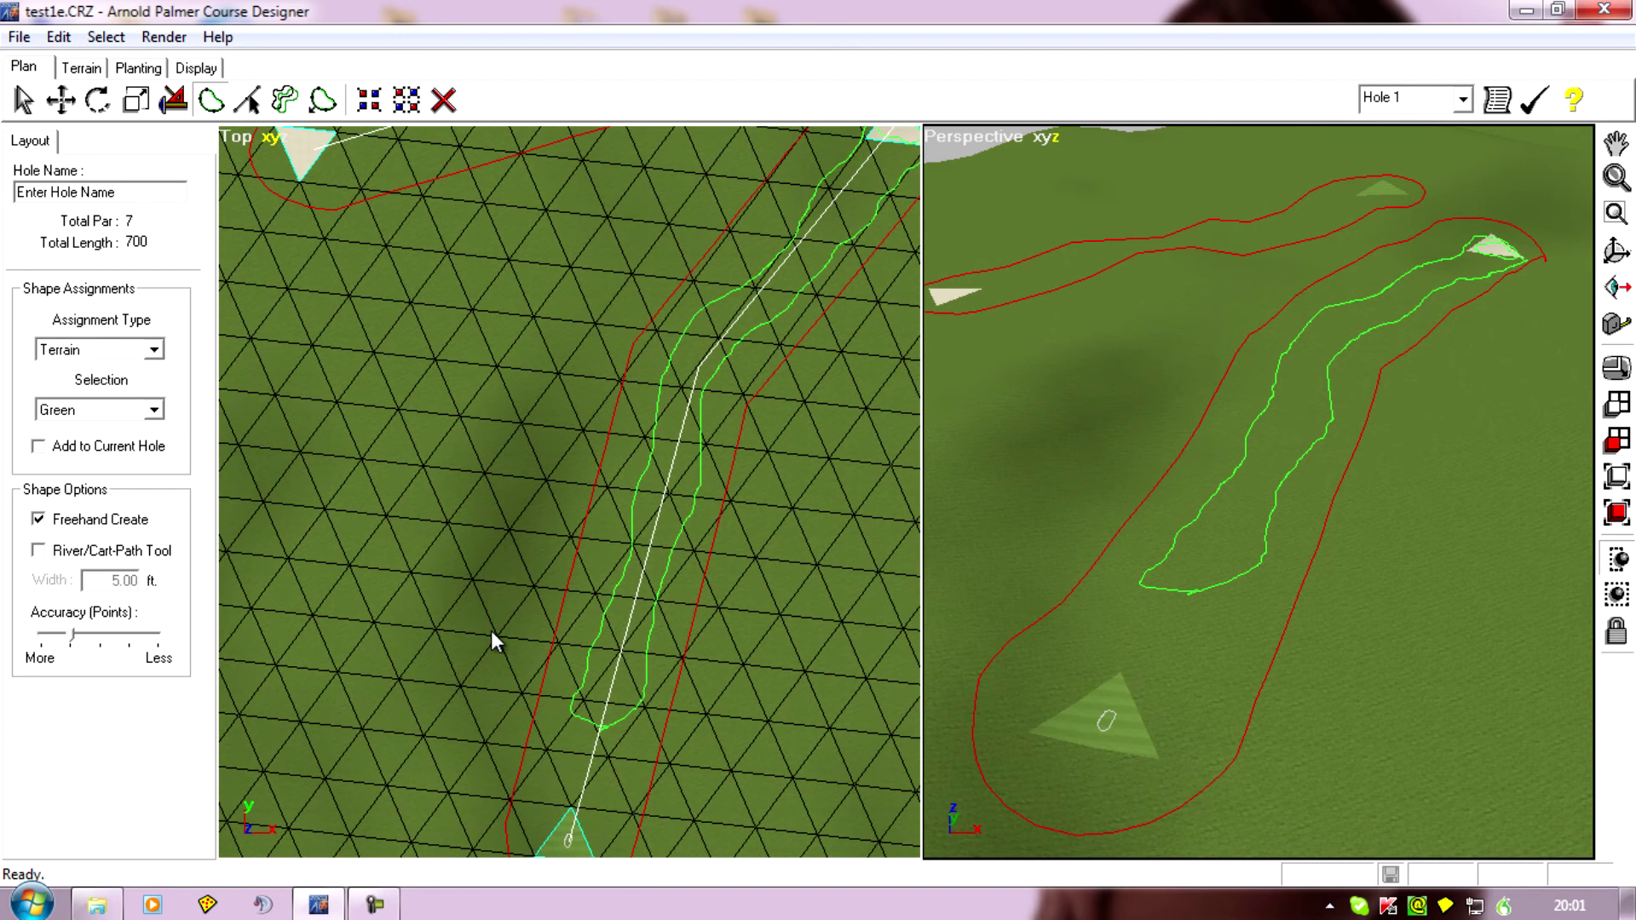
{"action": "left_click_drag", "start_coordinate": [506, 479], "coordinate": [437, 441]}
{"action": "scroll", "coordinate": [426, 559], "scroll_direction": "down", "scroll_amount": 2}
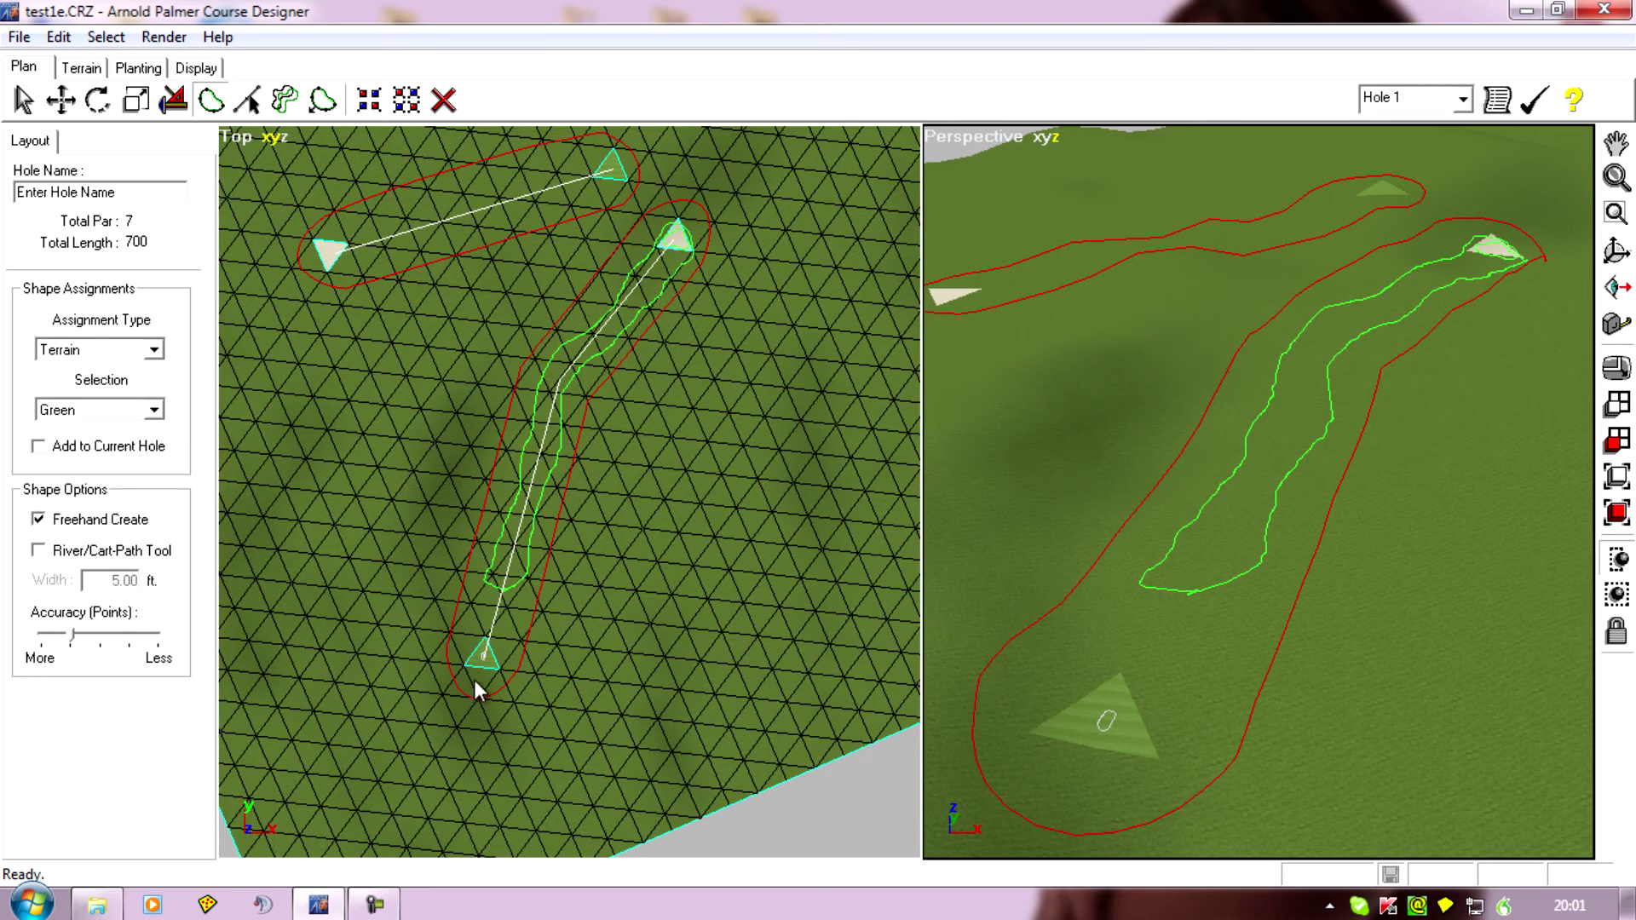
Select the surface of Hole 1's tee triangle with freehand surface selection and apply the Rough terrain type to it
{"action": "left_click_drag", "start_coordinate": [366, 546], "coordinate": [427, 424]}
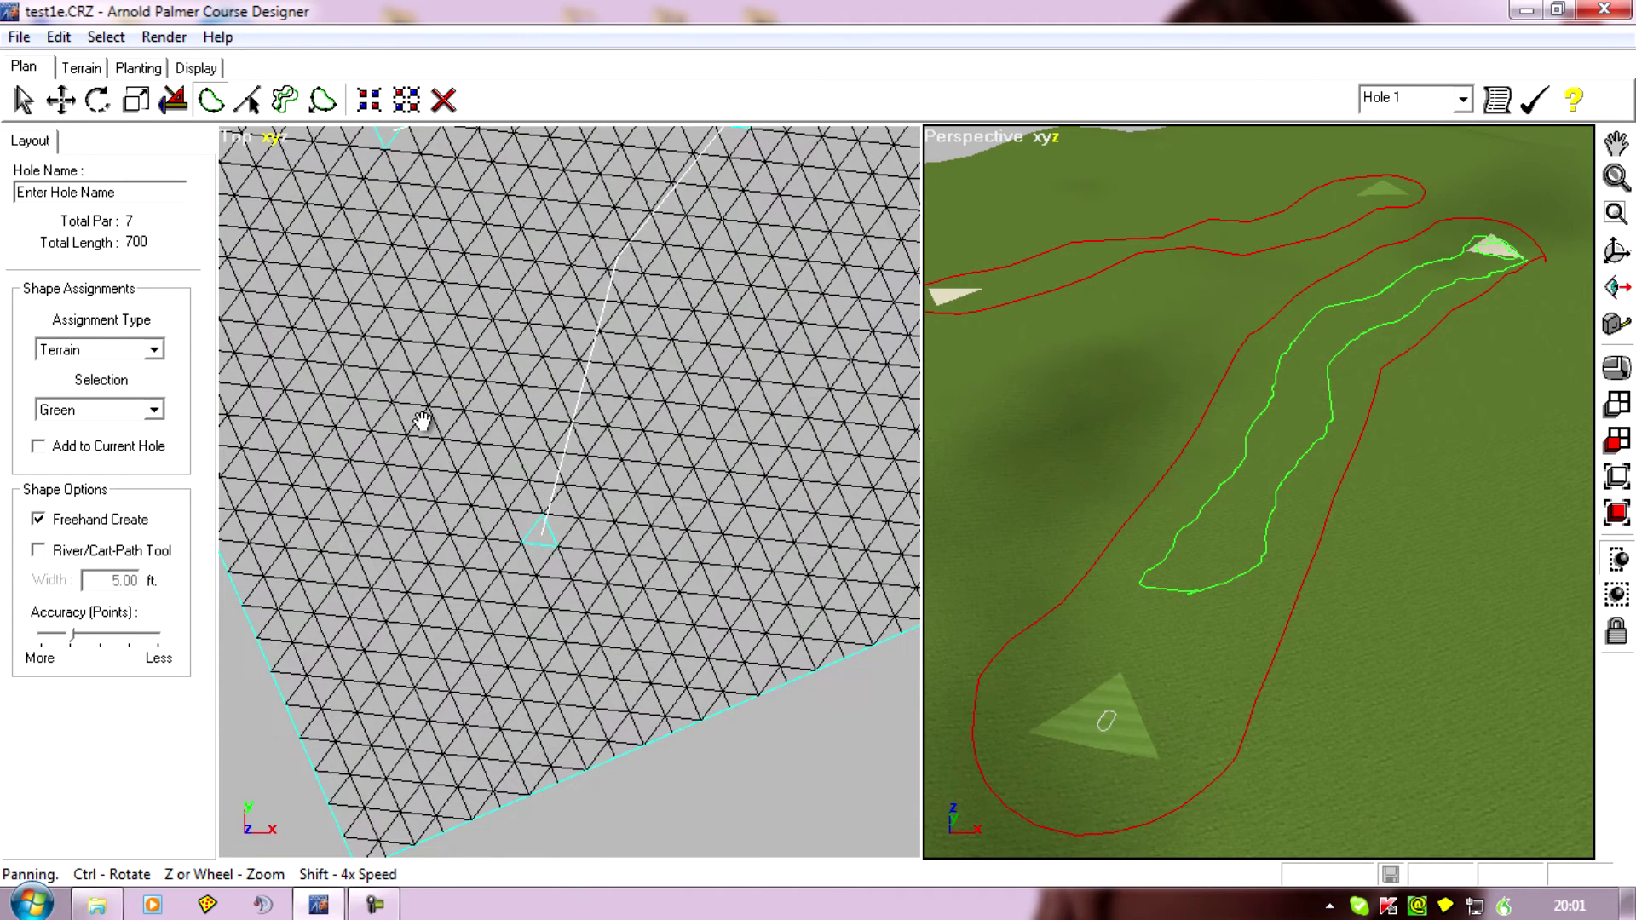
{"action": "scroll", "coordinate": [441, 488], "scroll_direction": "up", "scroll_amount": 5}
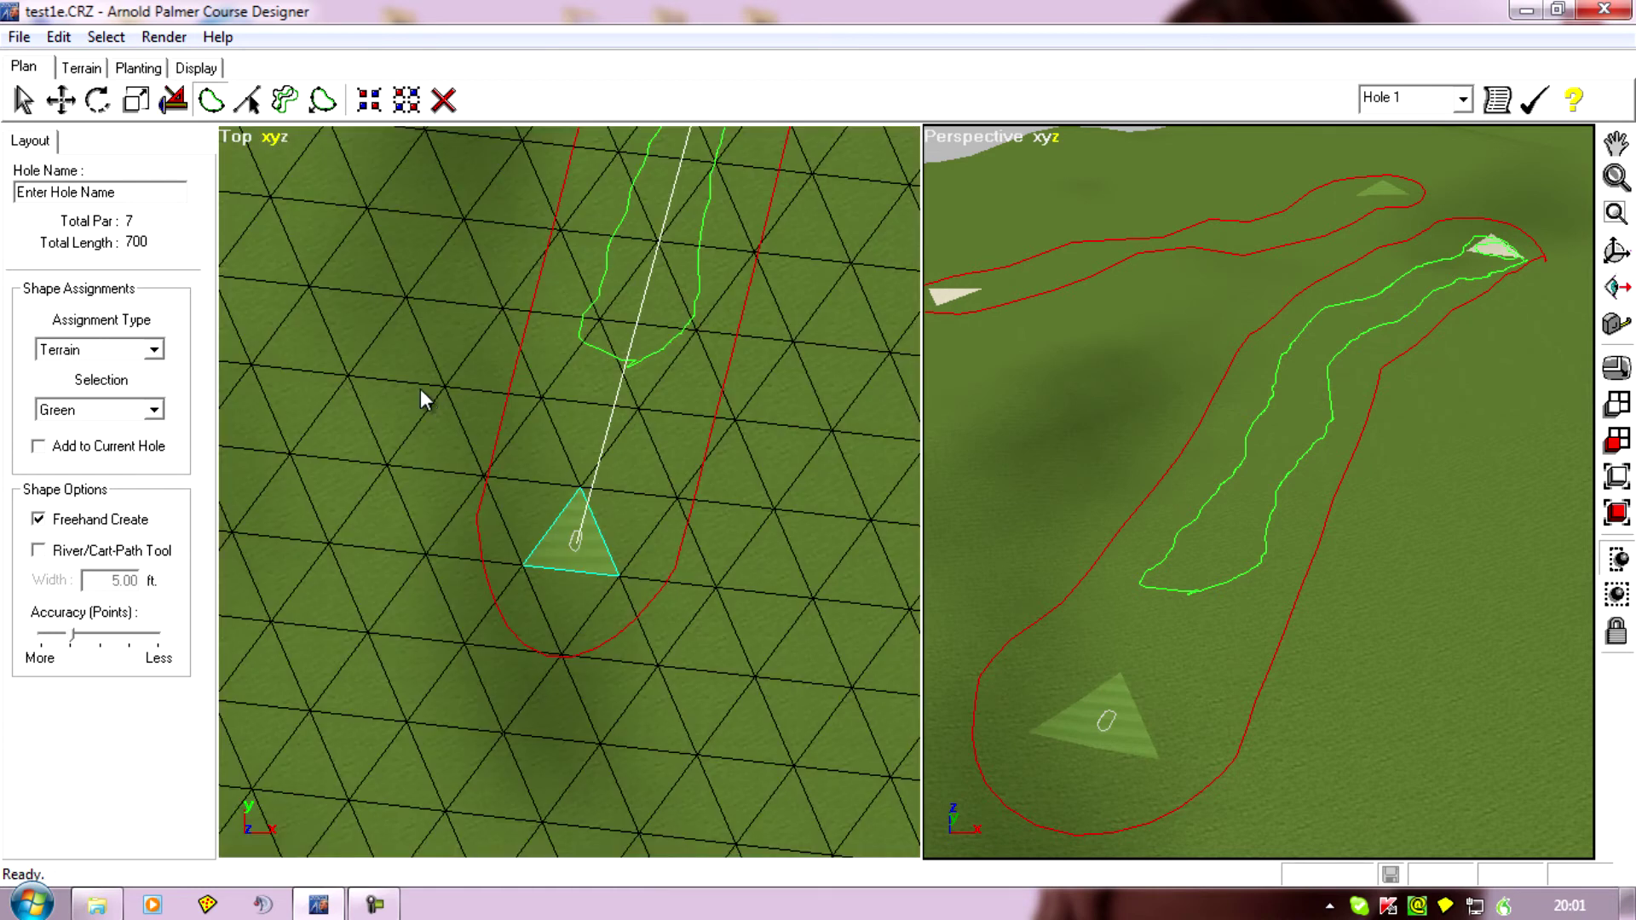
{"action": "scroll", "coordinate": [423, 395], "scroll_direction": "down", "scroll_amount": 1}
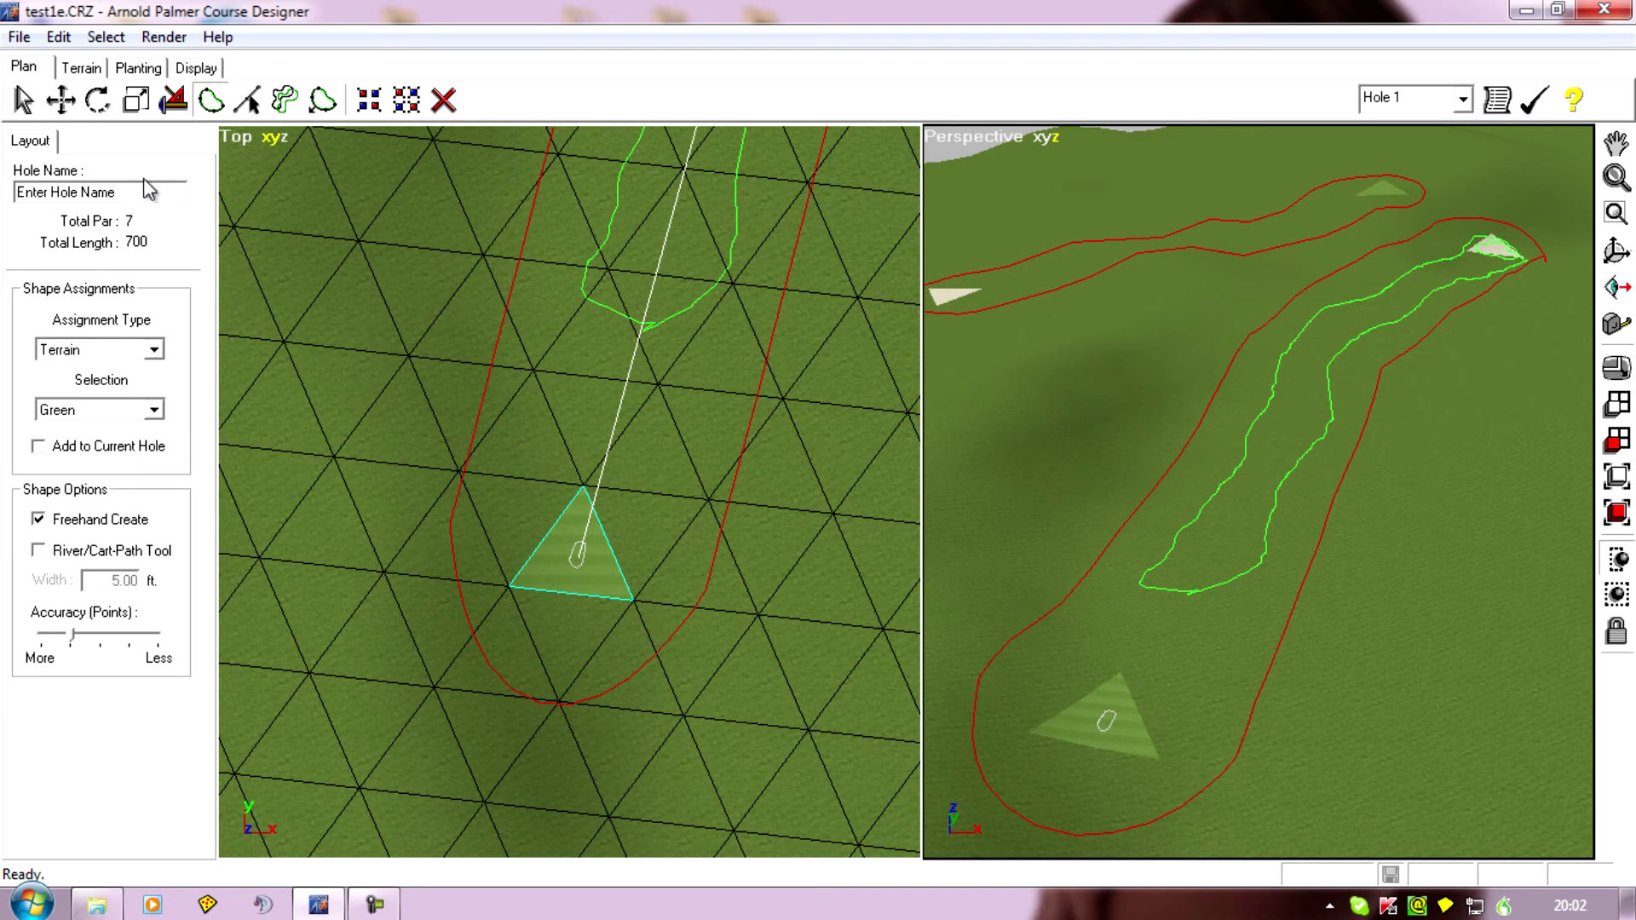
{"action": "left_click", "coordinate": [75, 70]}
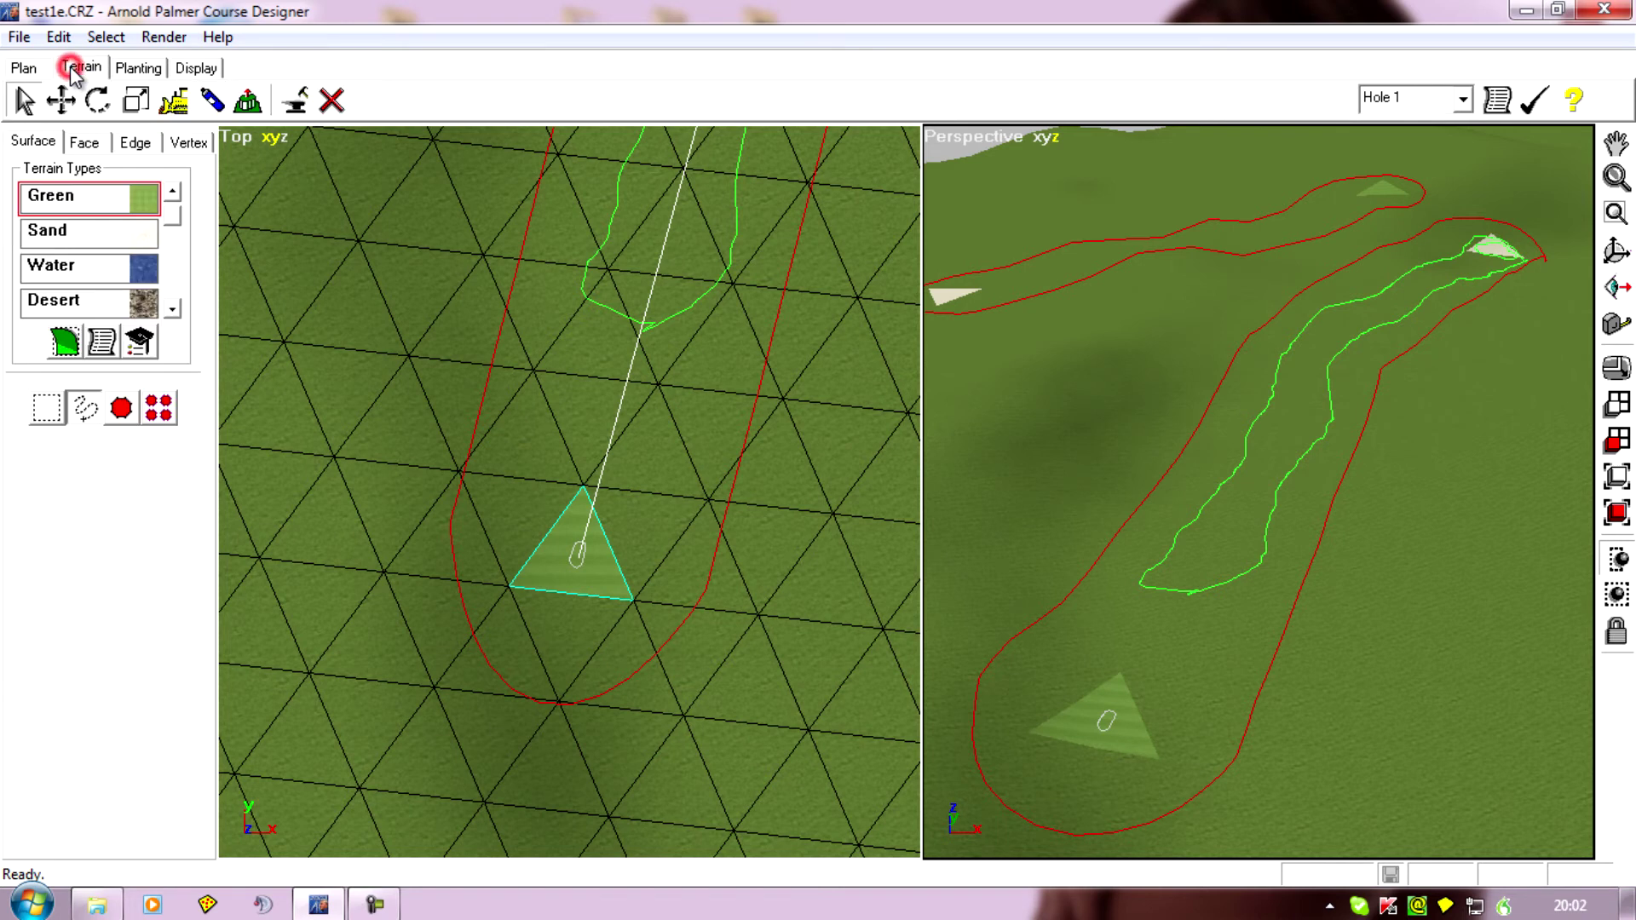
{"action": "left_click", "coordinate": [86, 410]}
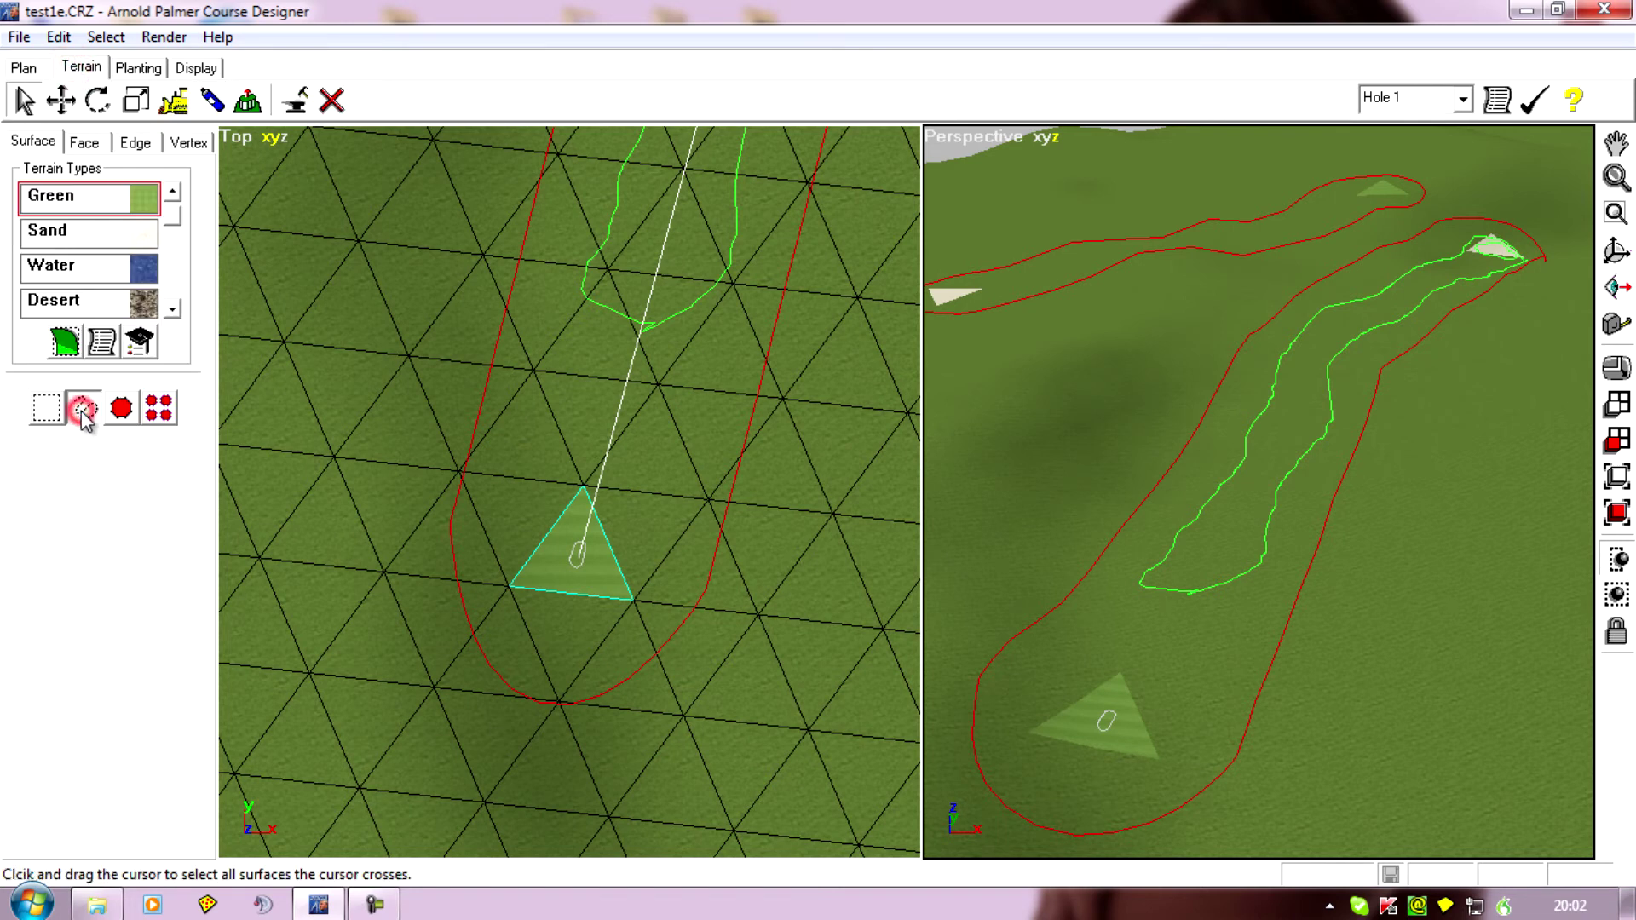
{"action": "left_click", "coordinate": [547, 567]}
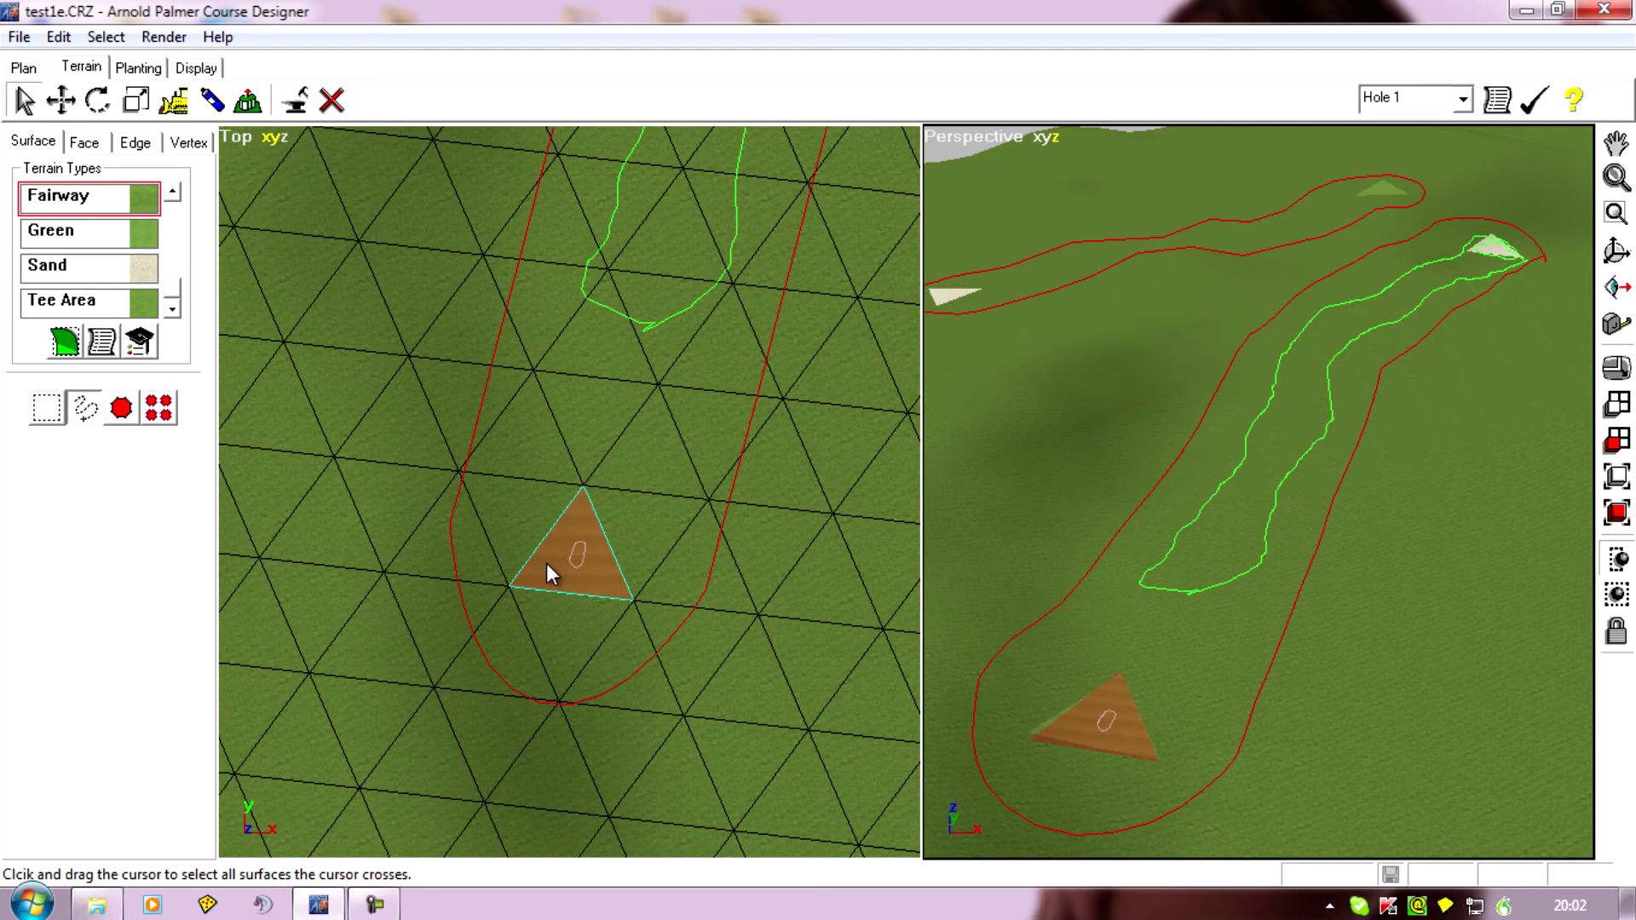
{"action": "left_click_drag", "start_coordinate": [172, 288], "coordinate": [182, 187]}
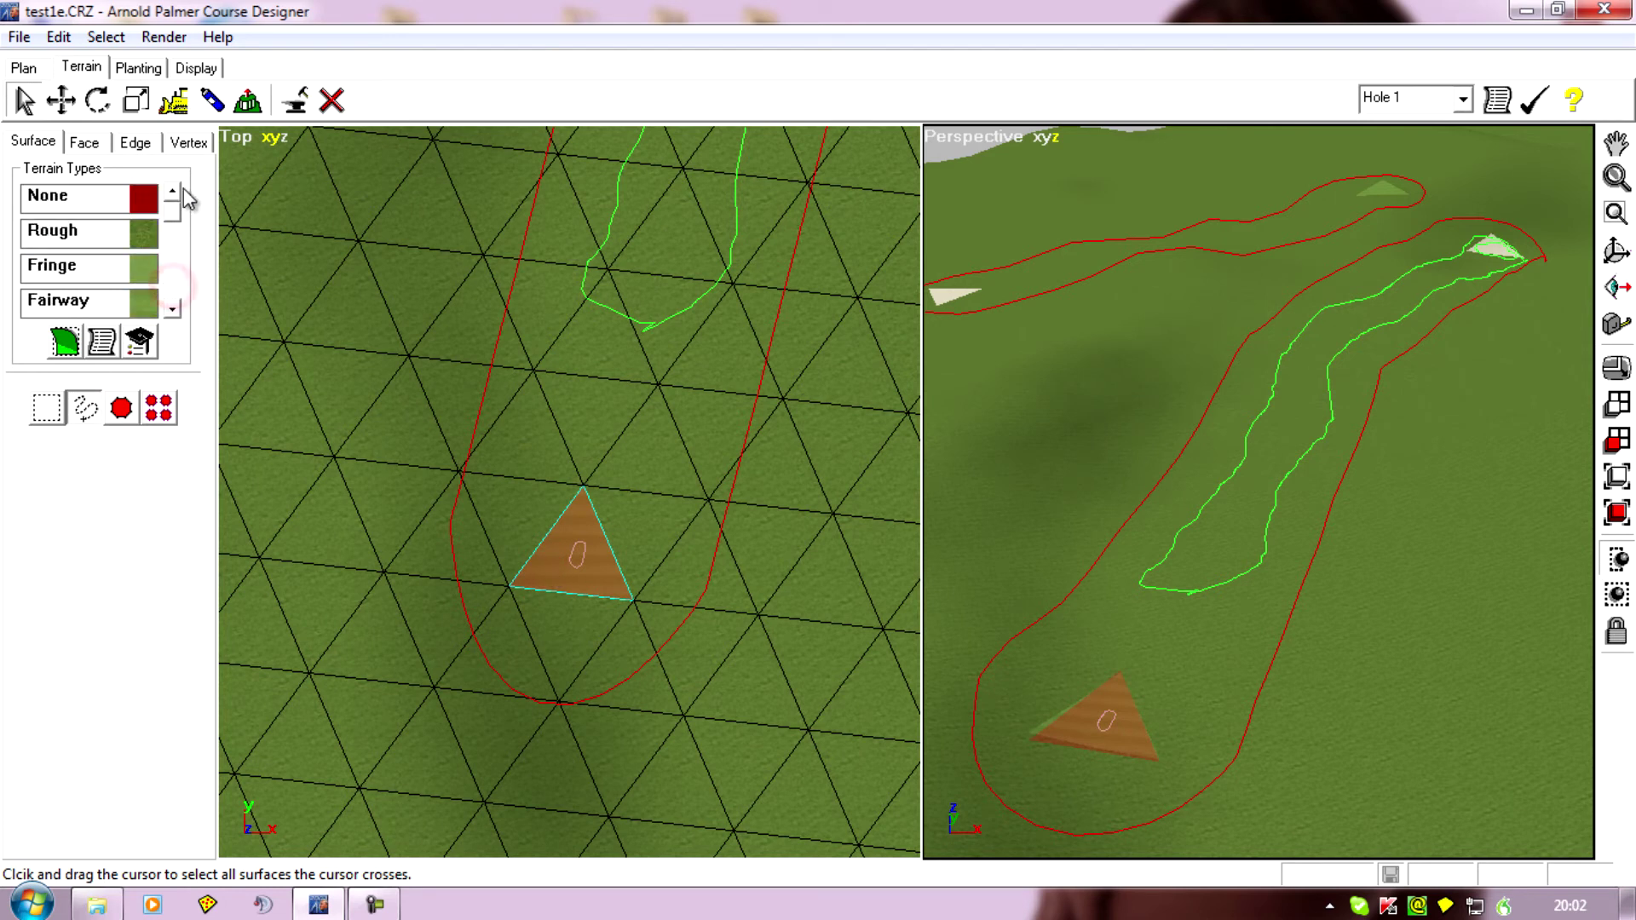
{"action": "left_click", "coordinate": [53, 238]}
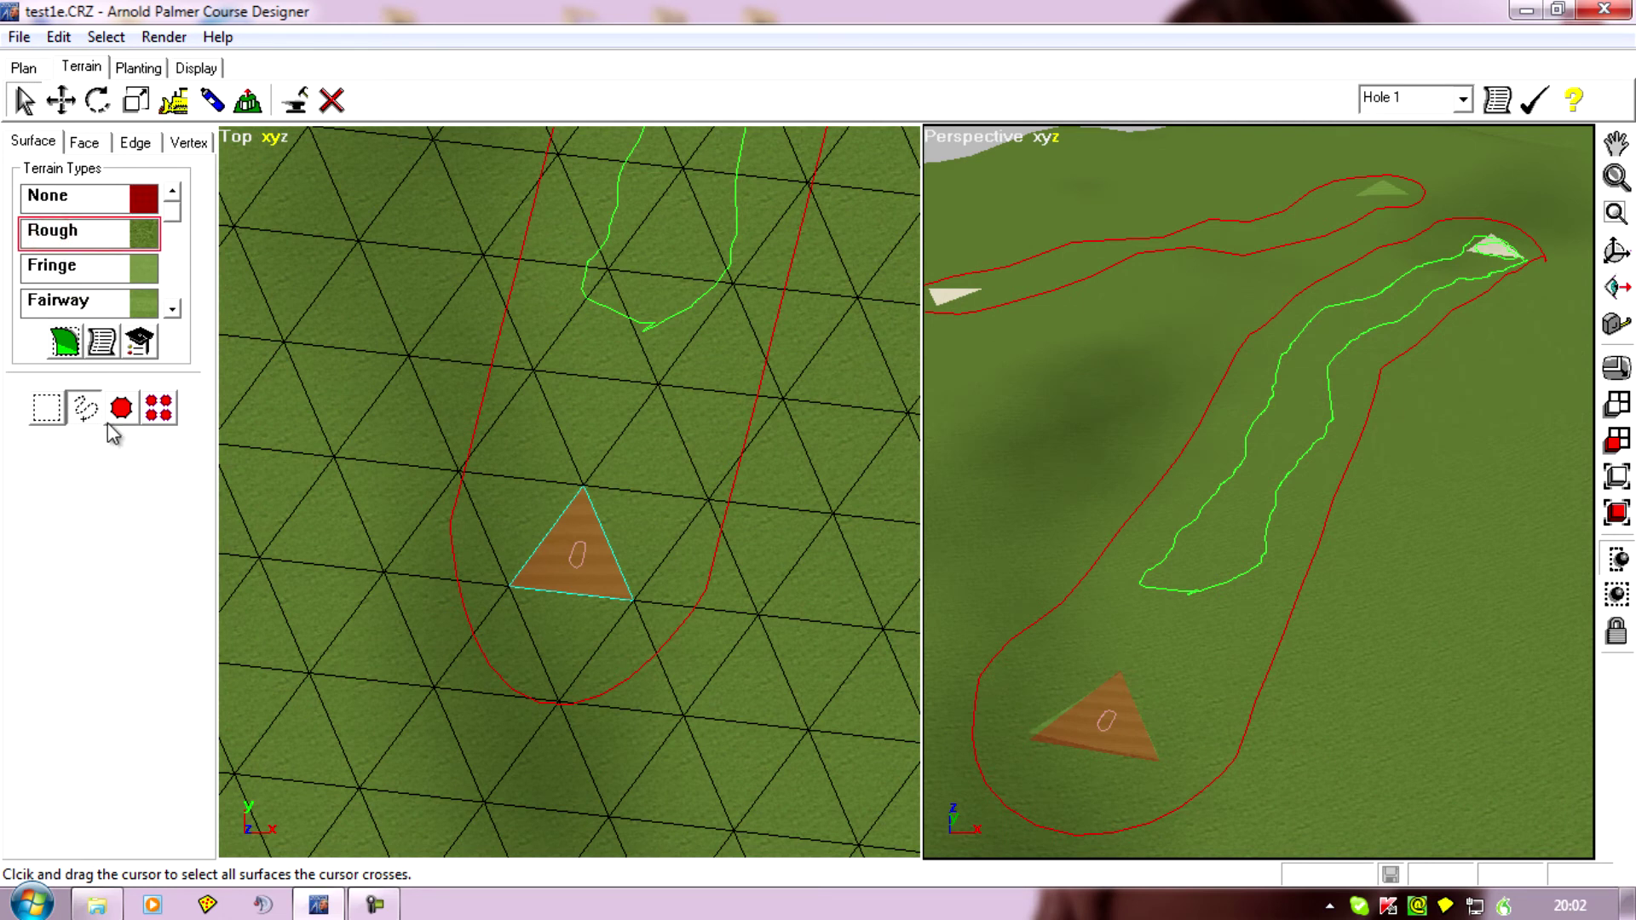
{"action": "left_click", "coordinate": [71, 343]}
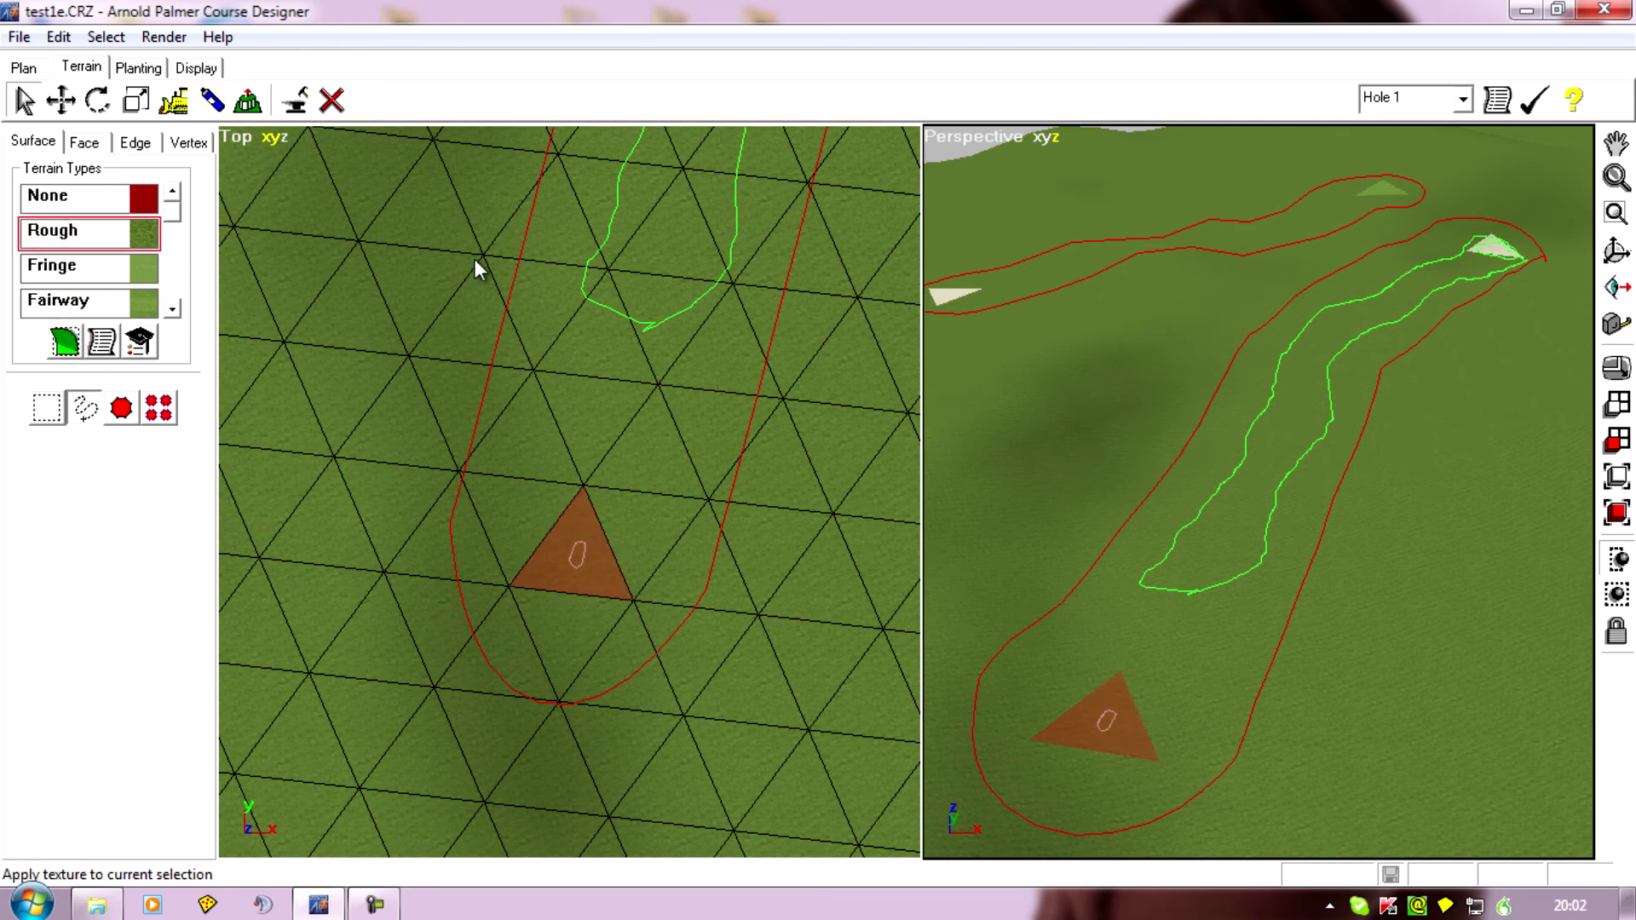
Select the sand triangle at the green end of Hole 1 and apply the Rough terrain type to it
{"action": "scroll", "coordinate": [470, 258], "scroll_direction": "down", "scroll_amount": 2}
{"action": "left_click_drag", "start_coordinate": [581, 251], "coordinate": [406, 733]}
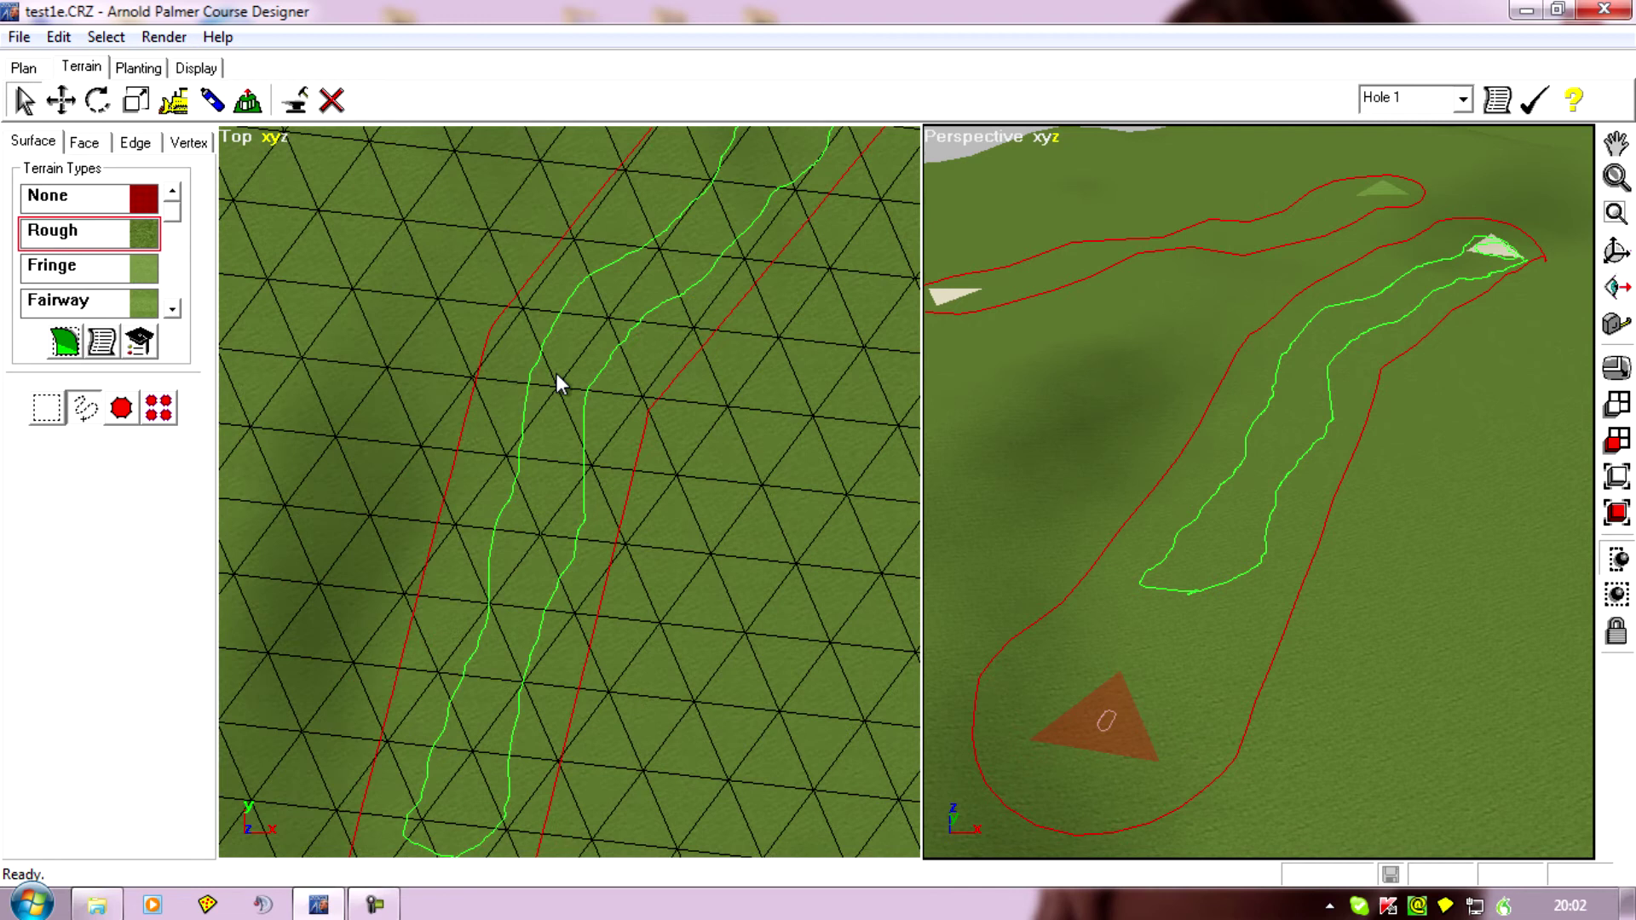
{"action": "left_click_drag", "start_coordinate": [556, 373], "coordinate": [627, 581]}
{"action": "left_click", "coordinate": [648, 530]}
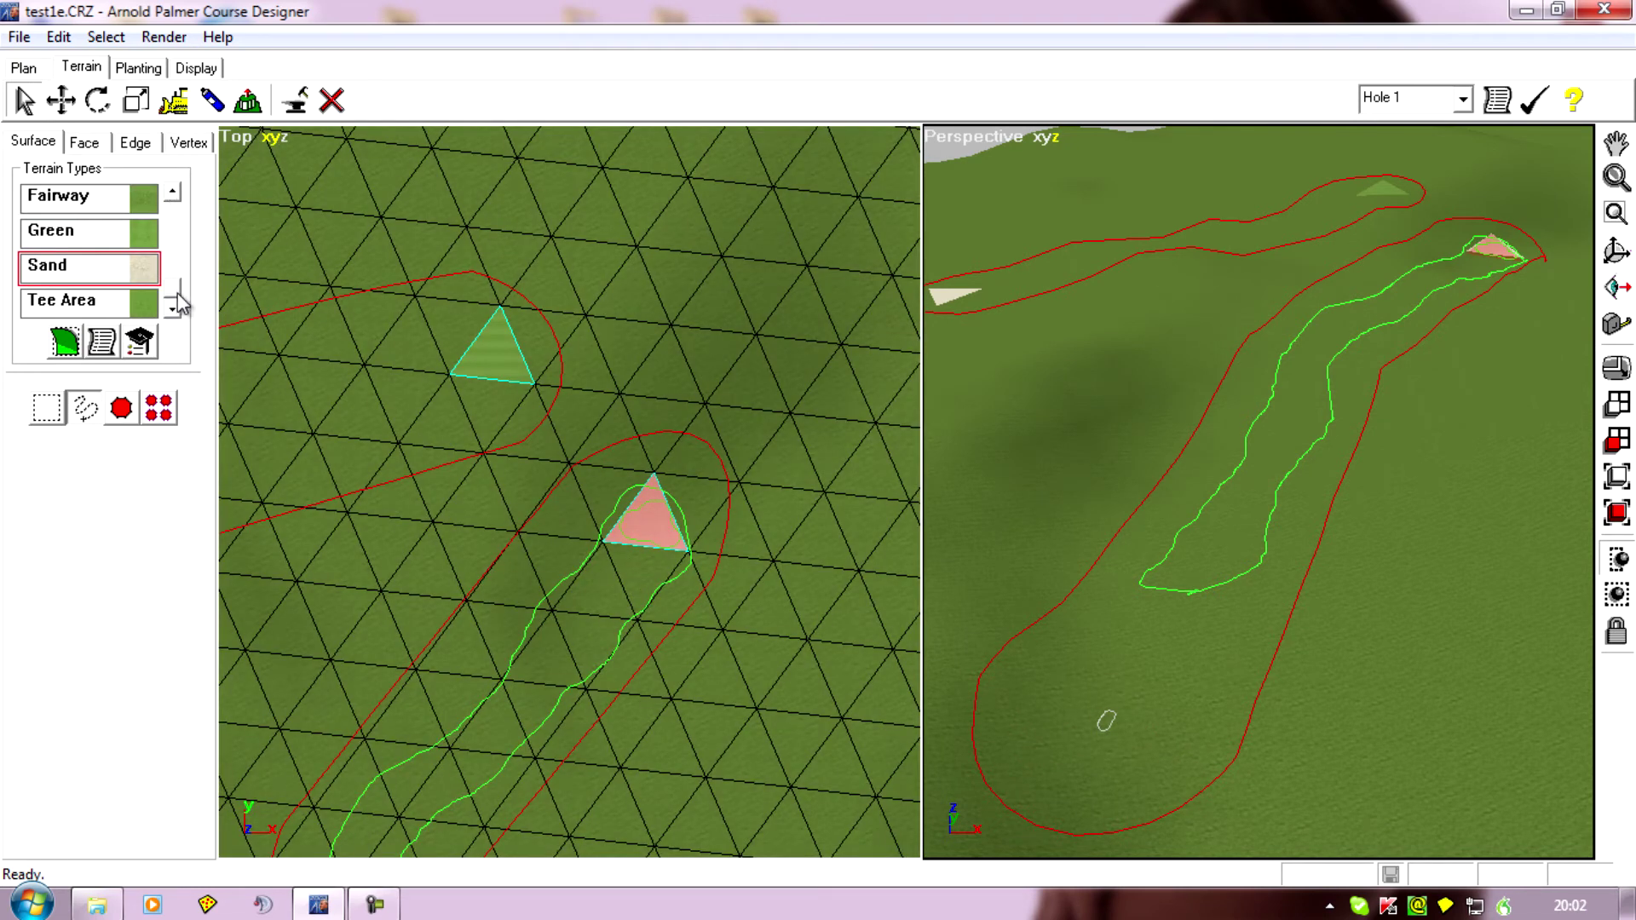
{"action": "left_click_drag", "start_coordinate": [177, 293], "coordinate": [177, 202]}
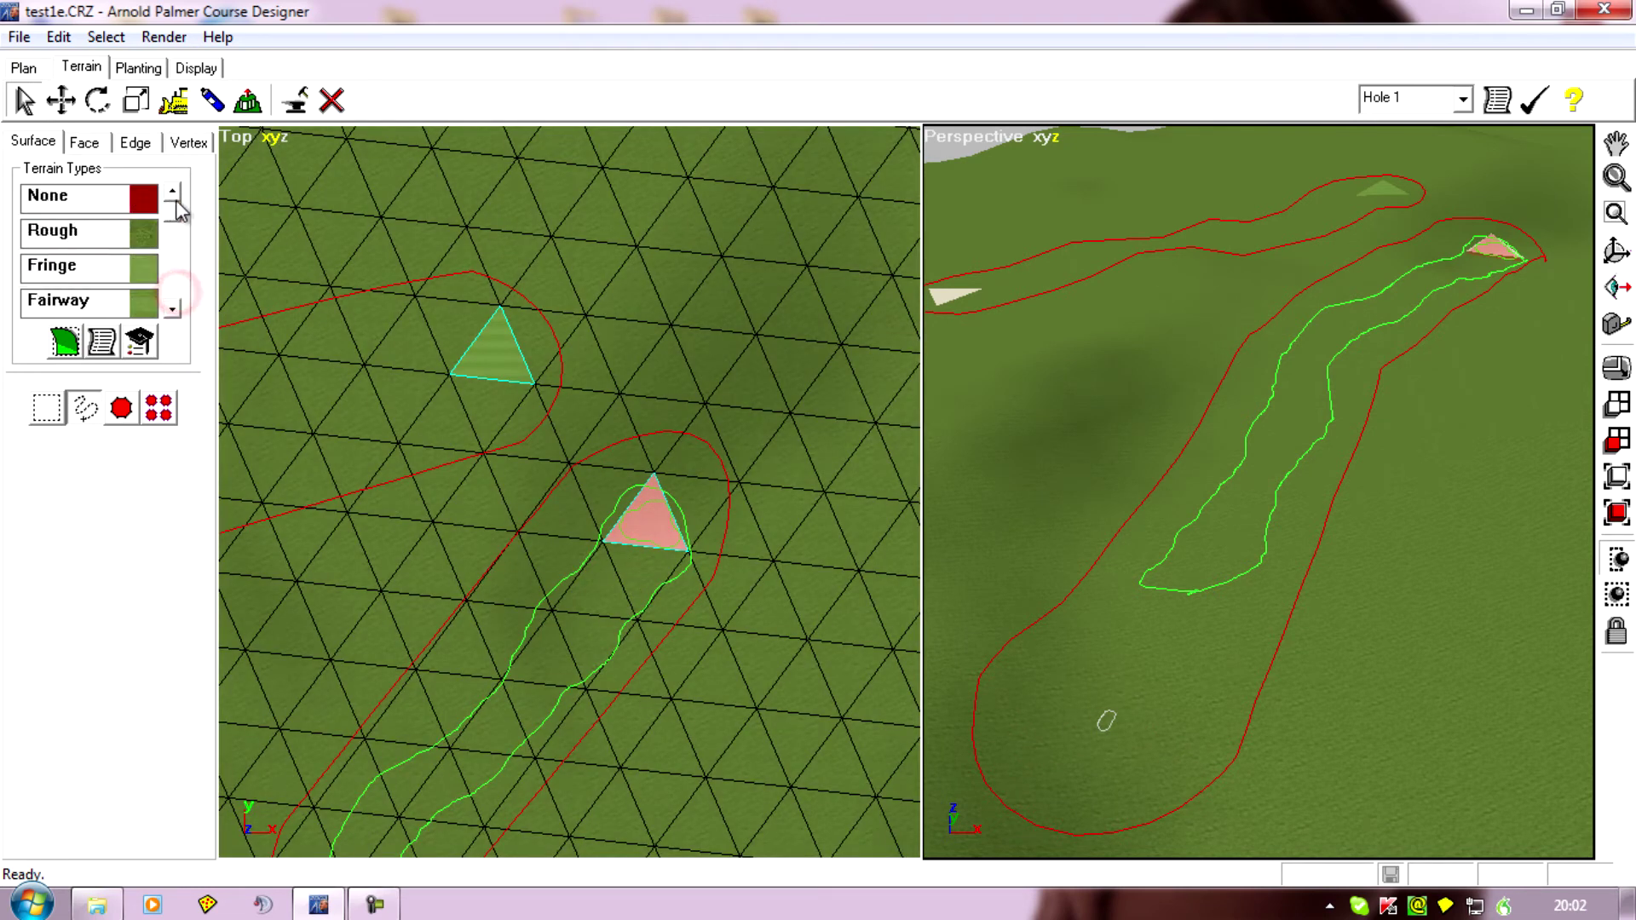
{"action": "left_click", "coordinate": [61, 233]}
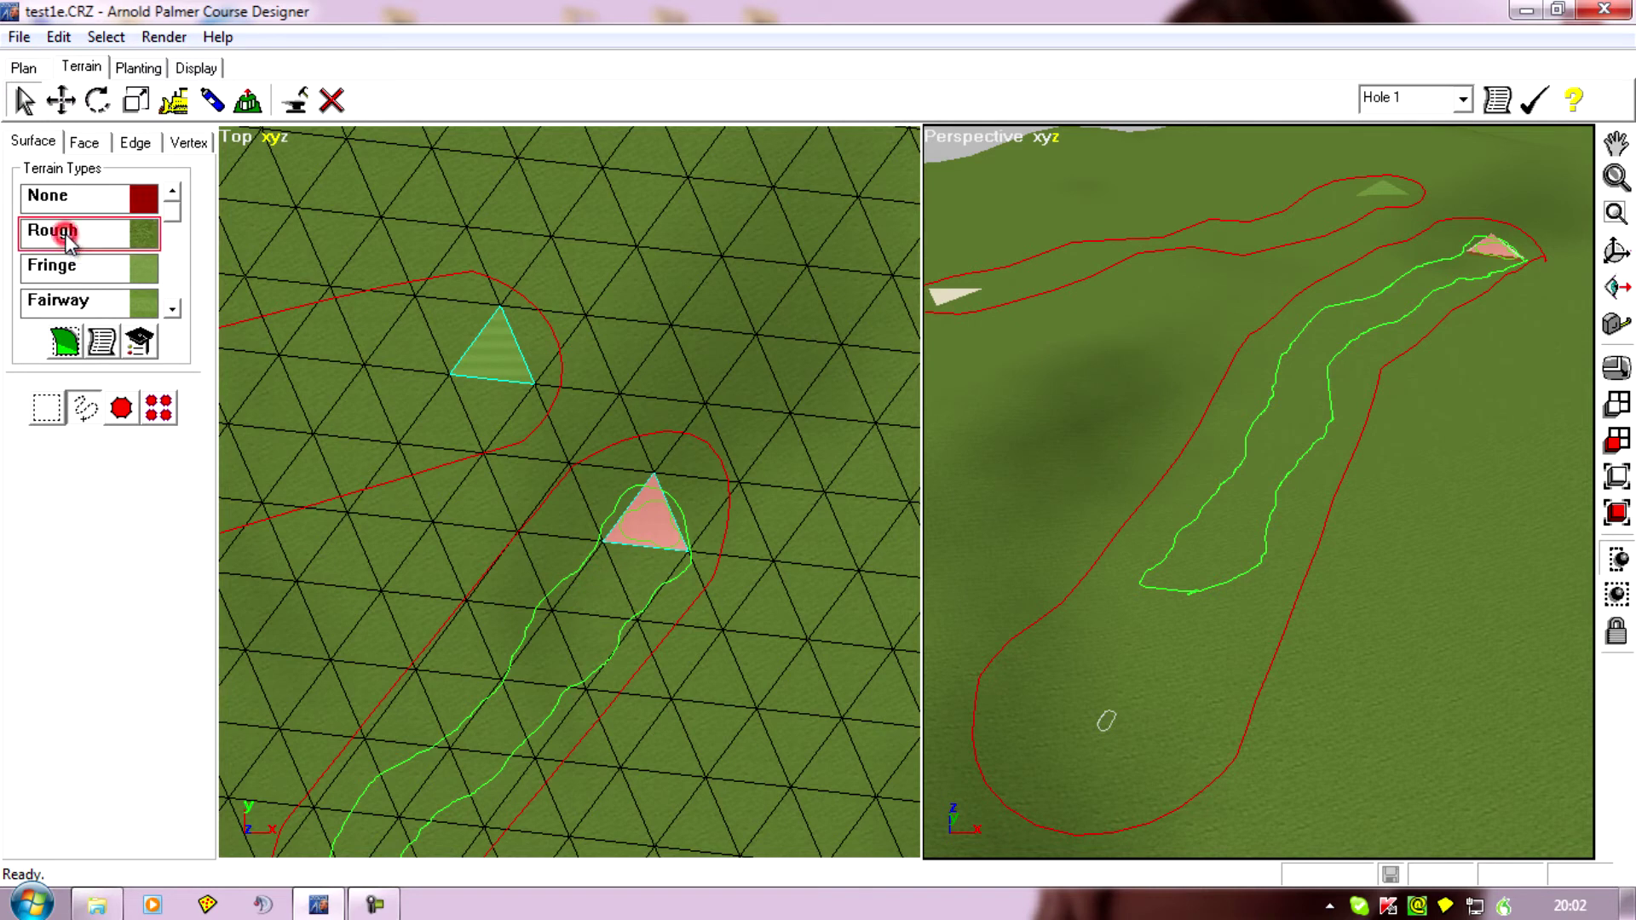
{"action": "left_click", "coordinate": [64, 342]}
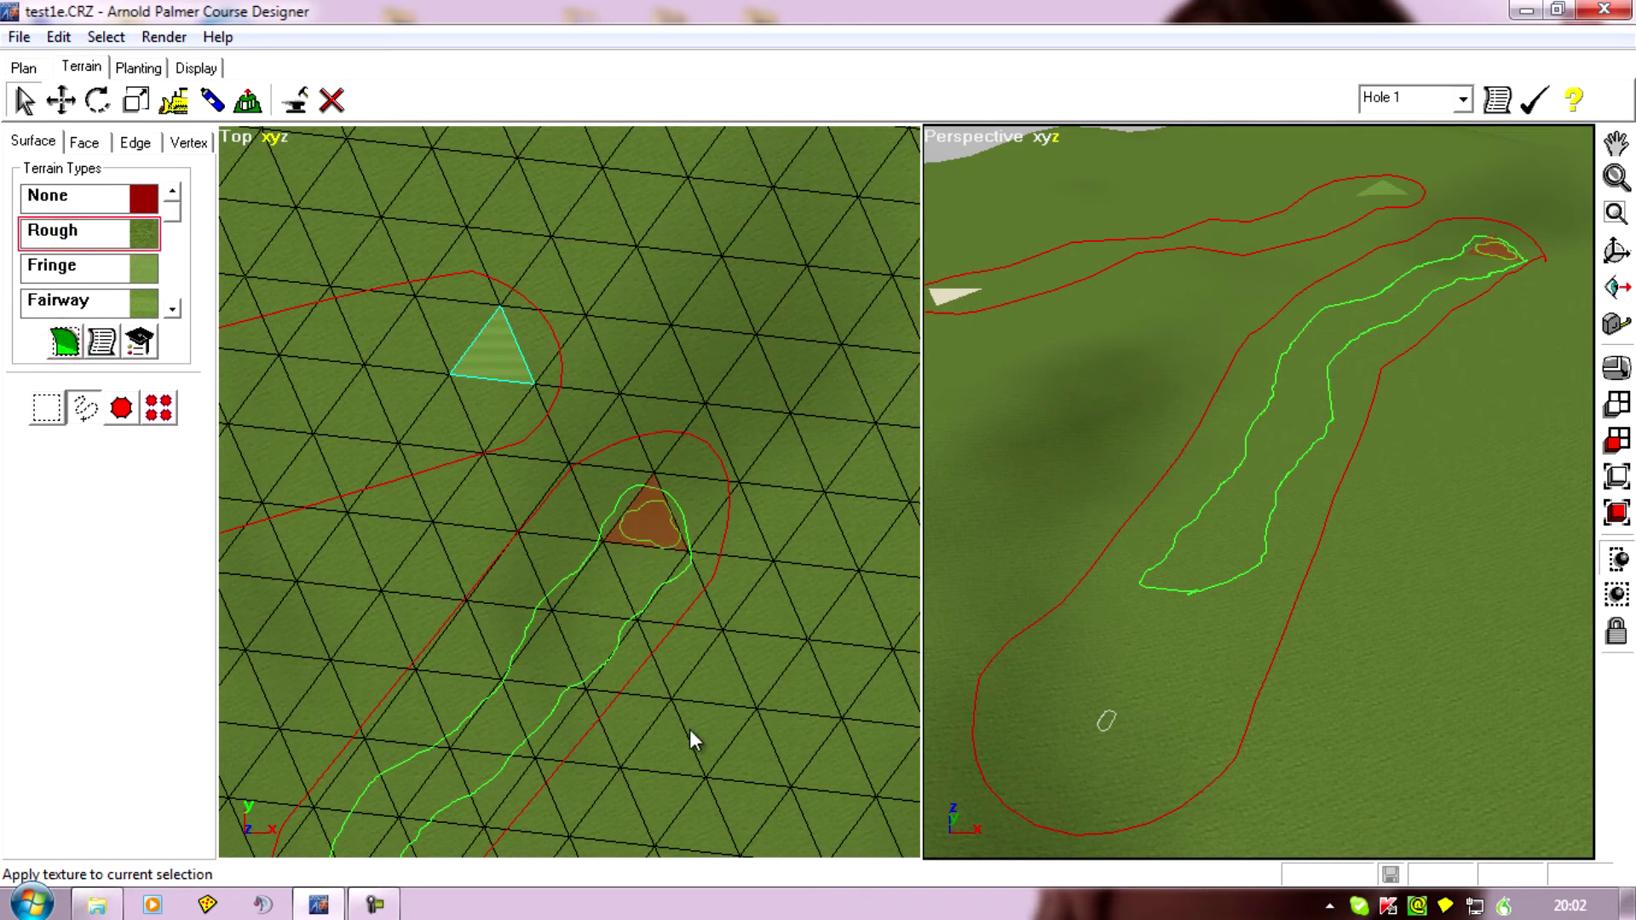
Inspect Hole 1's tee, green and long outline in the top view, both close up and together with the neighbouring hole
{"action": "scroll", "coordinate": [690, 731], "scroll_direction": "down", "scroll_amount": 3}
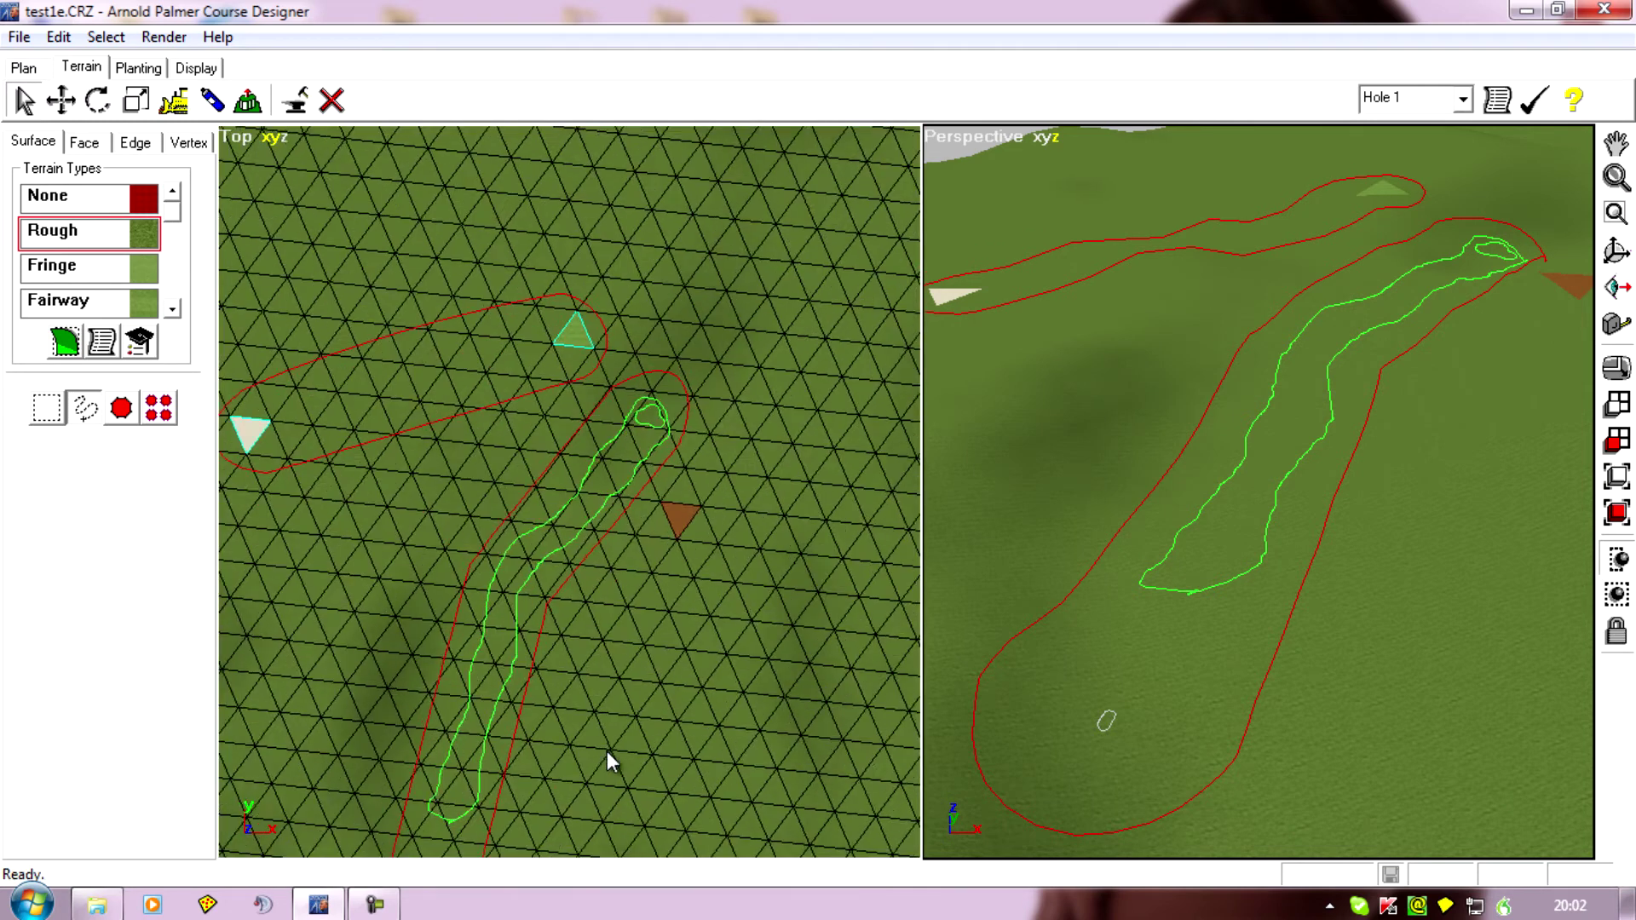
{"action": "scroll", "coordinate": [607, 749], "scroll_direction": "up", "scroll_amount": 3}
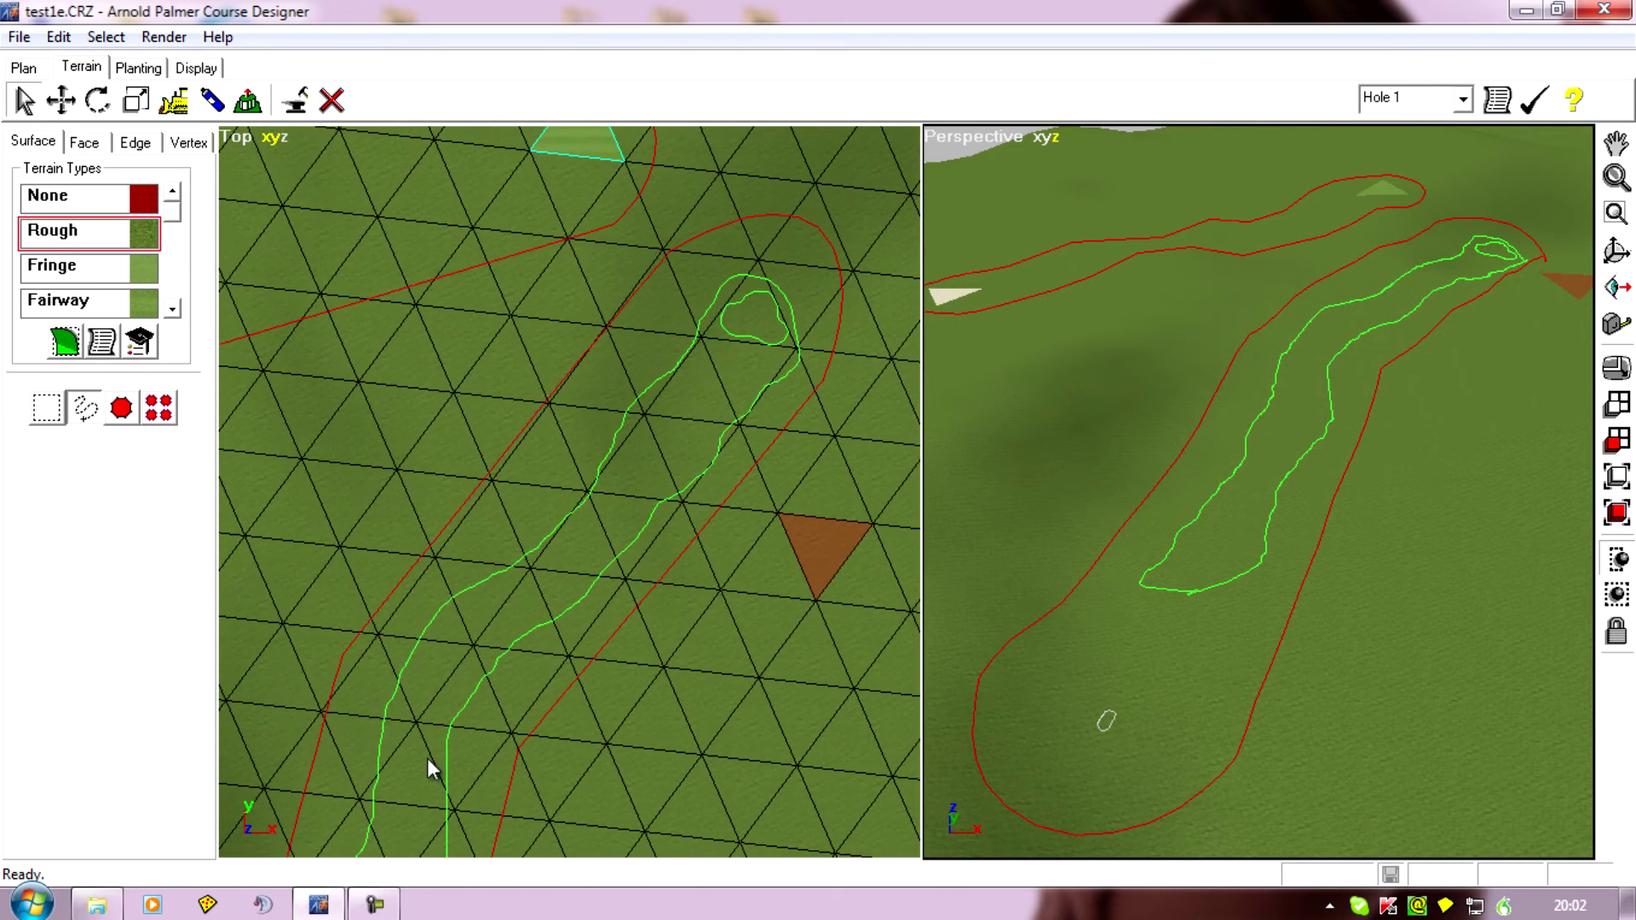
{"action": "scroll", "coordinate": [624, 697], "scroll_direction": "down", "scroll_amount": 2}
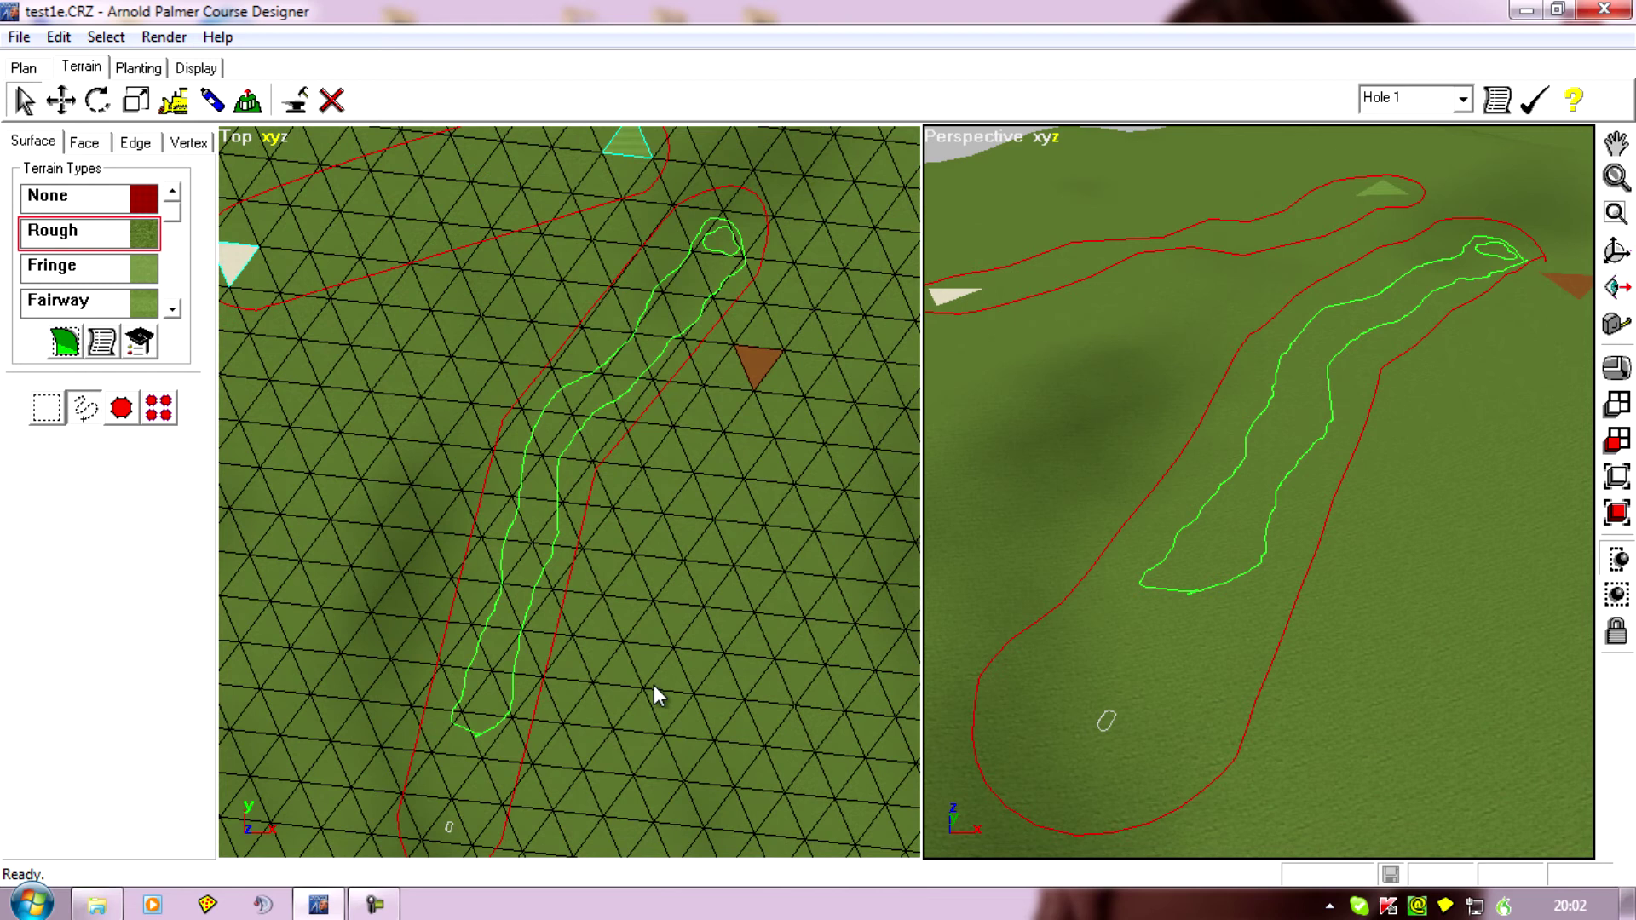
{"action": "left_click_drag", "start_coordinate": [654, 685], "coordinate": [681, 538]}
{"action": "scroll", "coordinate": [614, 712], "scroll_direction": "up", "scroll_amount": 3}
{"action": "left_click_drag", "start_coordinate": [614, 712], "coordinate": [677, 617]}
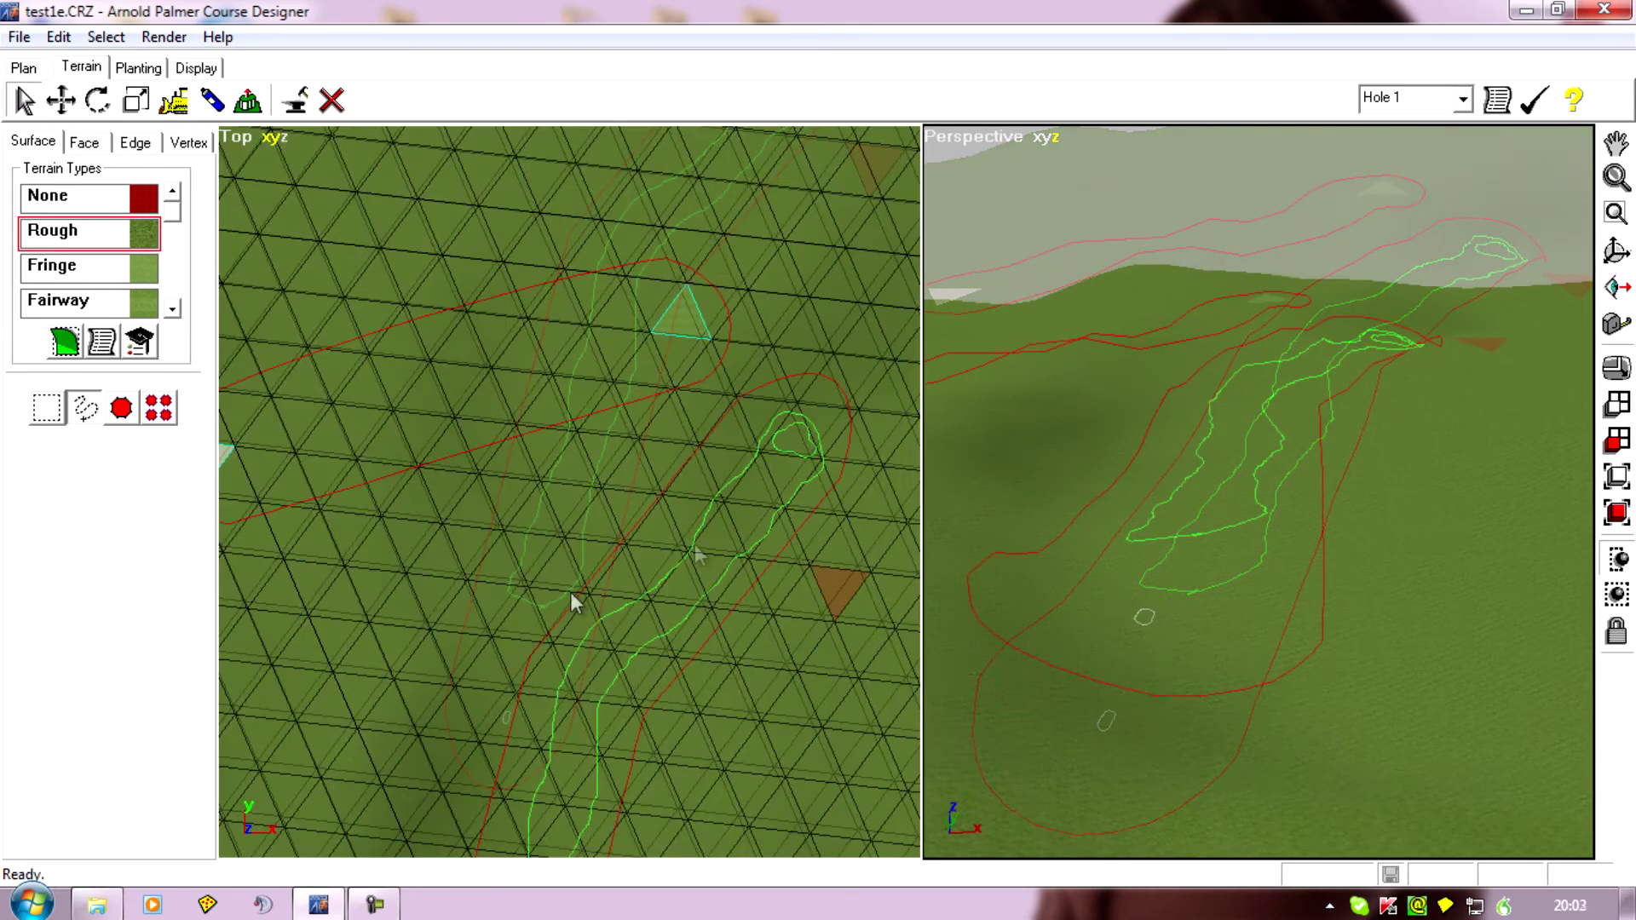
{"action": "scroll", "coordinate": [570, 592], "scroll_direction": "down", "scroll_amount": 3}
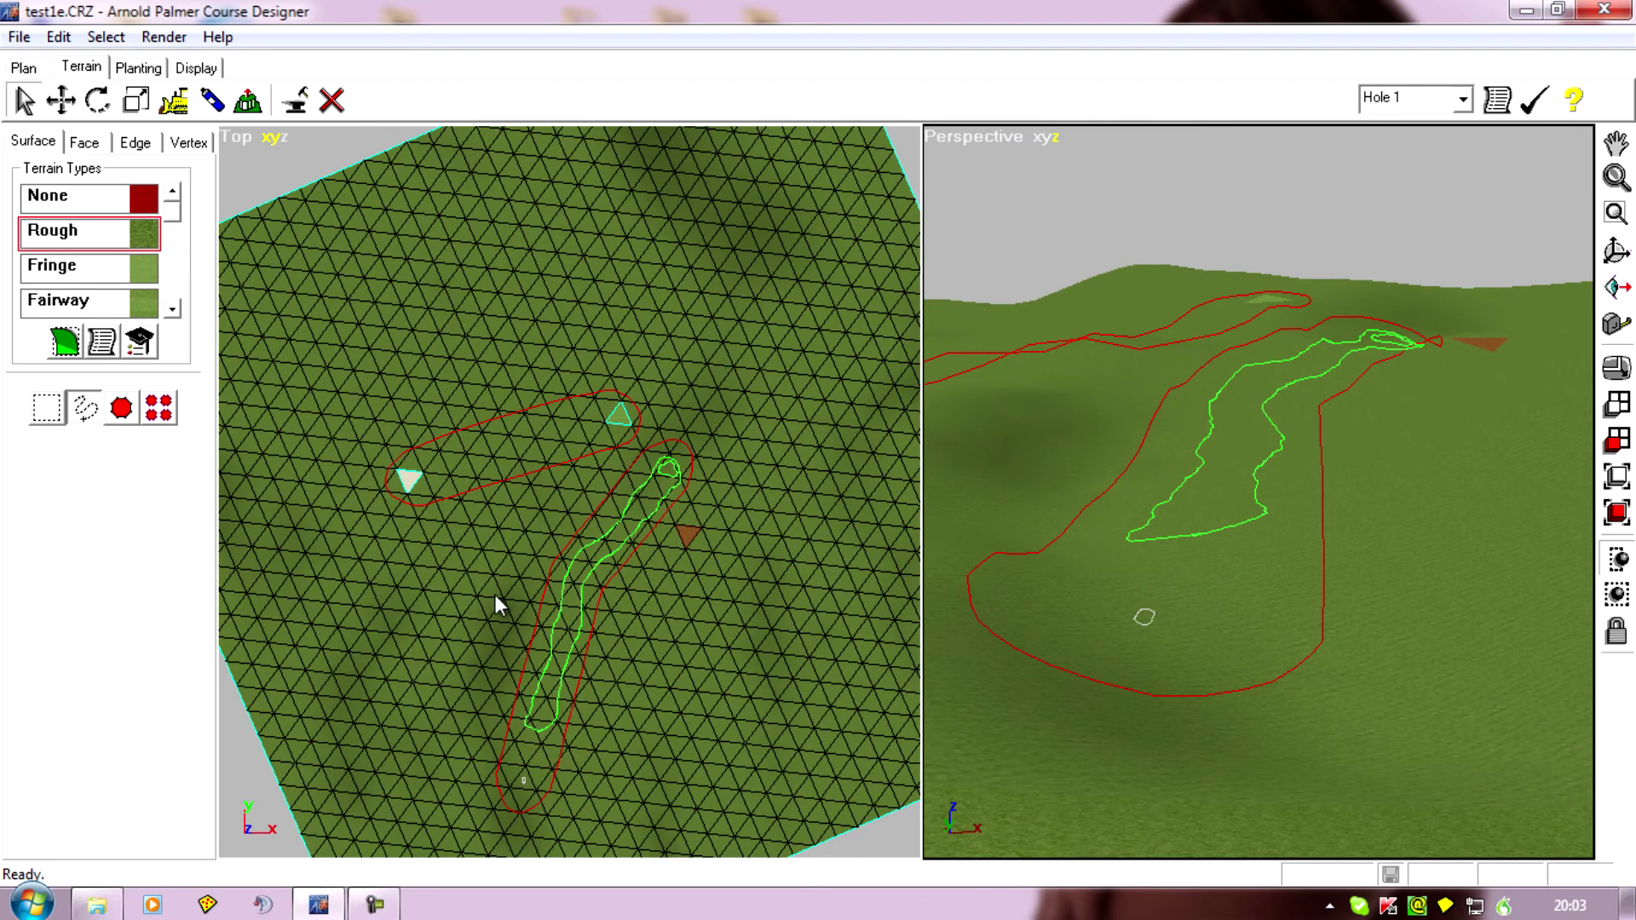
Draw a small elongated freehand Tee Area terrain shape around the centre line's end inside the second hole's striped tee triangle
{"action": "scroll", "coordinate": [508, 566], "scroll_direction": "up", "scroll_amount": 5}
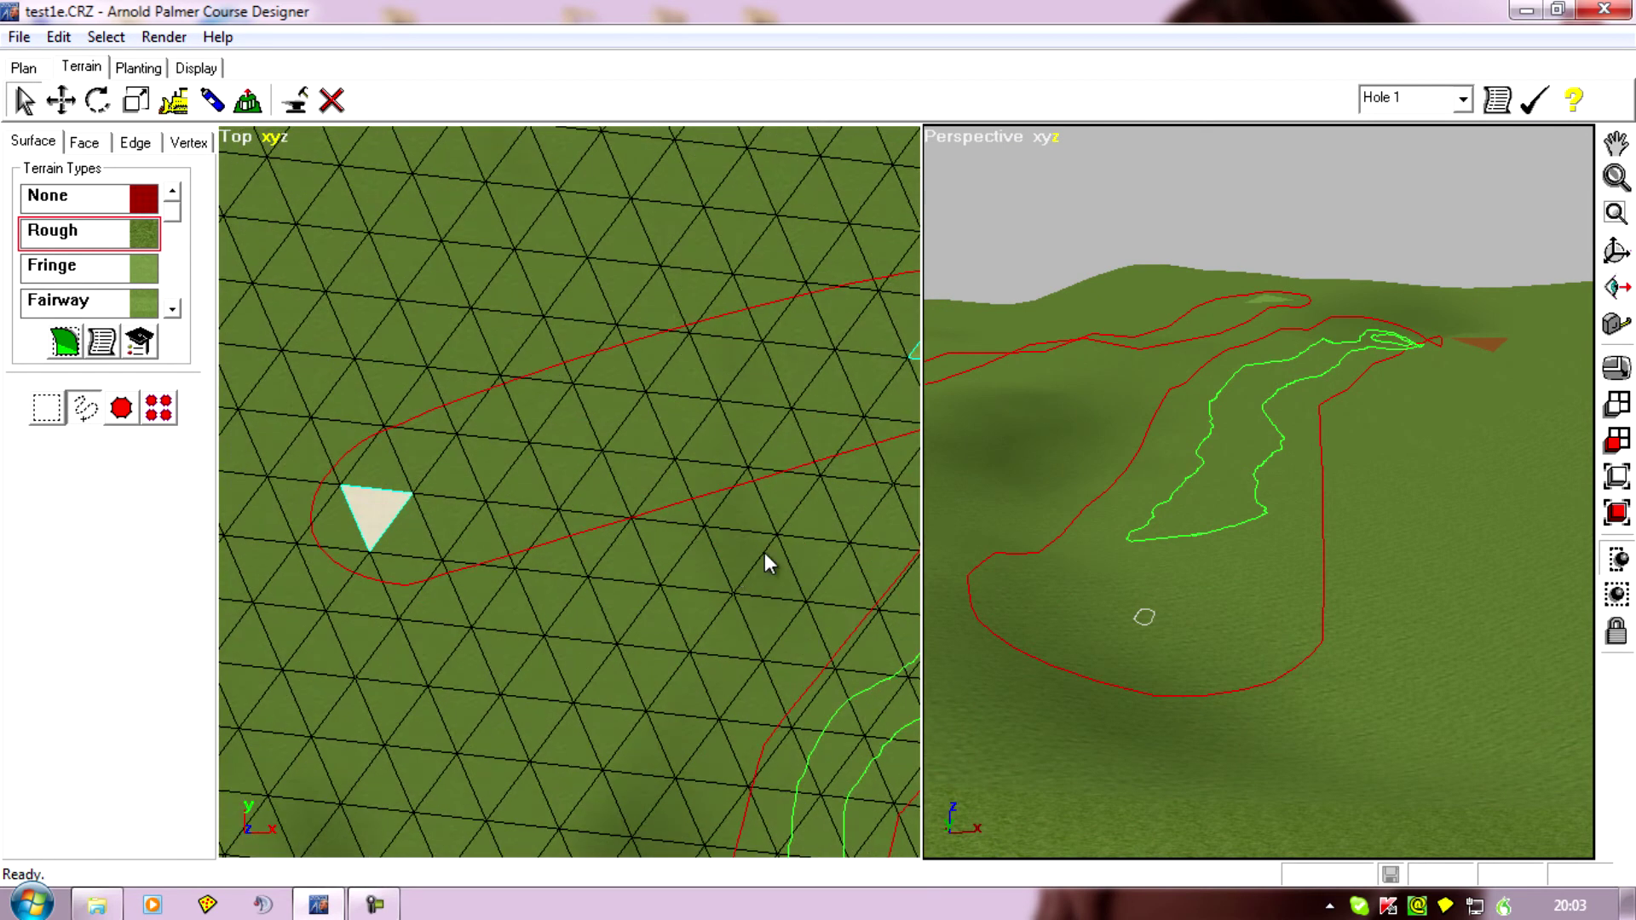
{"action": "scroll", "coordinate": [511, 588], "scroll_direction": "up", "scroll_amount": 5}
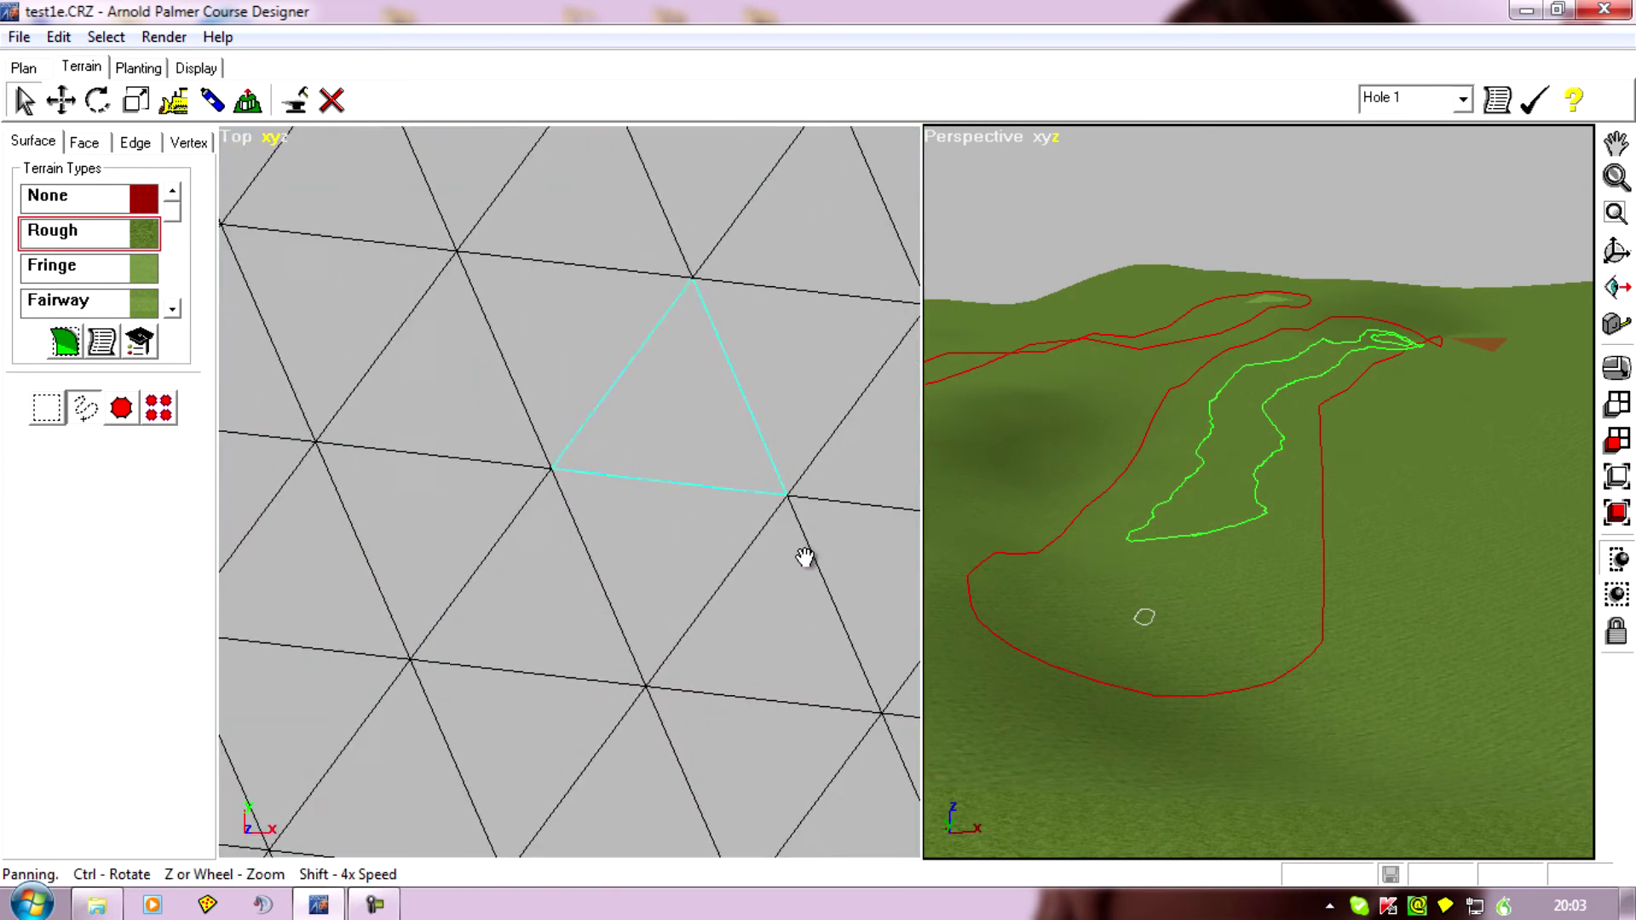
{"action": "scroll", "coordinate": [801, 559], "scroll_direction": "up", "scroll_amount": 2}
{"action": "left_click_drag", "start_coordinate": [800, 559], "coordinate": [595, 683]}
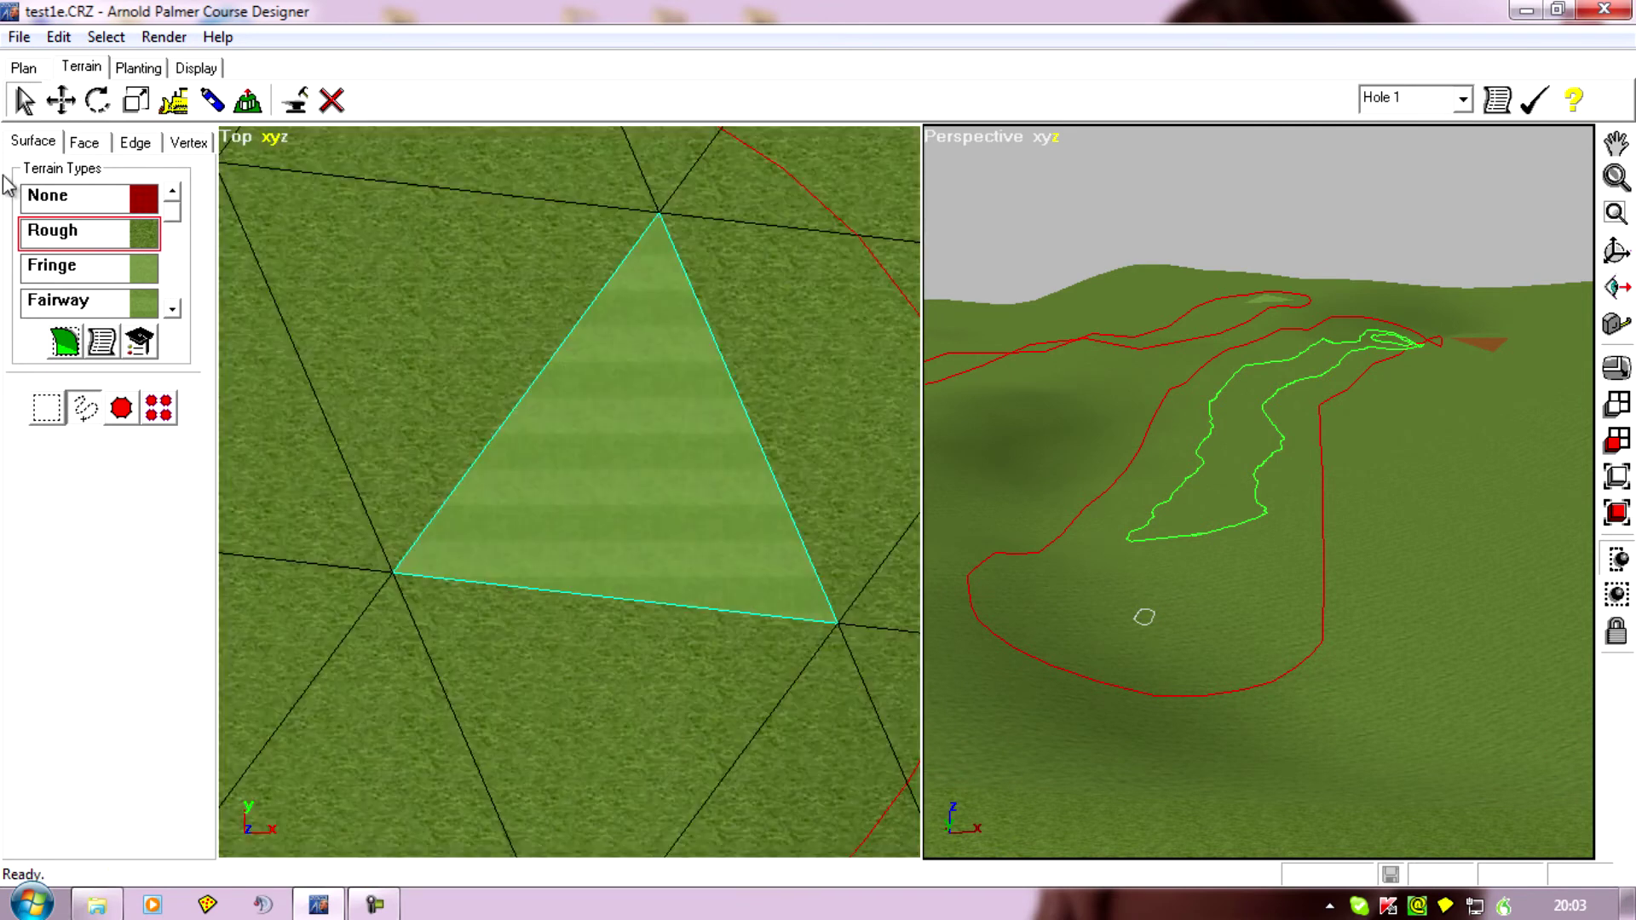
{"action": "left_click", "coordinate": [23, 67]}
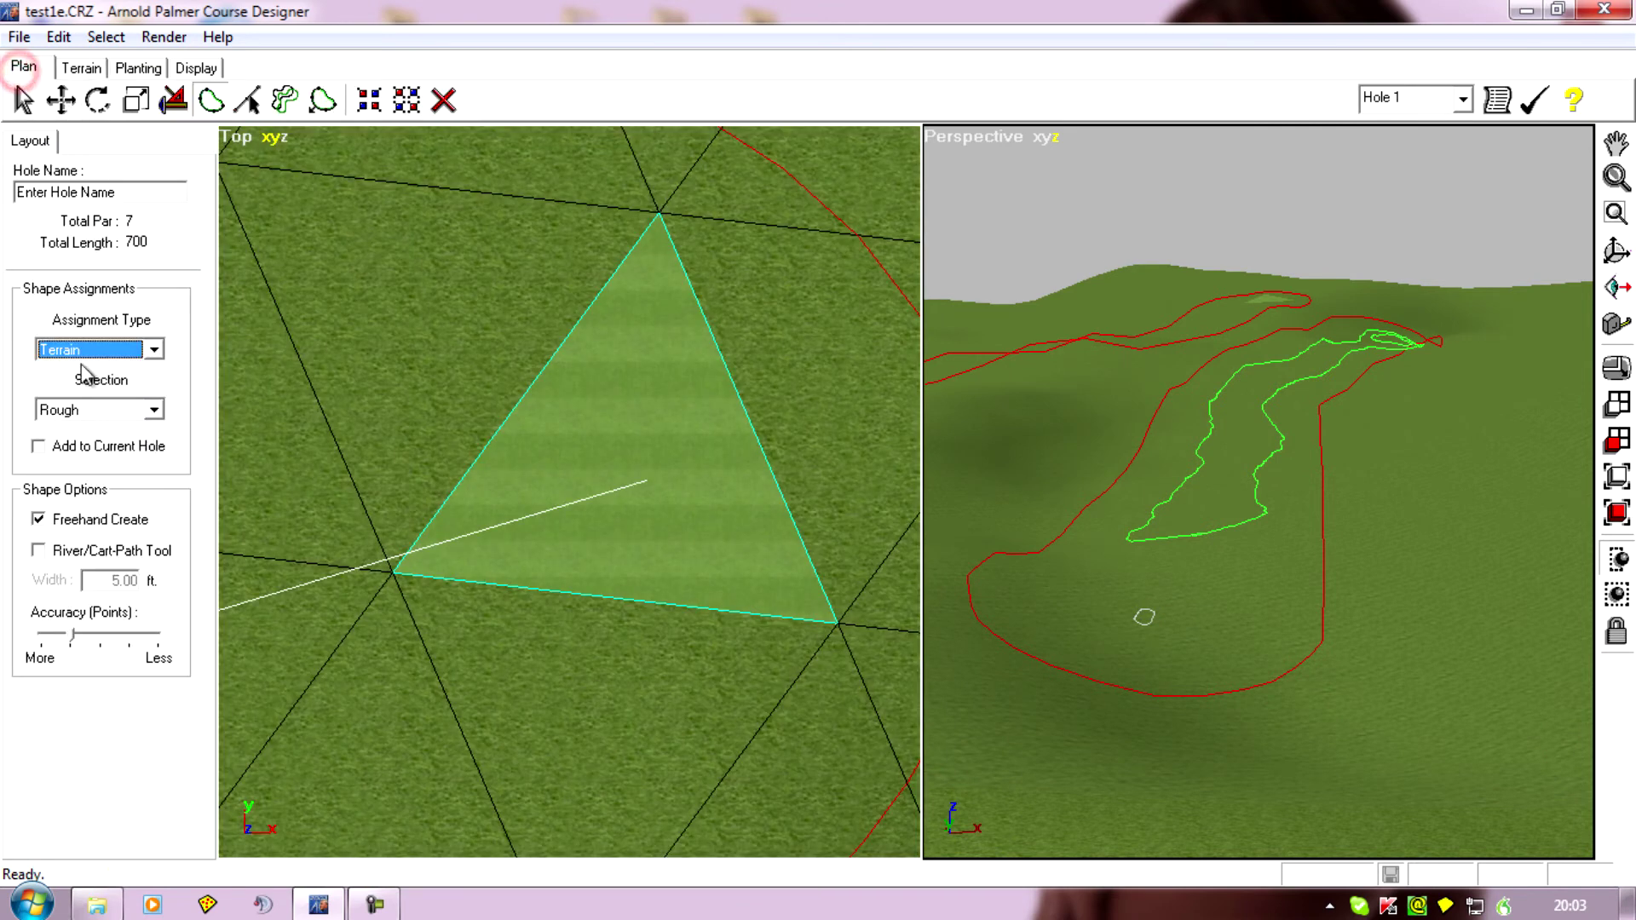
{"action": "left_click", "coordinate": [154, 409]}
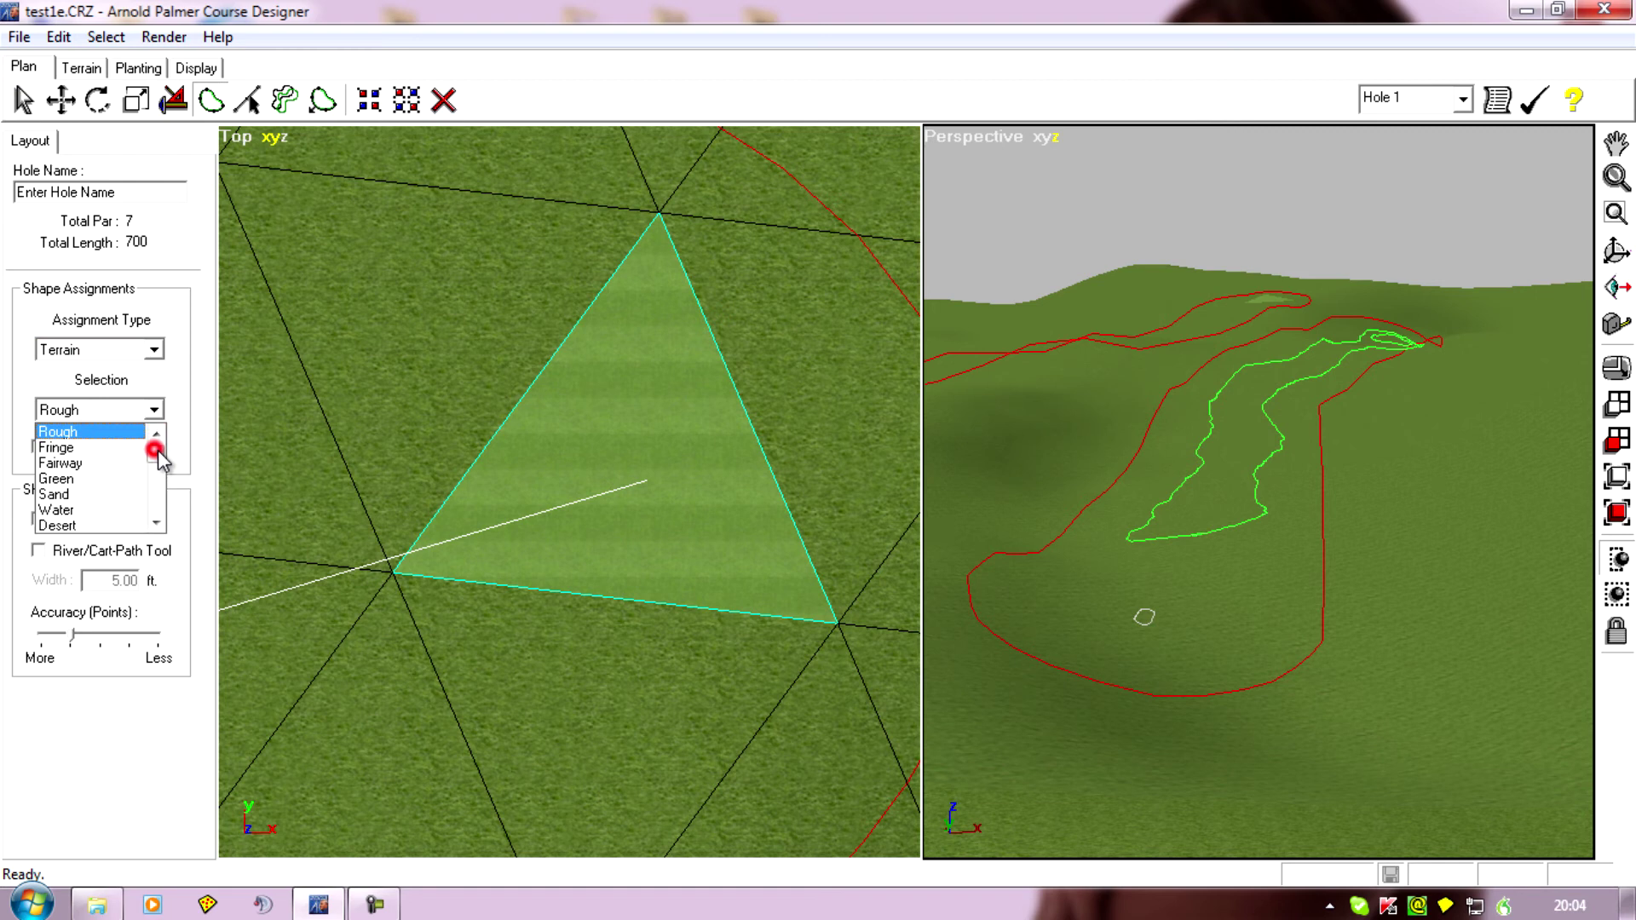
{"action": "left_click", "coordinate": [156, 452]}
{"action": "left_click", "coordinate": [79, 521]}
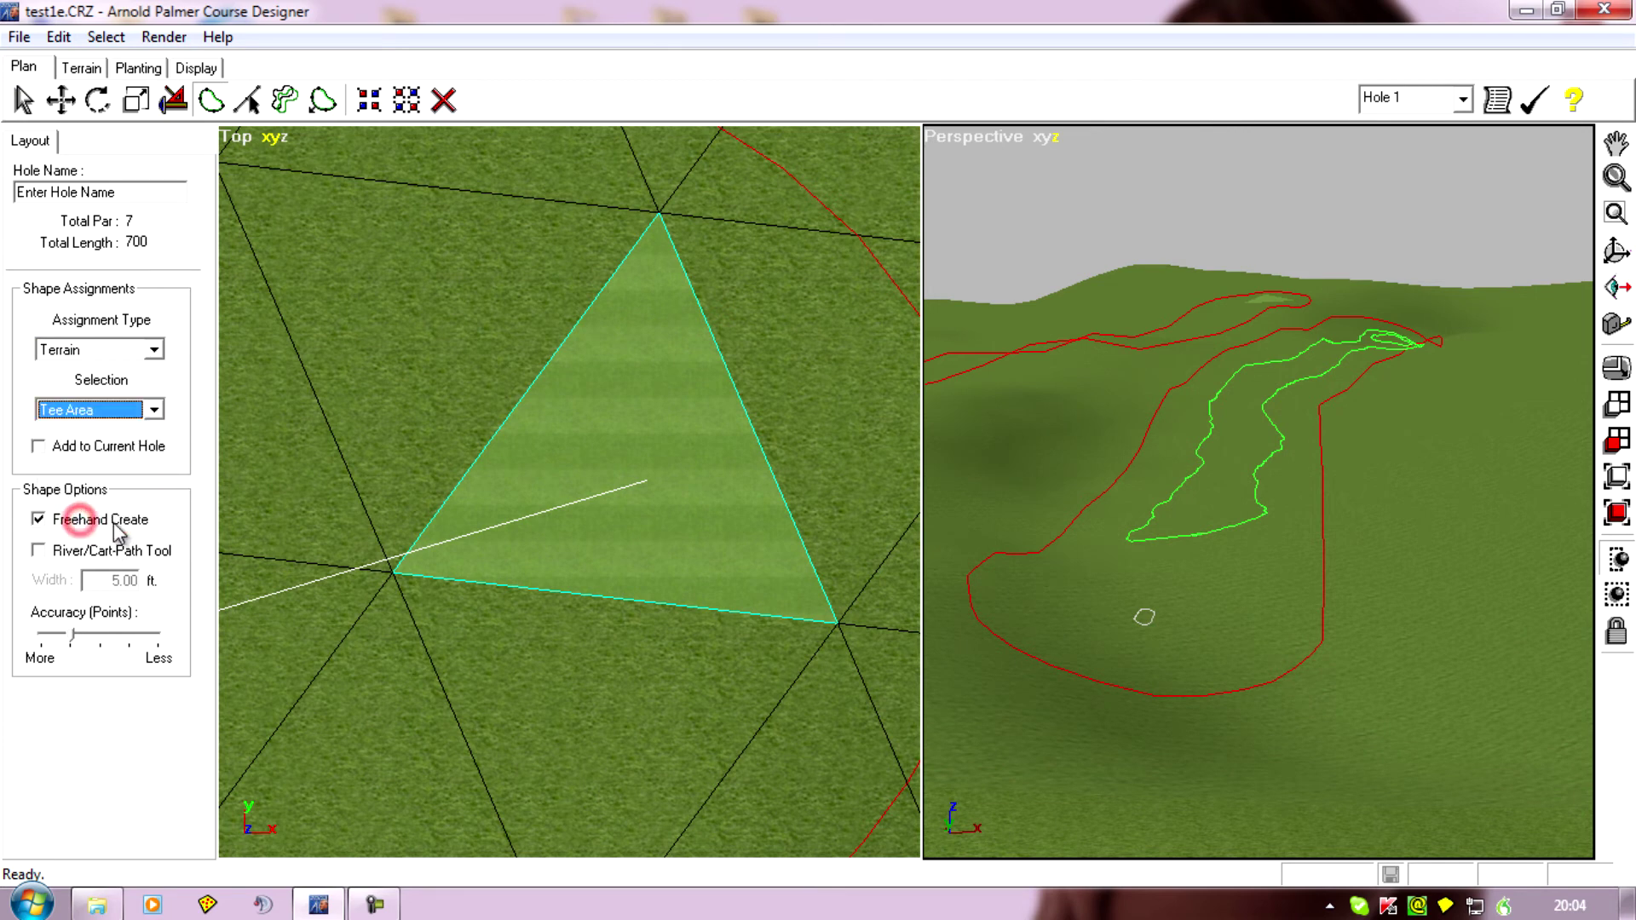
{"action": "left_click", "coordinate": [581, 475]}
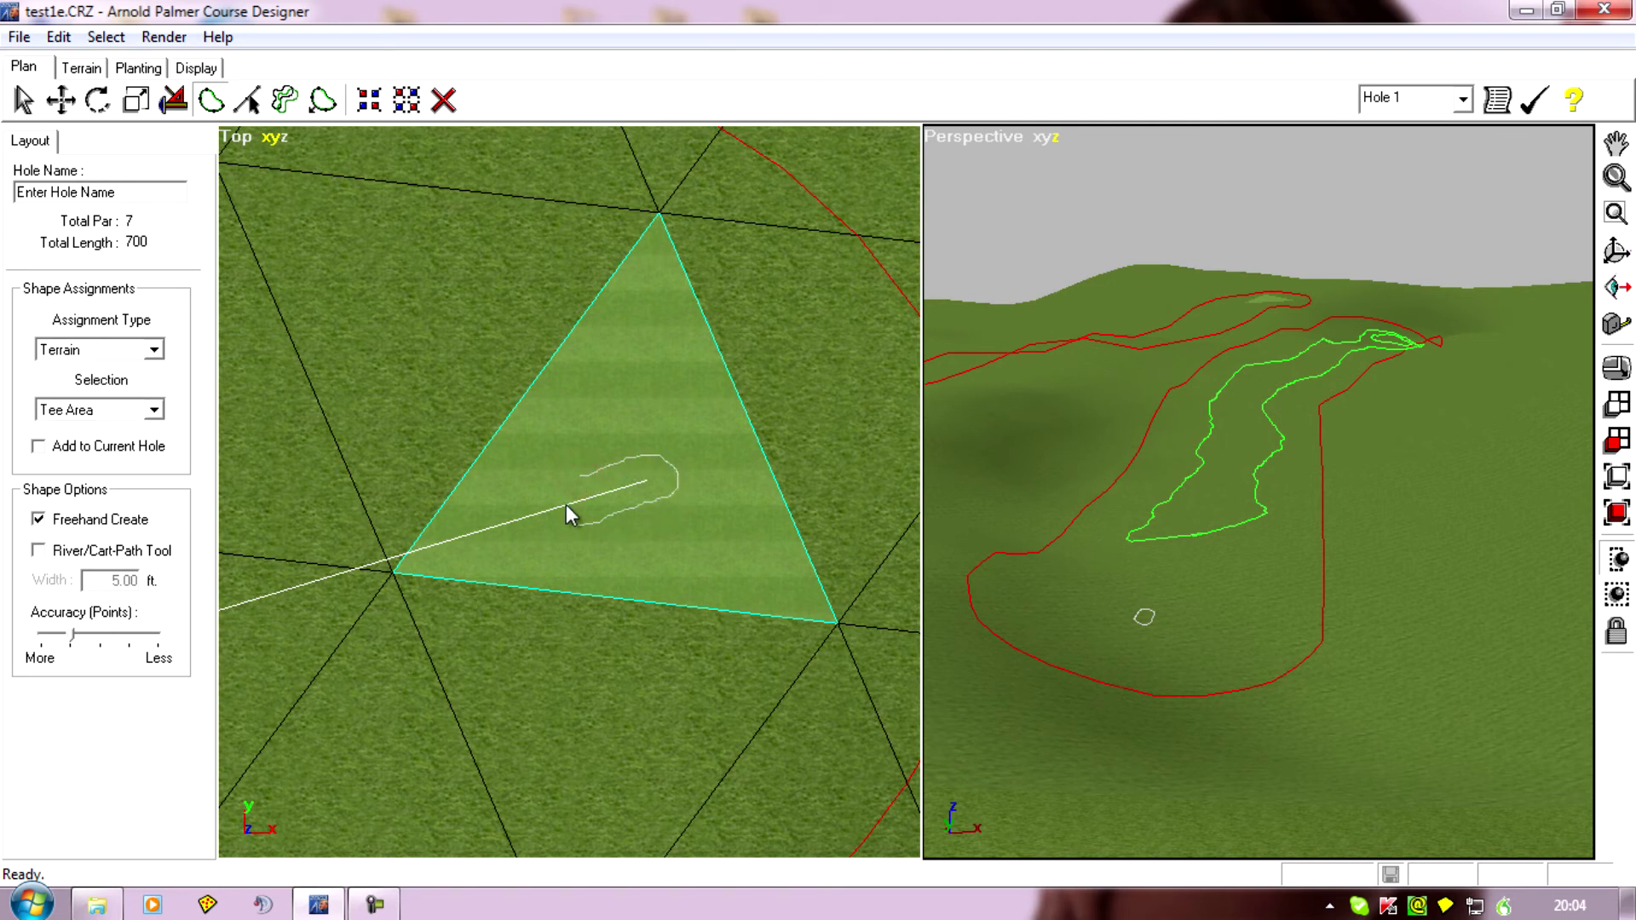
{"action": "left_click_drag", "start_coordinate": [577, 487], "coordinate": [580, 489]}
Draw a freehand Green terrain shape around the route's end at the second hole's sand triangle, leaving the triangle's corners partly outside
{"action": "scroll", "coordinate": [673, 558], "scroll_direction": "down", "scroll_amount": 3}
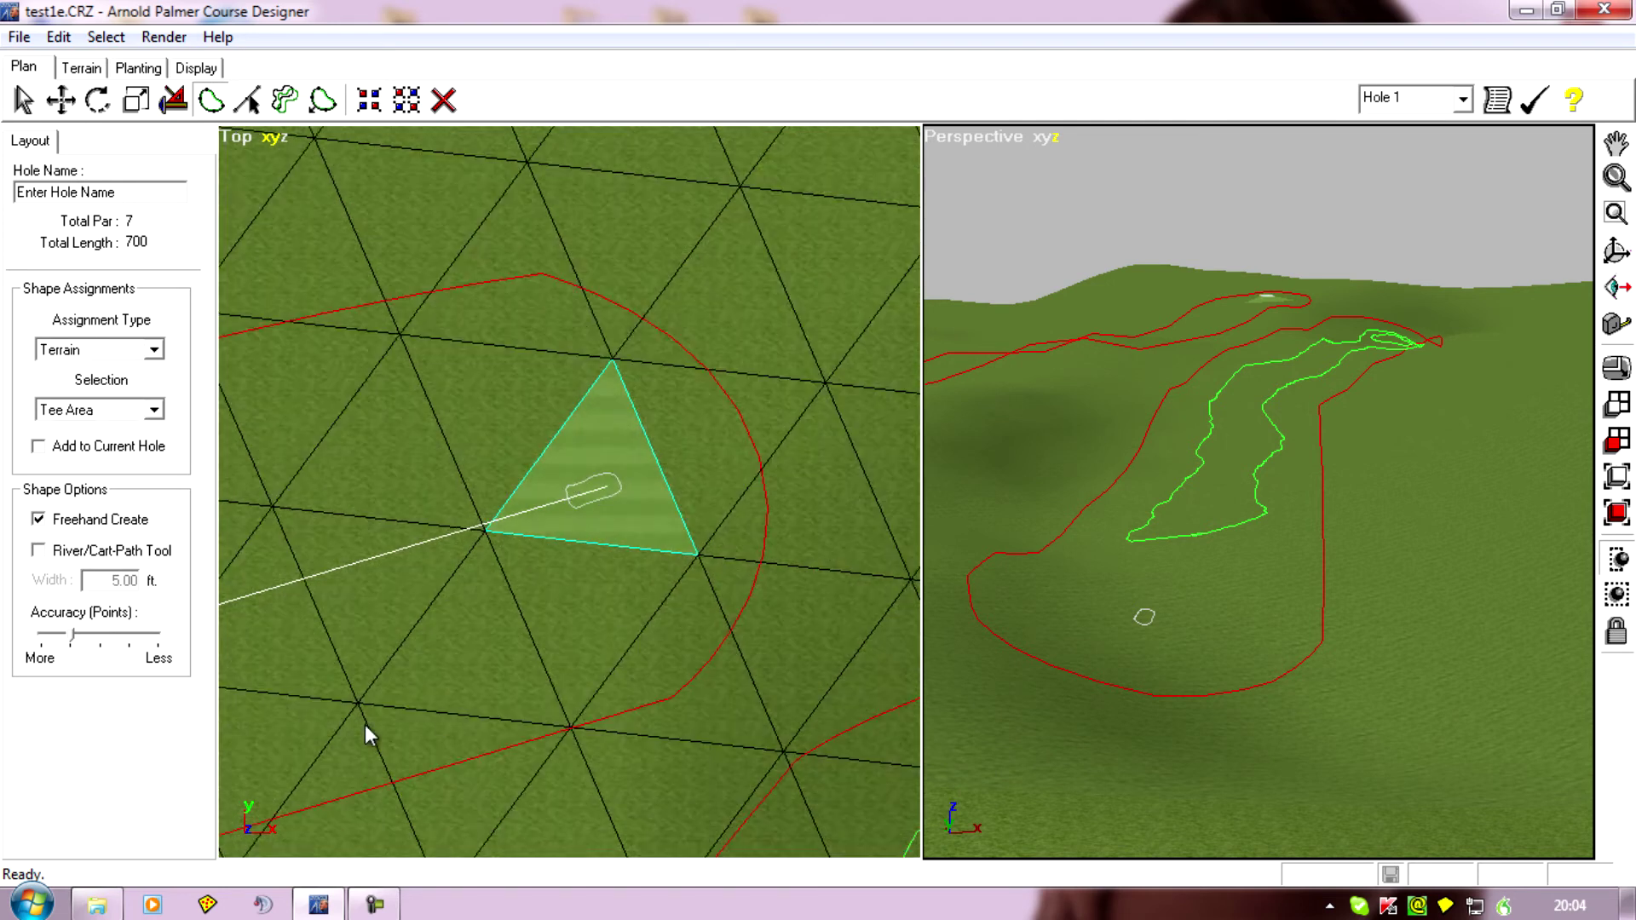
{"action": "left_click_drag", "start_coordinate": [364, 725], "coordinate": [721, 560]}
{"action": "scroll", "coordinate": [720, 560], "scroll_direction": "down", "scroll_amount": 3}
{"action": "left_click_drag", "start_coordinate": [395, 754], "coordinate": [890, 599]}
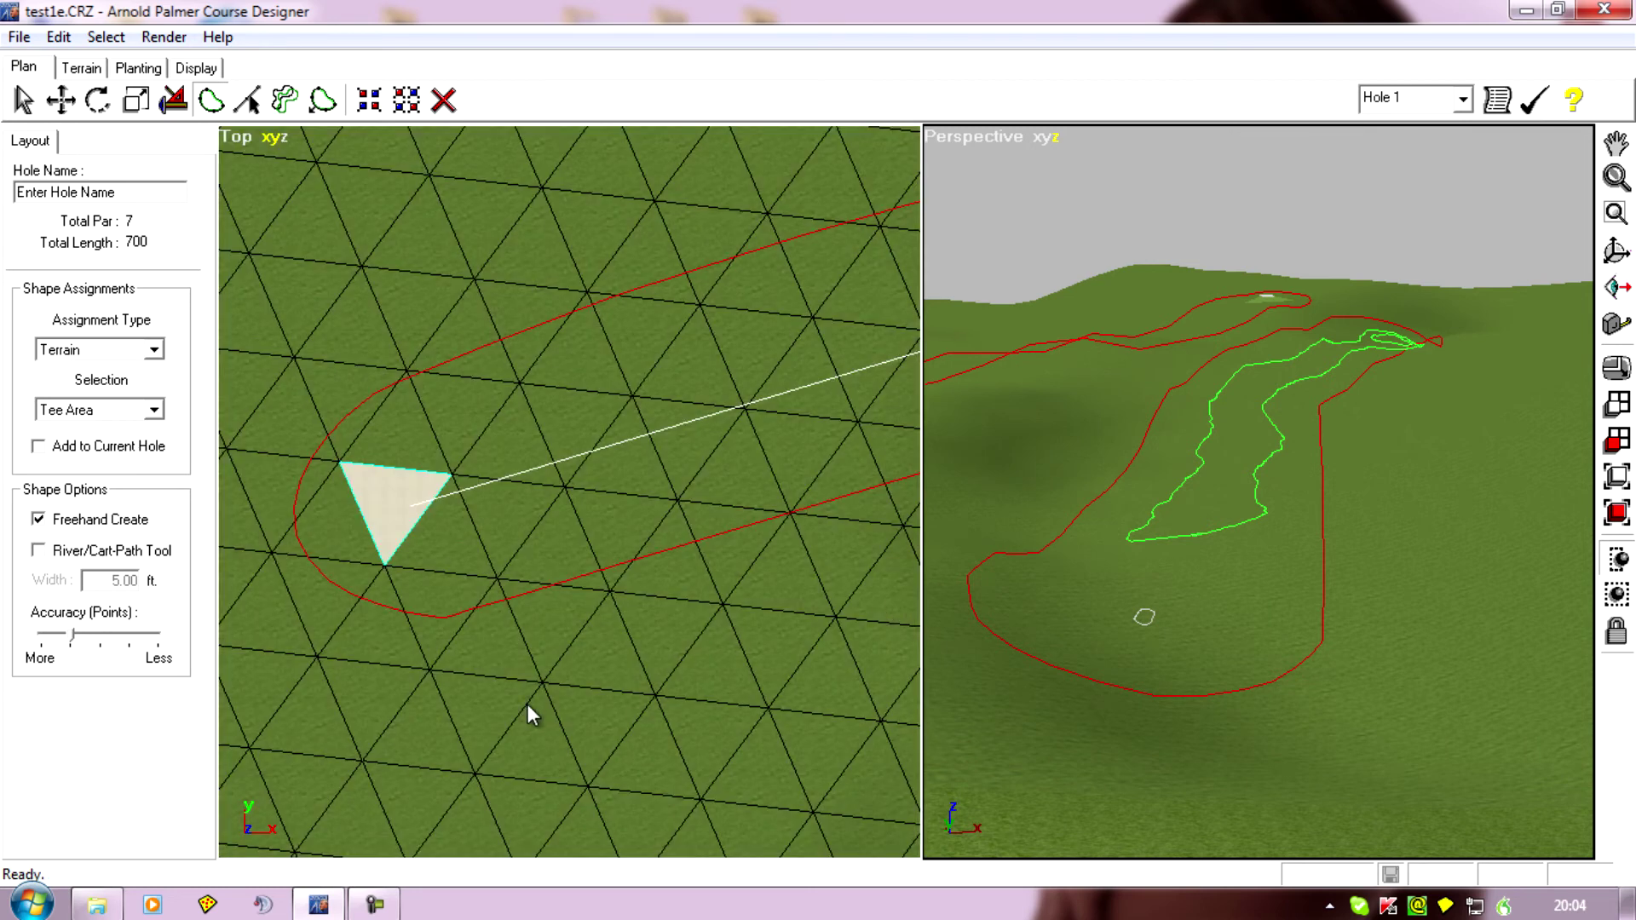
{"action": "left_click_drag", "start_coordinate": [529, 711], "coordinate": [661, 705]}
{"action": "scroll", "coordinate": [659, 696], "scroll_direction": "up", "scroll_amount": 4}
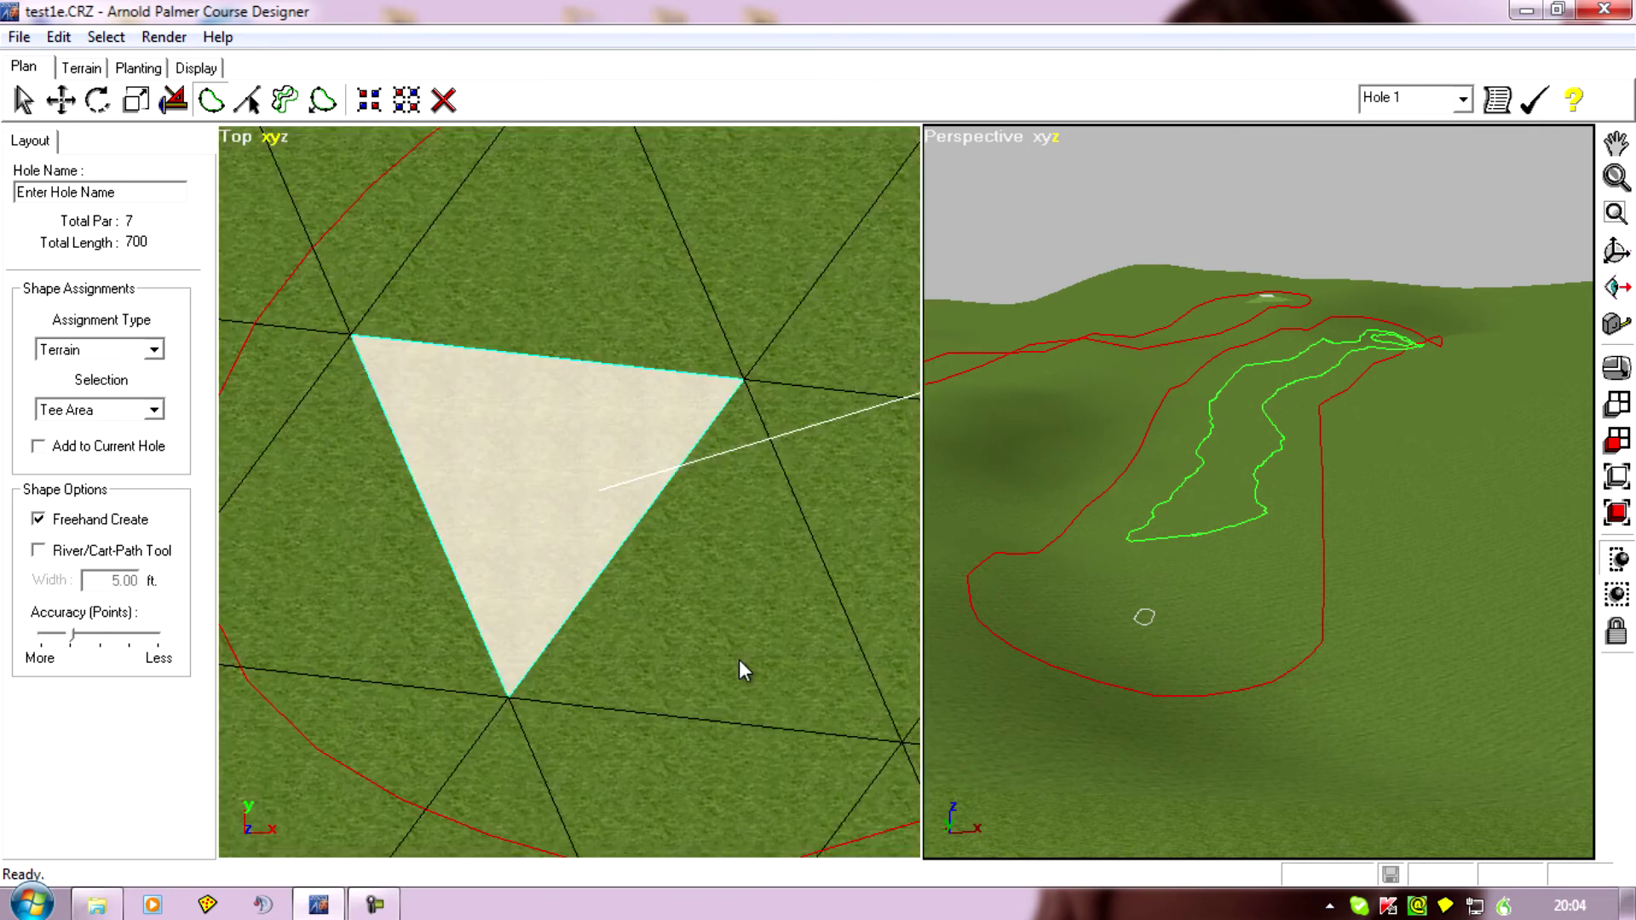
{"action": "scroll", "coordinate": [736, 658], "scroll_direction": "down", "scroll_amount": 1}
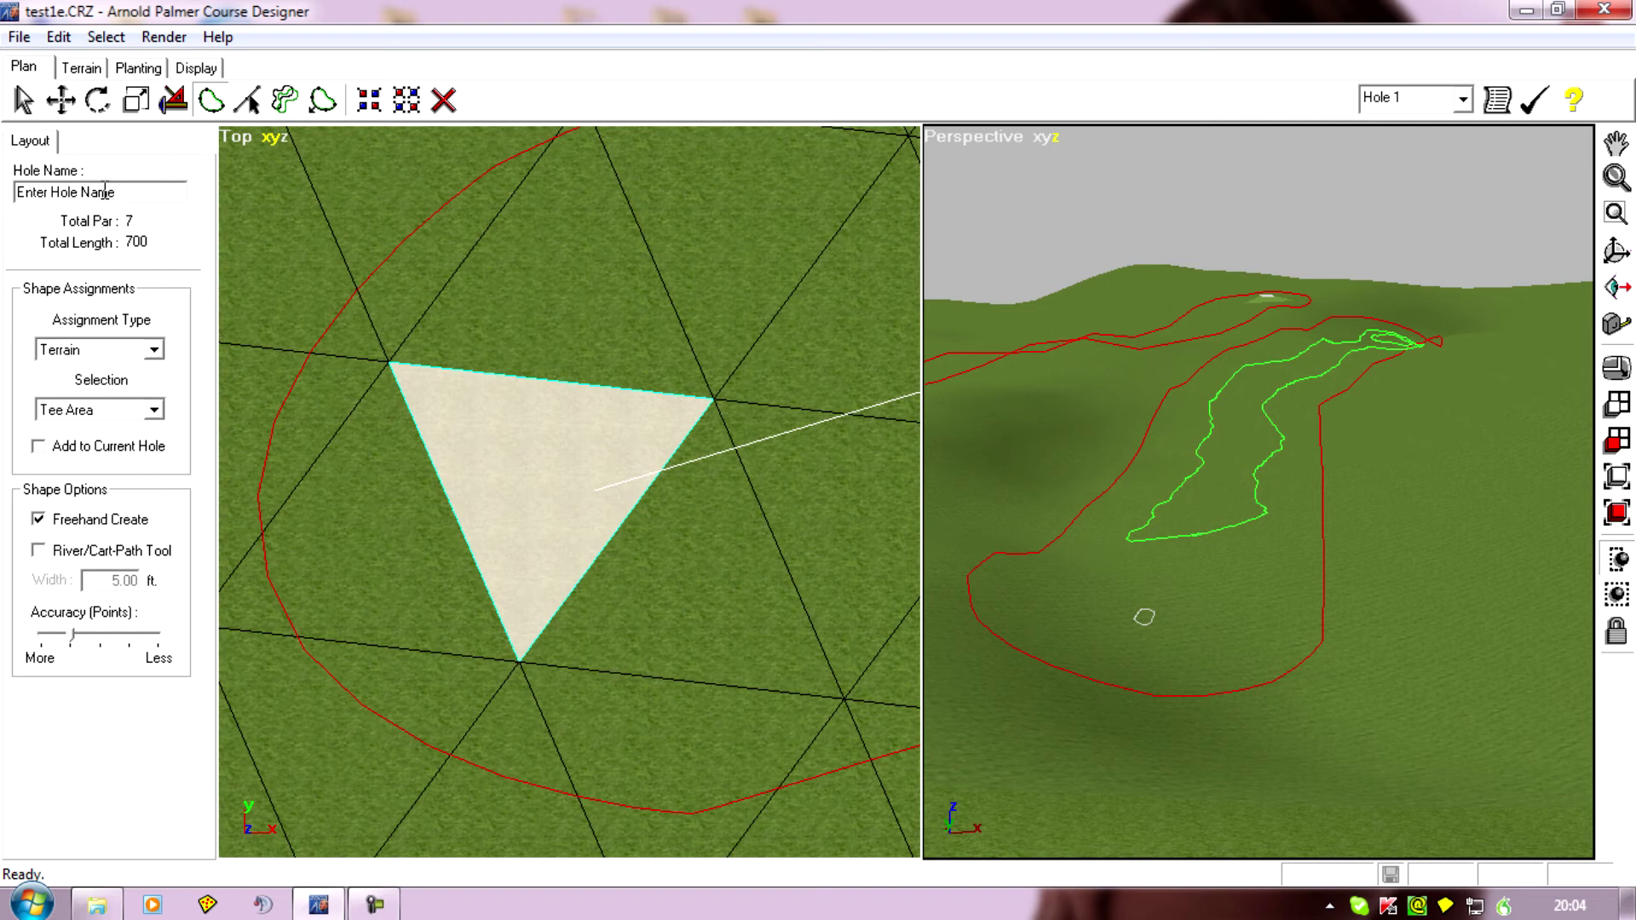
{"action": "left_click", "coordinate": [155, 409]}
{"action": "left_click_drag", "start_coordinate": [155, 502], "coordinate": [157, 430]}
{"action": "left_click", "coordinate": [77, 495]}
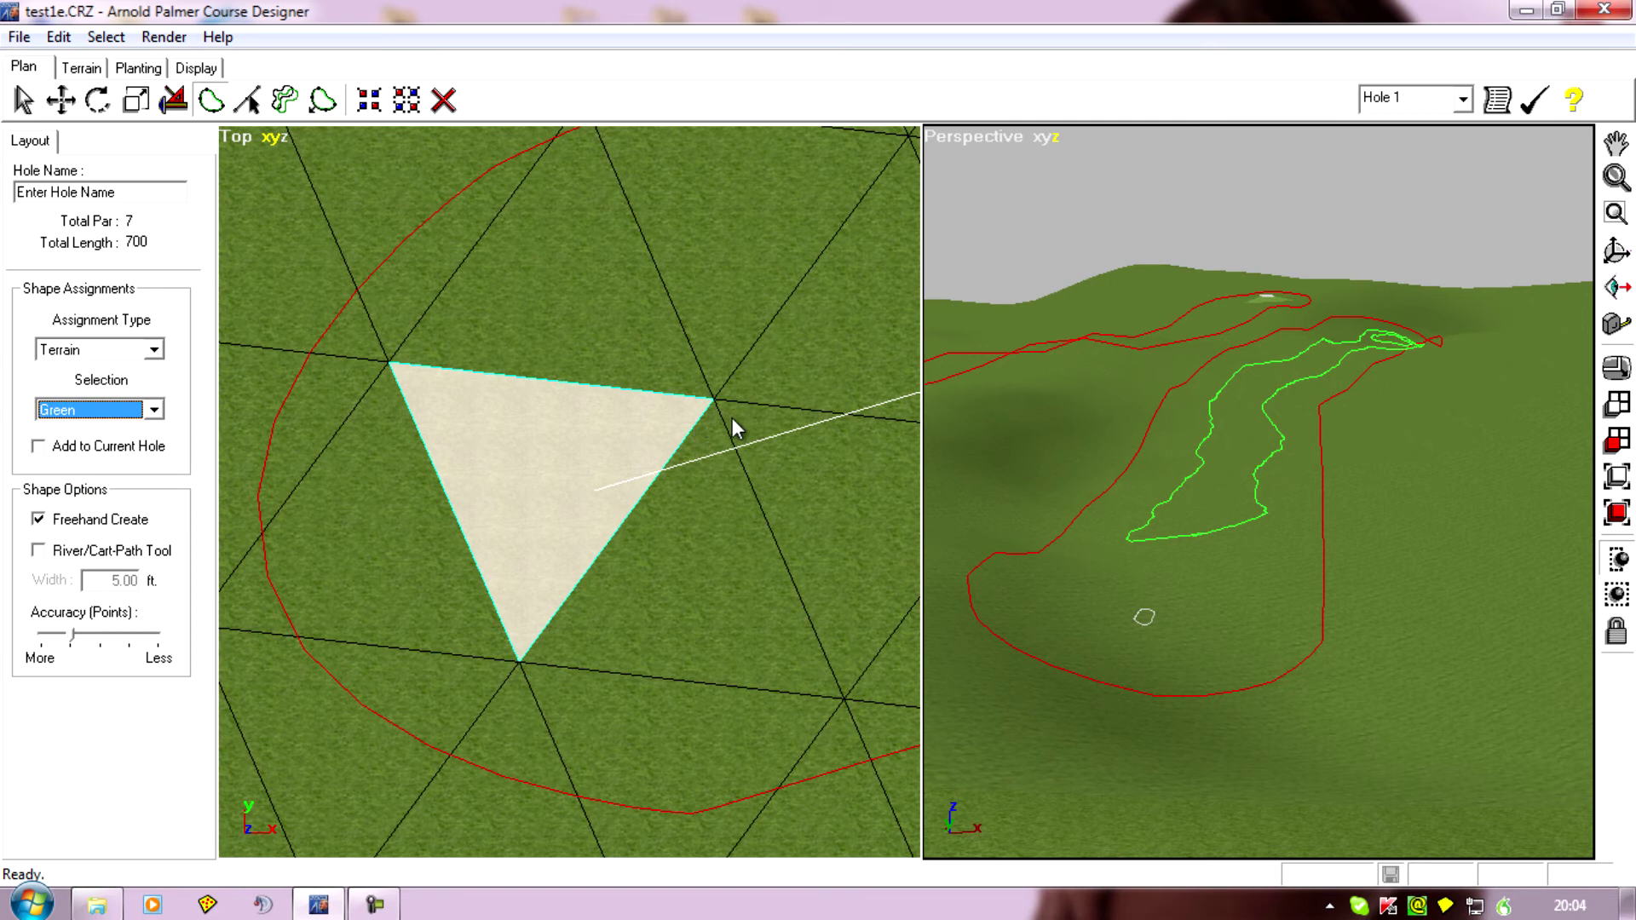
{"action": "mouse_move", "coordinate": [730, 424]}
{"action": "left_mouse_down"}
{"action": "mouse_move", "coordinate": [721, 360]}
{"action": "mouse_move", "coordinate": [637, 340]}
{"action": "left_mouse_up"}
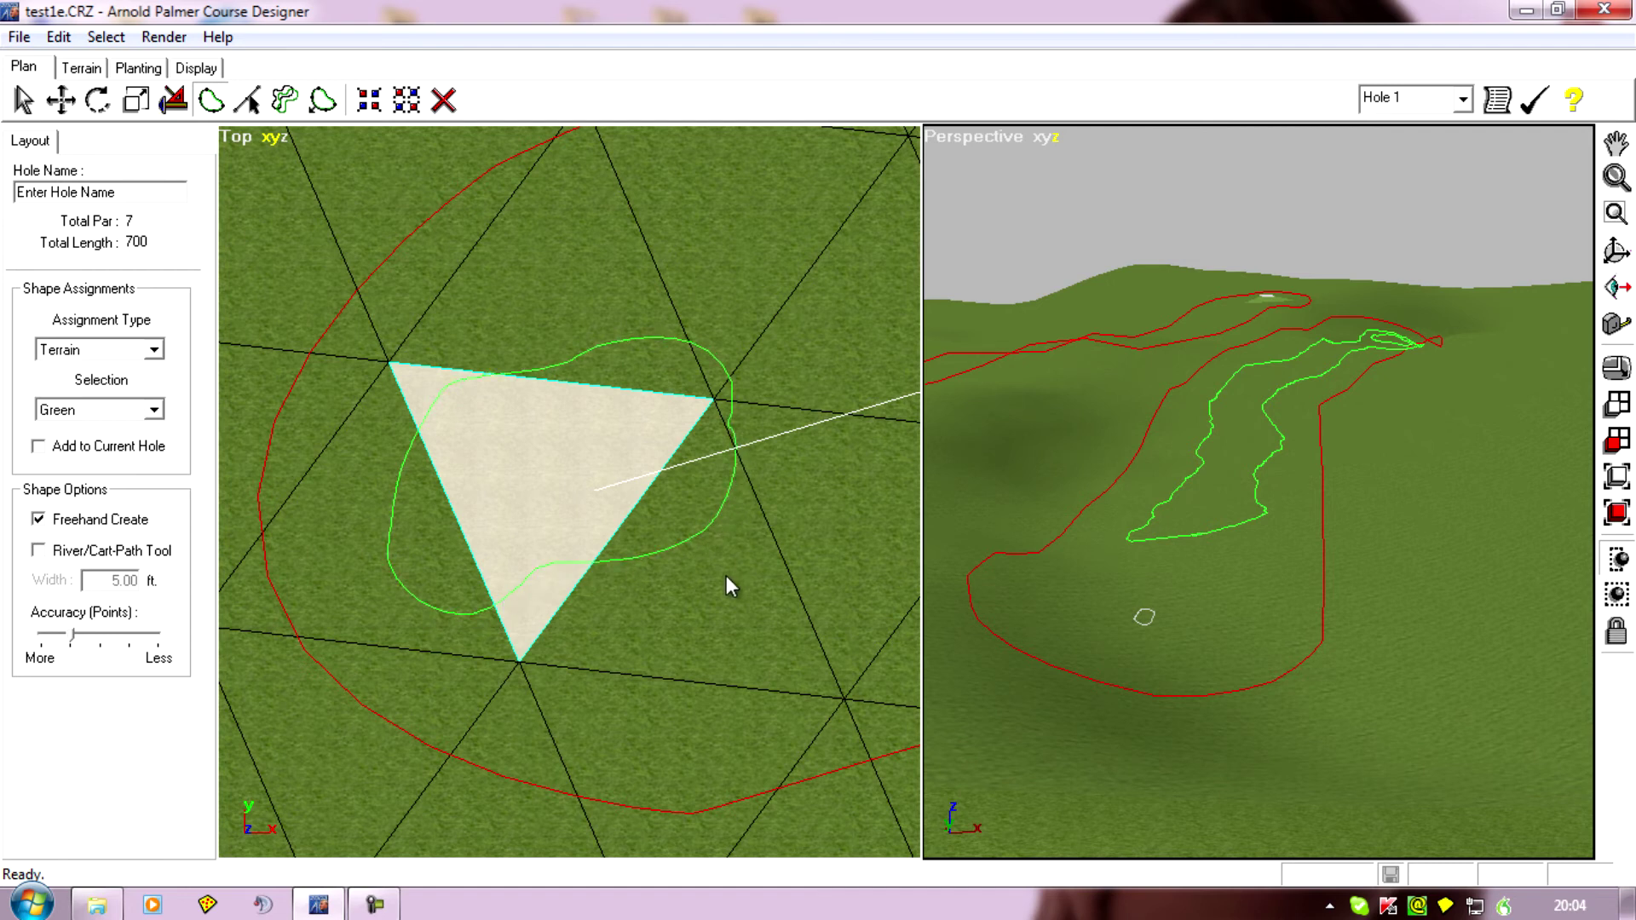
Draw a freehand Fairway terrain shape around the second hole's green, extending along the route and stopping well short of the tee
{"action": "scroll", "coordinate": [724, 588], "scroll_direction": "down", "scroll_amount": 3}
{"action": "scroll", "coordinate": [617, 581], "scroll_direction": "down", "scroll_amount": 3}
{"action": "left_click_drag", "start_coordinate": [708, 610], "coordinate": [617, 700]}
{"action": "left_click_drag", "start_coordinate": [317, 555], "coordinate": [299, 409]}
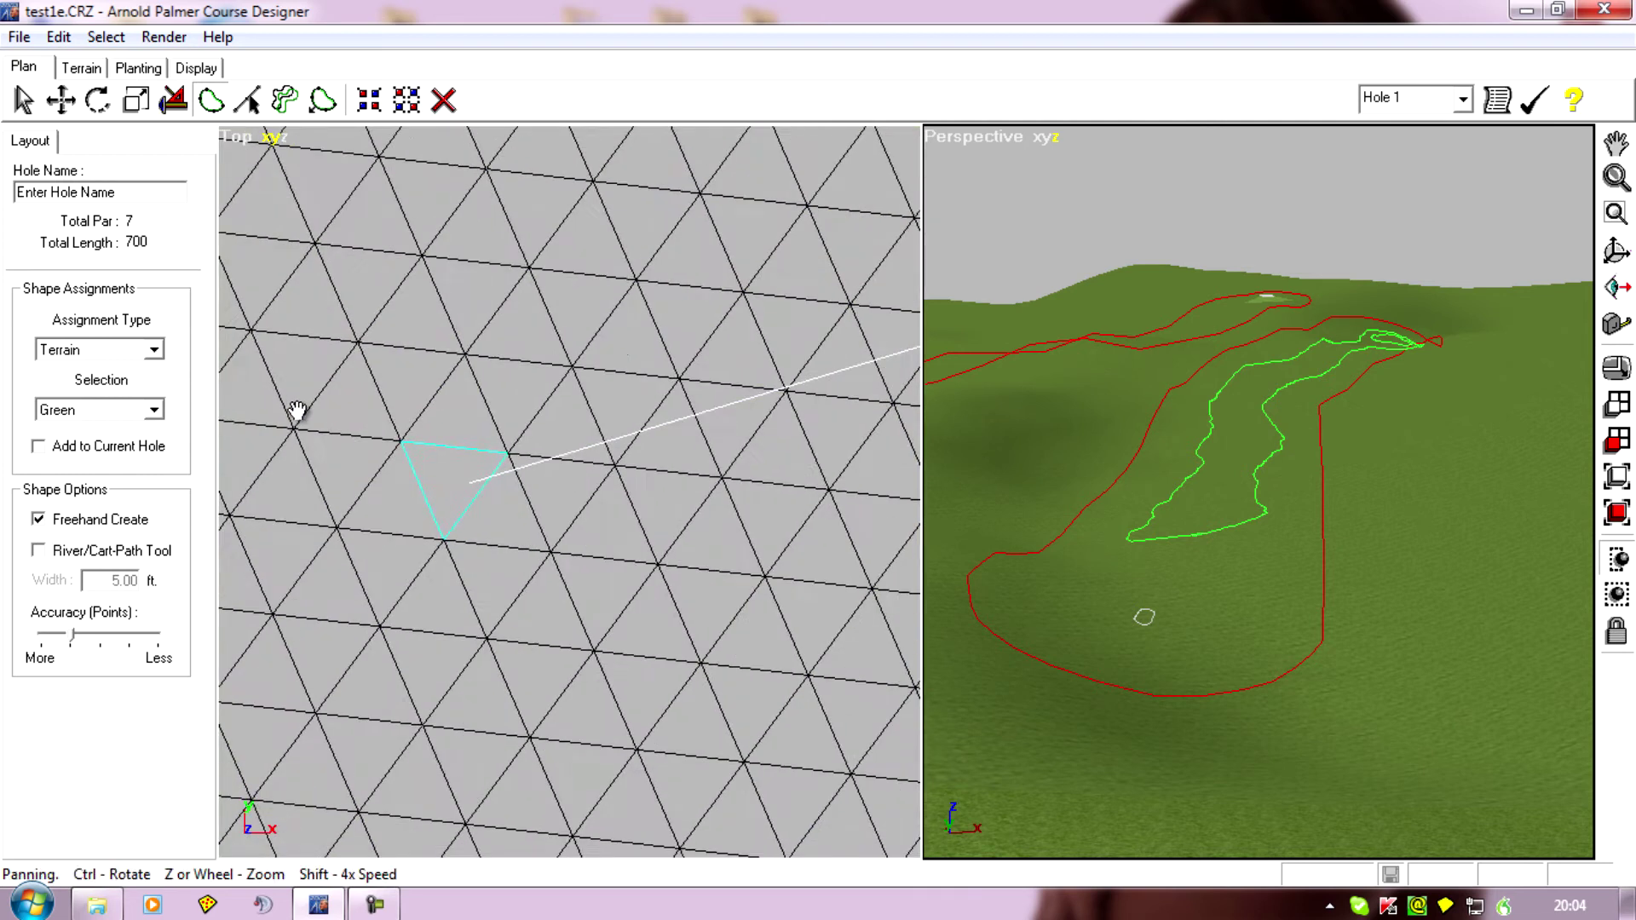
{"action": "scroll", "coordinate": [367, 609], "scroll_direction": "down", "scroll_amount": 4}
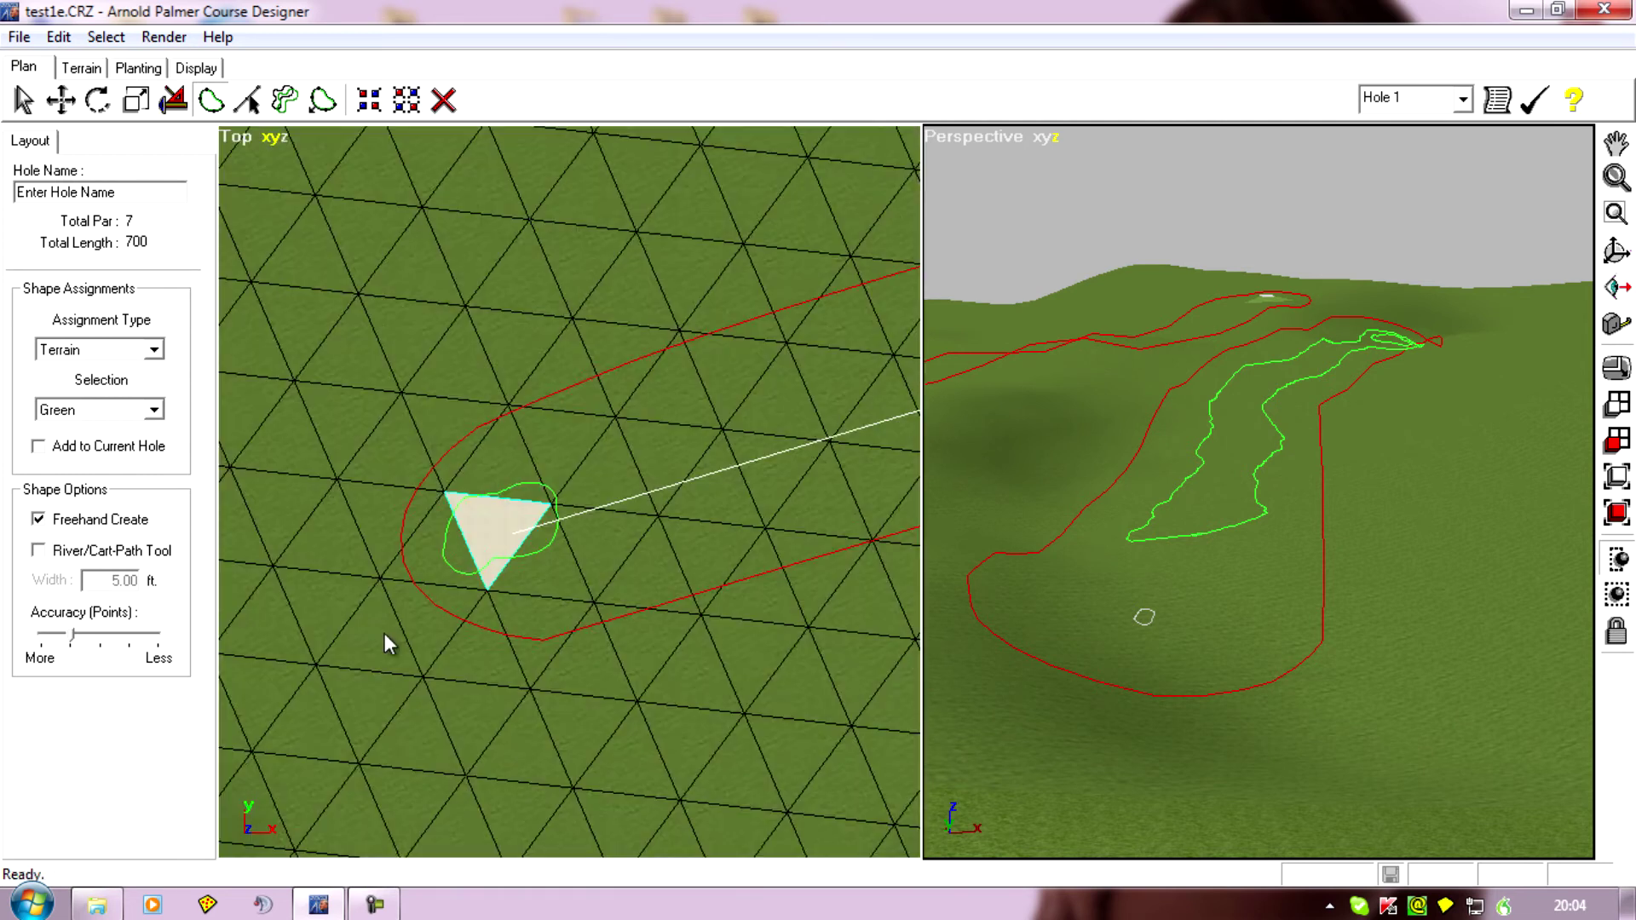
{"action": "scroll", "coordinate": [381, 630], "scroll_direction": "up", "scroll_amount": 5}
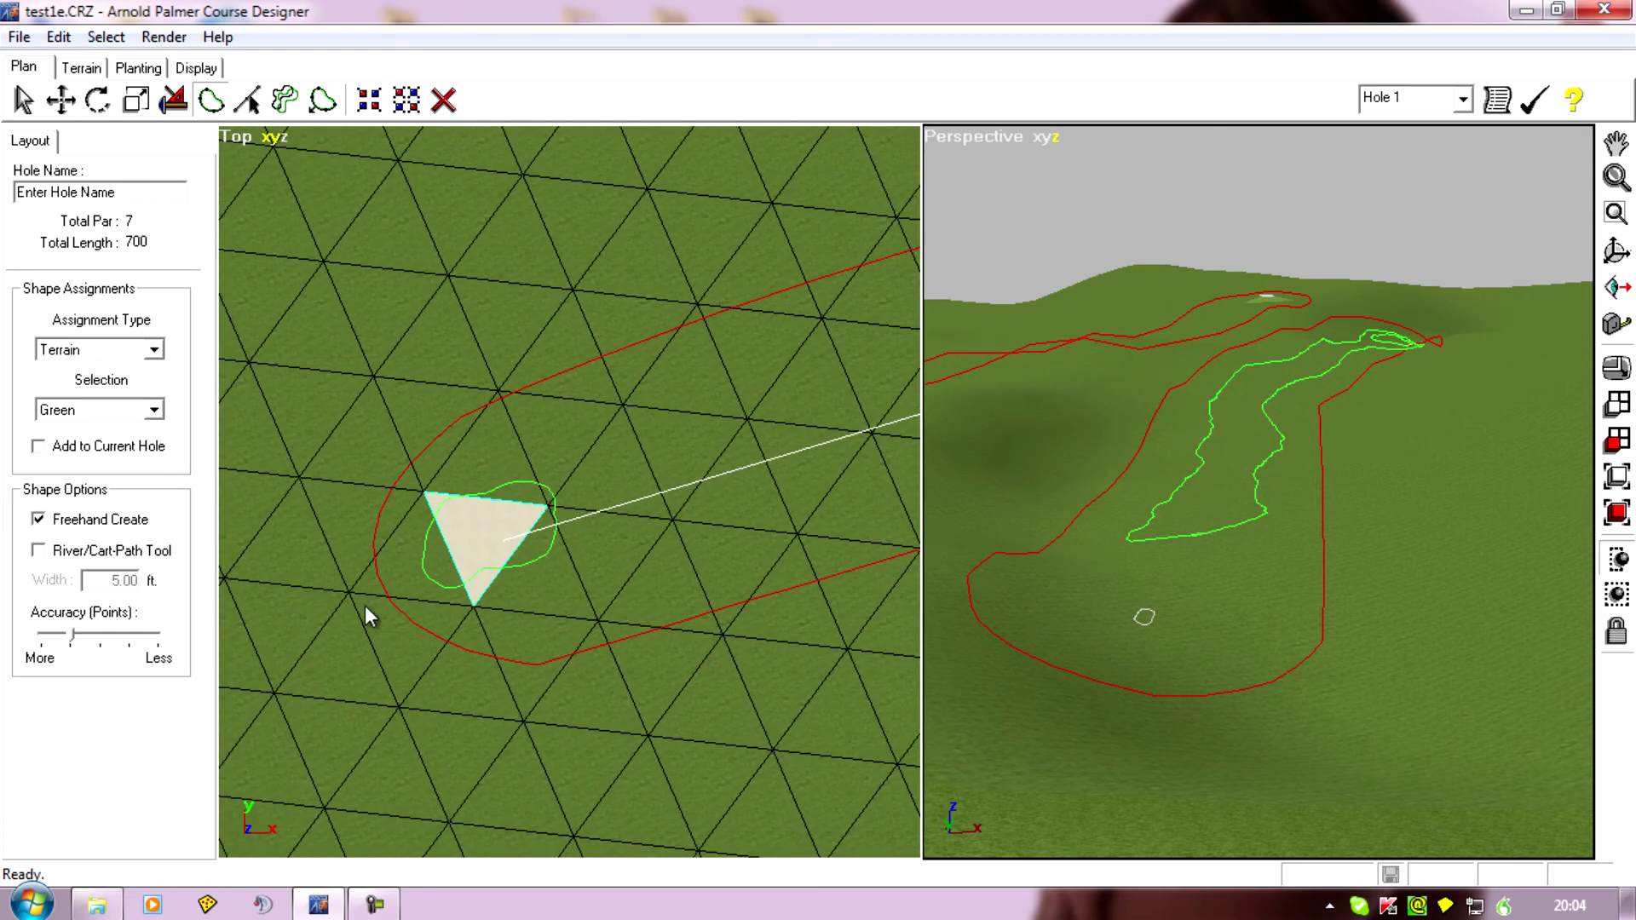
{"action": "left_click_drag", "start_coordinate": [365, 605], "coordinate": [376, 529]}
{"action": "left_click_drag", "start_coordinate": [314, 428], "coordinate": [325, 464]}
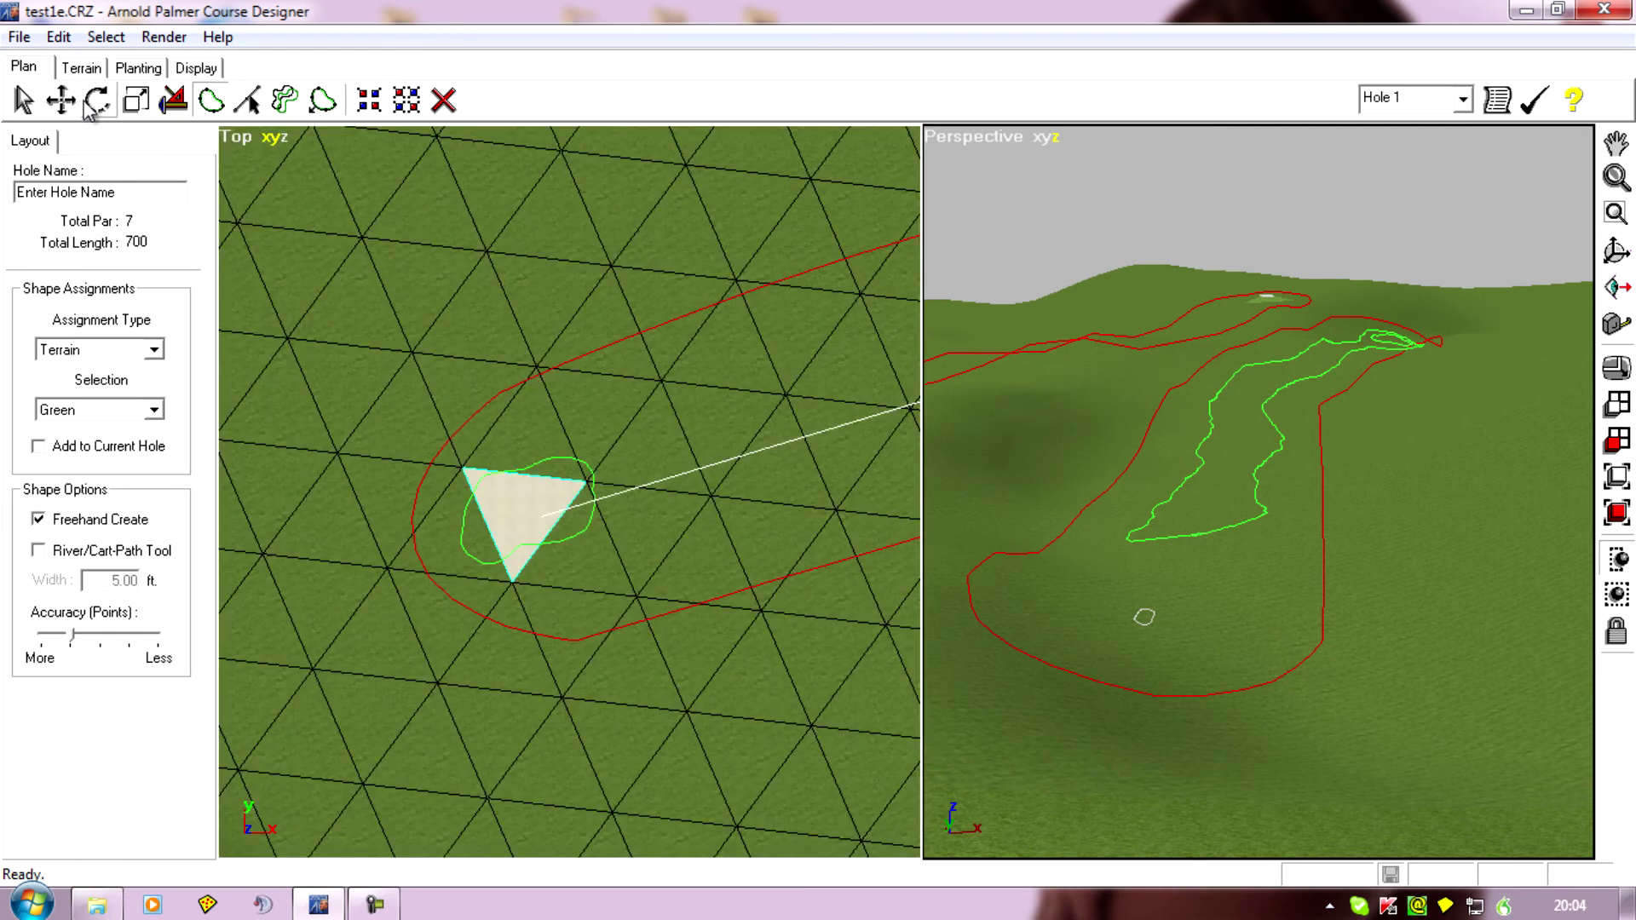
{"action": "left_click", "coordinate": [154, 409]}
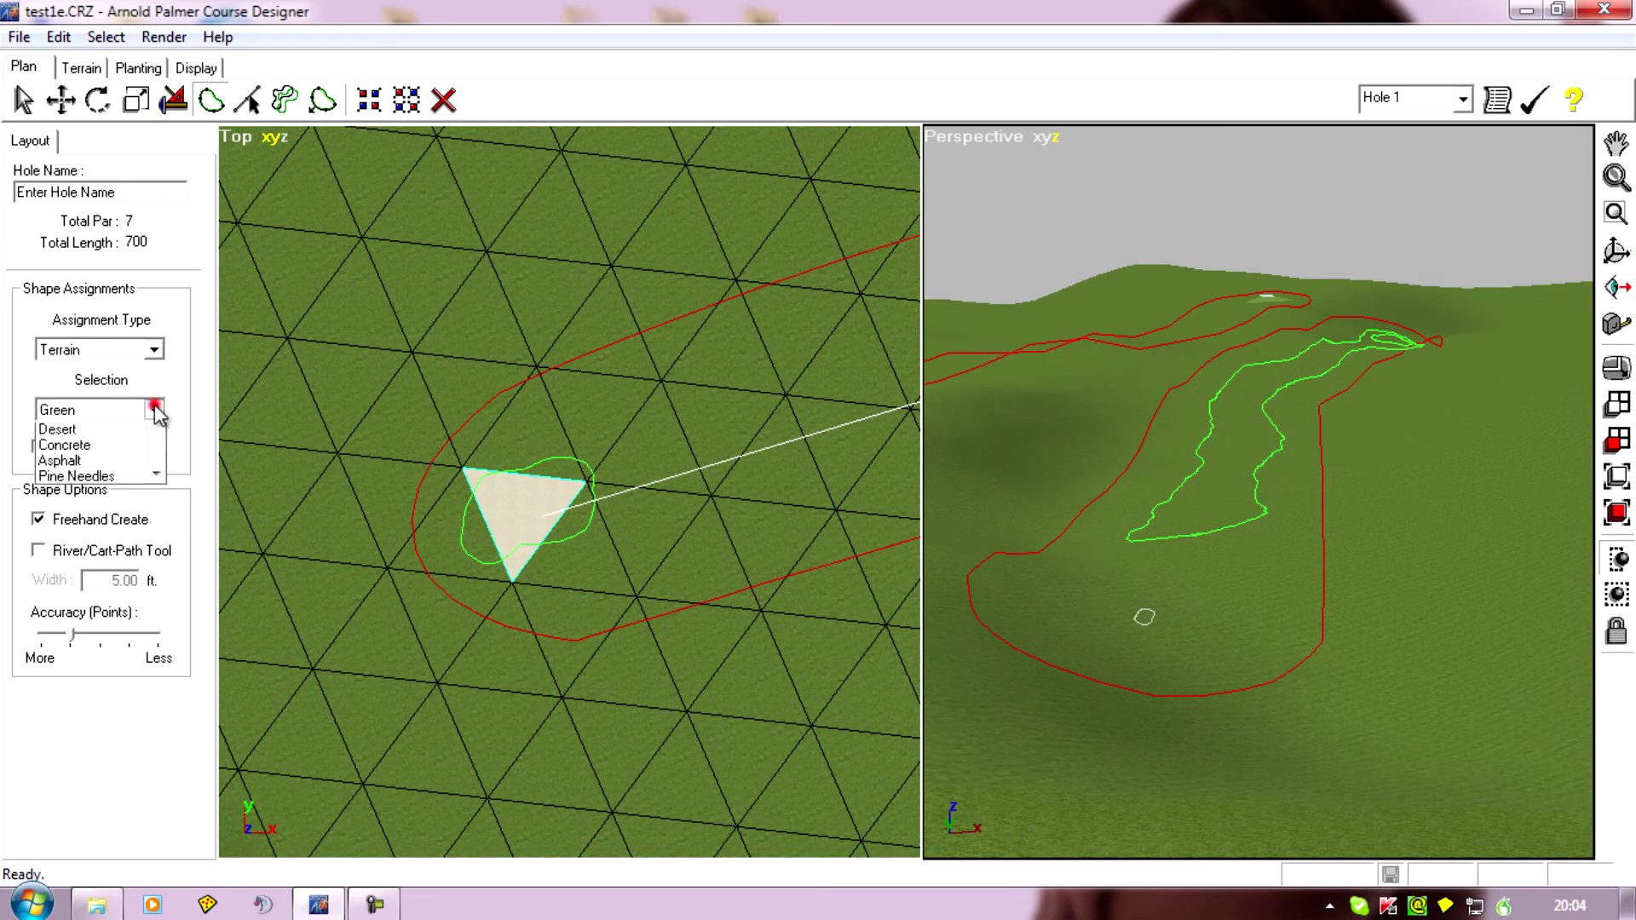
{"action": "left_click_drag", "start_coordinate": [156, 471], "coordinate": [156, 435]}
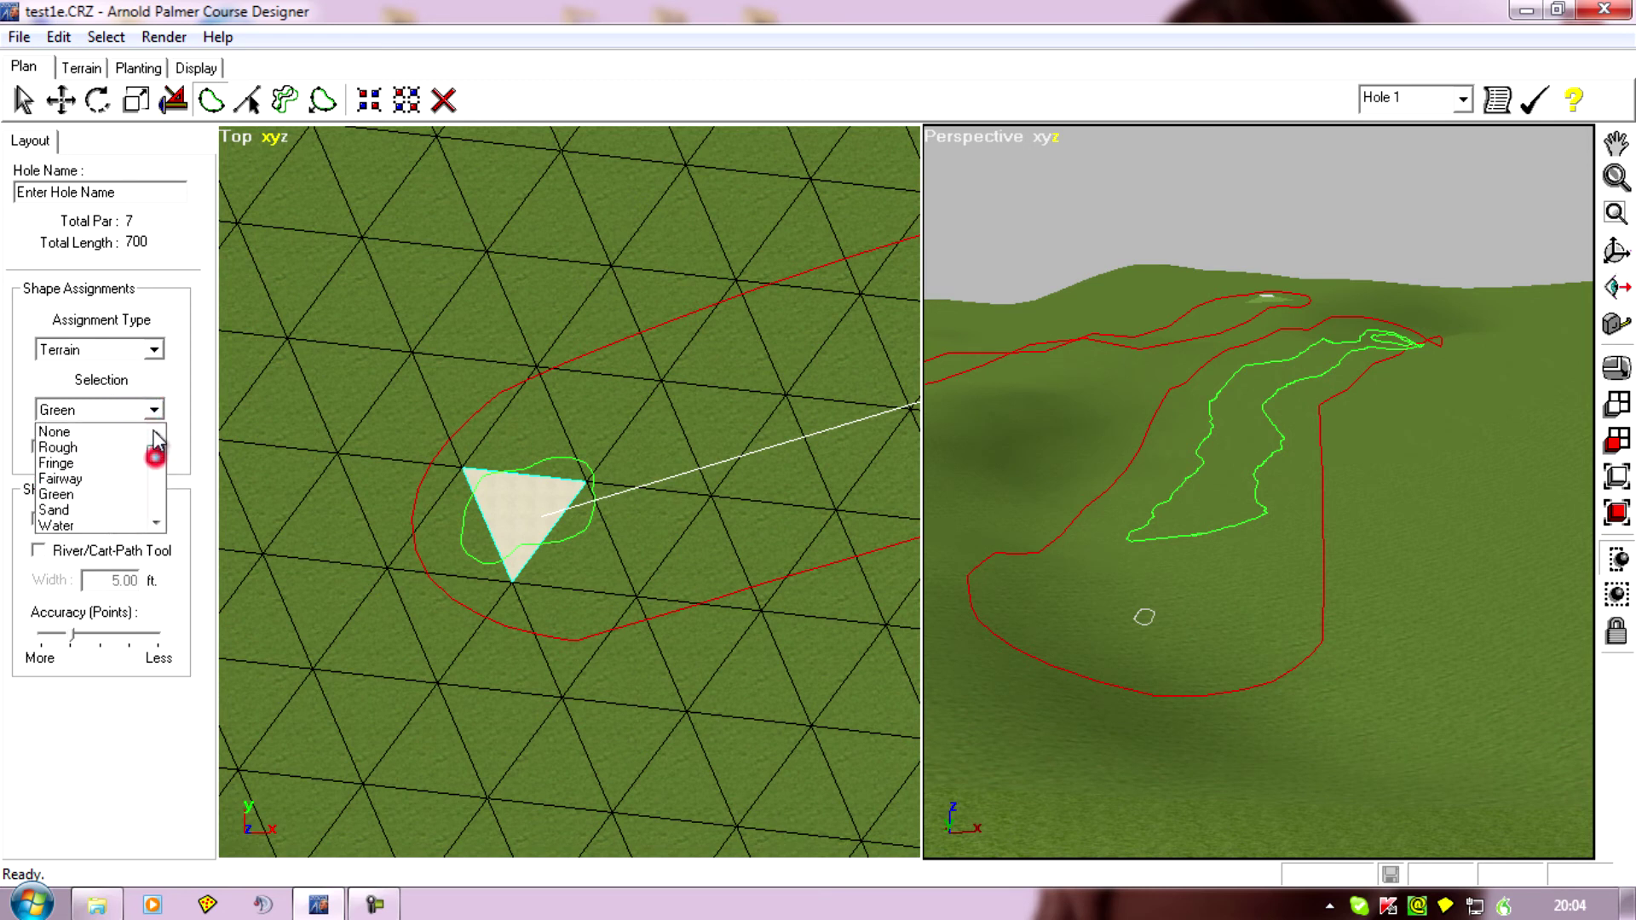
{"action": "left_click", "coordinate": [53, 477]}
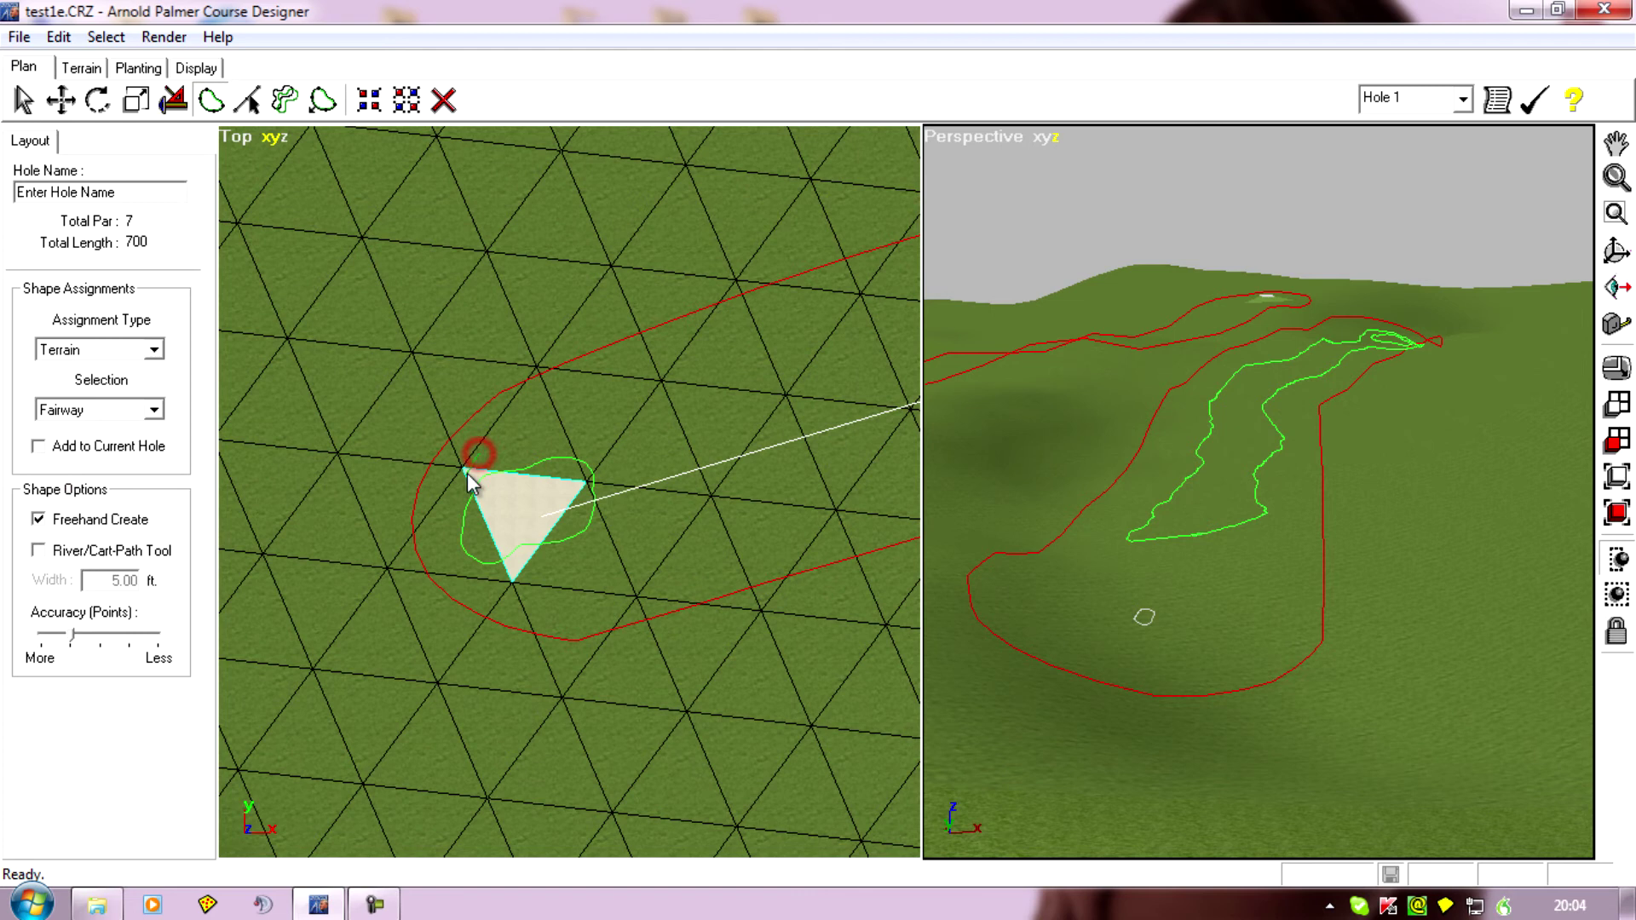
{"action": "left_click_drag", "start_coordinate": [467, 472], "coordinate": [450, 522]}
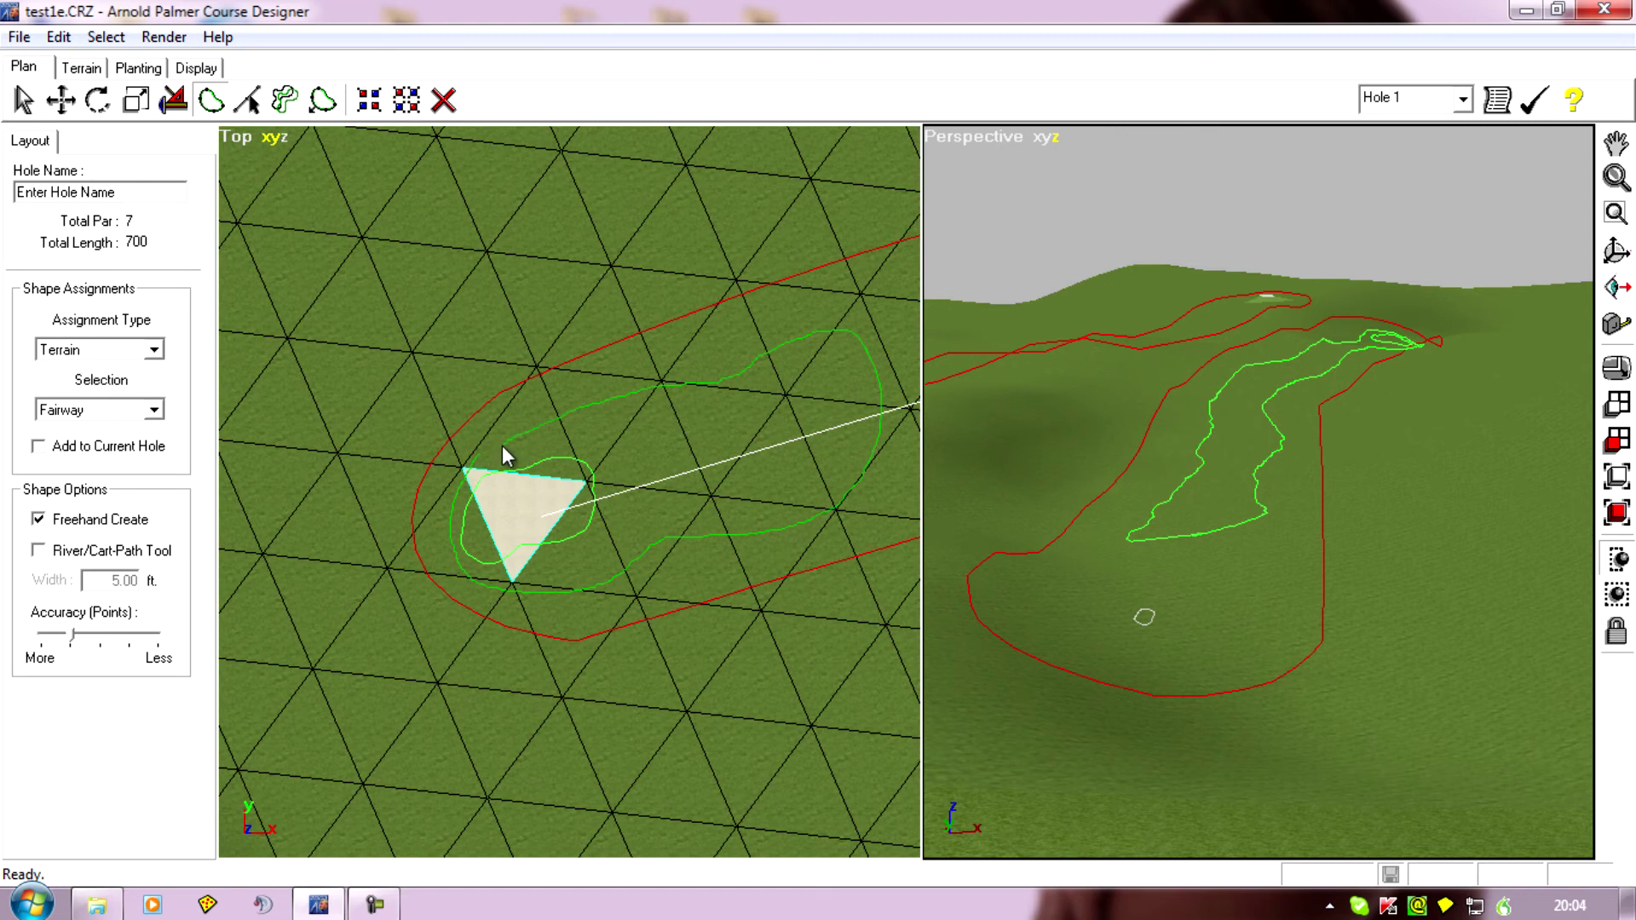
{"action": "left_click_drag", "start_coordinate": [488, 457], "coordinate": [488, 457]}
Examine the second hole's new fairway outline in relation to its tee and the neighbouring Hole 1
{"action": "scroll", "coordinate": [697, 566], "scroll_direction": "down", "scroll_amount": 3}
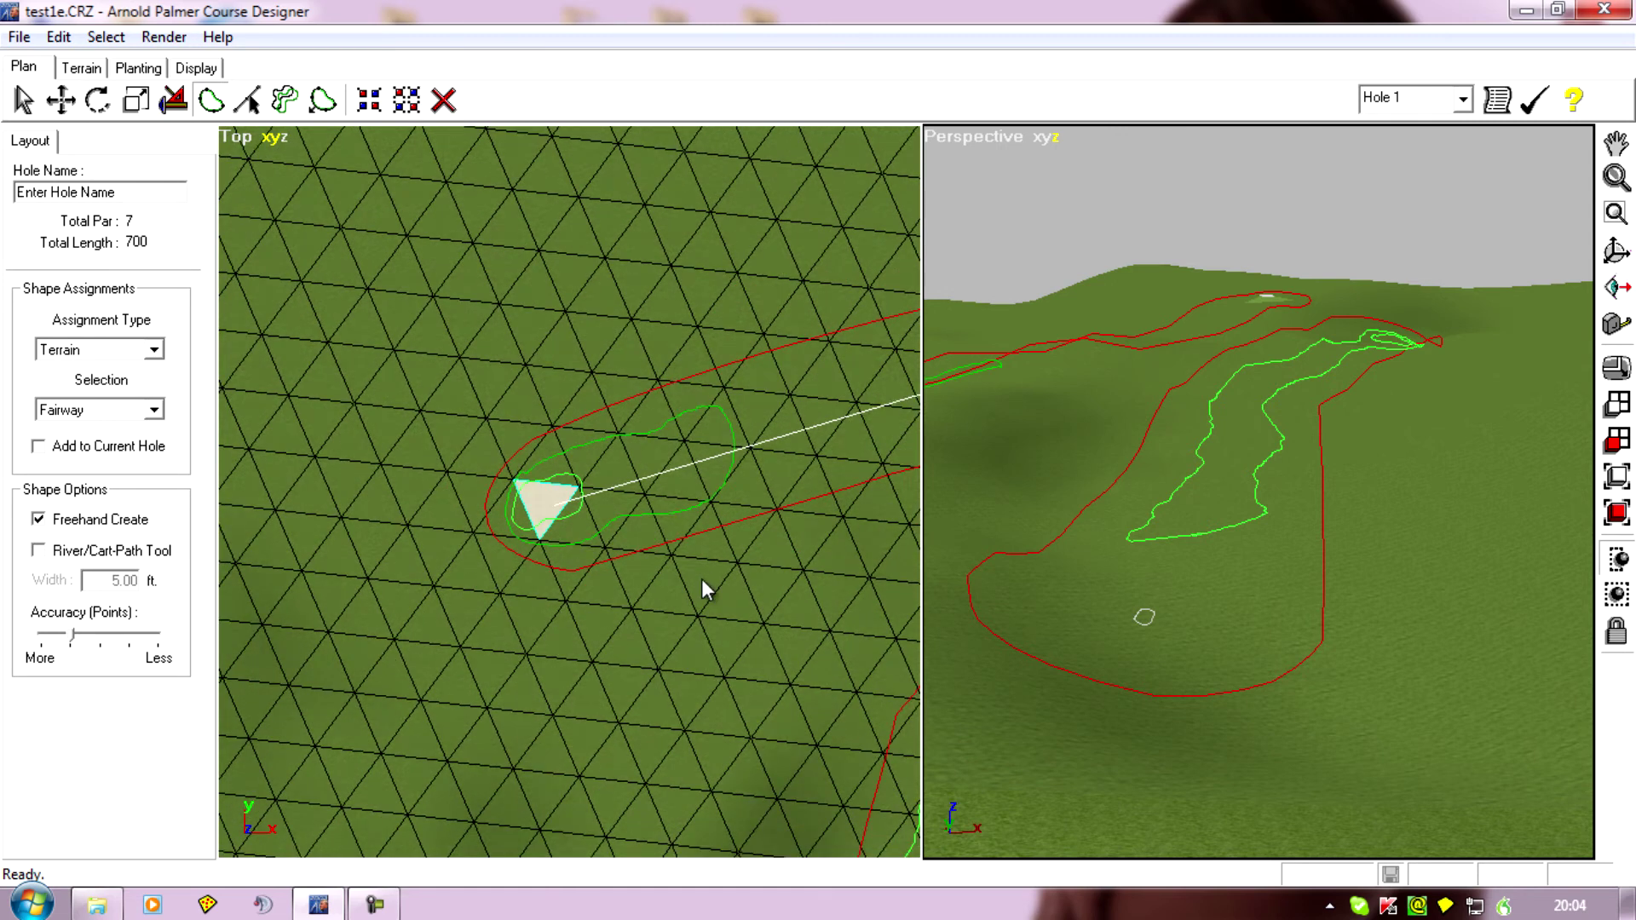
{"action": "left_click_drag", "start_coordinate": [783, 619], "coordinate": [566, 639]}
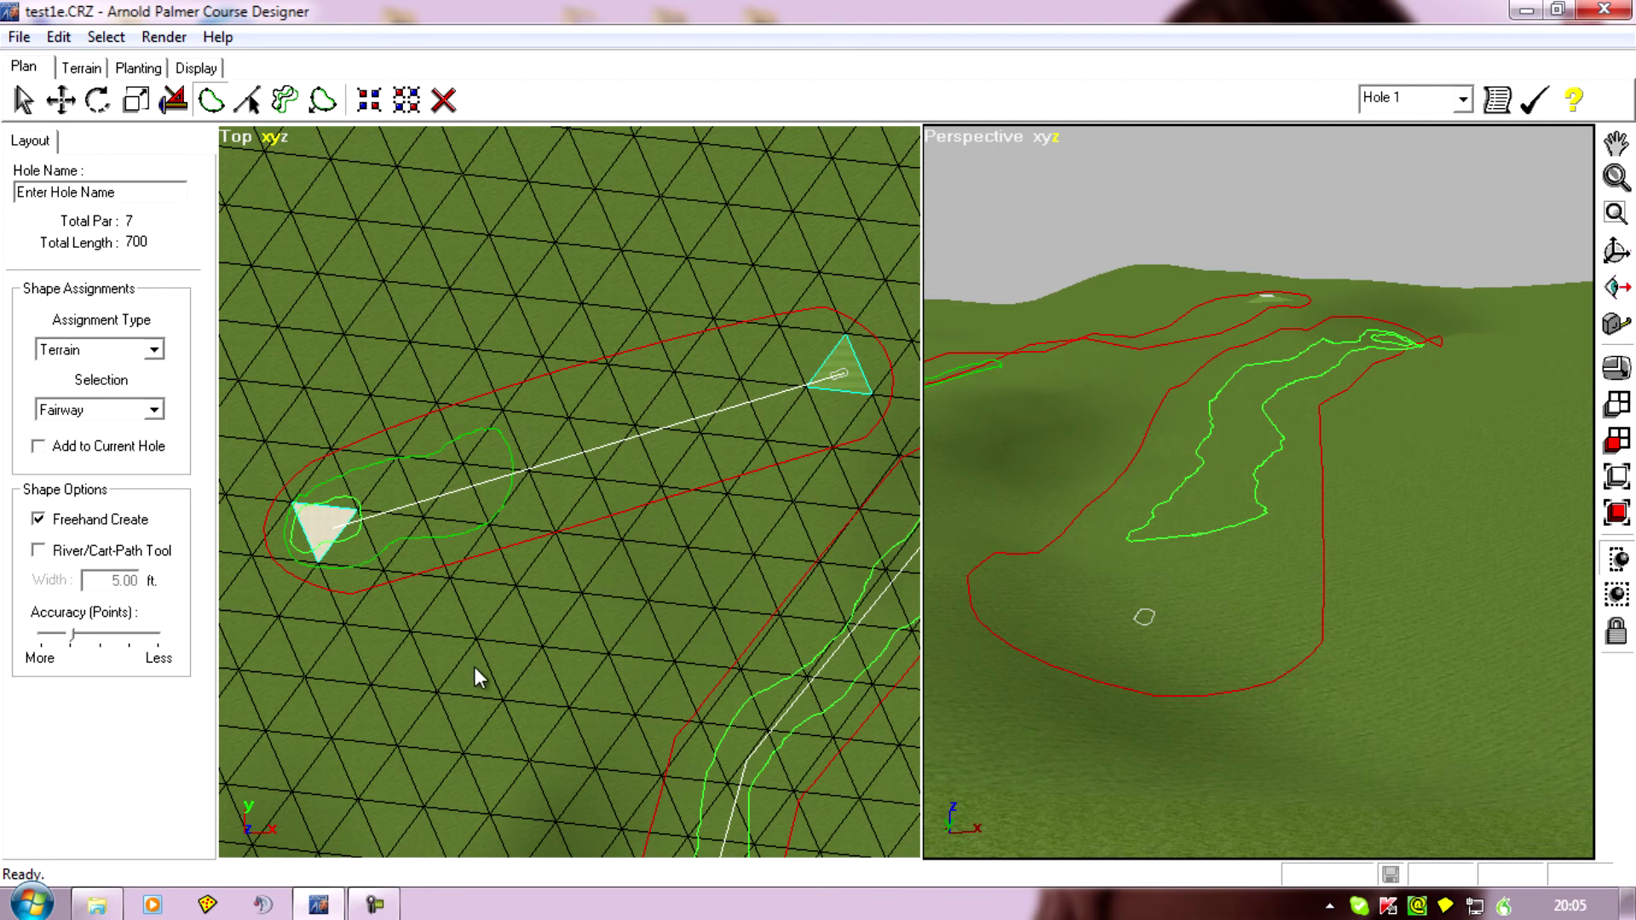
{"action": "scroll", "coordinate": [474, 666], "scroll_direction": "down", "scroll_amount": 2}
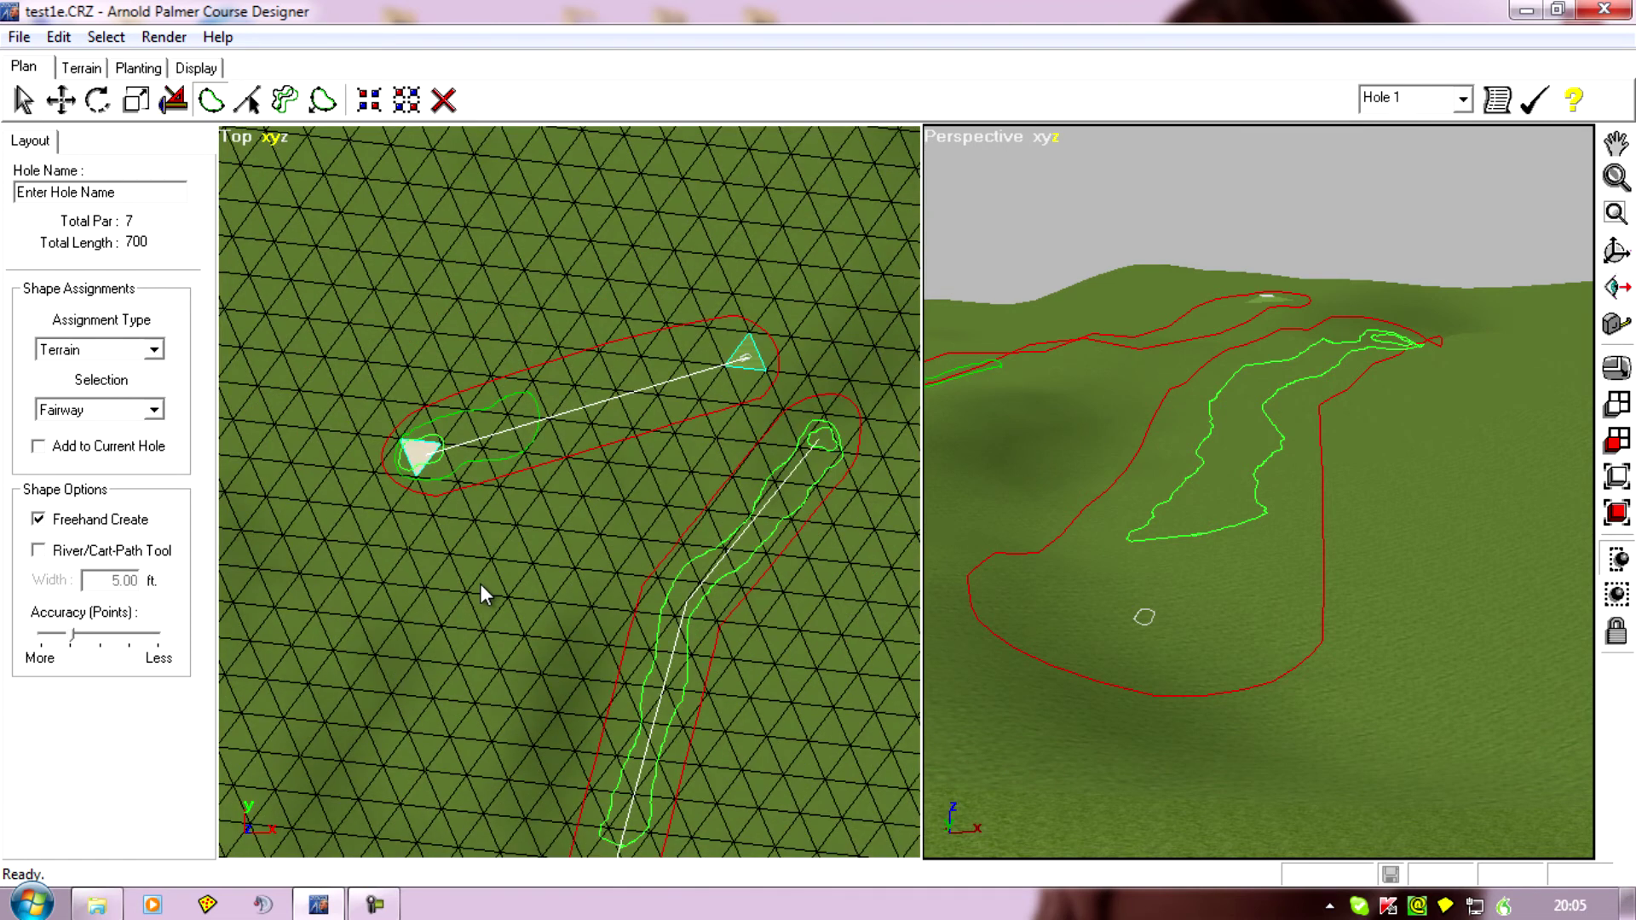
{"action": "scroll", "coordinate": [482, 585], "scroll_direction": "up", "scroll_amount": 2}
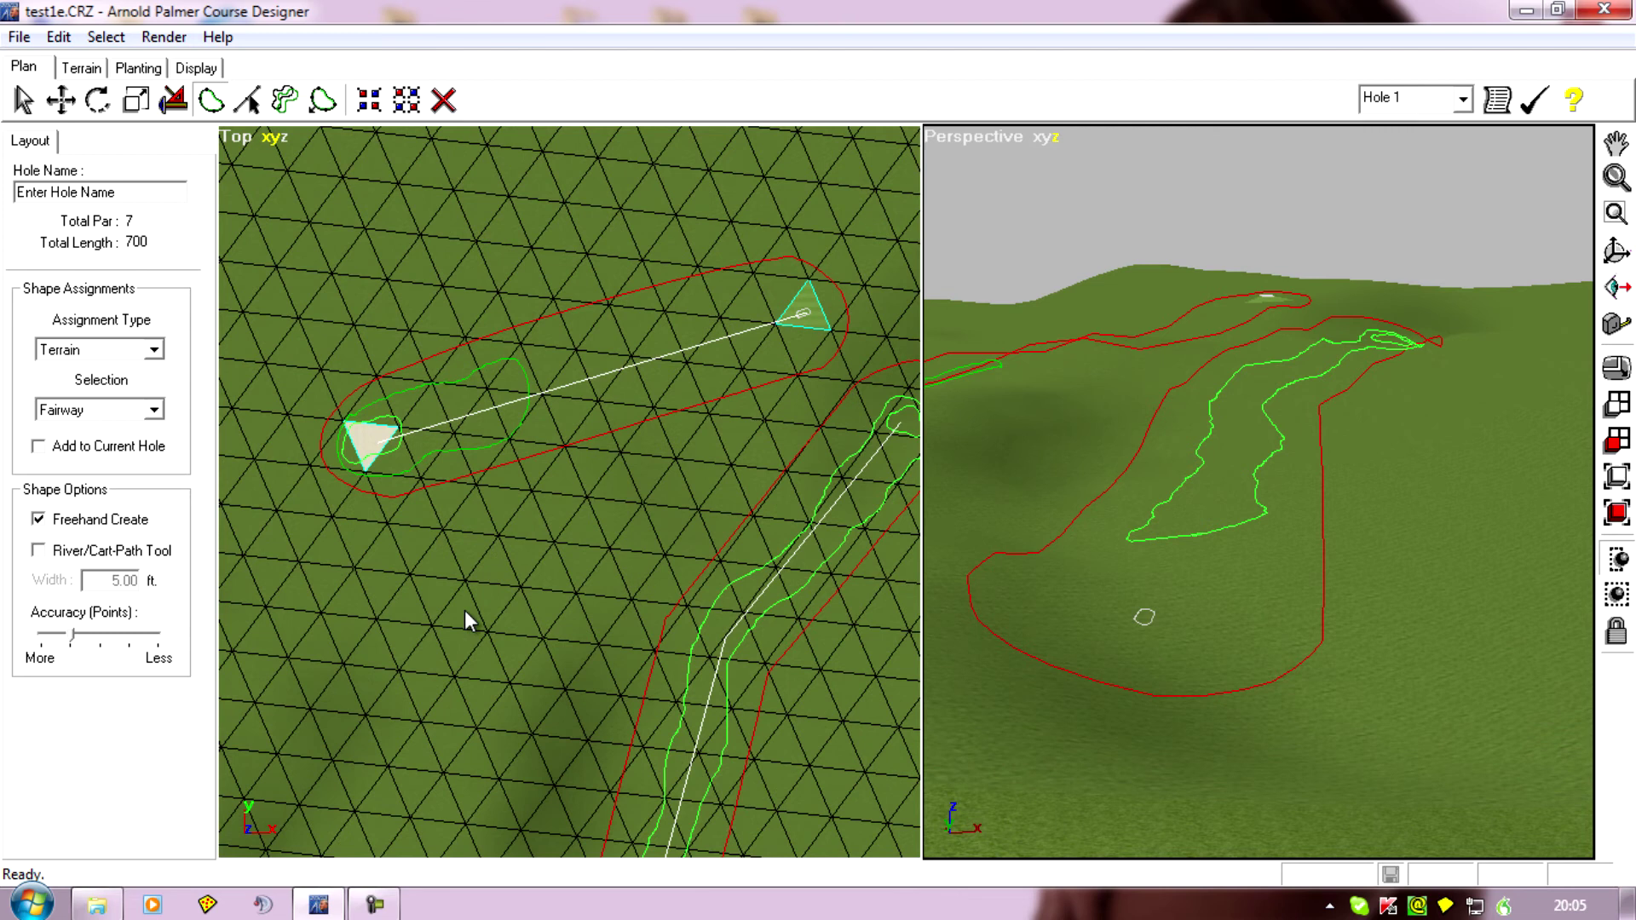
Replace the striped placeholder triangle at the second hole's tee with Rough terrain
{"action": "scroll", "coordinate": [434, 634], "scroll_direction": "up", "scroll_amount": 1}
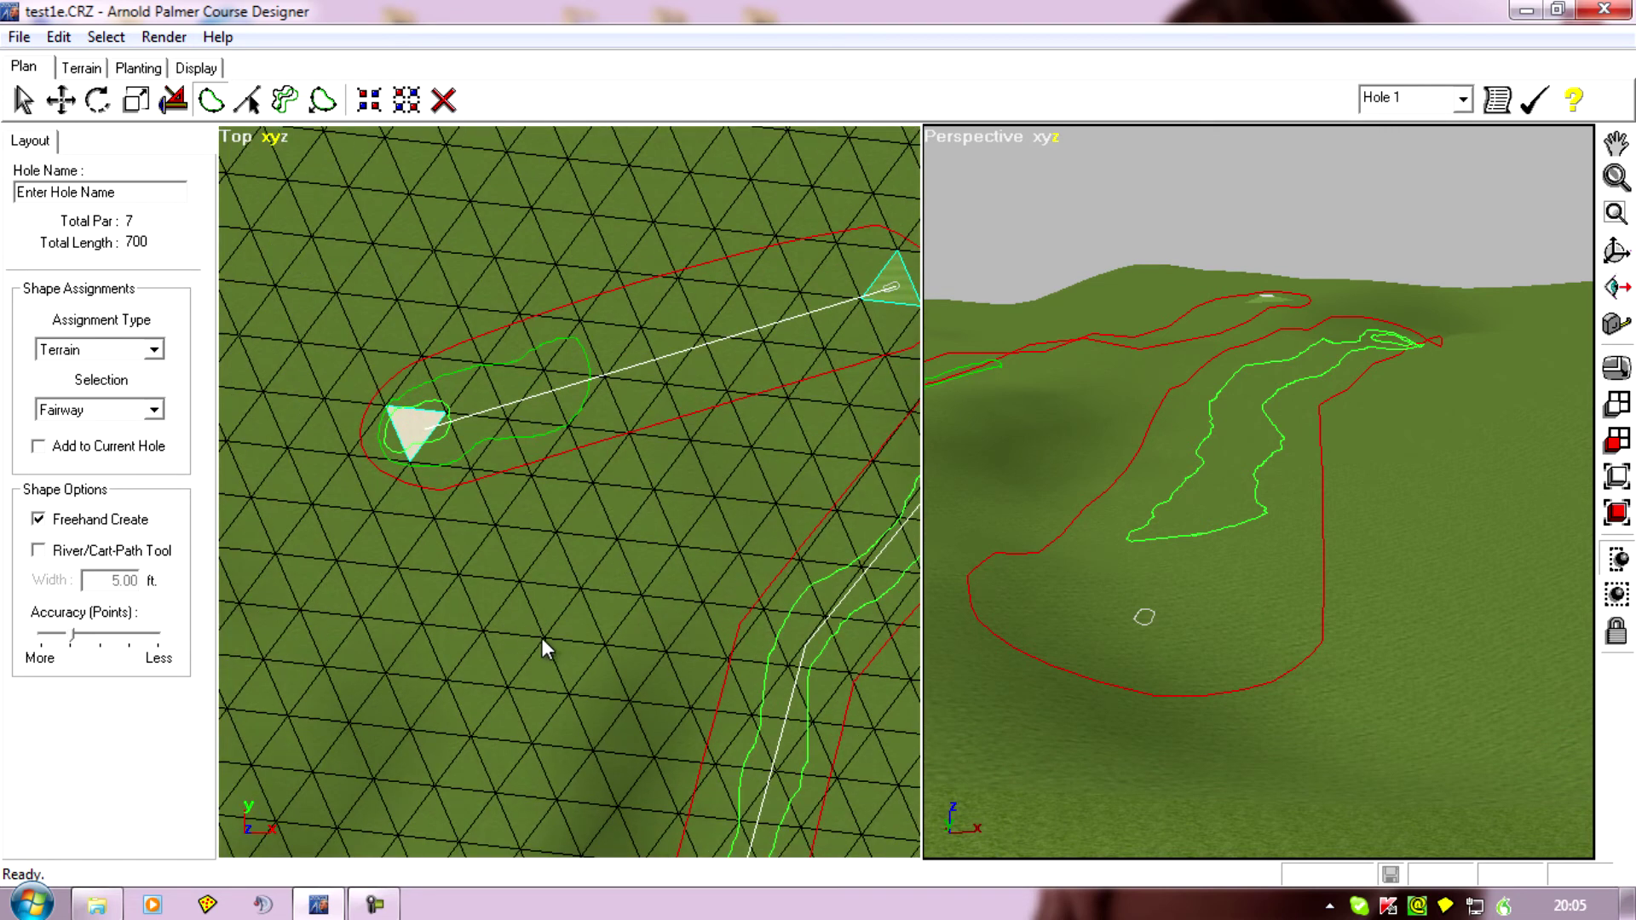
{"action": "left_click_drag", "start_coordinate": [625, 550], "coordinate": [535, 572]}
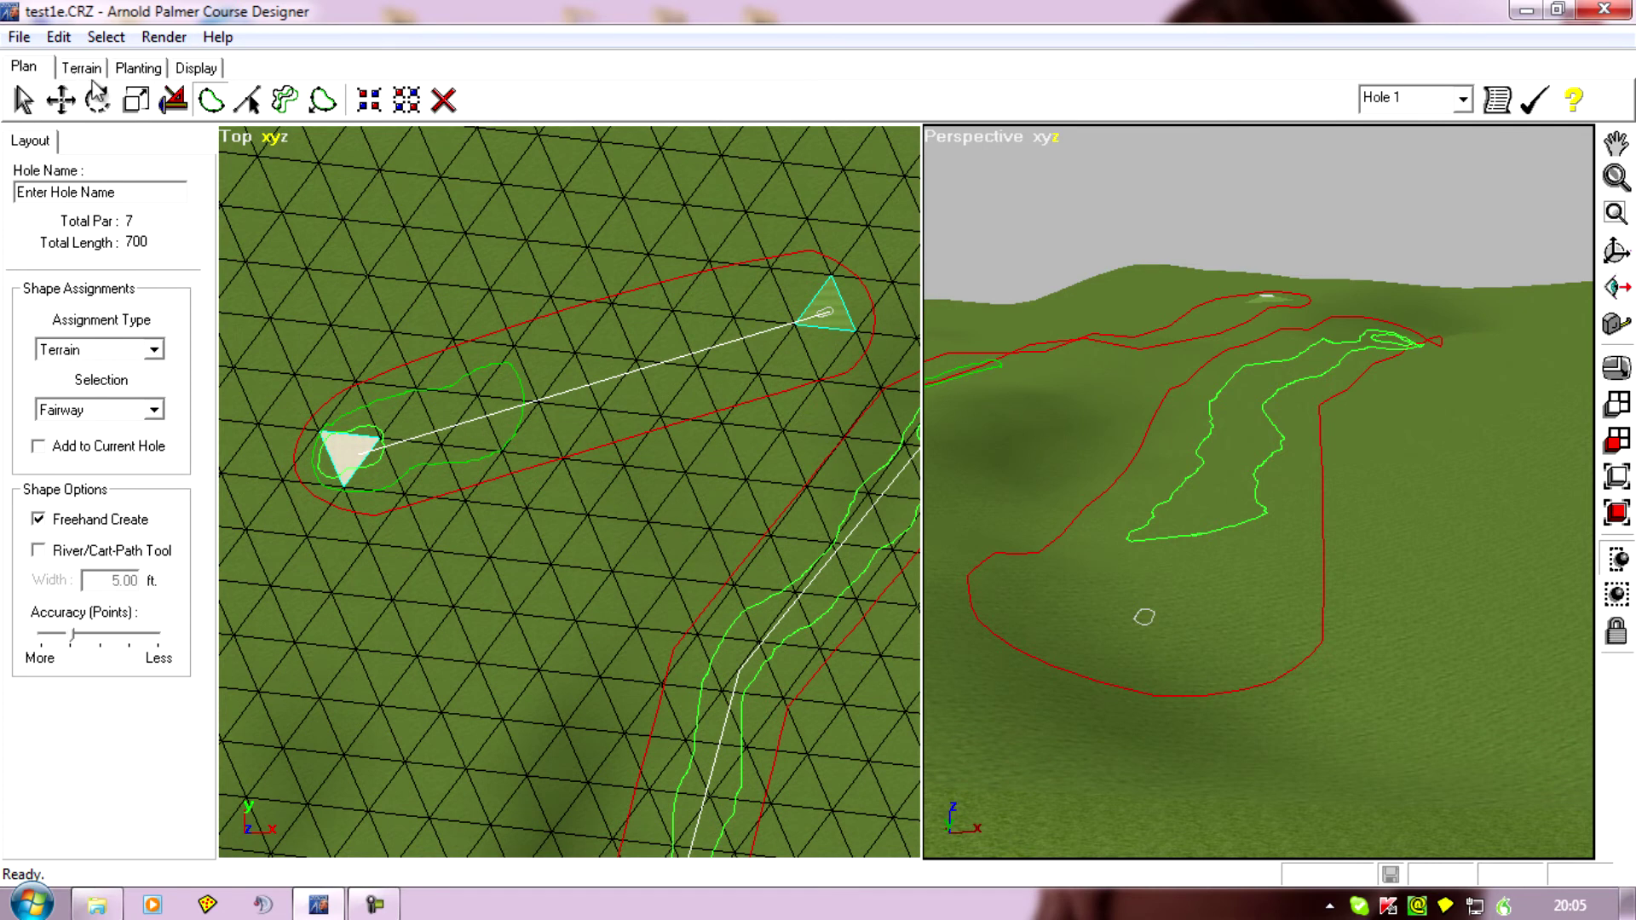
{"action": "left_click", "coordinate": [81, 68]}
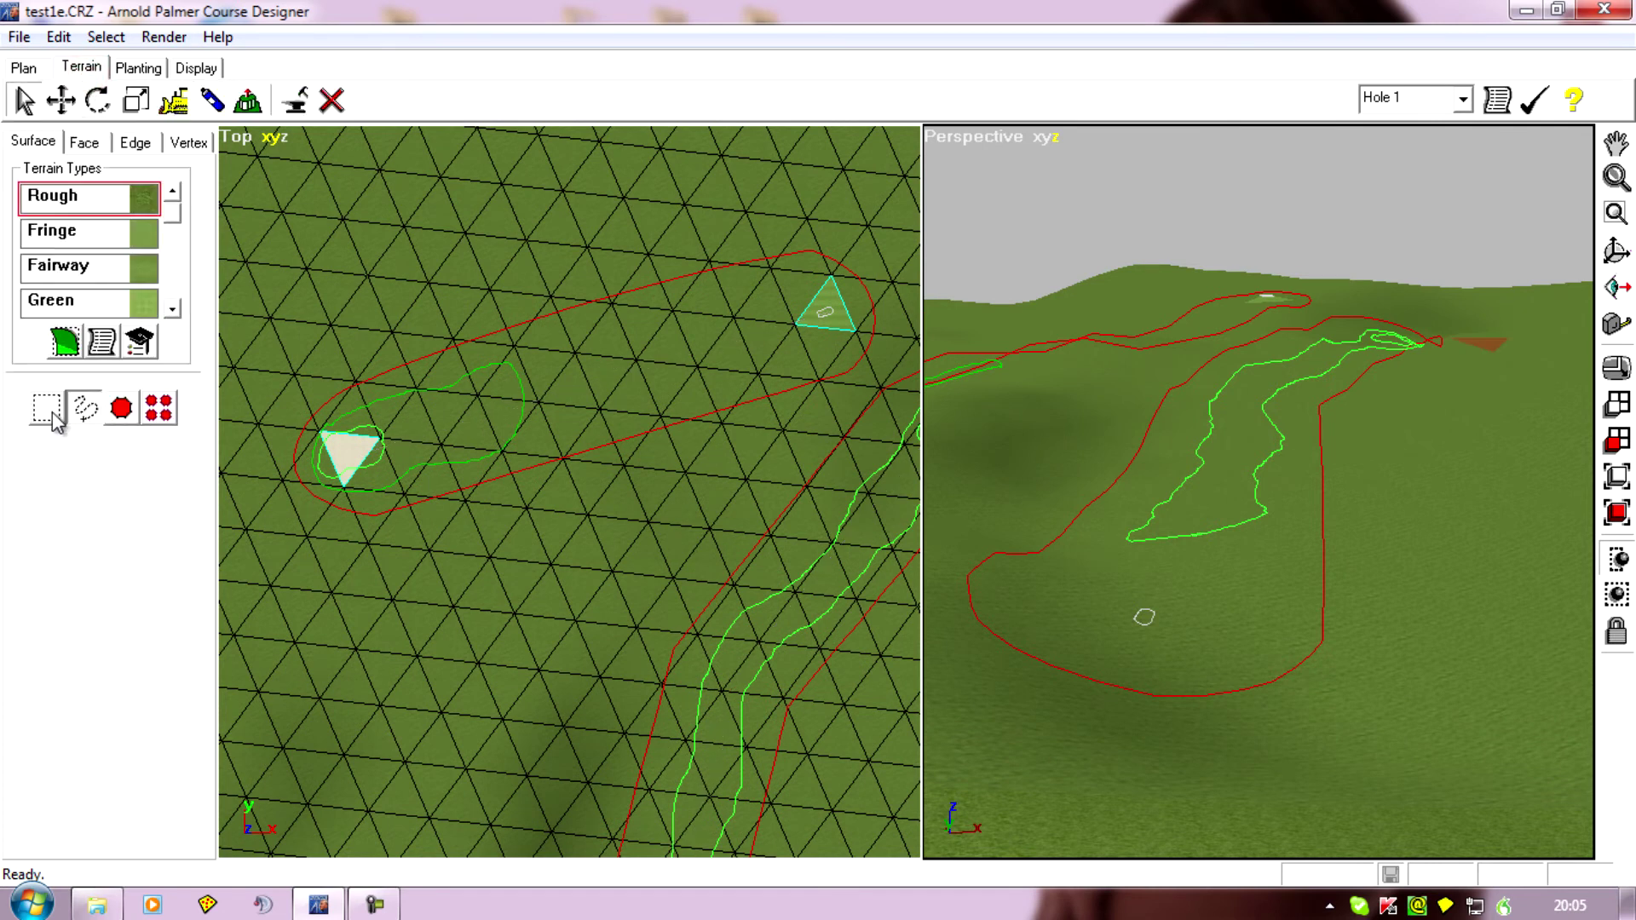
{"action": "left_click", "coordinate": [836, 320]}
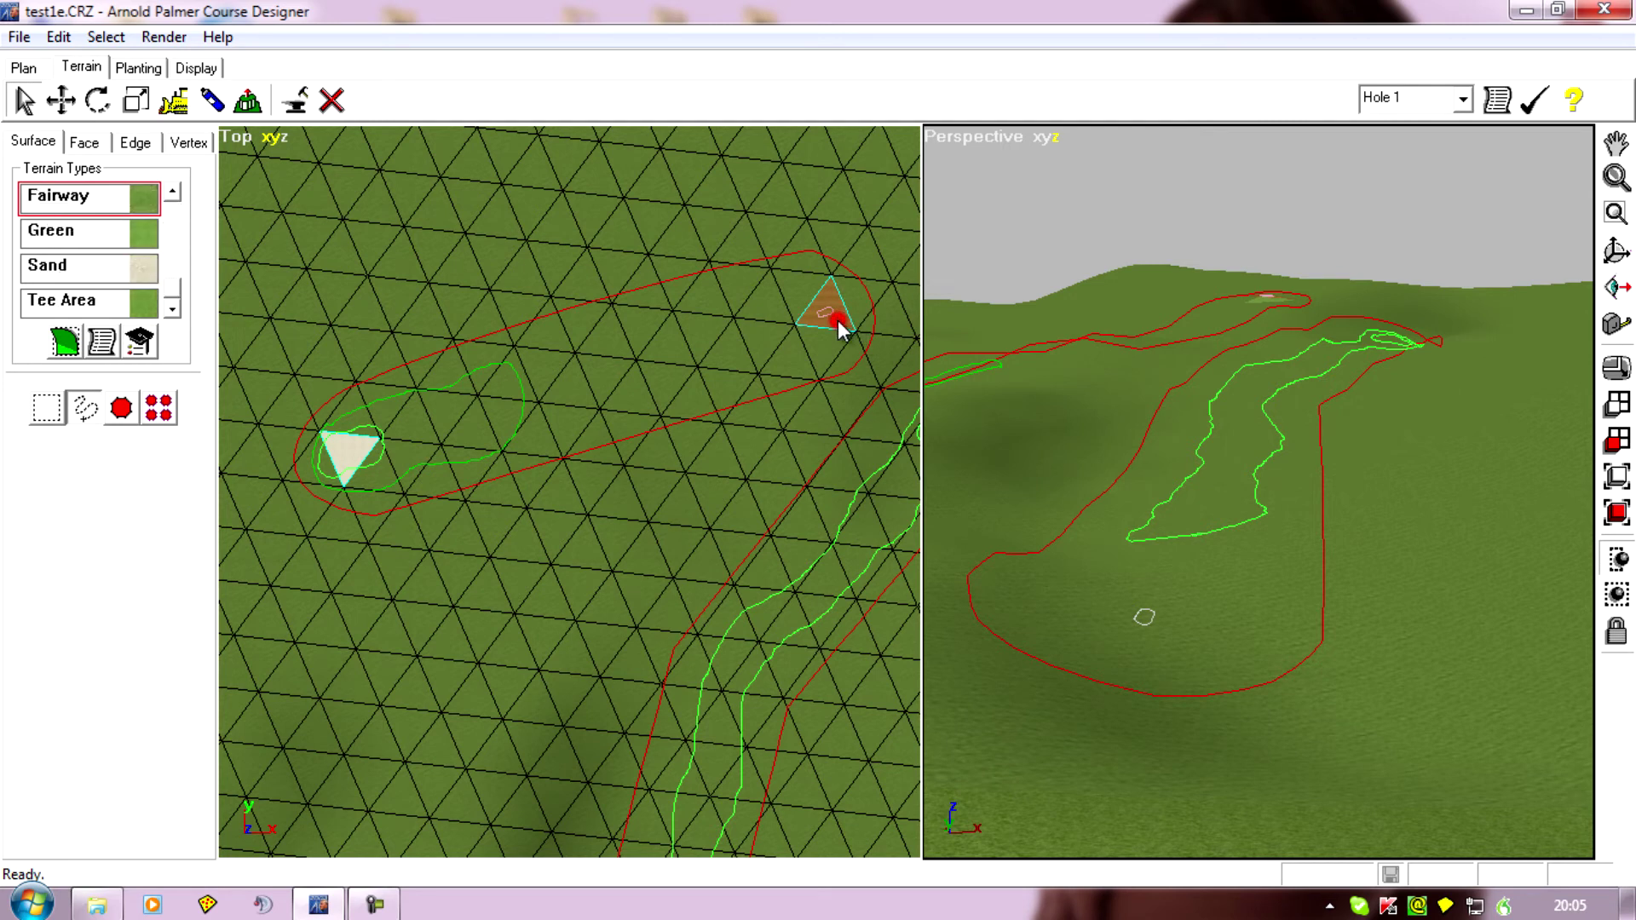
{"action": "left_click", "coordinate": [170, 289]}
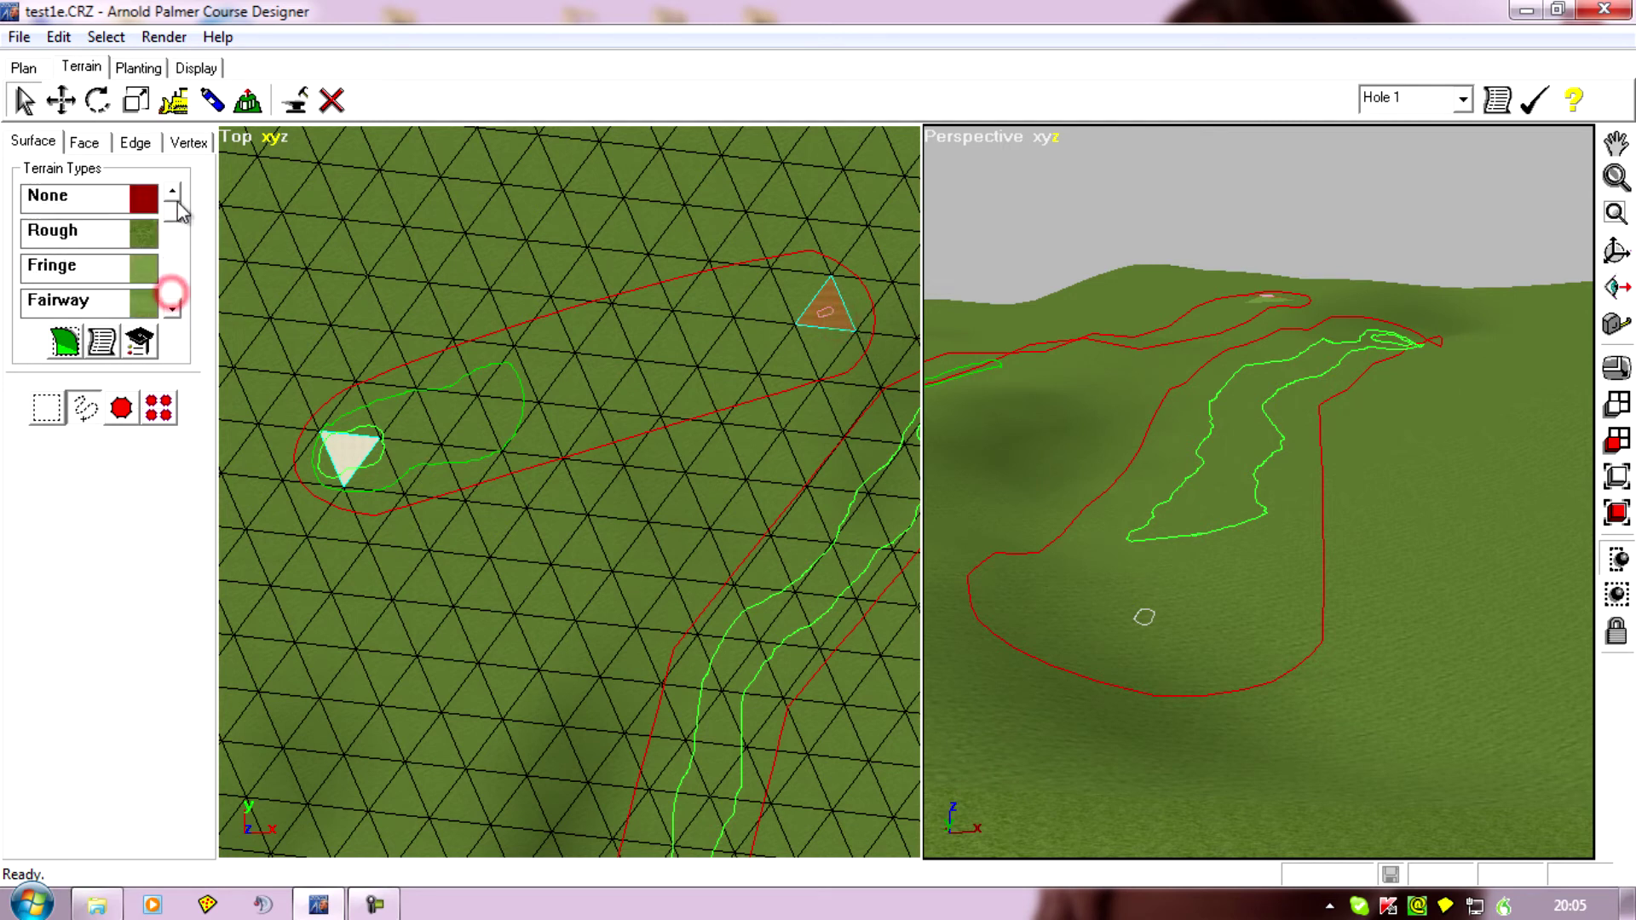
{"action": "left_click", "coordinate": [35, 232]}
{"action": "left_click", "coordinate": [73, 354]}
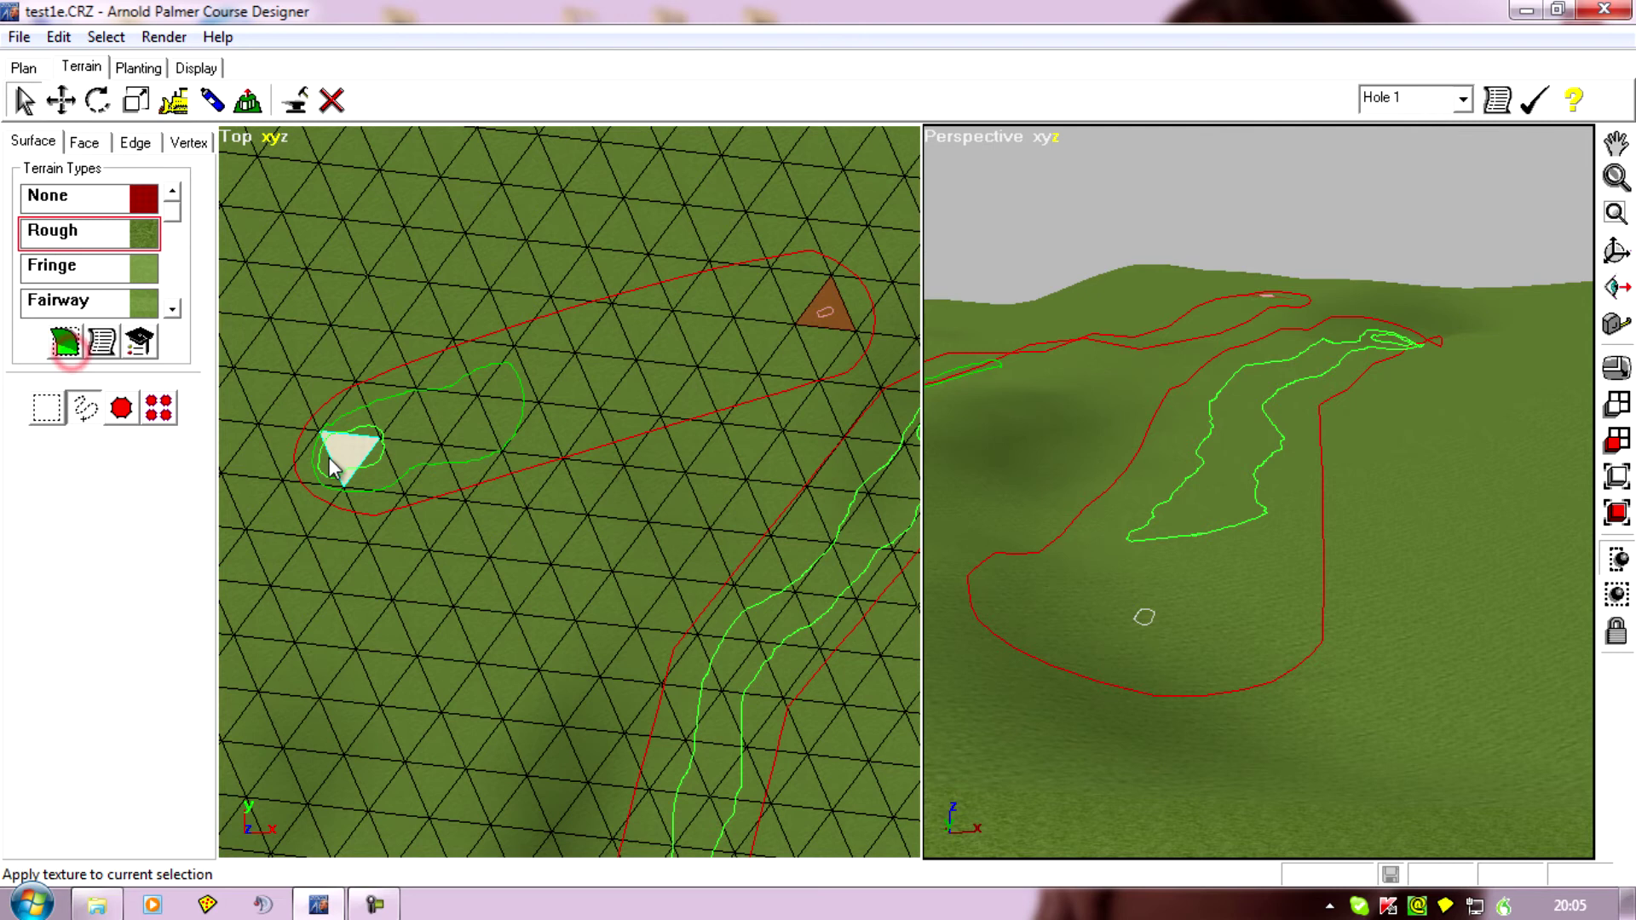
Replace the sand placeholder triangle at the second hole's green with Rough and deselect it
{"action": "left_click", "coordinate": [346, 455]}
{"action": "scroll", "coordinate": [179, 296], "scroll_direction": "down", "scroll_amount": 3}
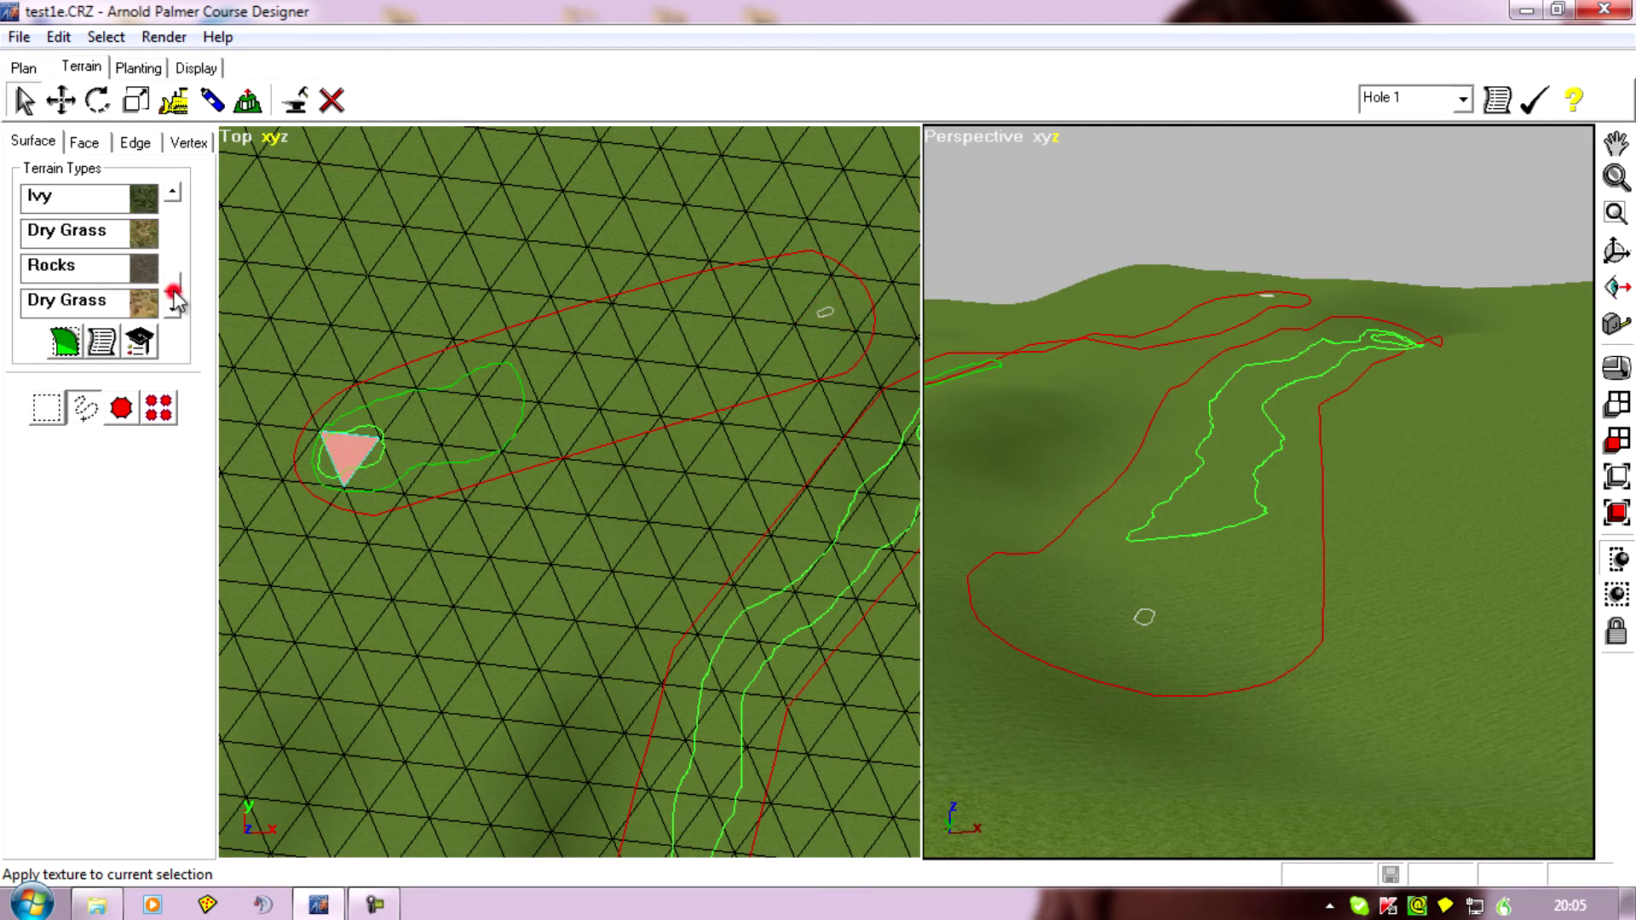
{"action": "scroll", "coordinate": [178, 297], "scroll_direction": "up", "scroll_amount": 5}
{"action": "left_click", "coordinate": [53, 230]}
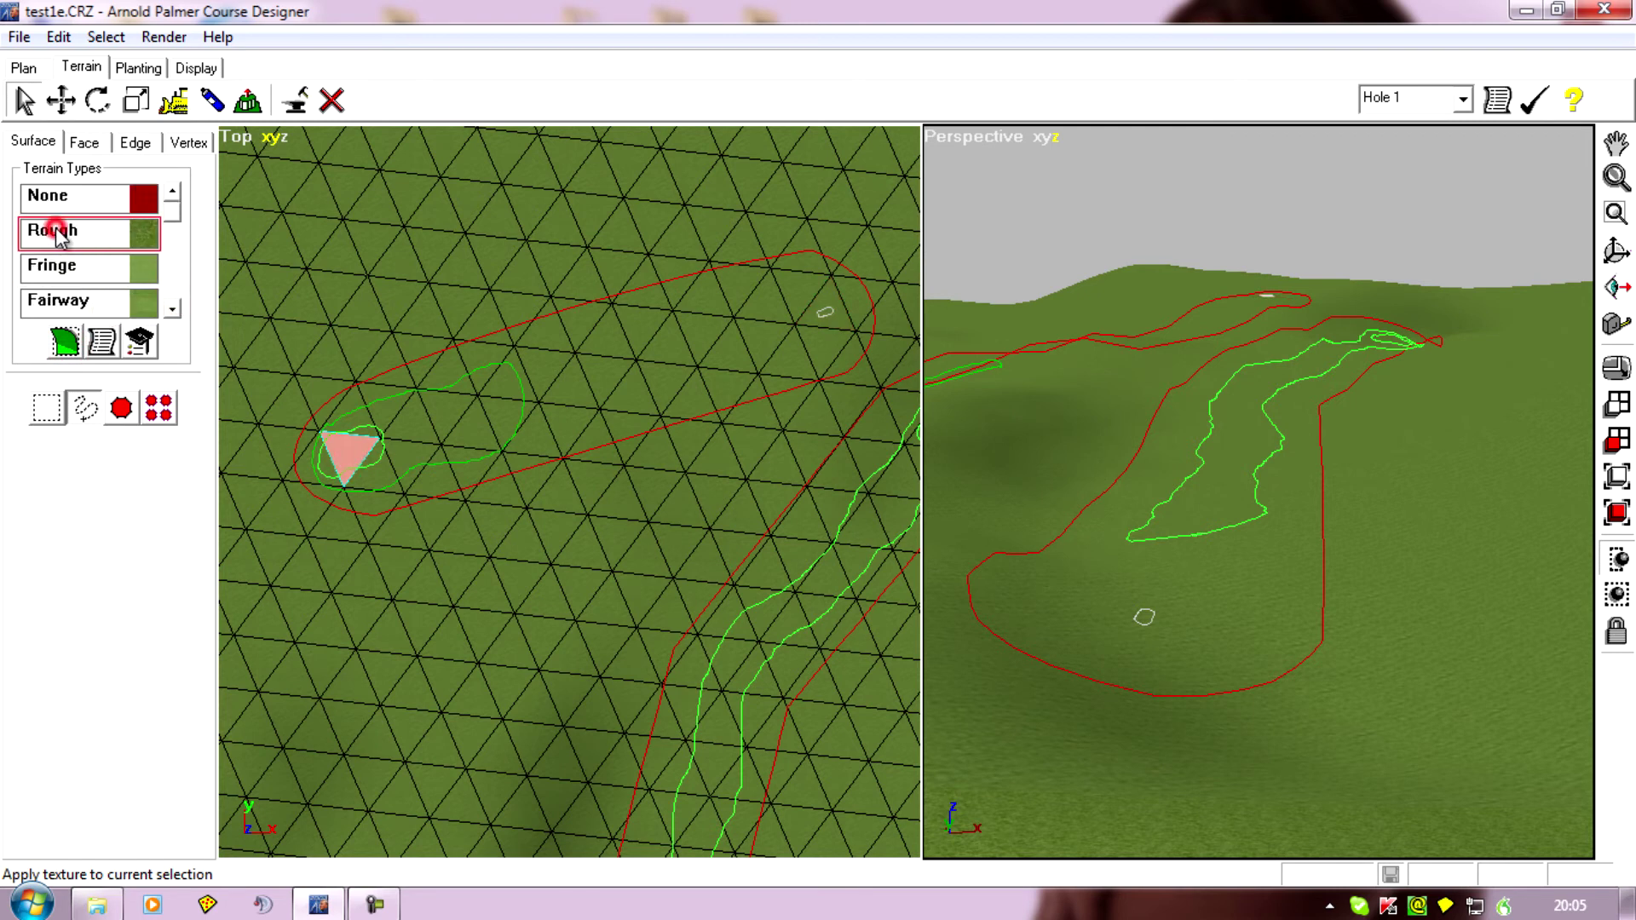
{"action": "left_click", "coordinate": [65, 342]}
{"action": "left_click", "coordinate": [462, 593]}
Set the perspective camera to the line of sight from the second hole's tee towards its green
{"action": "scroll", "coordinate": [462, 592], "scroll_direction": "down", "scroll_amount": 5}
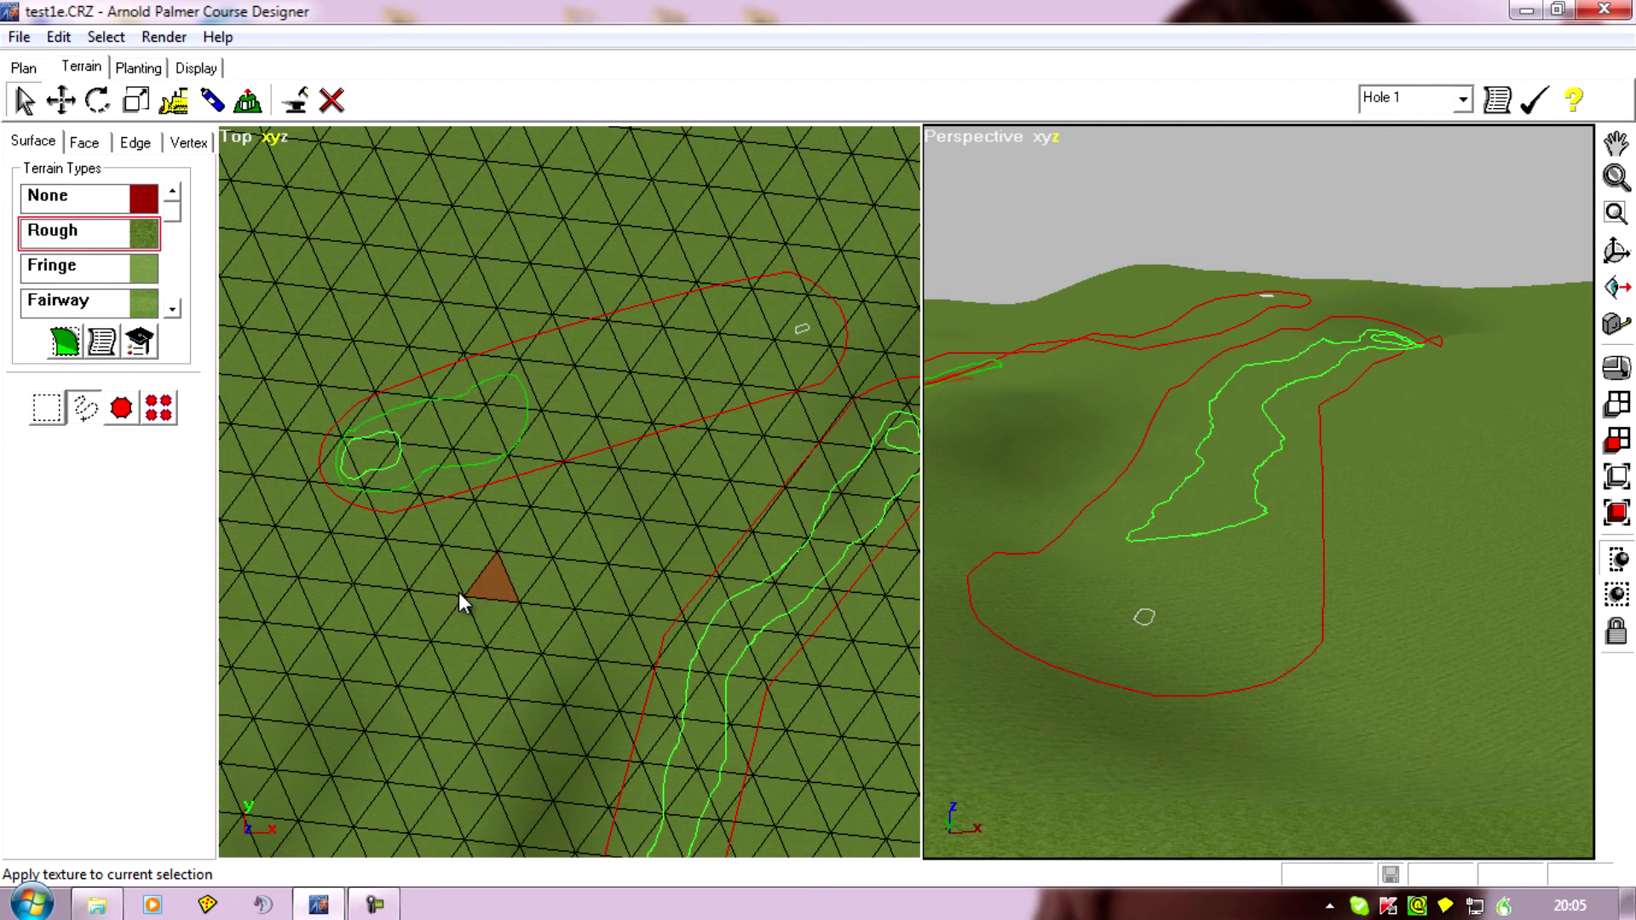
{"action": "scroll", "coordinate": [438, 486], "scroll_direction": "up", "scroll_amount": 3}
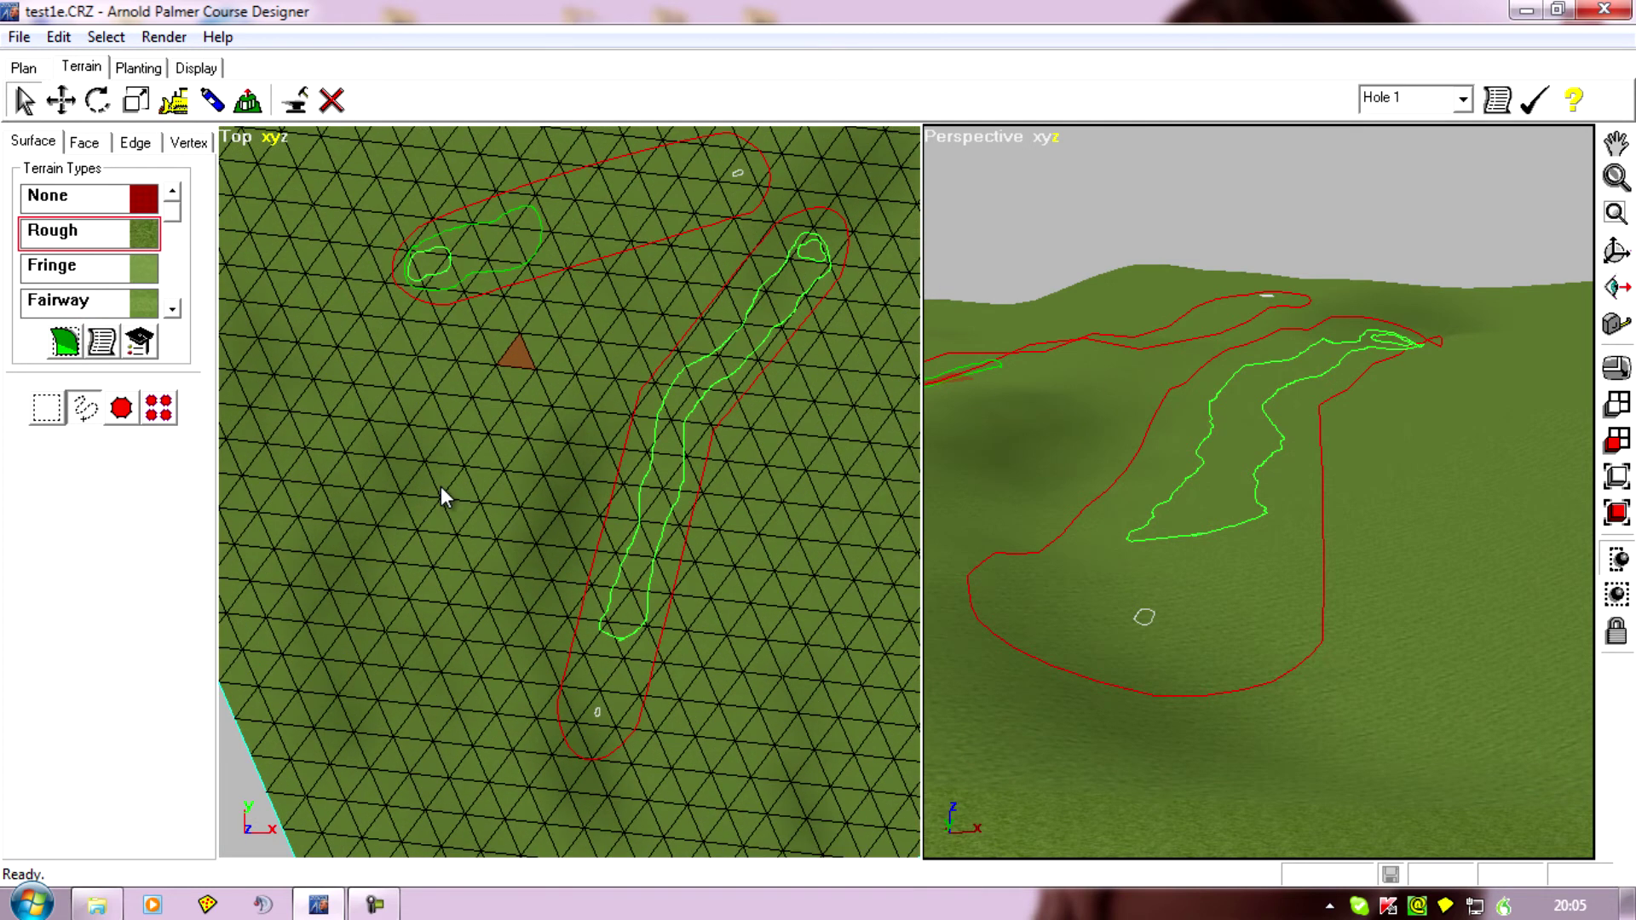
{"action": "left_click_drag", "start_coordinate": [441, 486], "coordinate": [447, 677]}
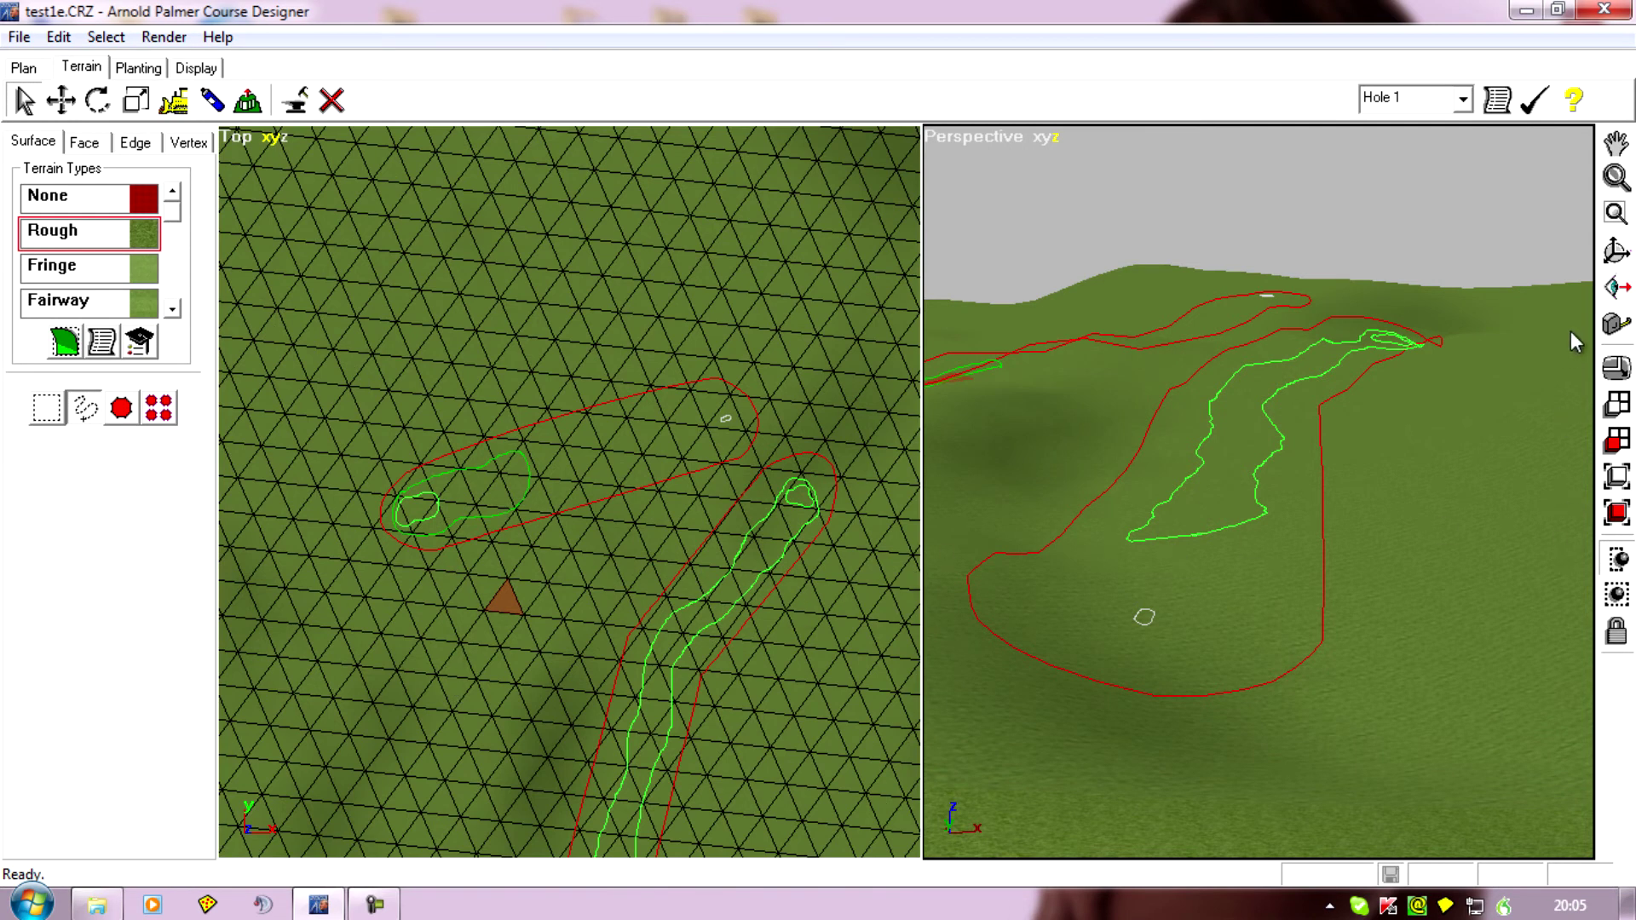
{"action": "left_click", "coordinate": [1616, 288]}
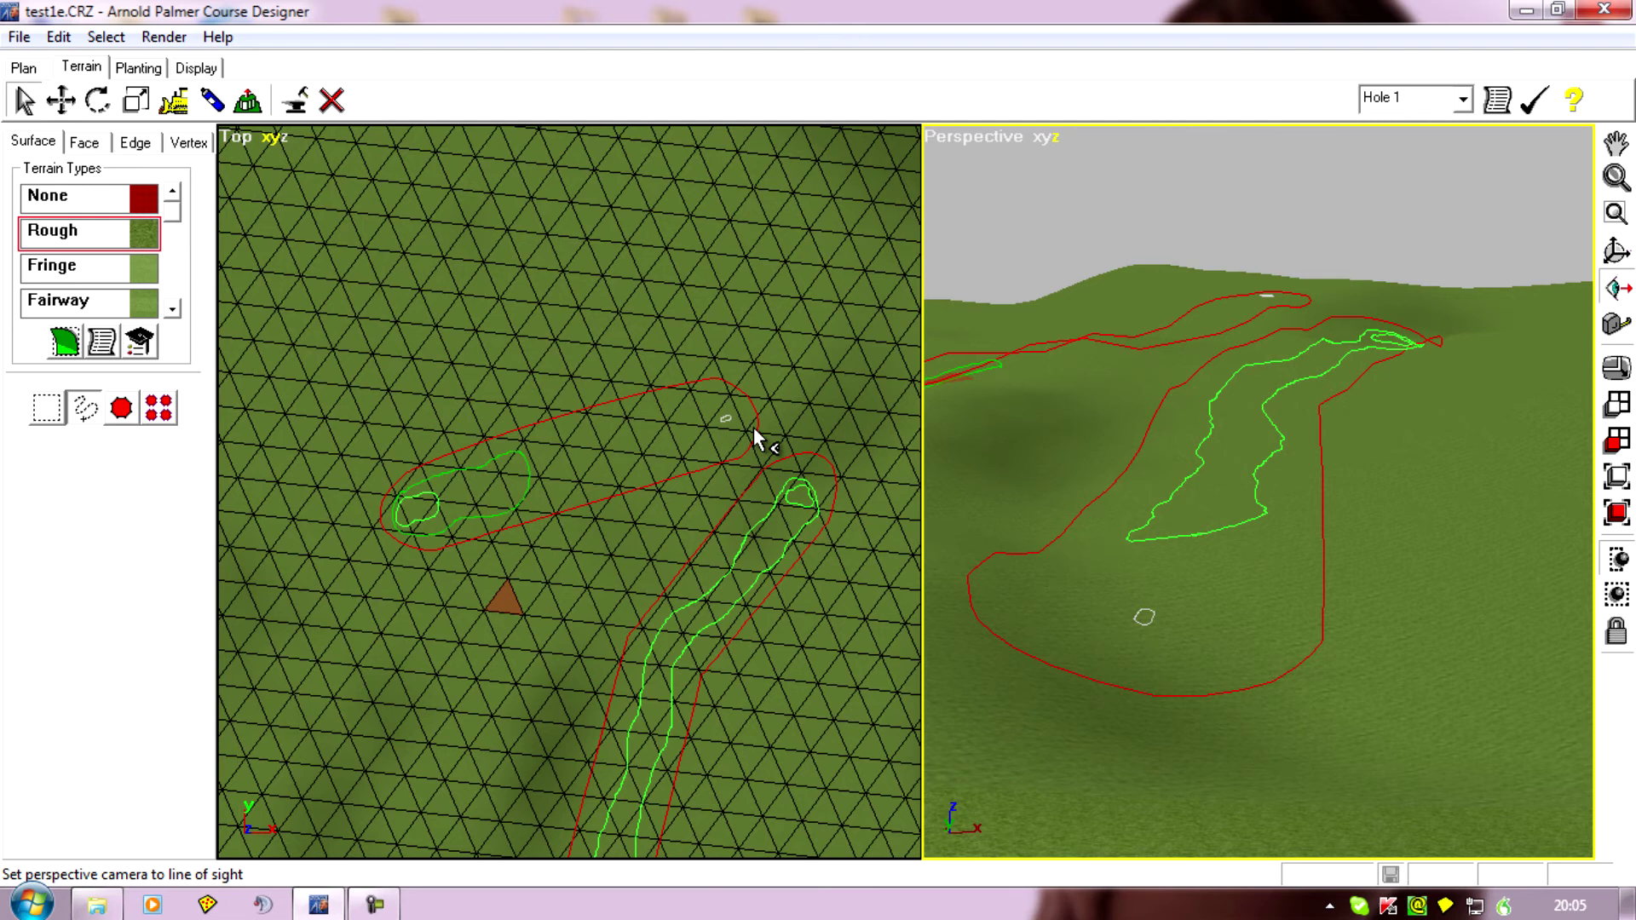
{"action": "left_click_drag", "start_coordinate": [753, 426], "coordinate": [669, 444]}
{"action": "left_click_drag", "start_coordinate": [1134, 561], "coordinate": [1153, 741]}
{"action": "left_click_drag", "start_coordinate": [1175, 599], "coordinate": [1172, 693]}
{"action": "left_click_drag", "start_coordinate": [1119, 620], "coordinate": [1022, 652]}
{"action": "left_click_drag", "start_coordinate": [1106, 540], "coordinate": [1132, 738]}
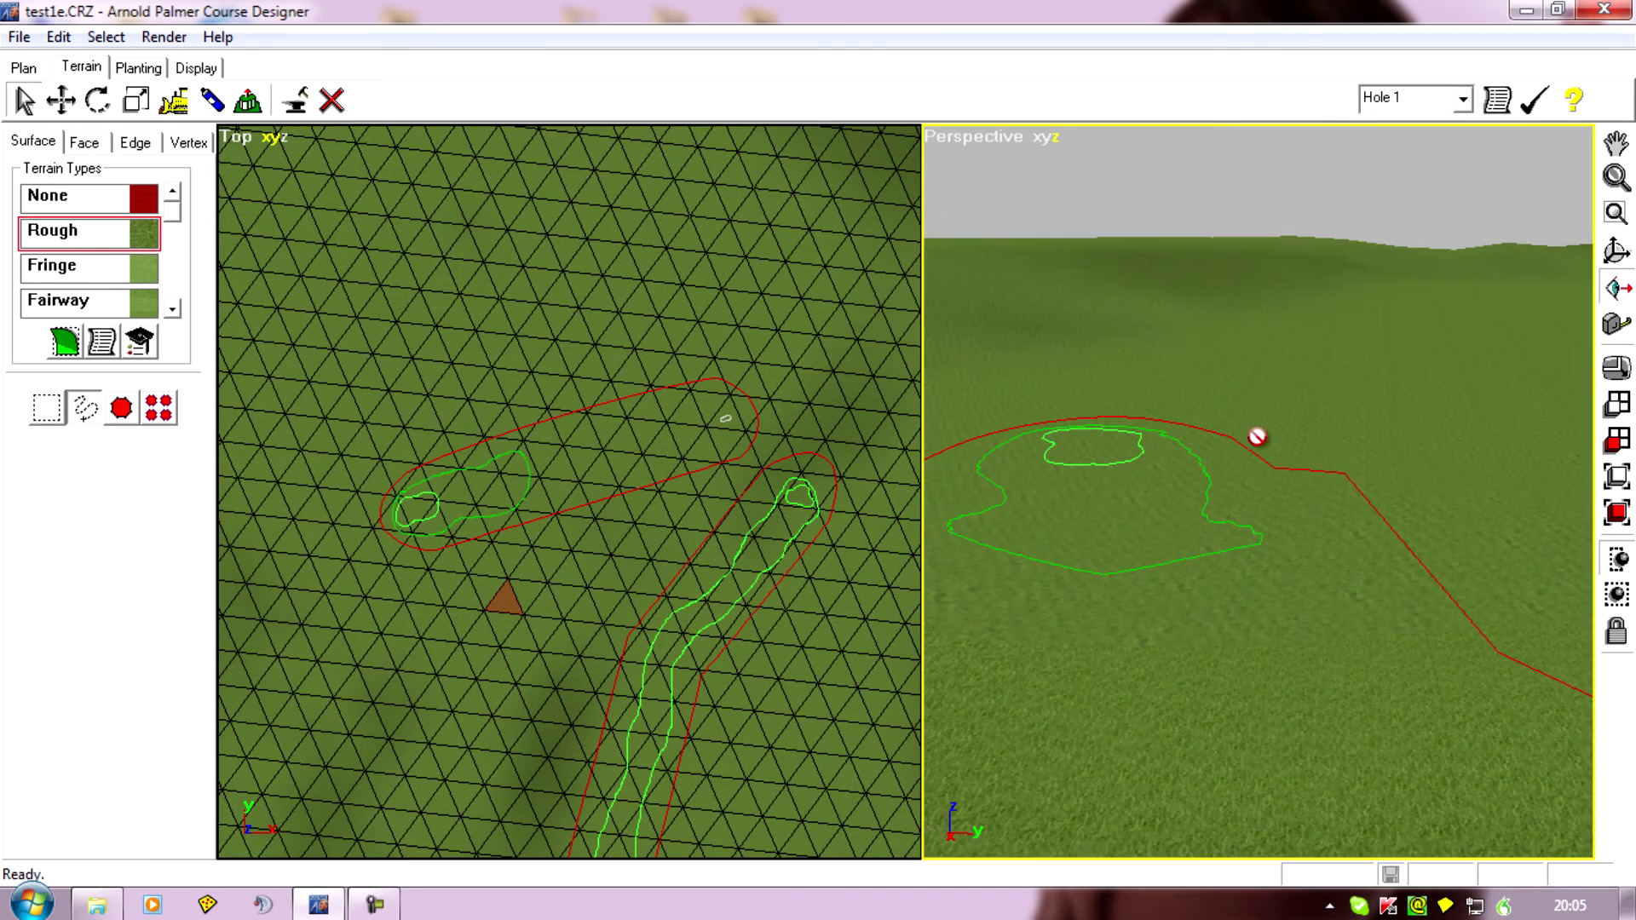
{"action": "left_click_drag", "start_coordinate": [1143, 613], "coordinate": [1153, 628]}
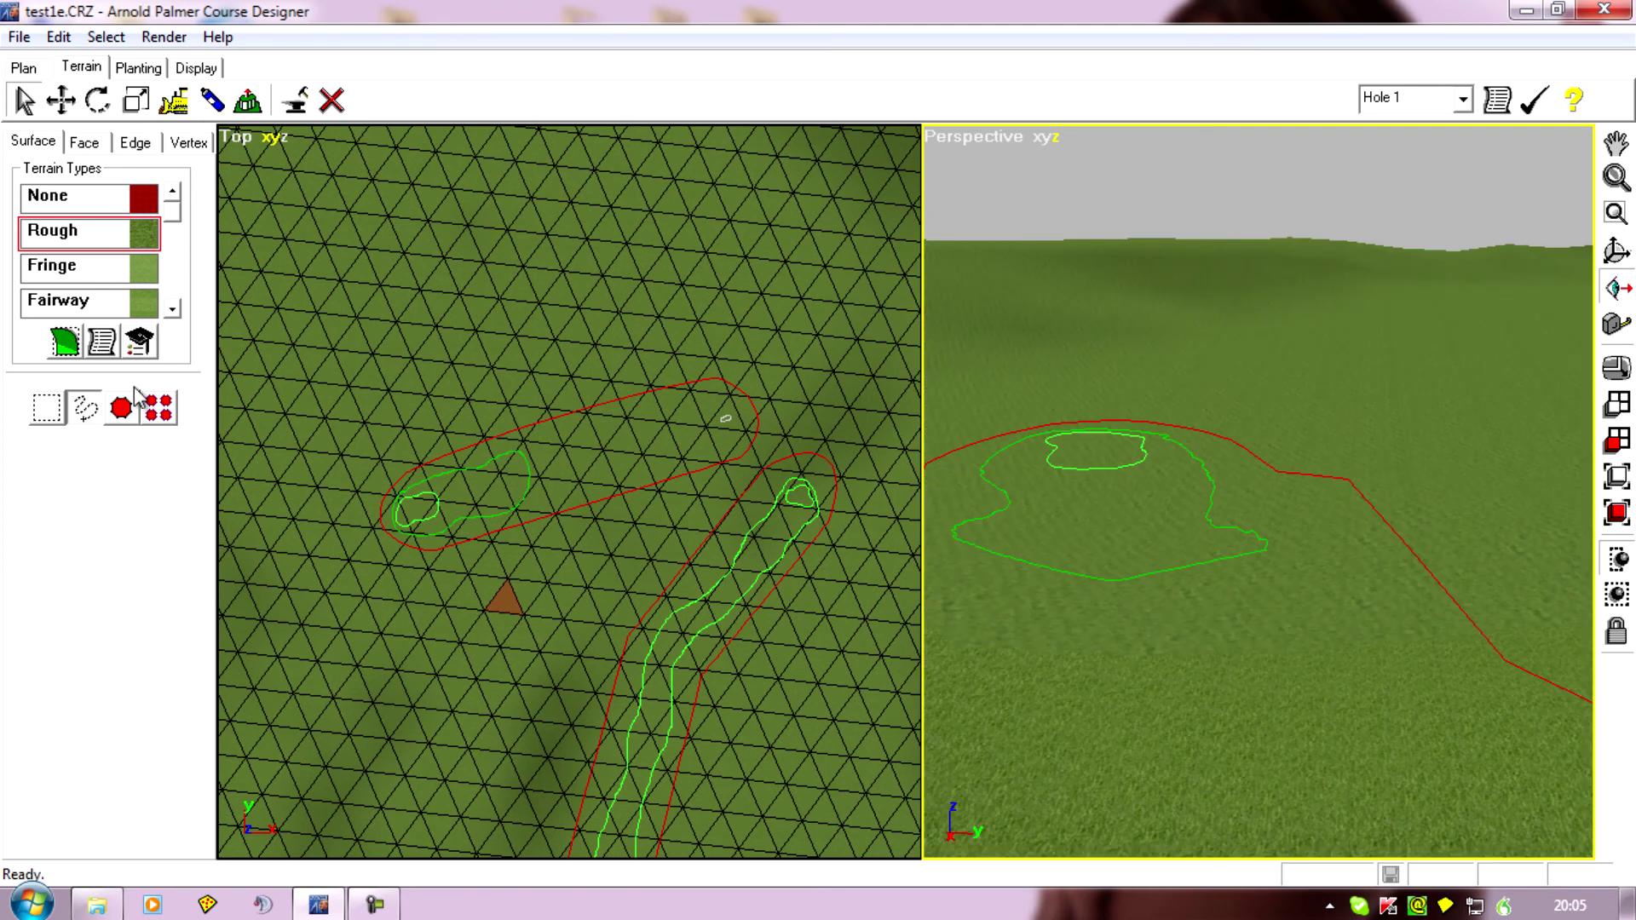
Apply Water to a freehand-selected band of terrain faces curving behind the second hole's green and along the fairway's outer side
{"action": "left_click", "coordinate": [83, 141]}
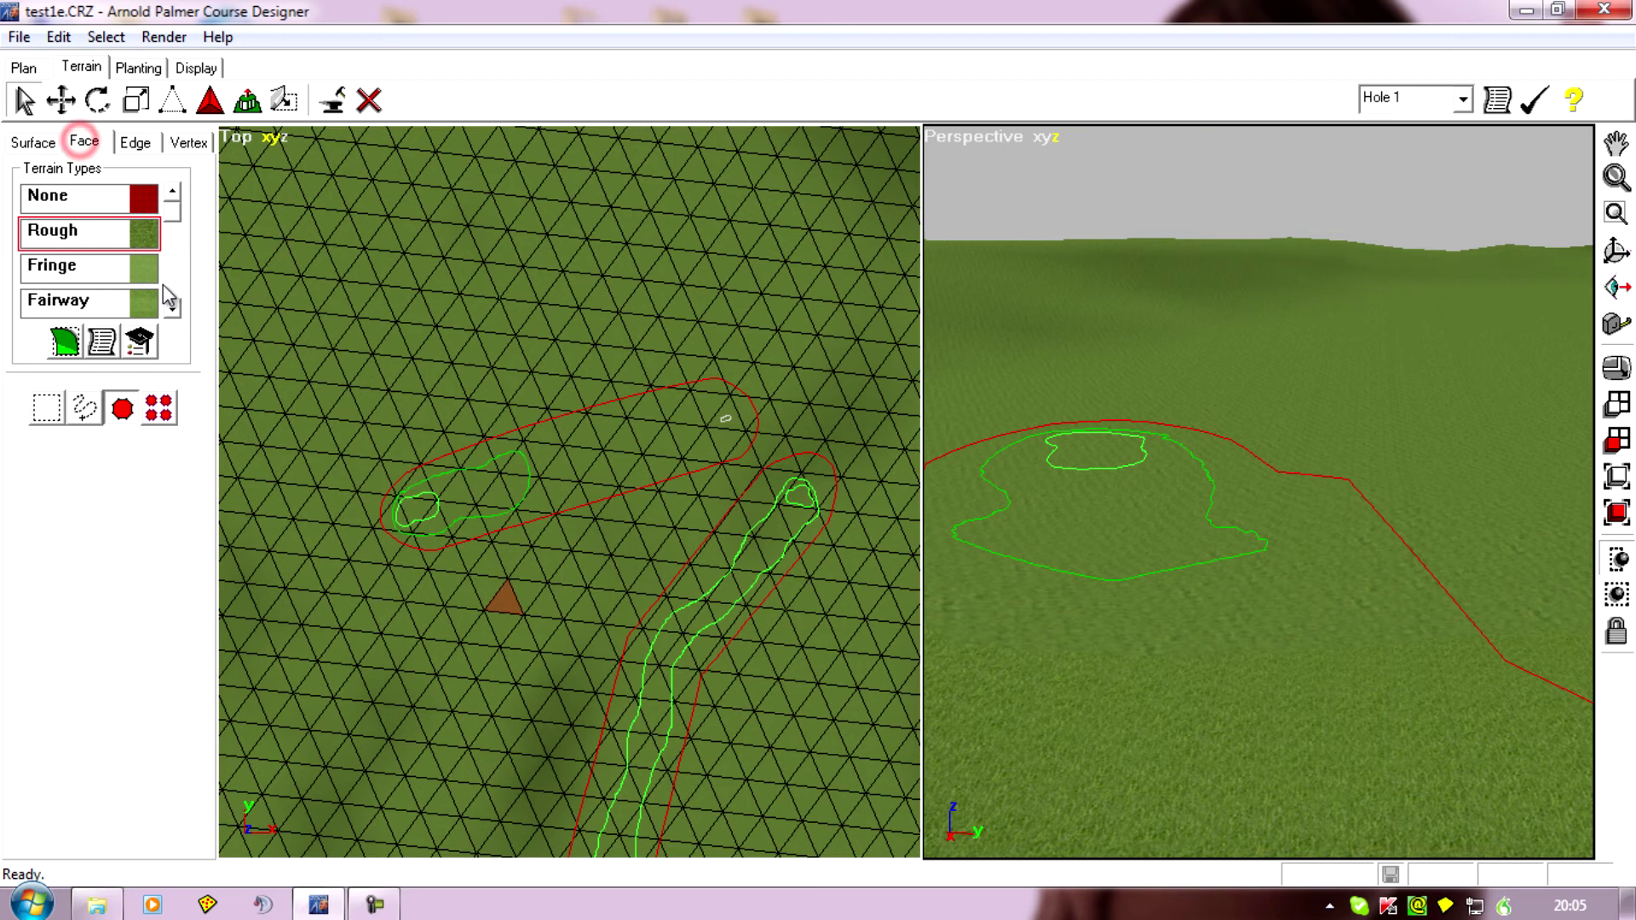
{"action": "mouse_move", "coordinate": [169, 209]}
{"action": "left_mouse_down"}
{"action": "mouse_move", "coordinate": [175, 241]}
{"action": "mouse_move", "coordinate": [177, 204]}
{"action": "left_mouse_up"}
{"action": "left_click", "coordinate": [174, 309]}
{"action": "left_click", "coordinate": [174, 309]}
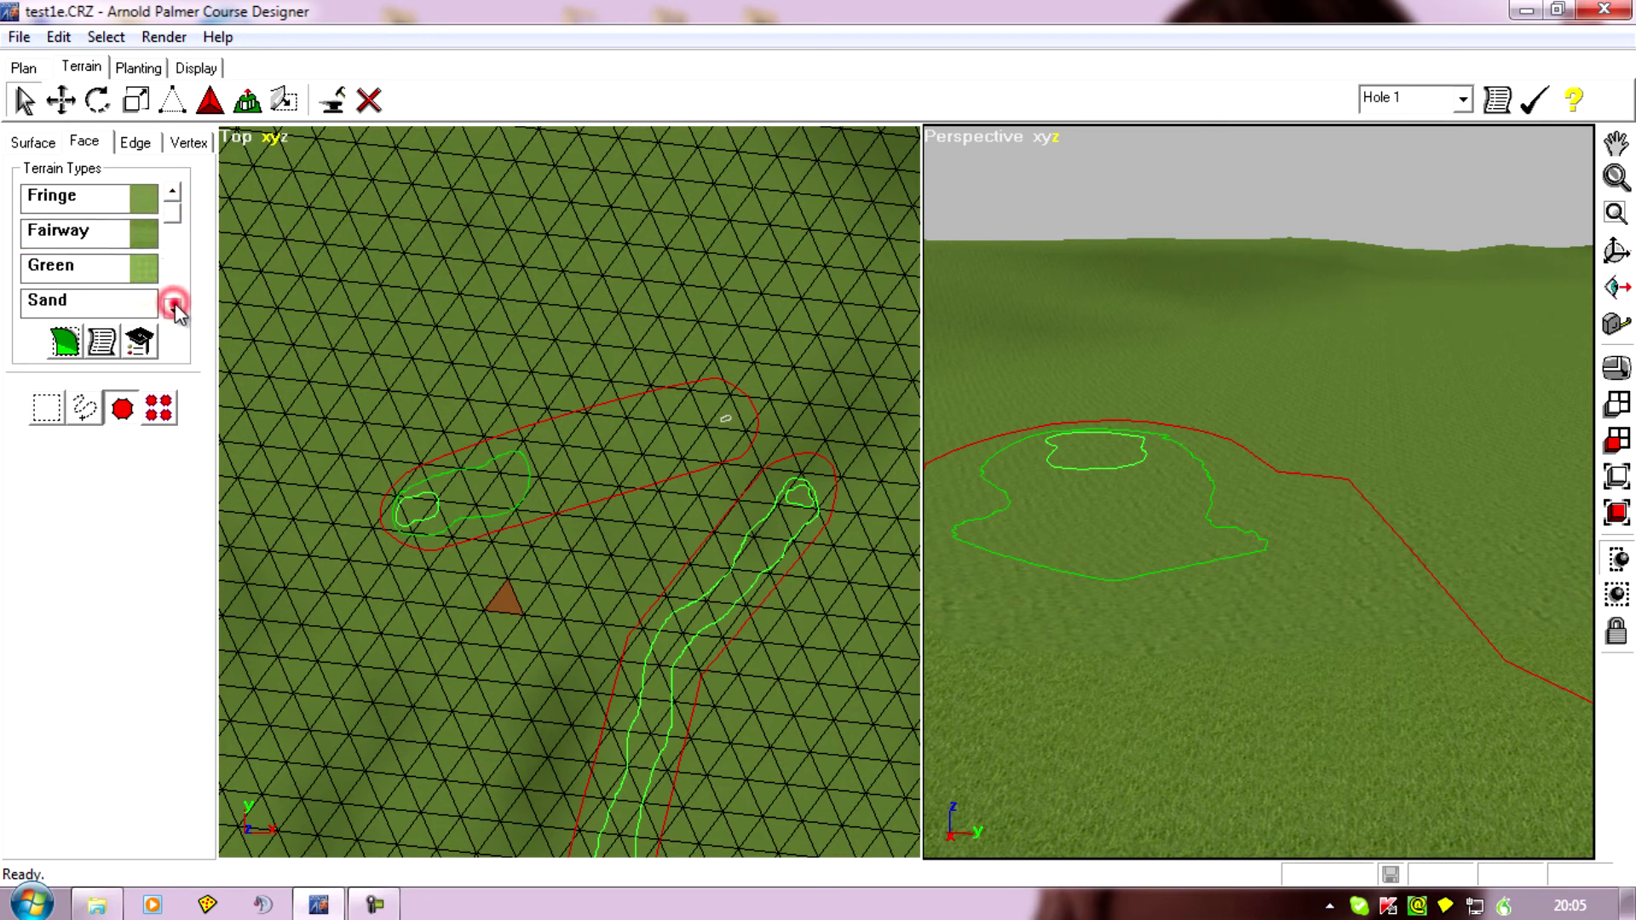
{"action": "left_click", "coordinate": [175, 309]}
{"action": "left_click", "coordinate": [176, 310]}
{"action": "left_click", "coordinate": [59, 275]}
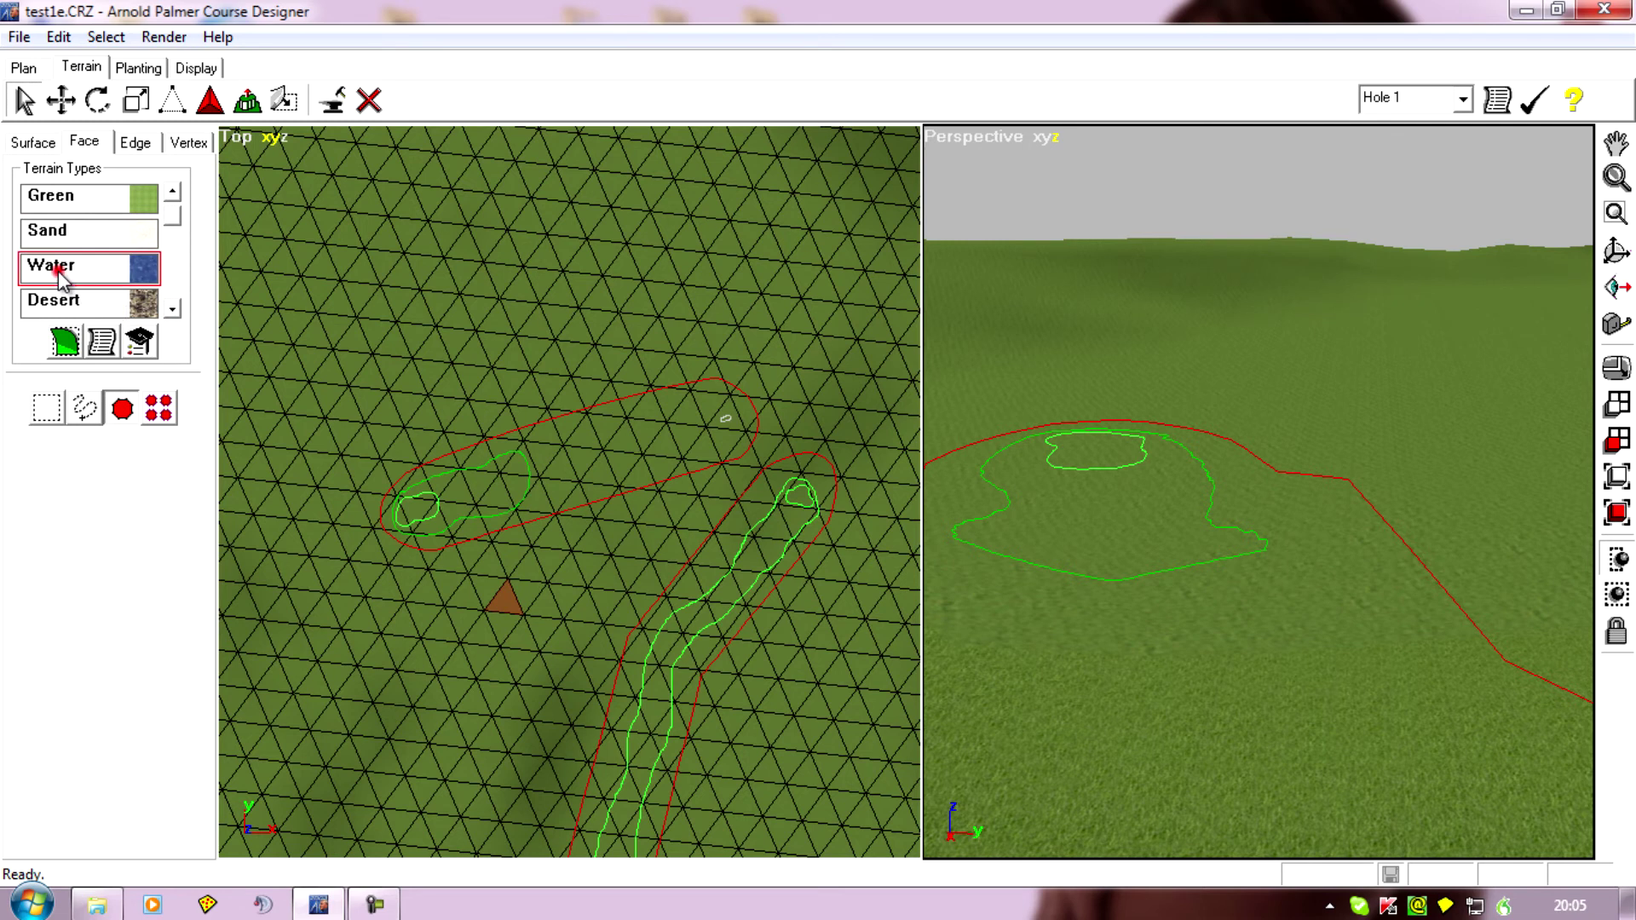
{"action": "left_click", "coordinate": [85, 409]}
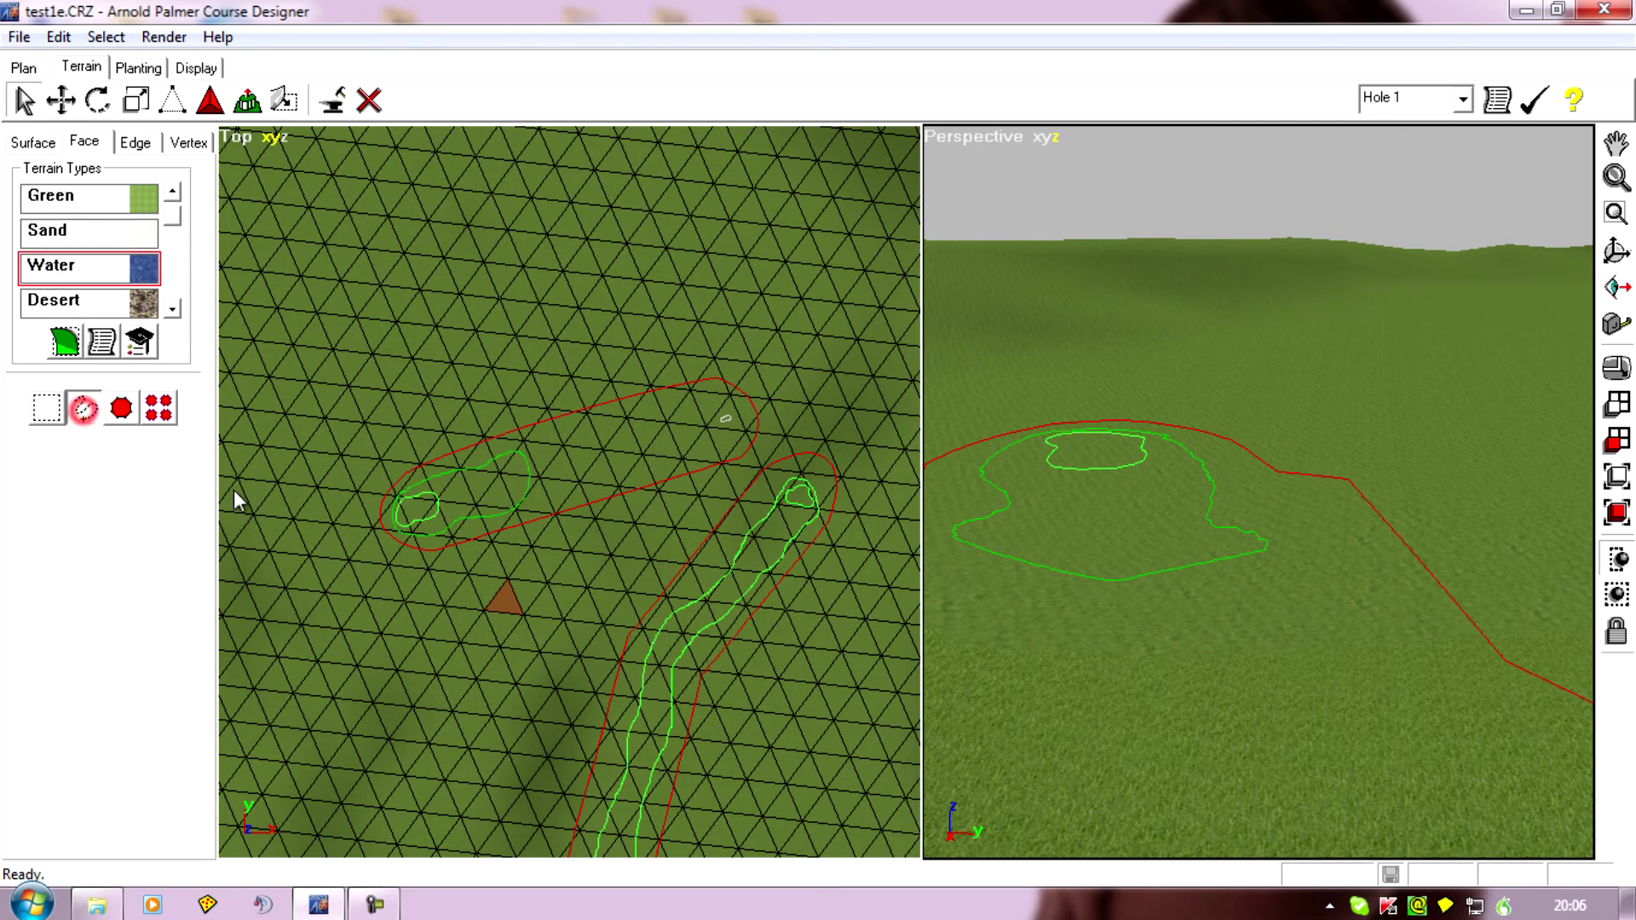
{"action": "left_click", "coordinate": [345, 518]}
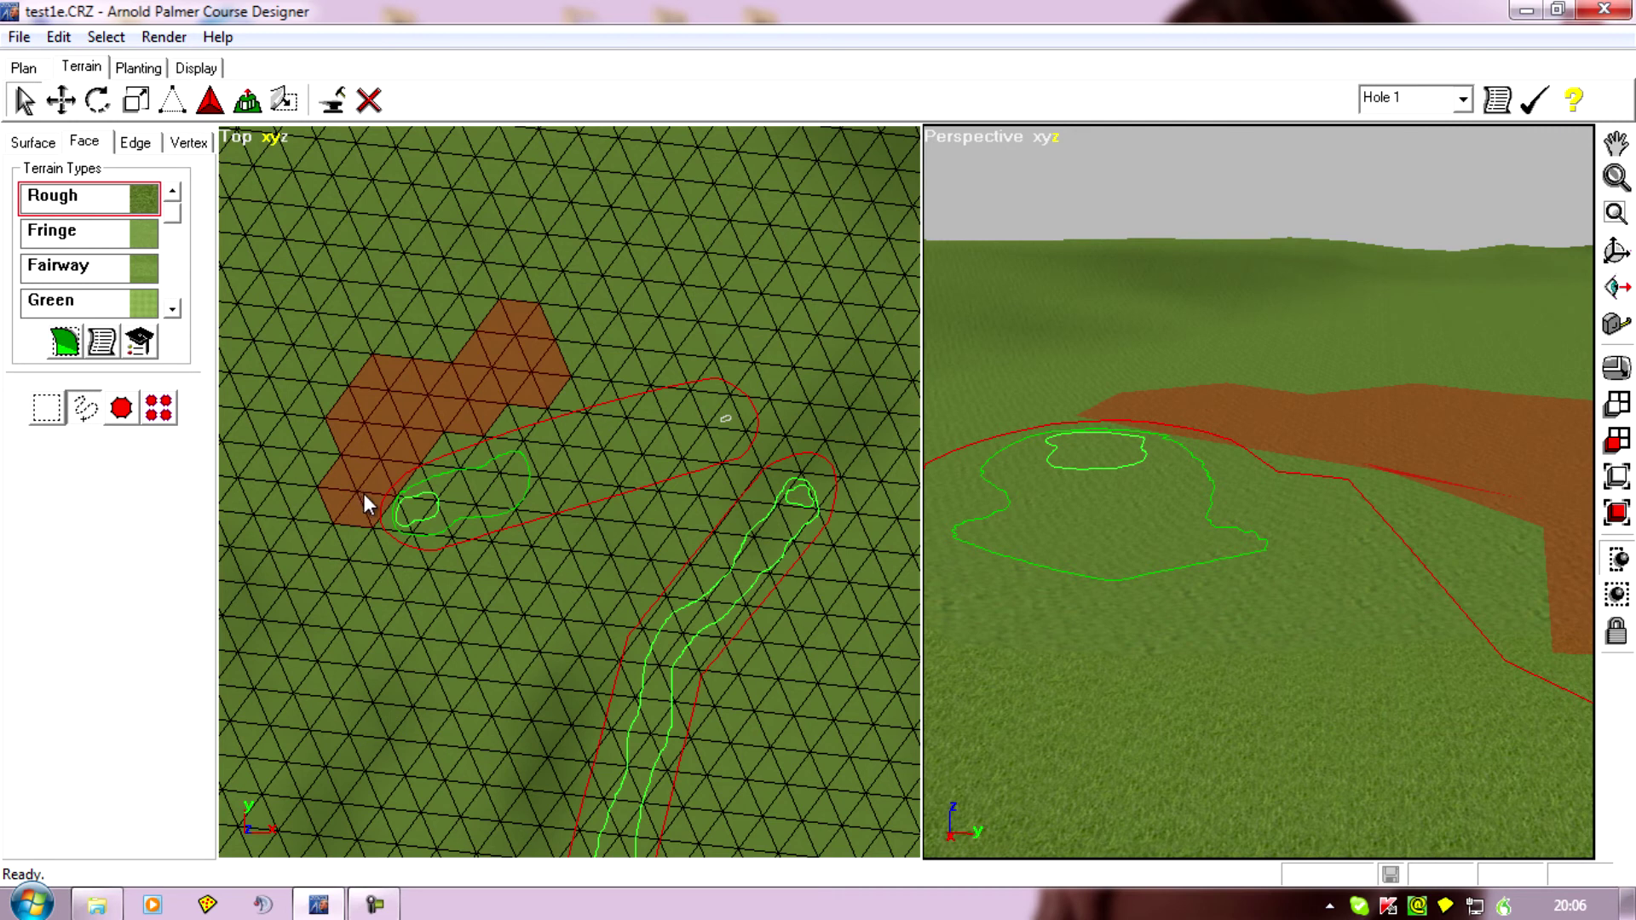
{"action": "left_click", "coordinate": [167, 216]}
{"action": "left_click", "coordinate": [171, 307]}
{"action": "left_click", "coordinate": [171, 308]}
{"action": "left_click", "coordinate": [171, 308]}
{"action": "left_click", "coordinate": [170, 307]}
{"action": "left_click", "coordinate": [170, 307]}
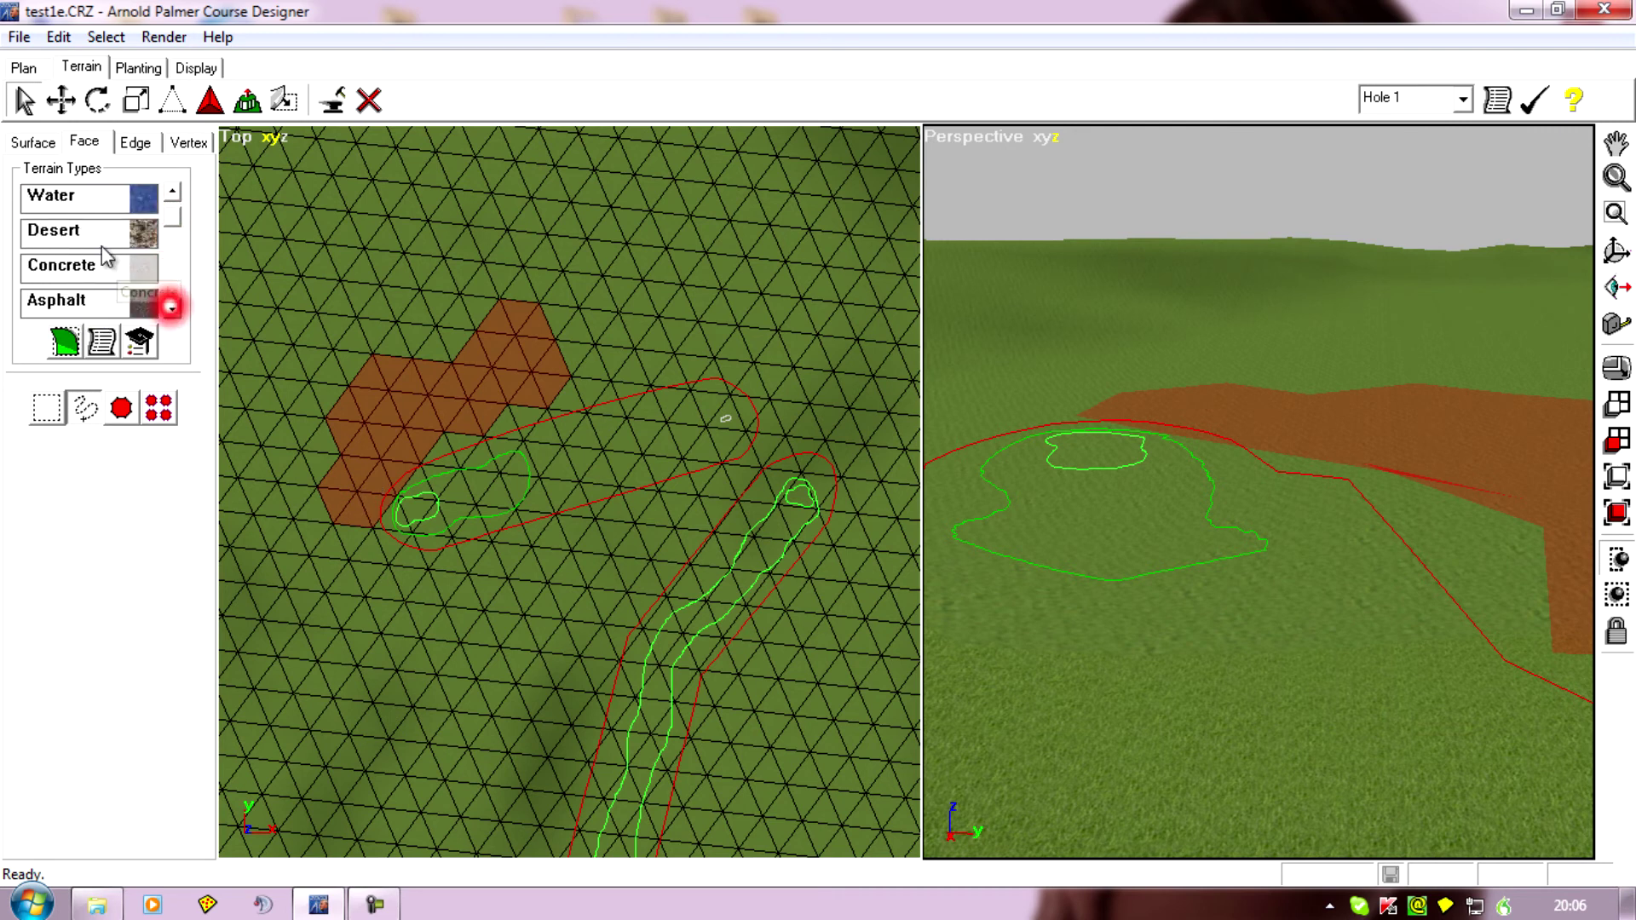
{"action": "left_click", "coordinate": [84, 204]}
{"action": "left_click", "coordinate": [67, 342]}
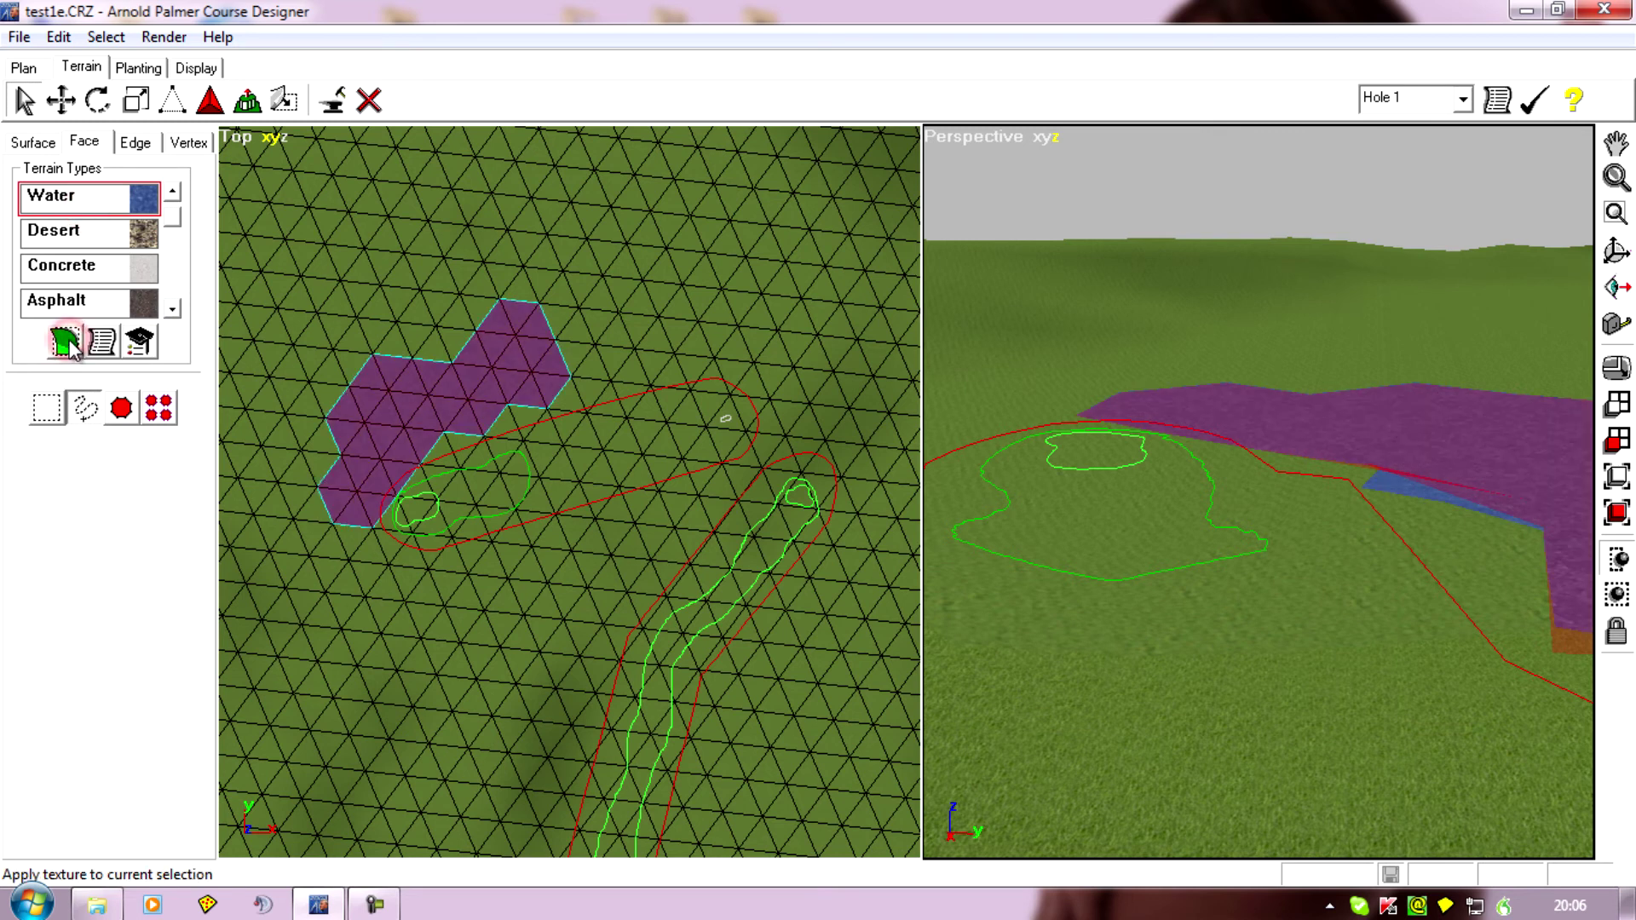
Extend the water hazard around the back of the second hole's green by applying Water to the adjoining group of faces
{"action": "scroll", "coordinate": [610, 545], "scroll_direction": "down", "scroll_amount": 3}
{"action": "left_click_drag", "start_coordinate": [1007, 688], "coordinate": [930, 382]}
{"action": "left_click_drag", "start_coordinate": [1179, 746], "coordinate": [1153, 642]}
{"action": "scroll", "coordinate": [1082, 590], "scroll_direction": "down", "scroll_amount": 2}
{"action": "left_click_drag", "start_coordinate": [1077, 587], "coordinate": [1065, 411]}
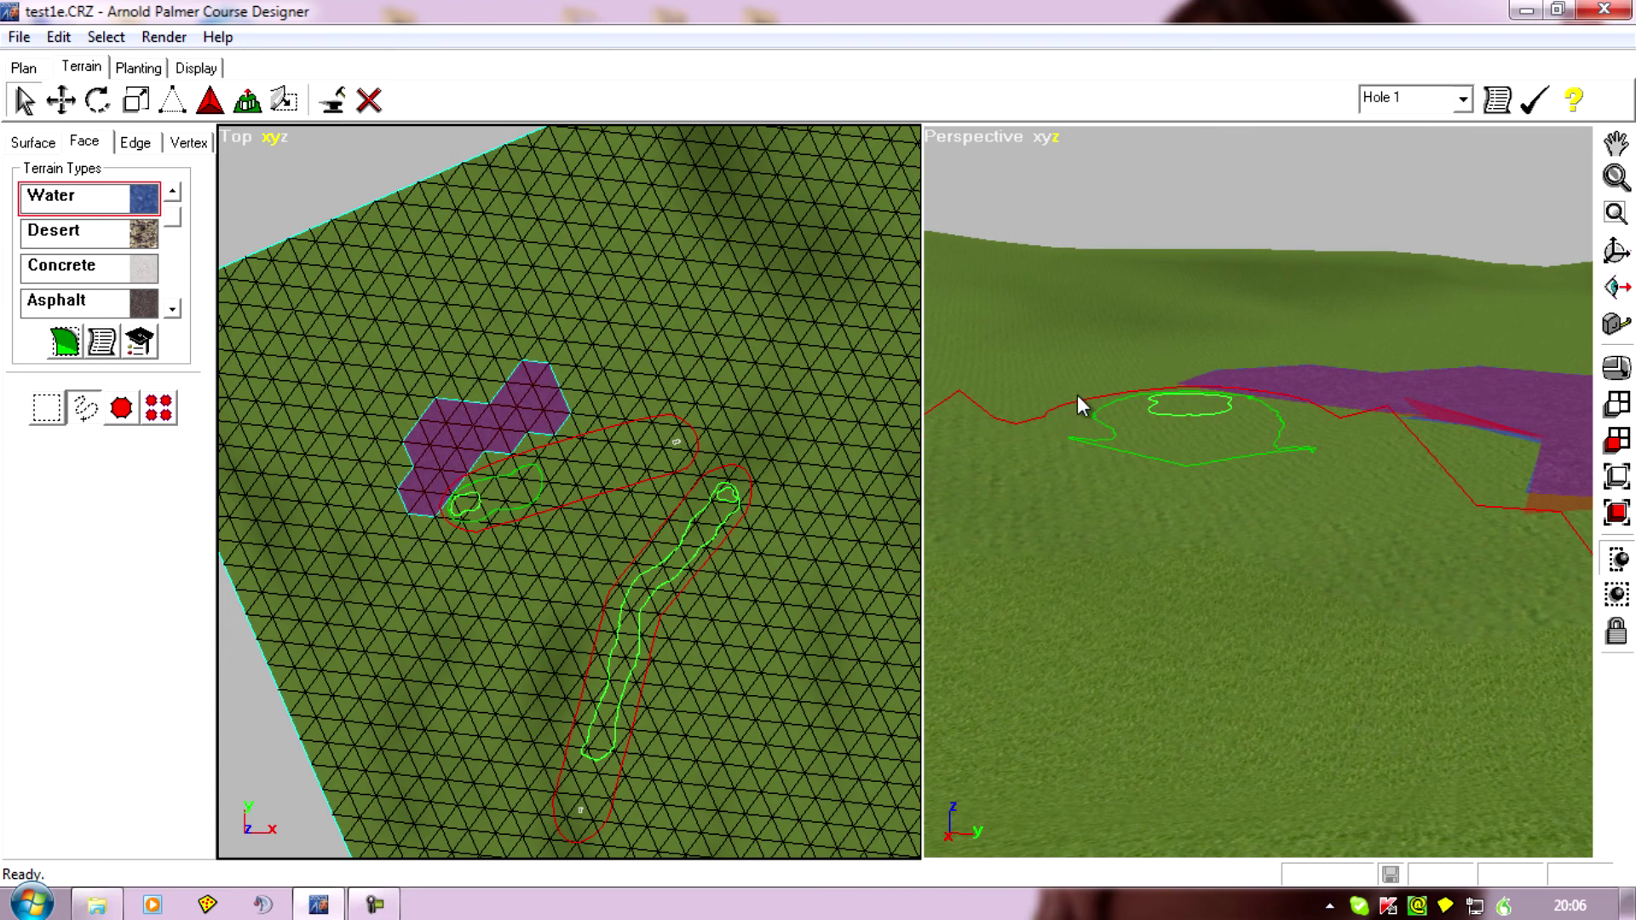
{"action": "left_click", "coordinate": [426, 522]}
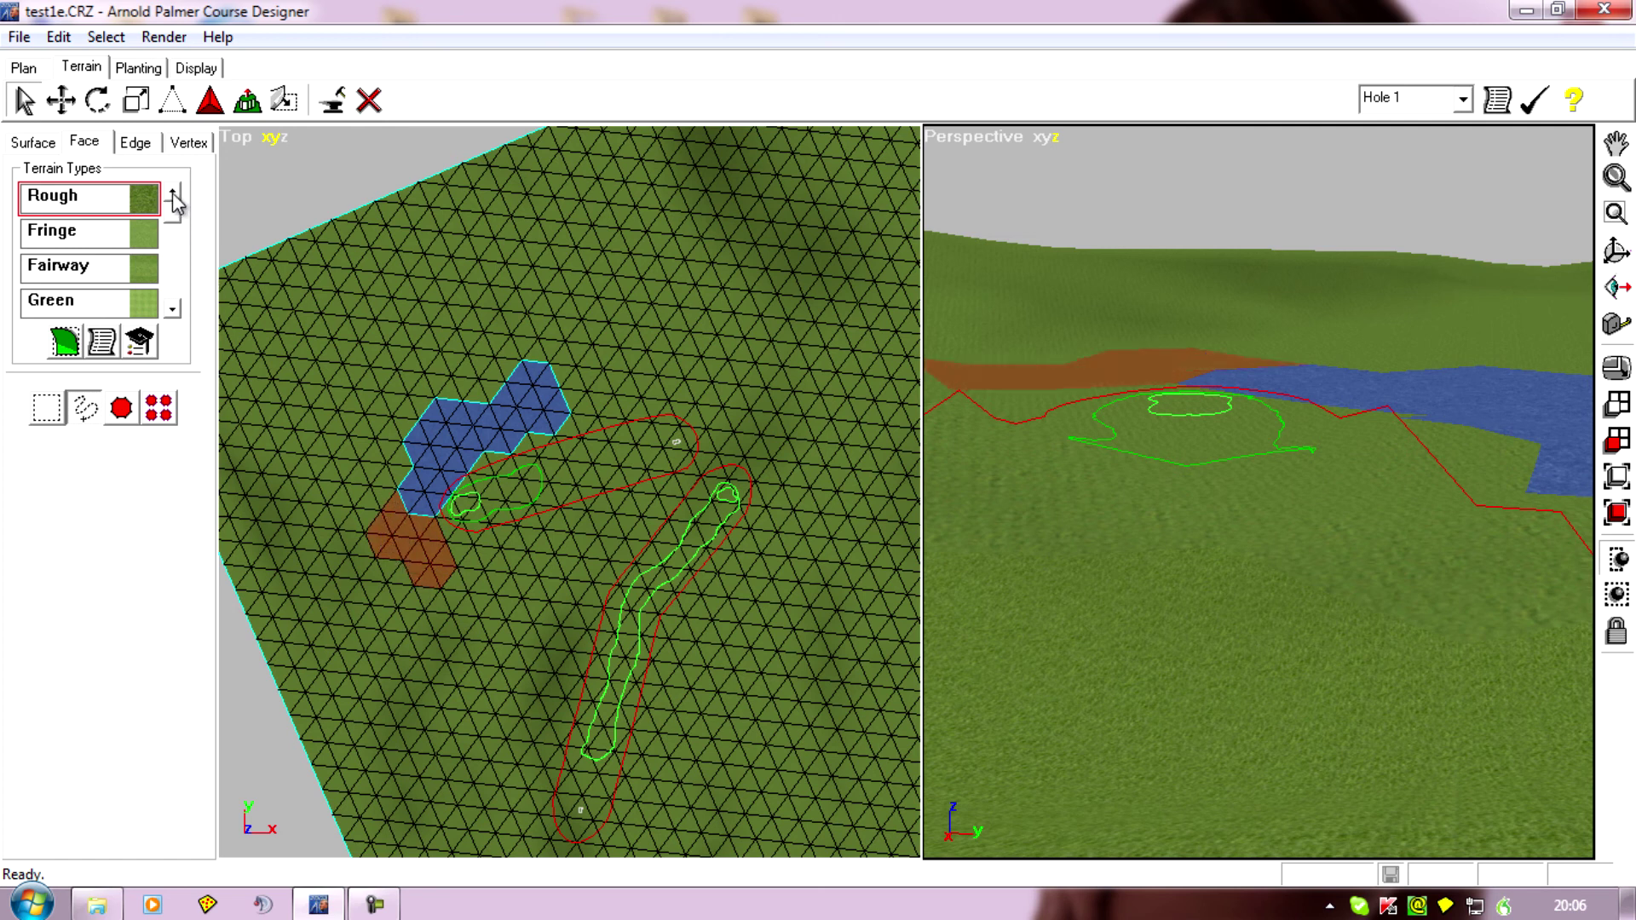
{"action": "left_click", "coordinate": [173, 309]}
{"action": "left_click", "coordinate": [173, 309]}
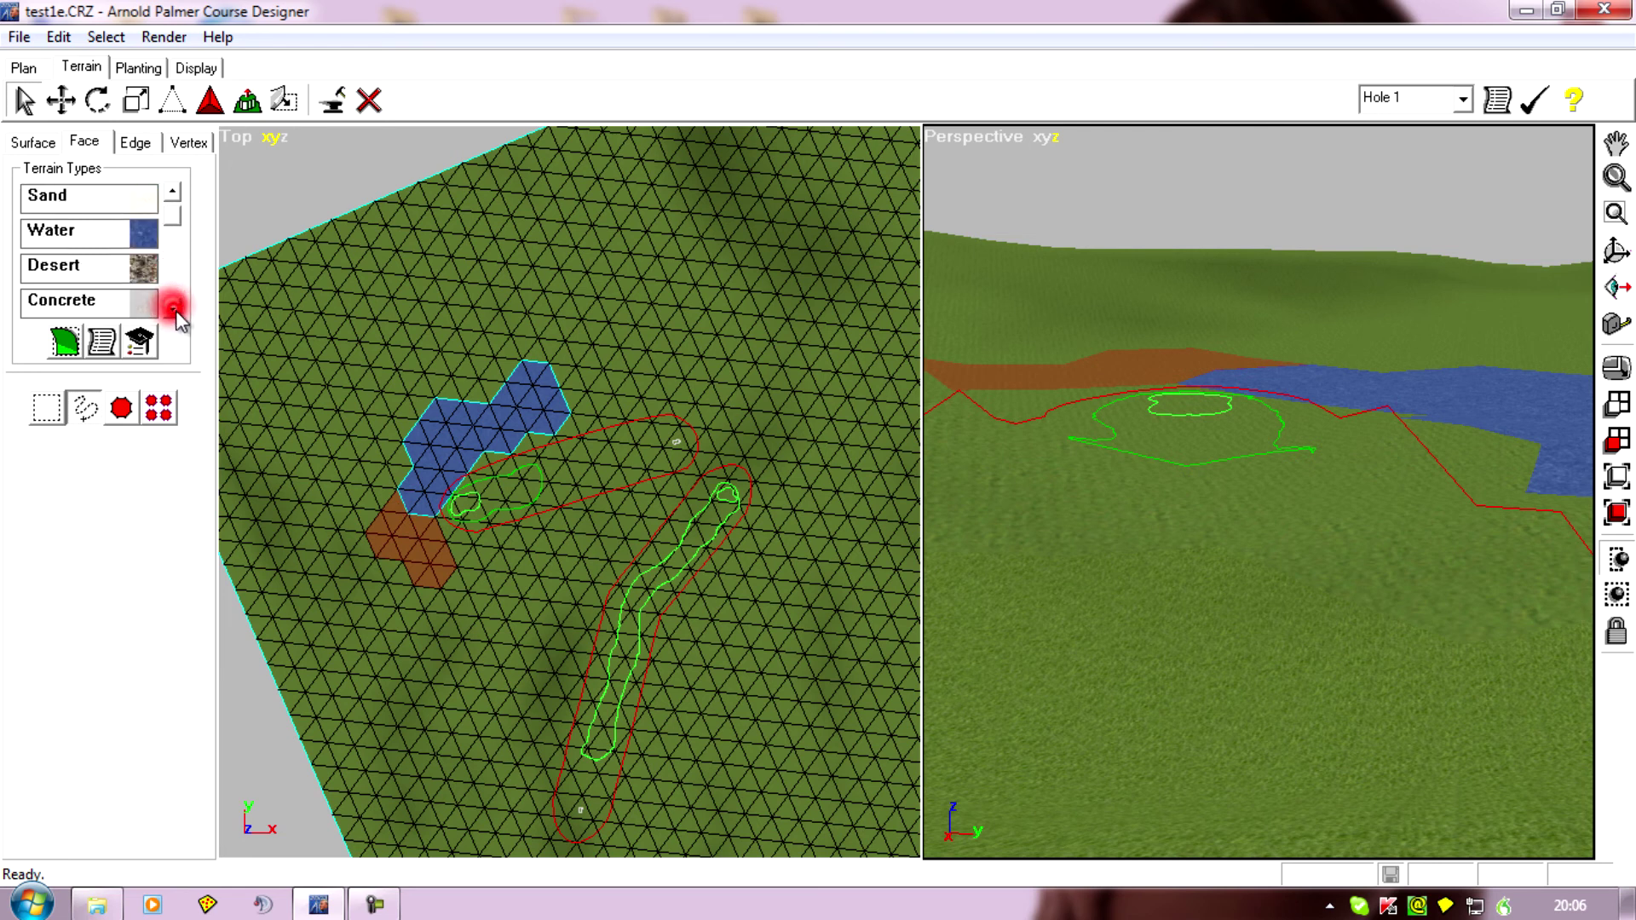
{"action": "left_click", "coordinate": [80, 237]}
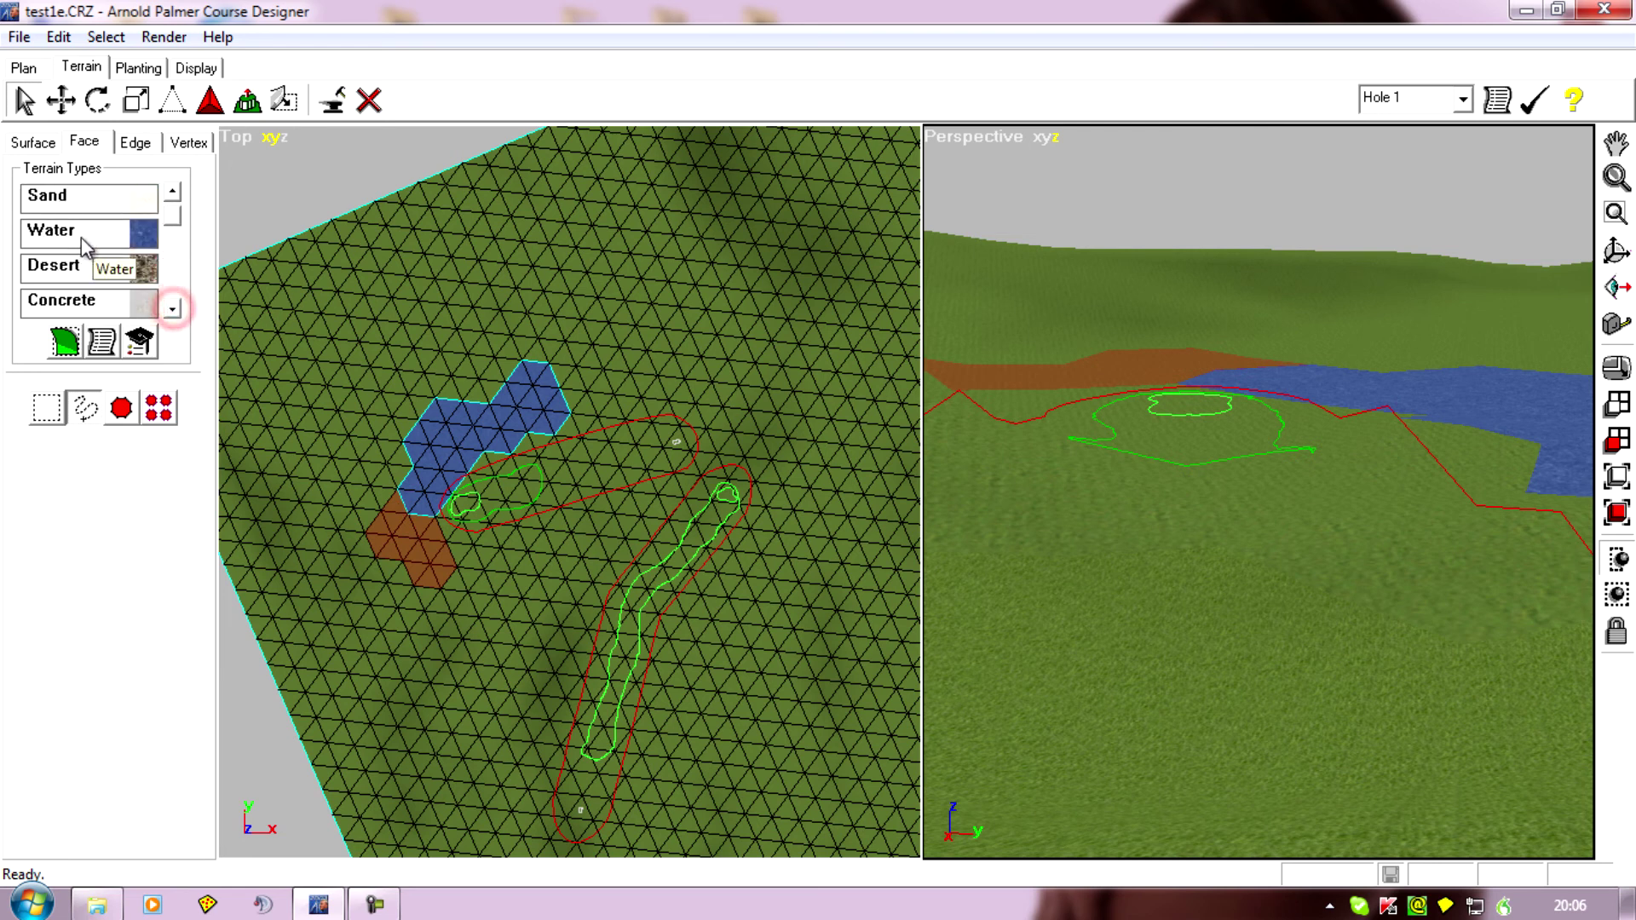
{"action": "left_click", "coordinate": [65, 343]}
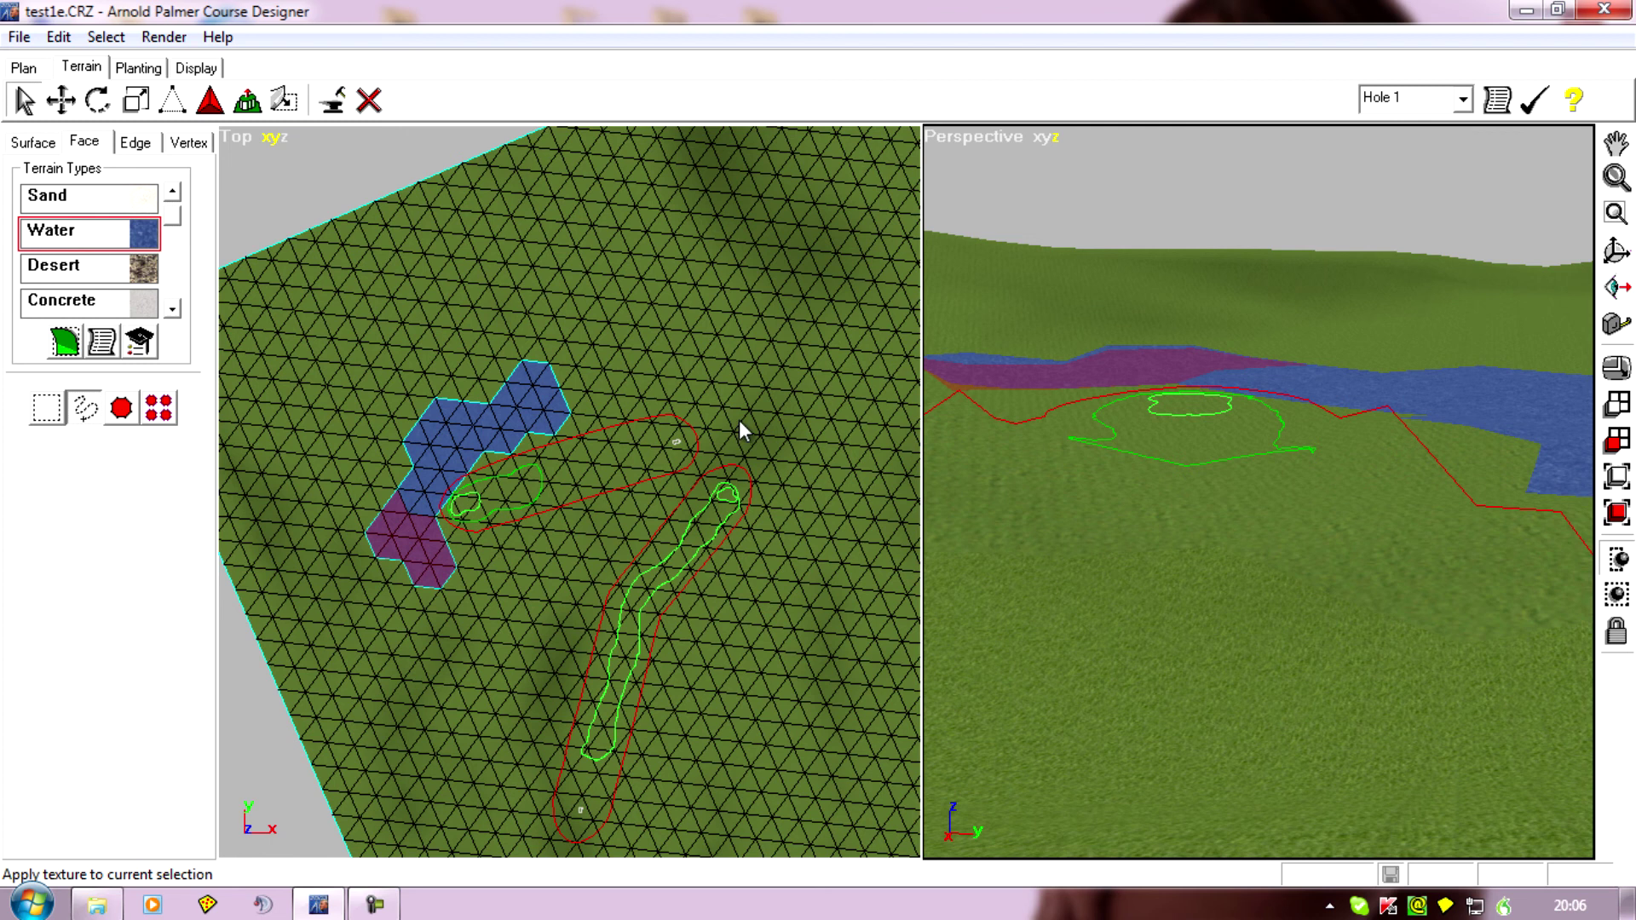
Apply Water to the faces between the hazard and the second hole's fairway and around the hazard's tee-side end
{"action": "left_click_drag", "start_coordinate": [1075, 524], "coordinate": [1148, 463]}
{"action": "scroll", "coordinate": [1148, 466], "scroll_direction": "up", "scroll_amount": 2}
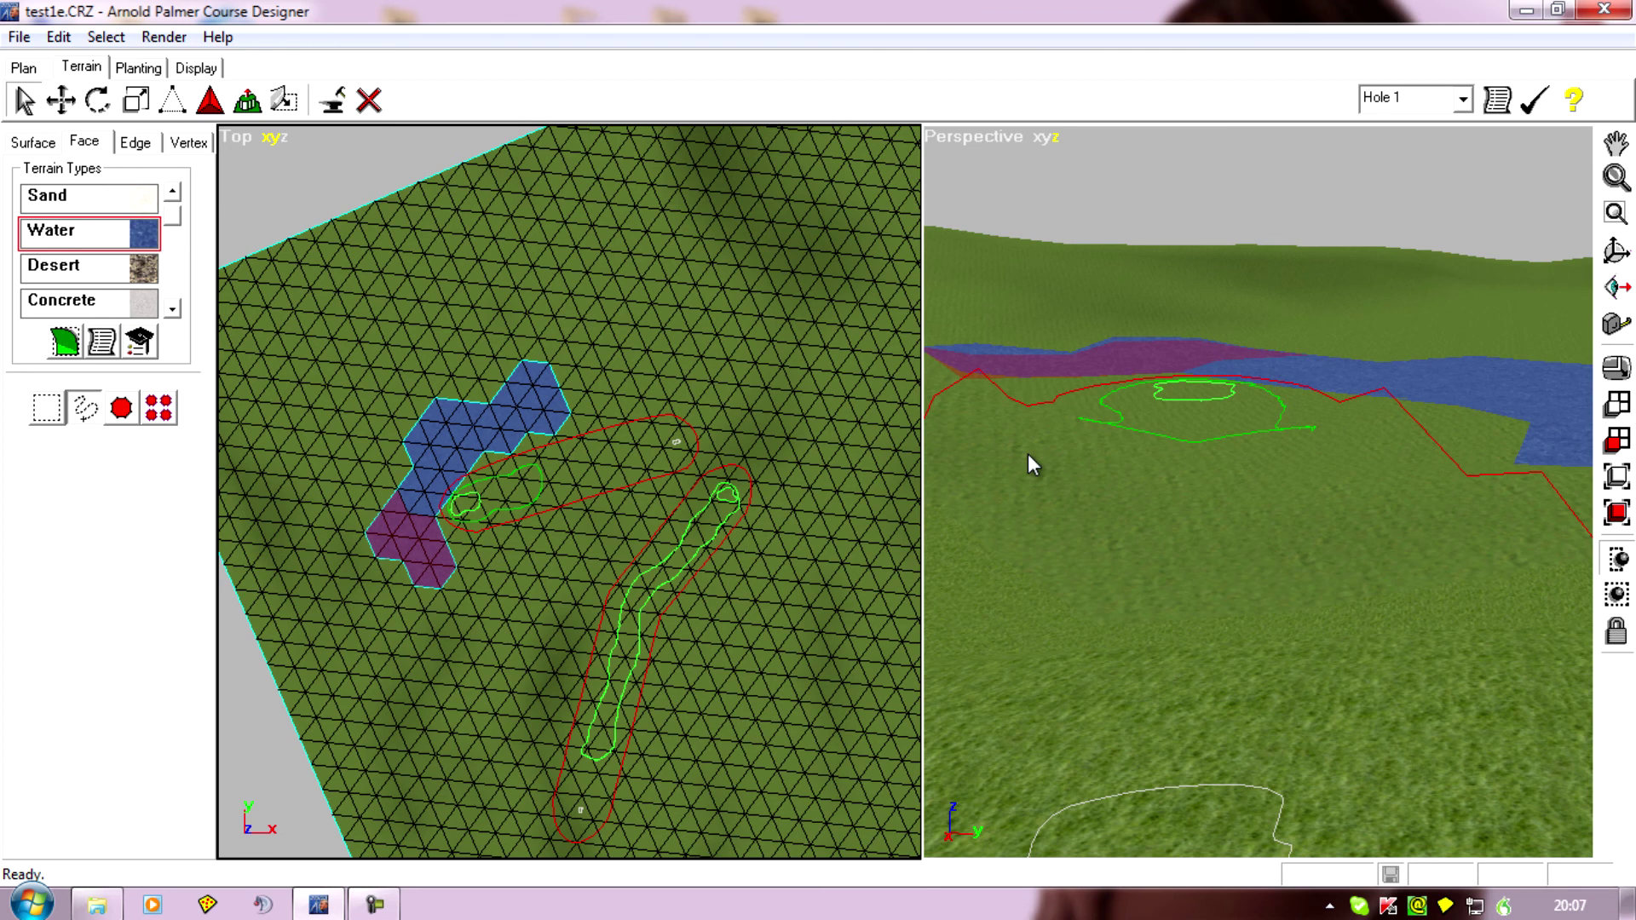
{"action": "left_click_drag", "start_coordinate": [1028, 455], "coordinate": [1310, 392]}
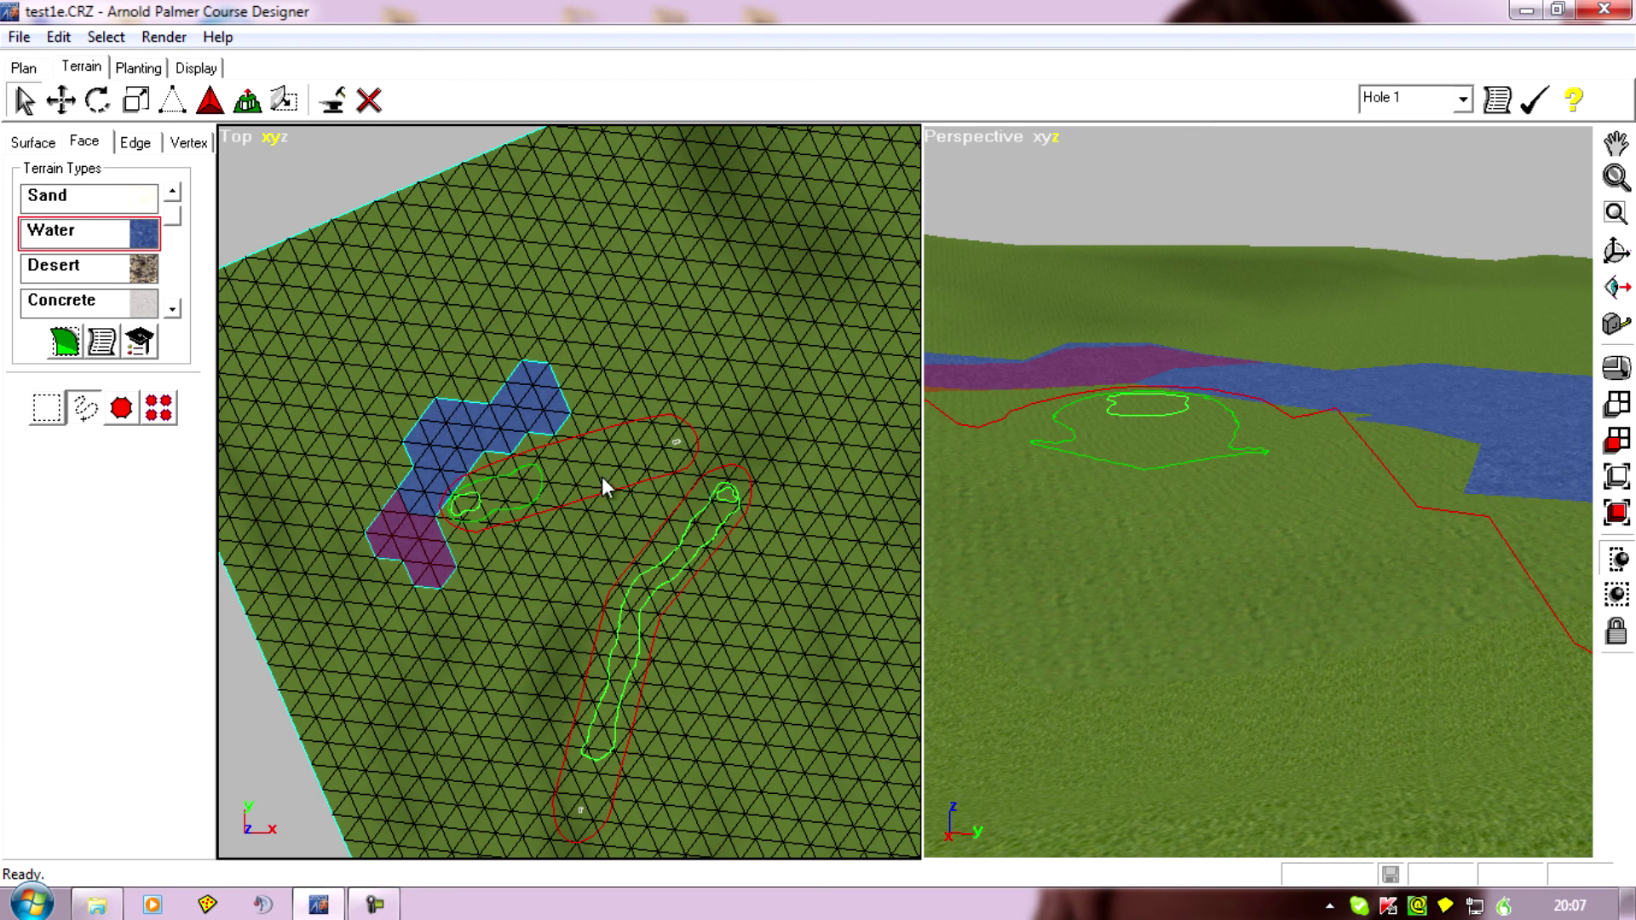
{"action": "left_click", "coordinate": [488, 464]}
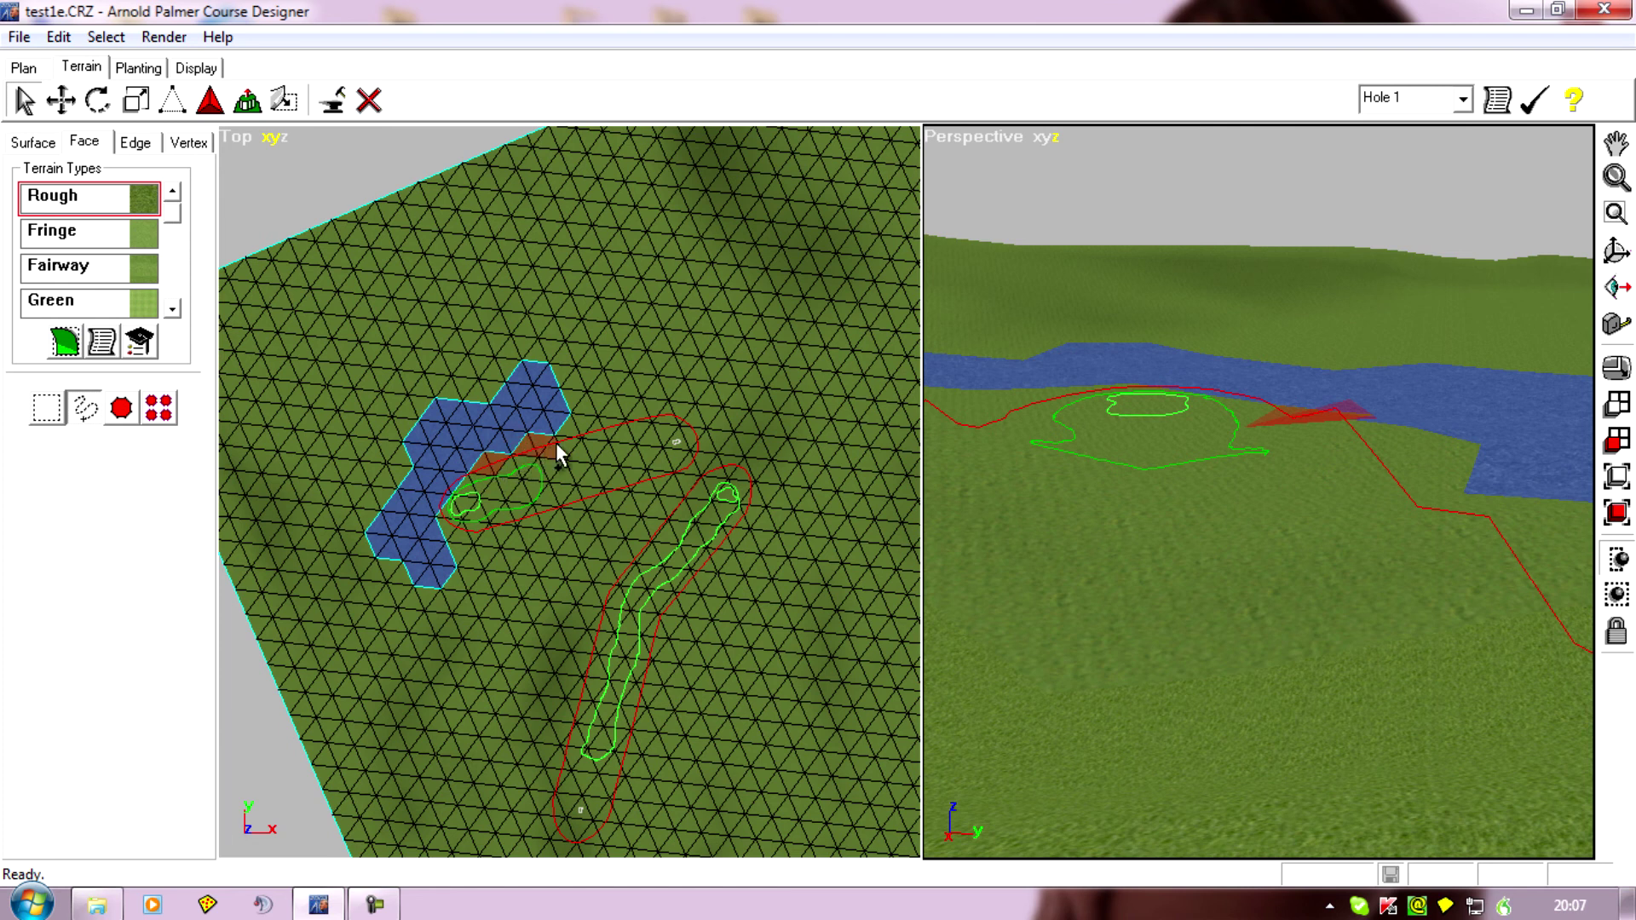
{"action": "left_click", "coordinate": [560, 407]}
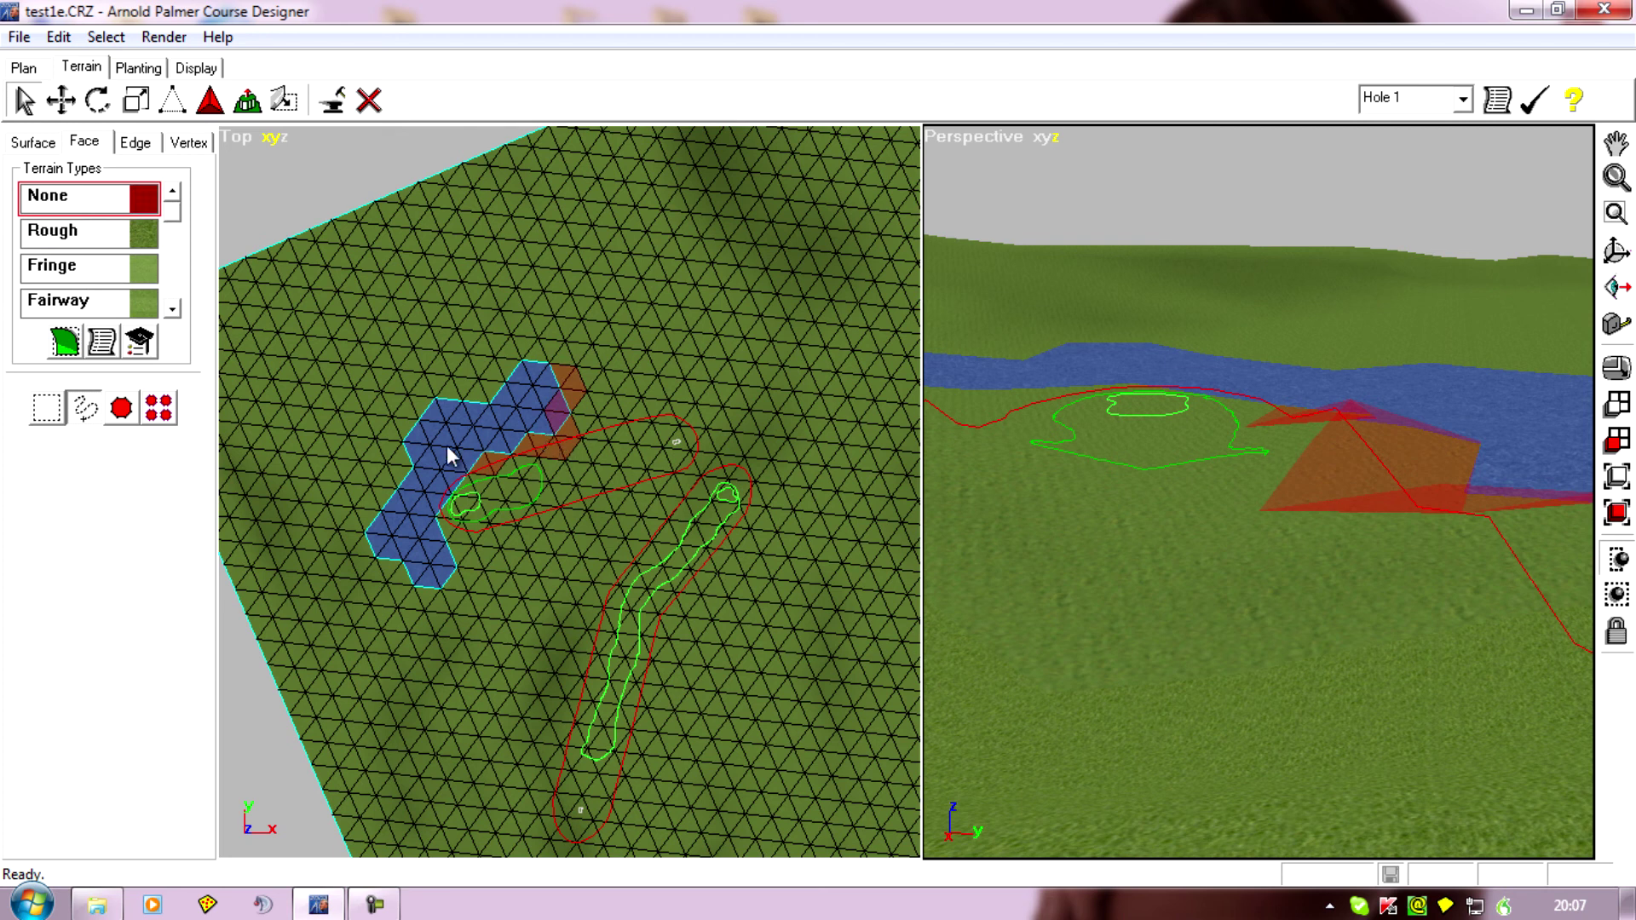
{"action": "left_click", "coordinate": [173, 309]}
{"action": "left_click", "coordinate": [173, 309]}
{"action": "left_click", "coordinate": [79, 230]}
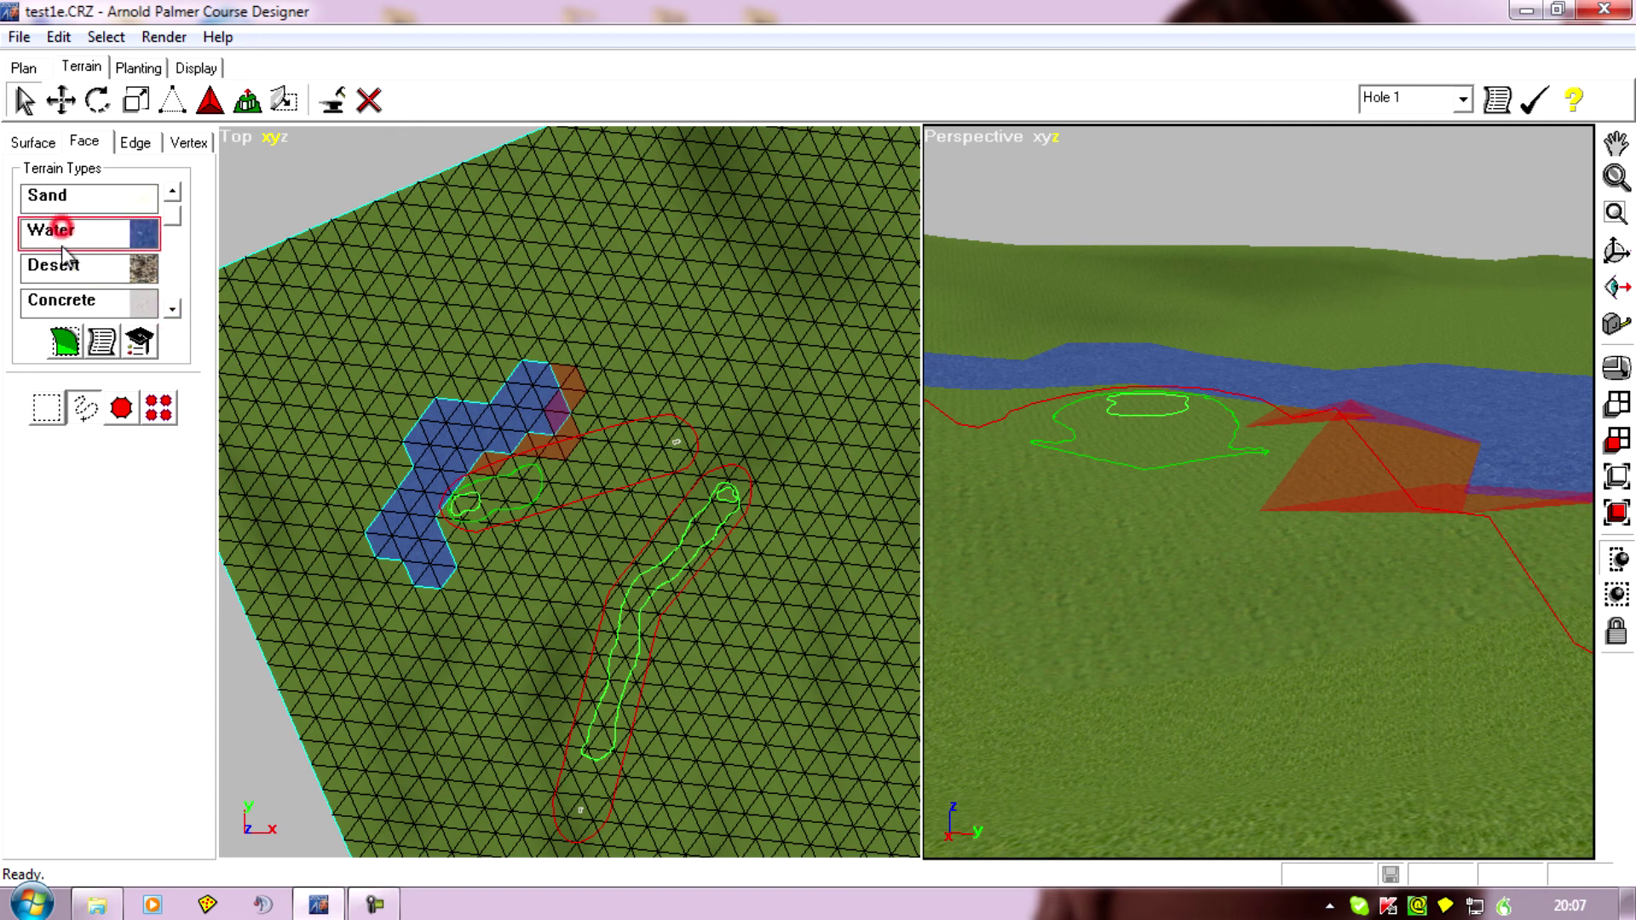
{"action": "left_click", "coordinate": [65, 343]}
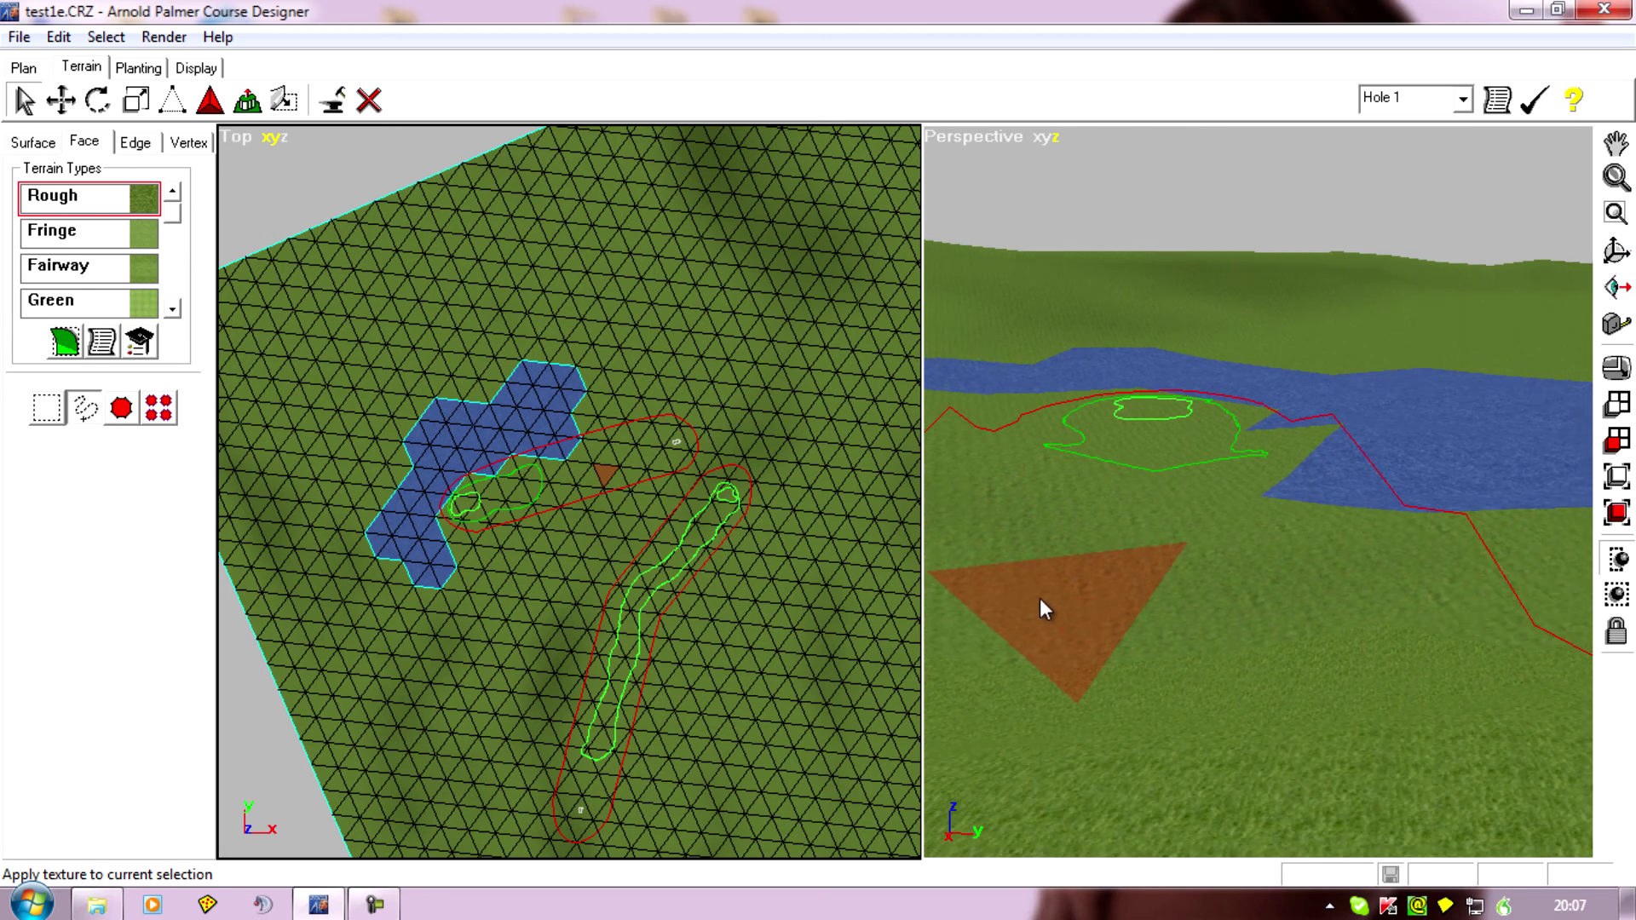
Select the terrain face beneath the second hole's tee area
{"action": "left_click_drag", "start_coordinate": [1036, 641], "coordinate": [898, 447]}
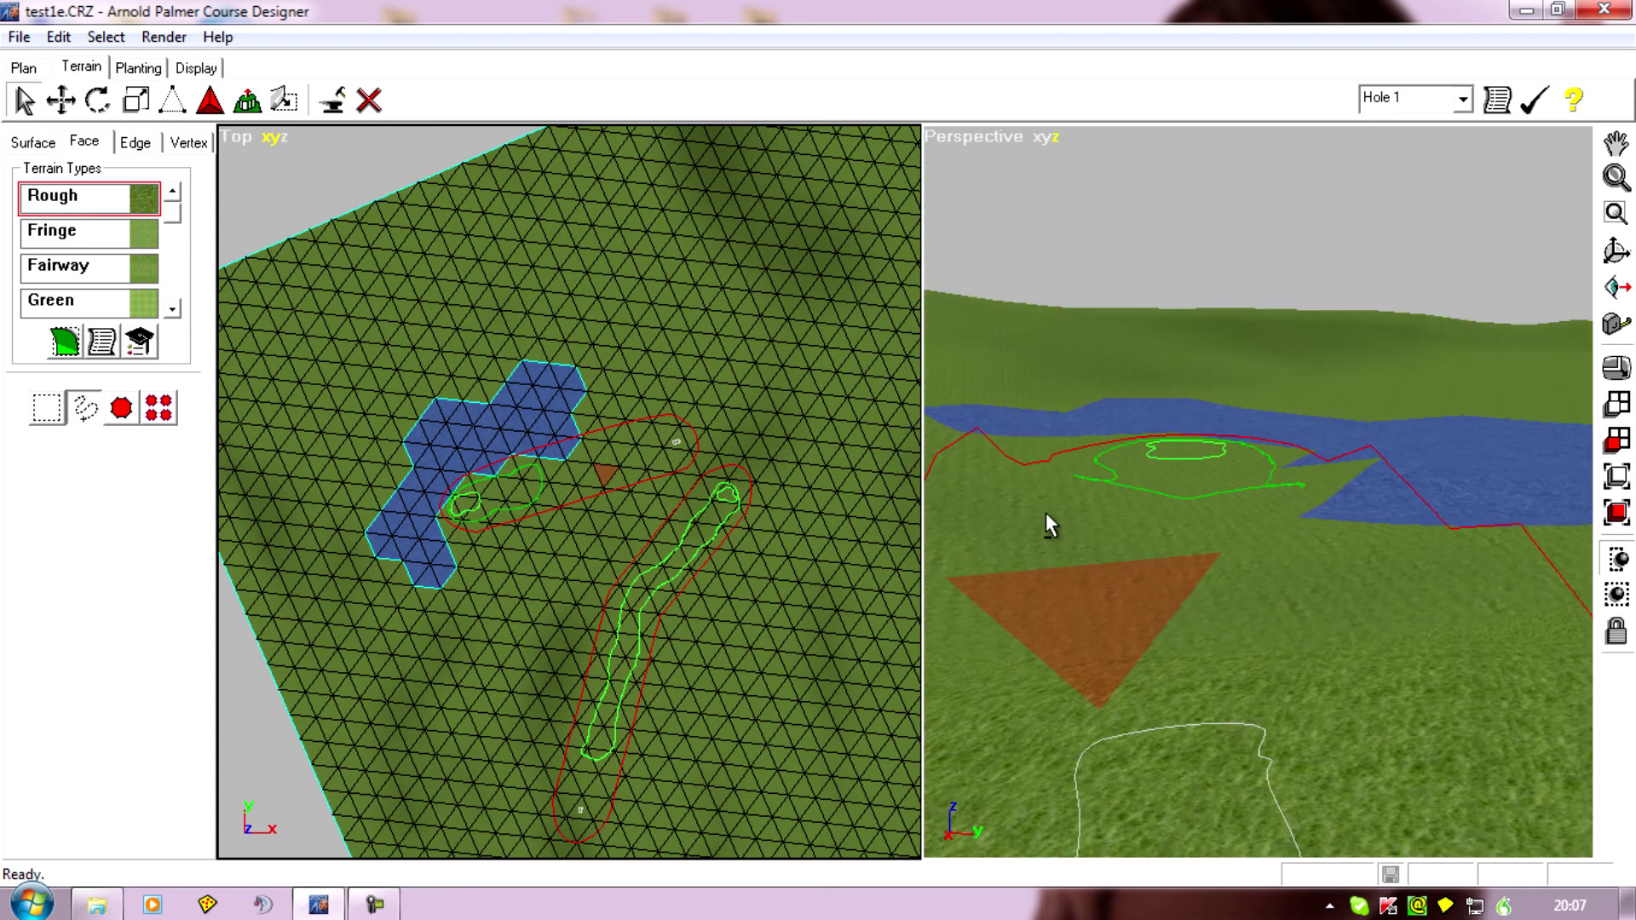
{"action": "left_click_drag", "start_coordinate": [1045, 513], "coordinate": [988, 514]}
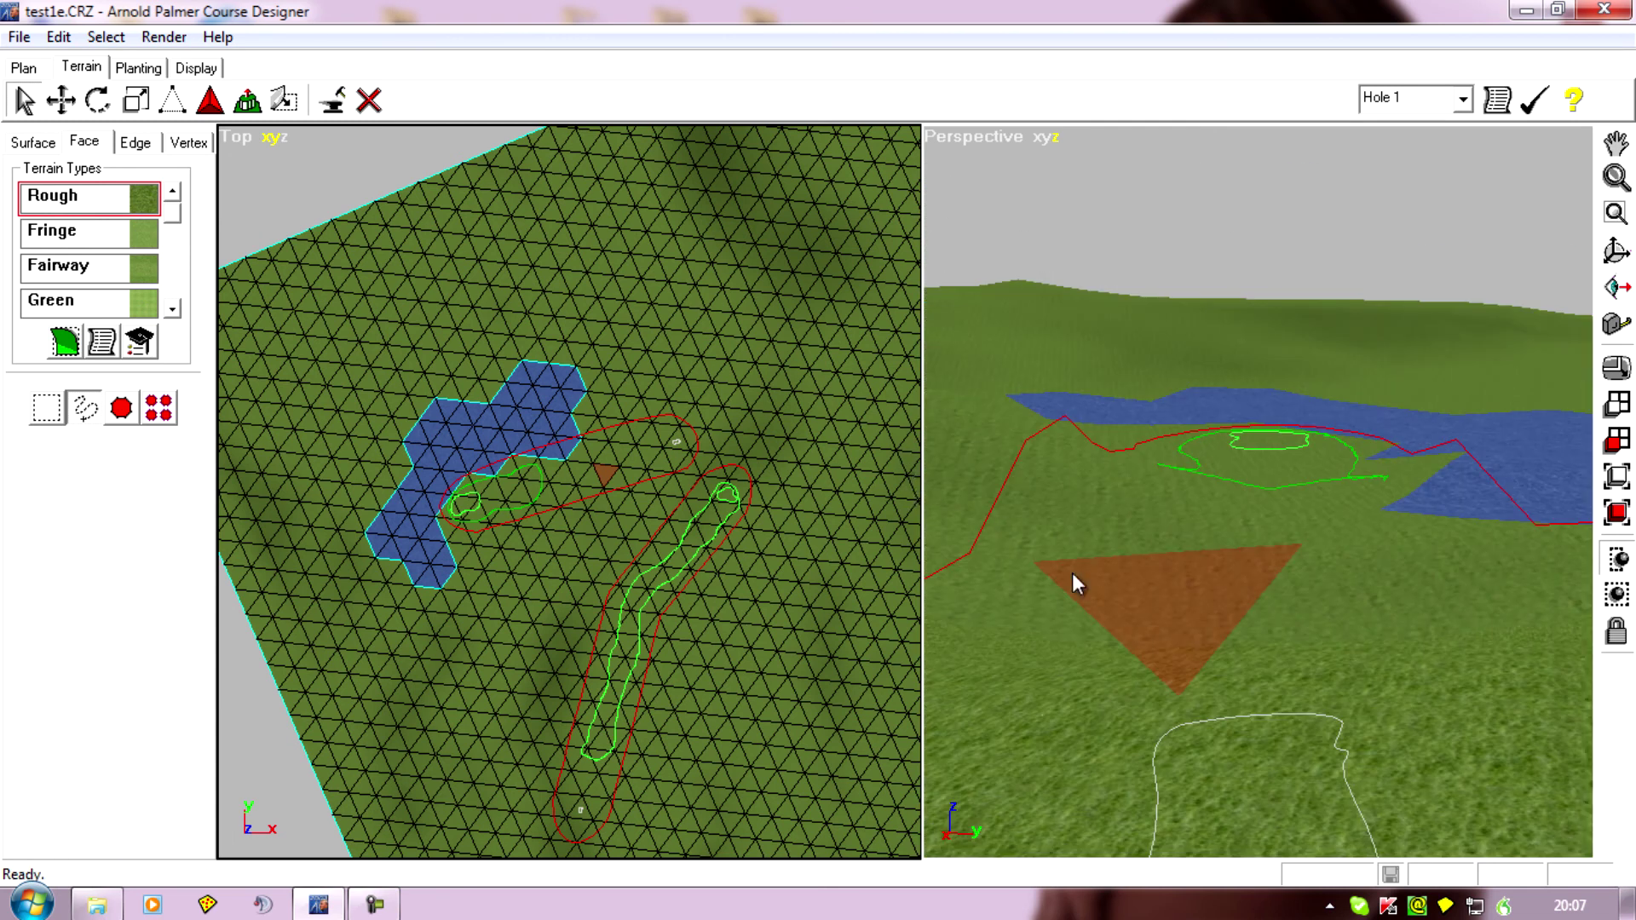
{"action": "left_click", "coordinate": [1387, 796]}
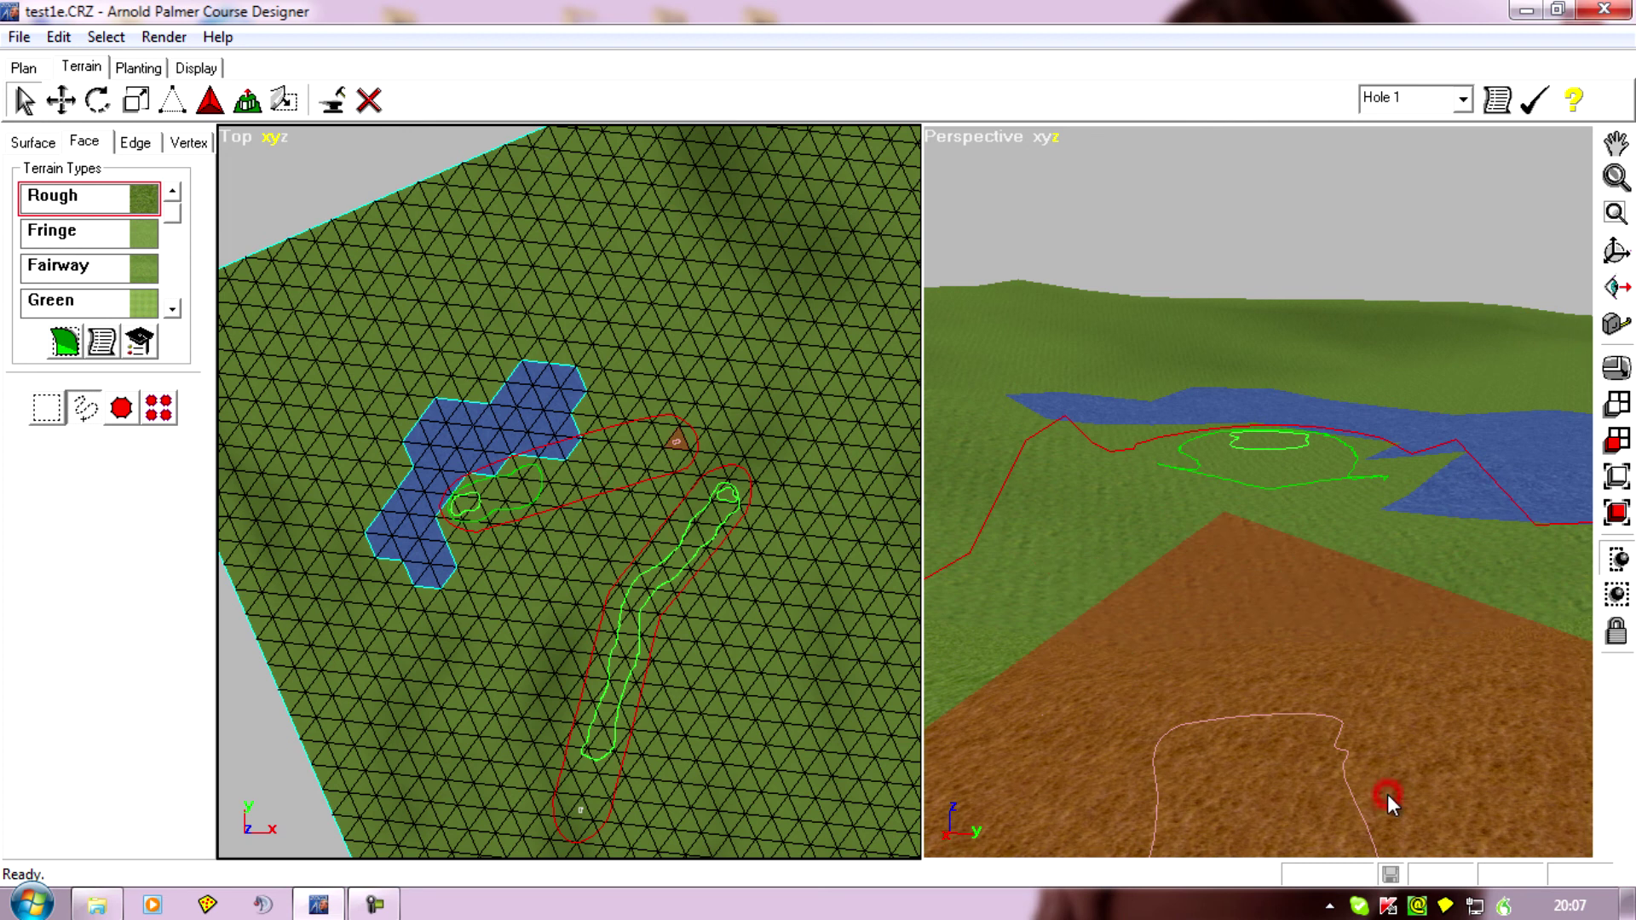